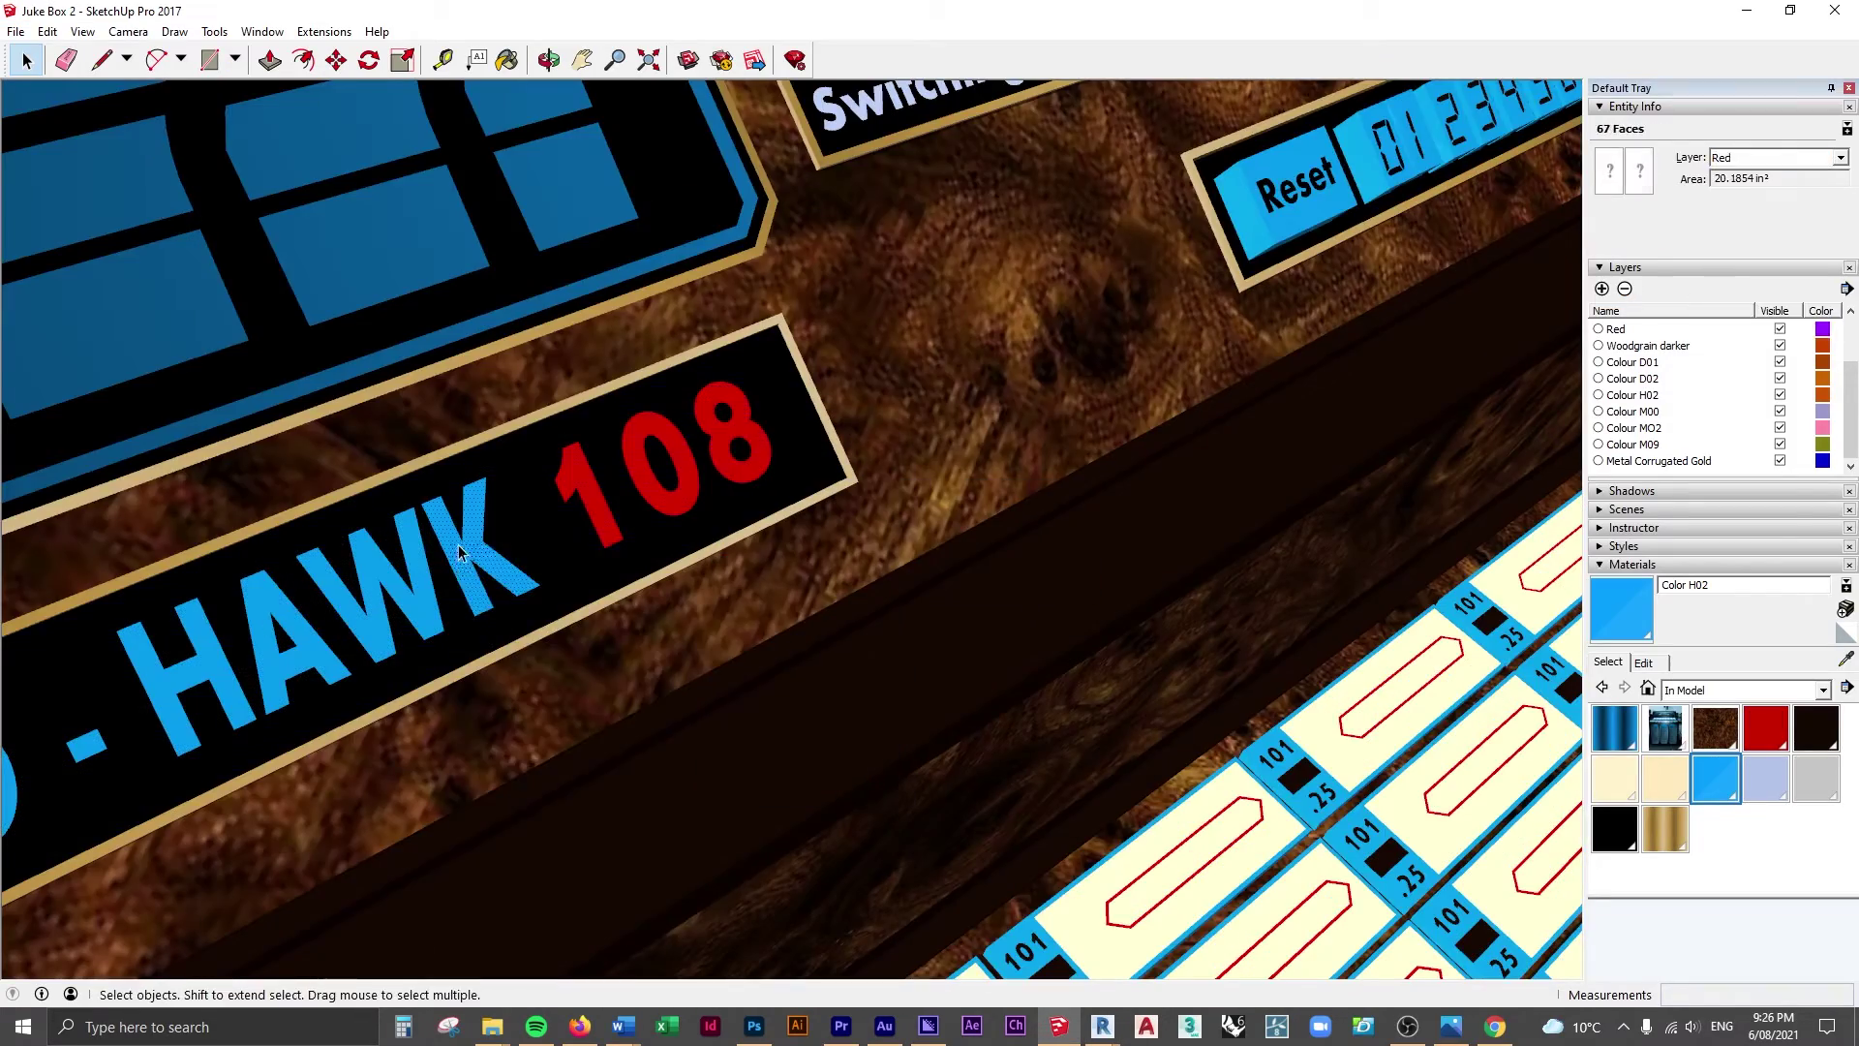
Preview the material-named layers in the Entity Info Layer list for the selected faces.
{"action": "left_click", "coordinate": [1840, 157]}
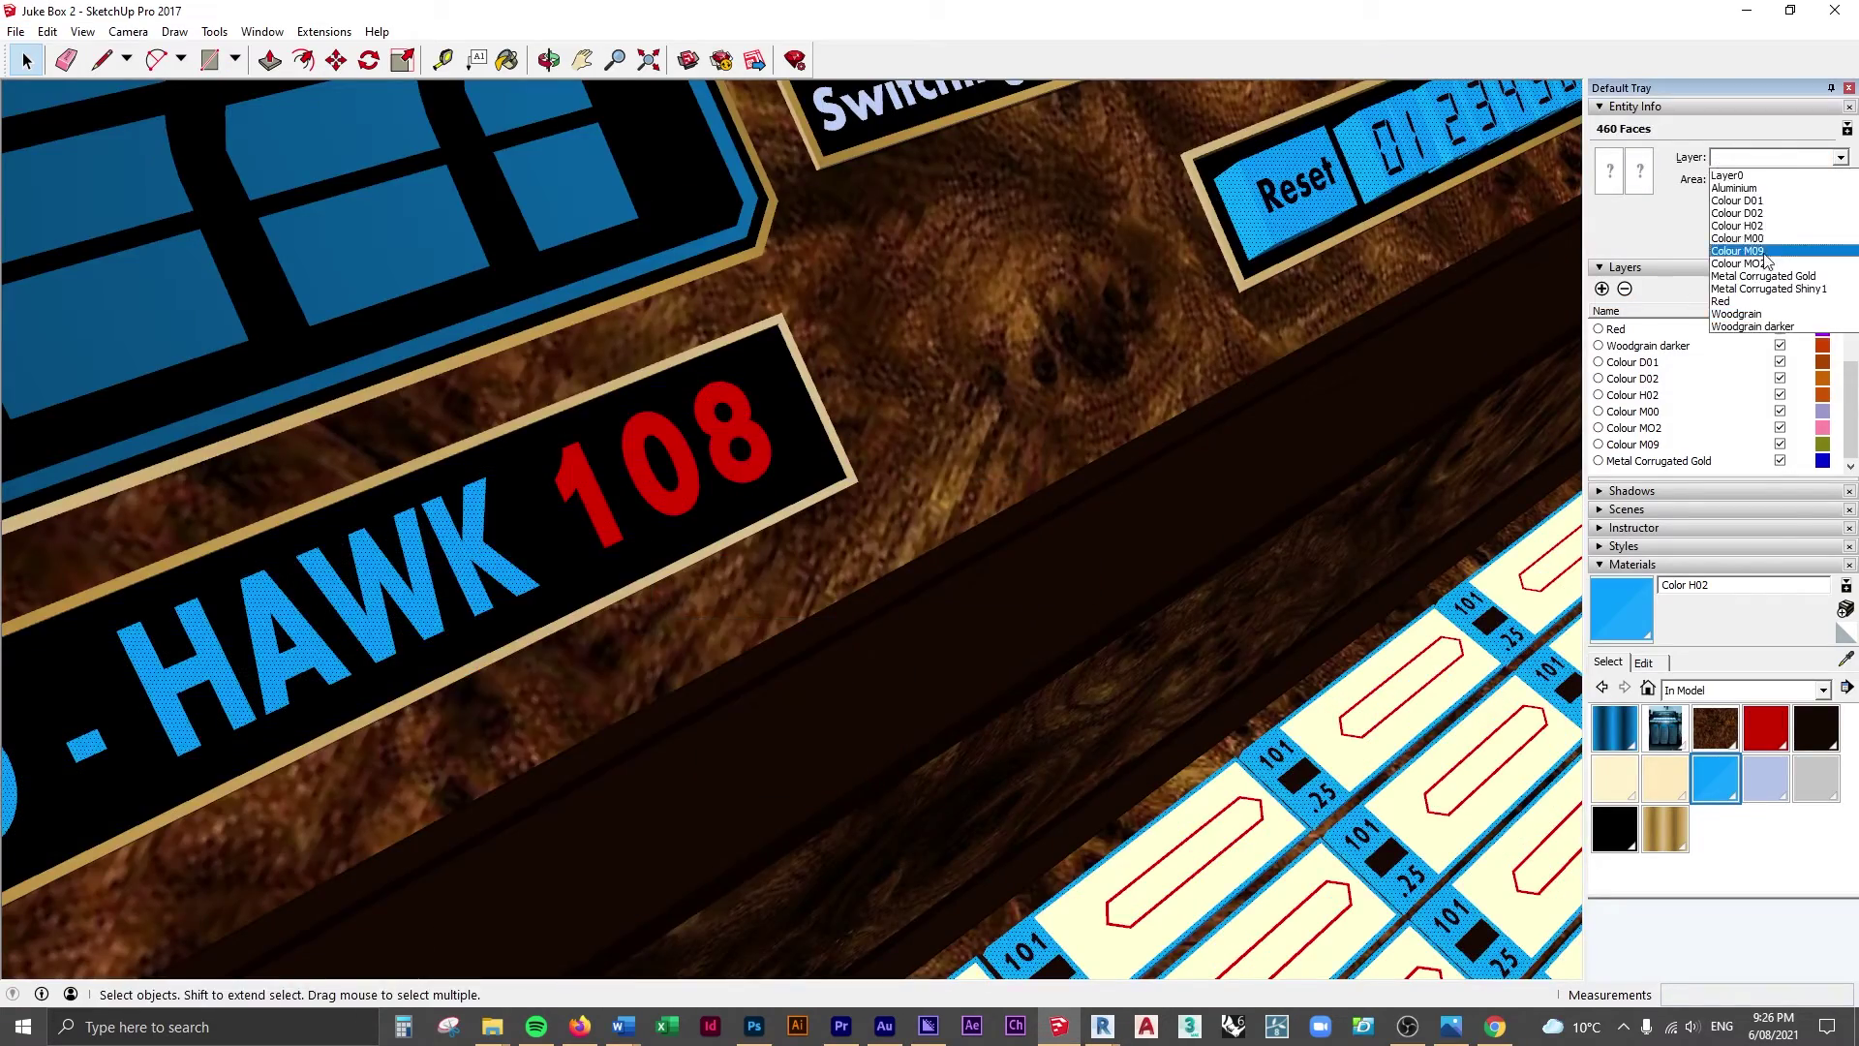
{"action": "left_click", "coordinate": [1763, 247]}
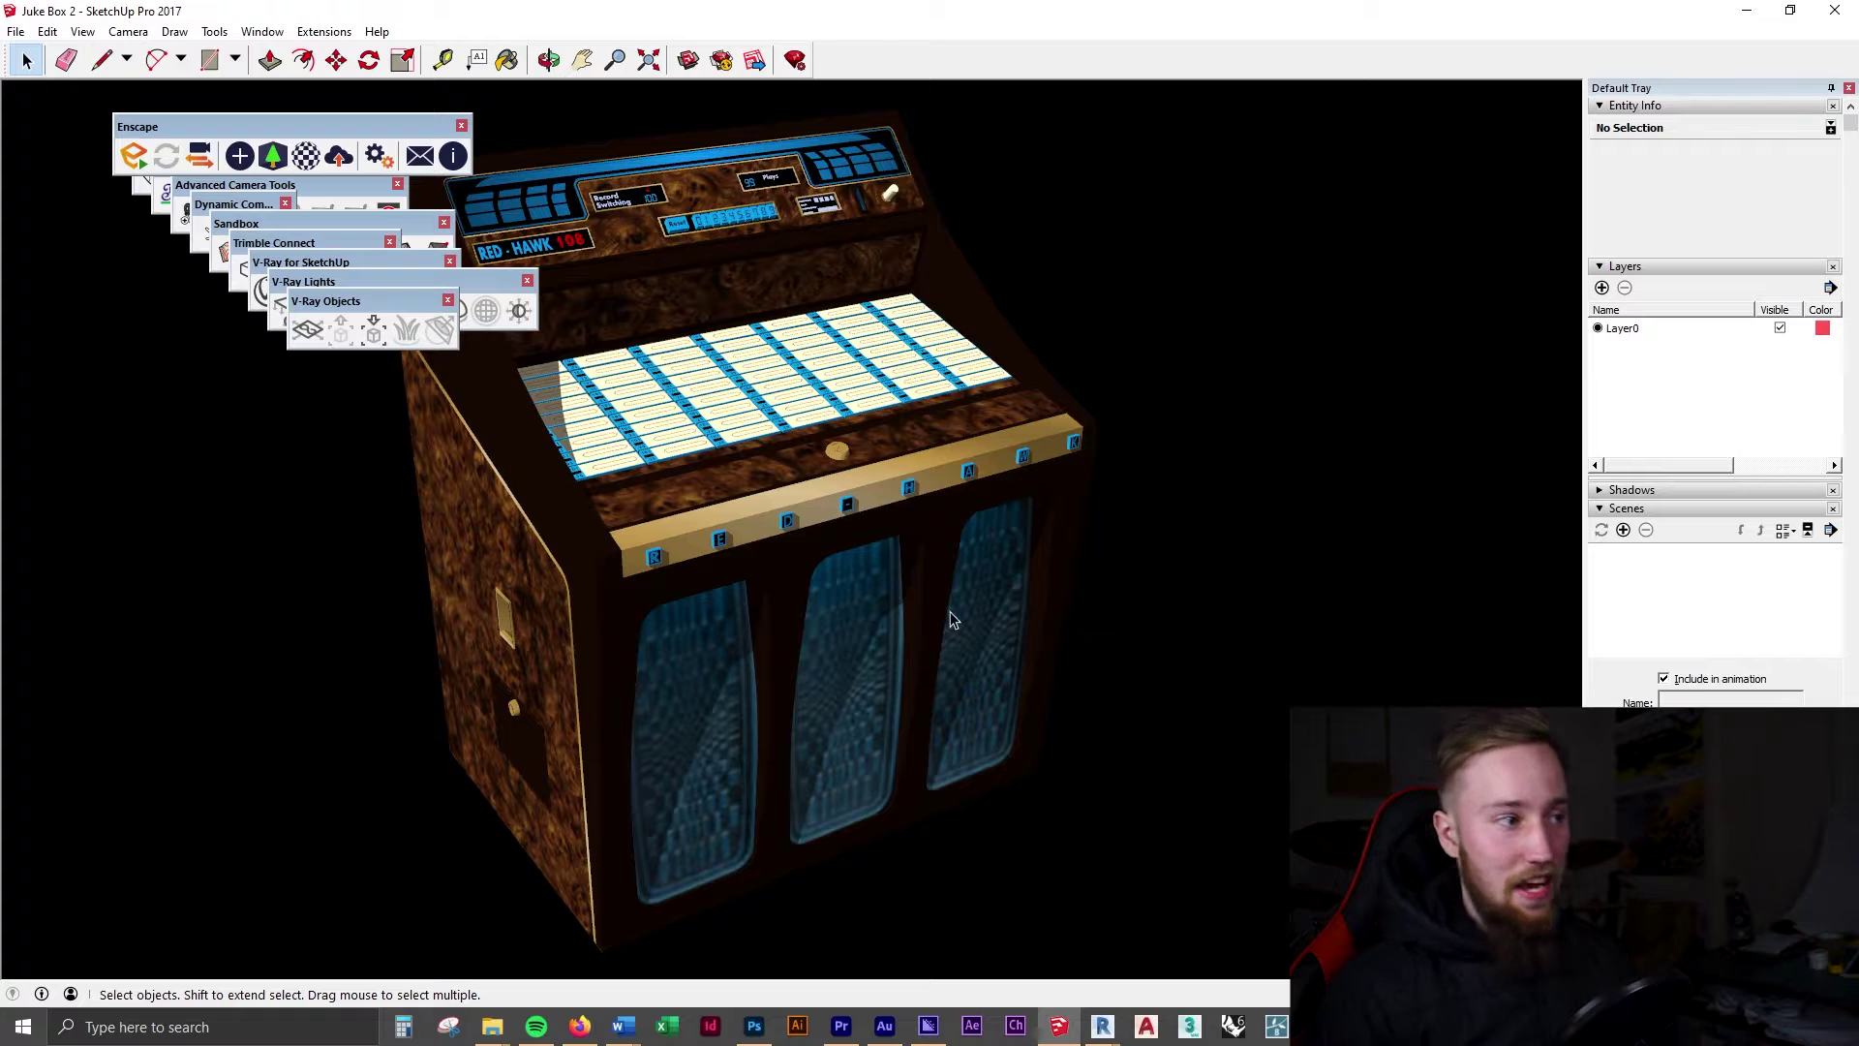
Explode the top-level jukebox component.
{"action": "mouse_move", "coordinate": [950, 618]}
{"action": "middle_mouse_down"}
{"action": "mouse_move", "coordinate": [961, 608]}
{"action": "mouse_move", "coordinate": [897, 631]}
{"action": "mouse_move", "coordinate": [1046, 639]}
{"action": "mouse_move", "coordinate": [1201, 573]}
{"action": "middle_mouse_up"}
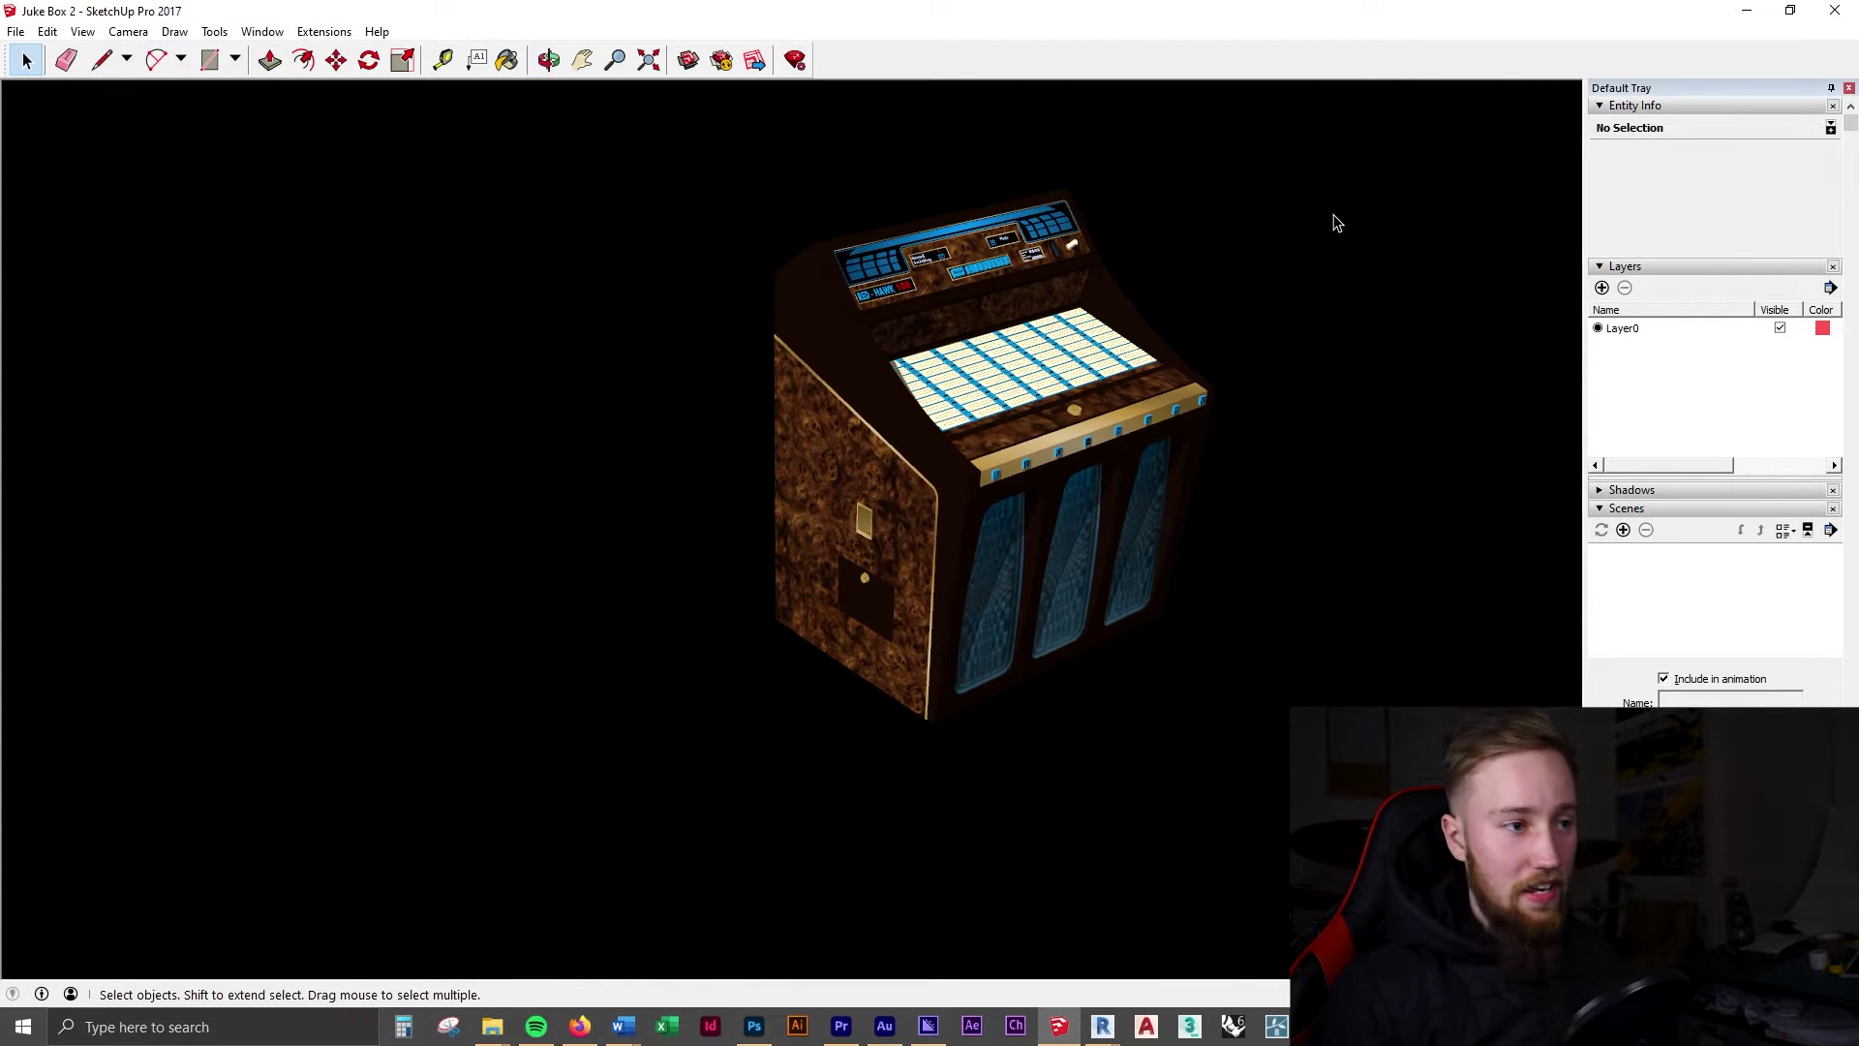
{"action": "scroll", "coordinate": [1272, 228], "scroll_direction": "up", "scroll_amount": 2}
{"action": "left_click_drag", "start_coordinate": [741, 647], "coordinate": [741, 647]}
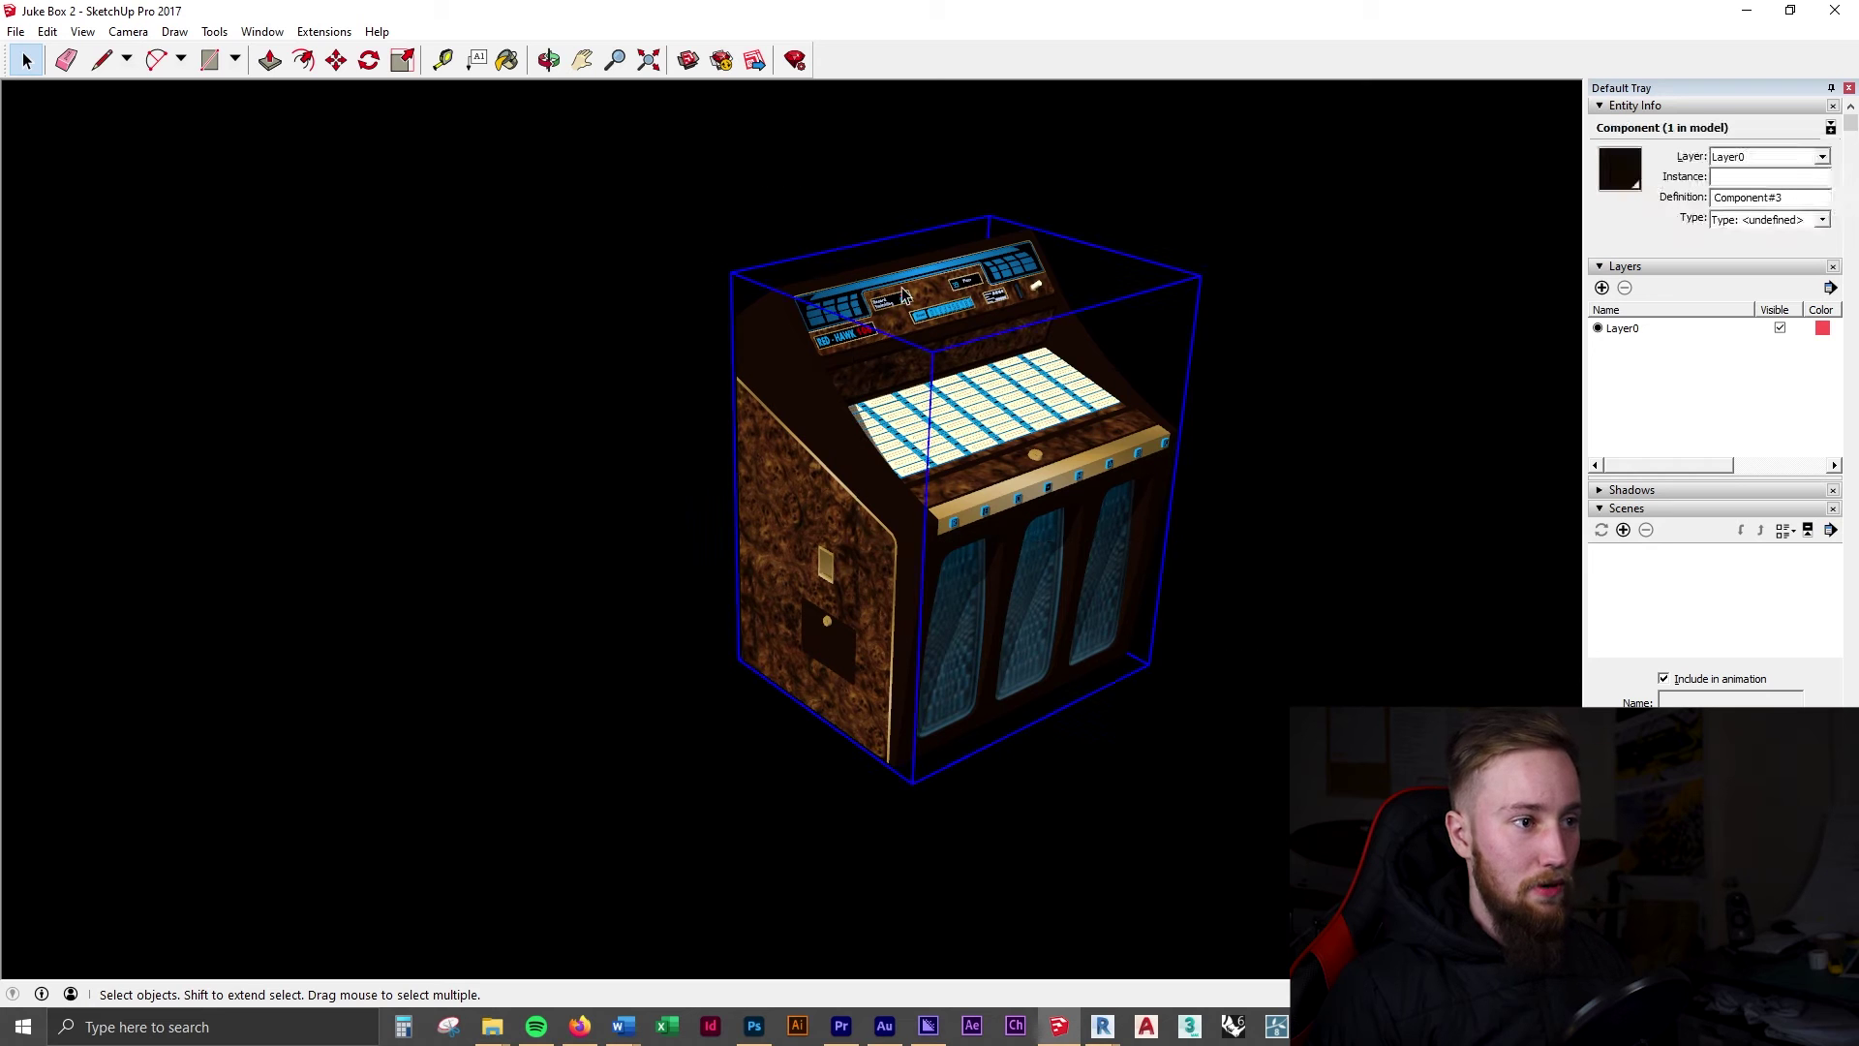
{"action": "right_click", "coordinate": [904, 294]}
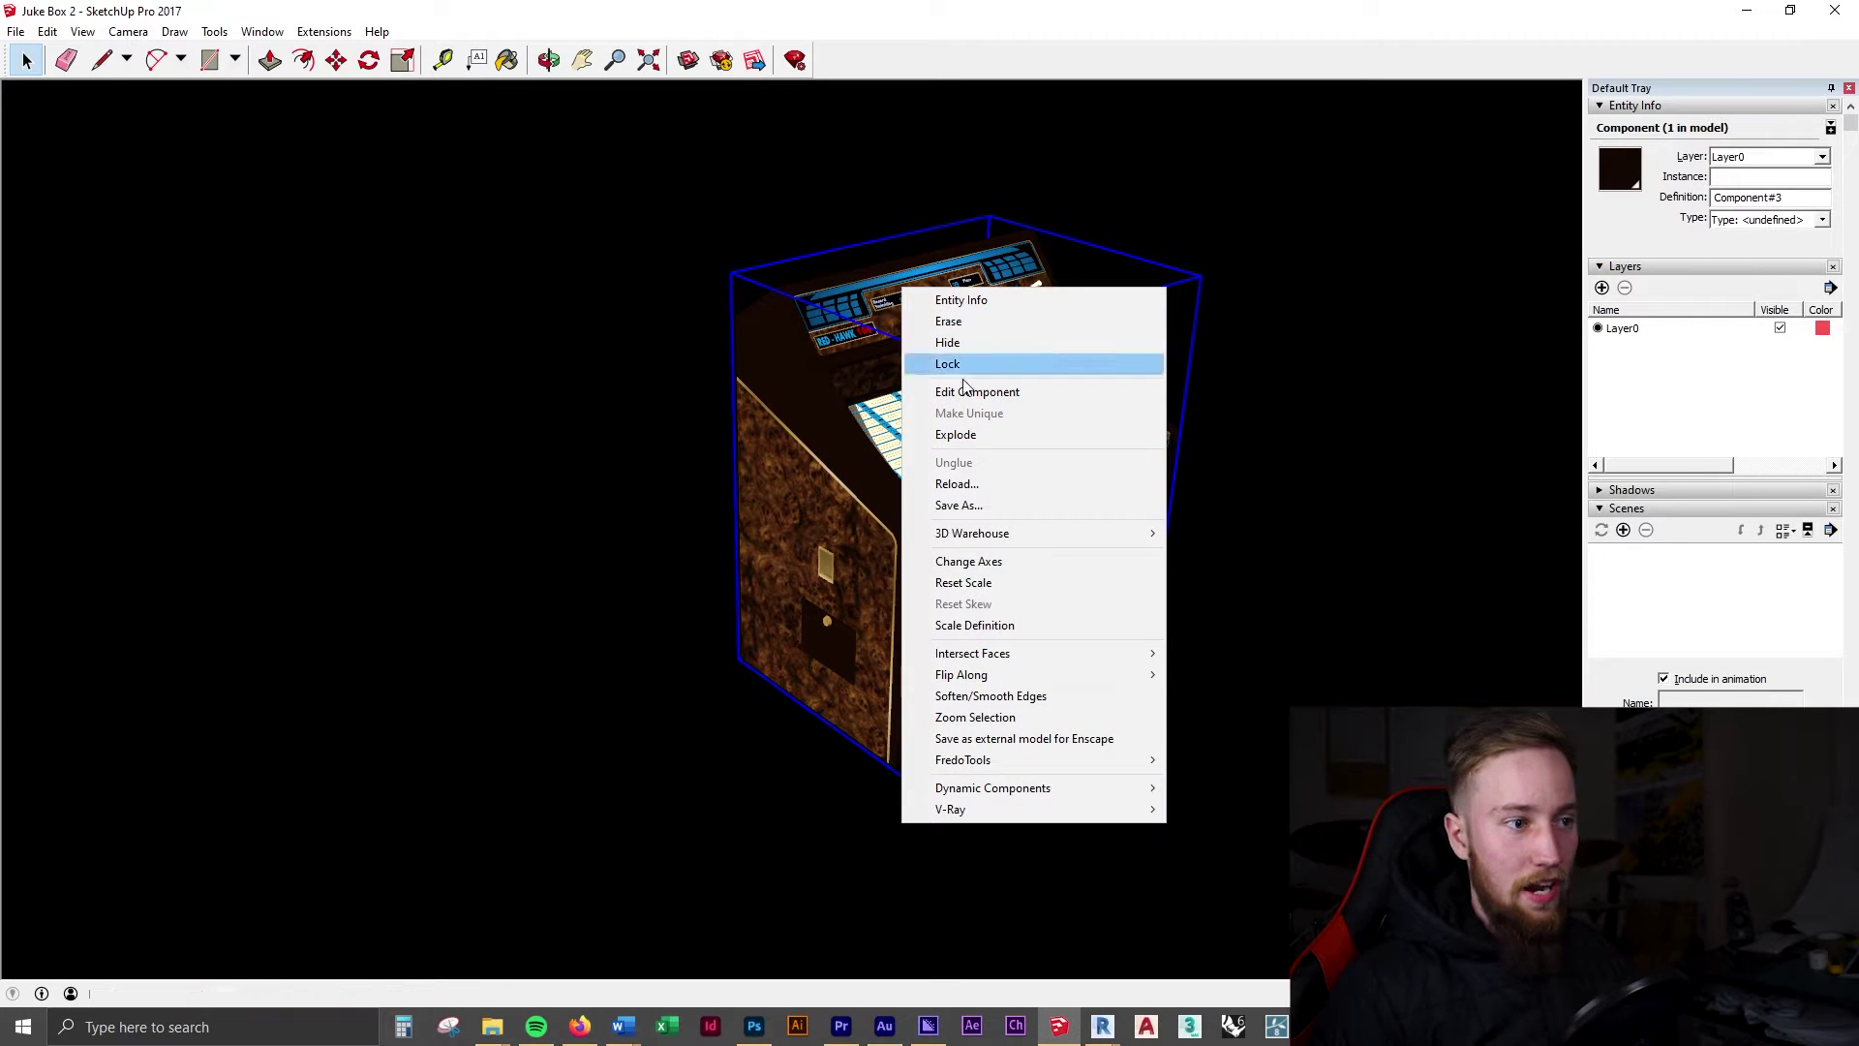
{"action": "left_click", "coordinate": [978, 435]}
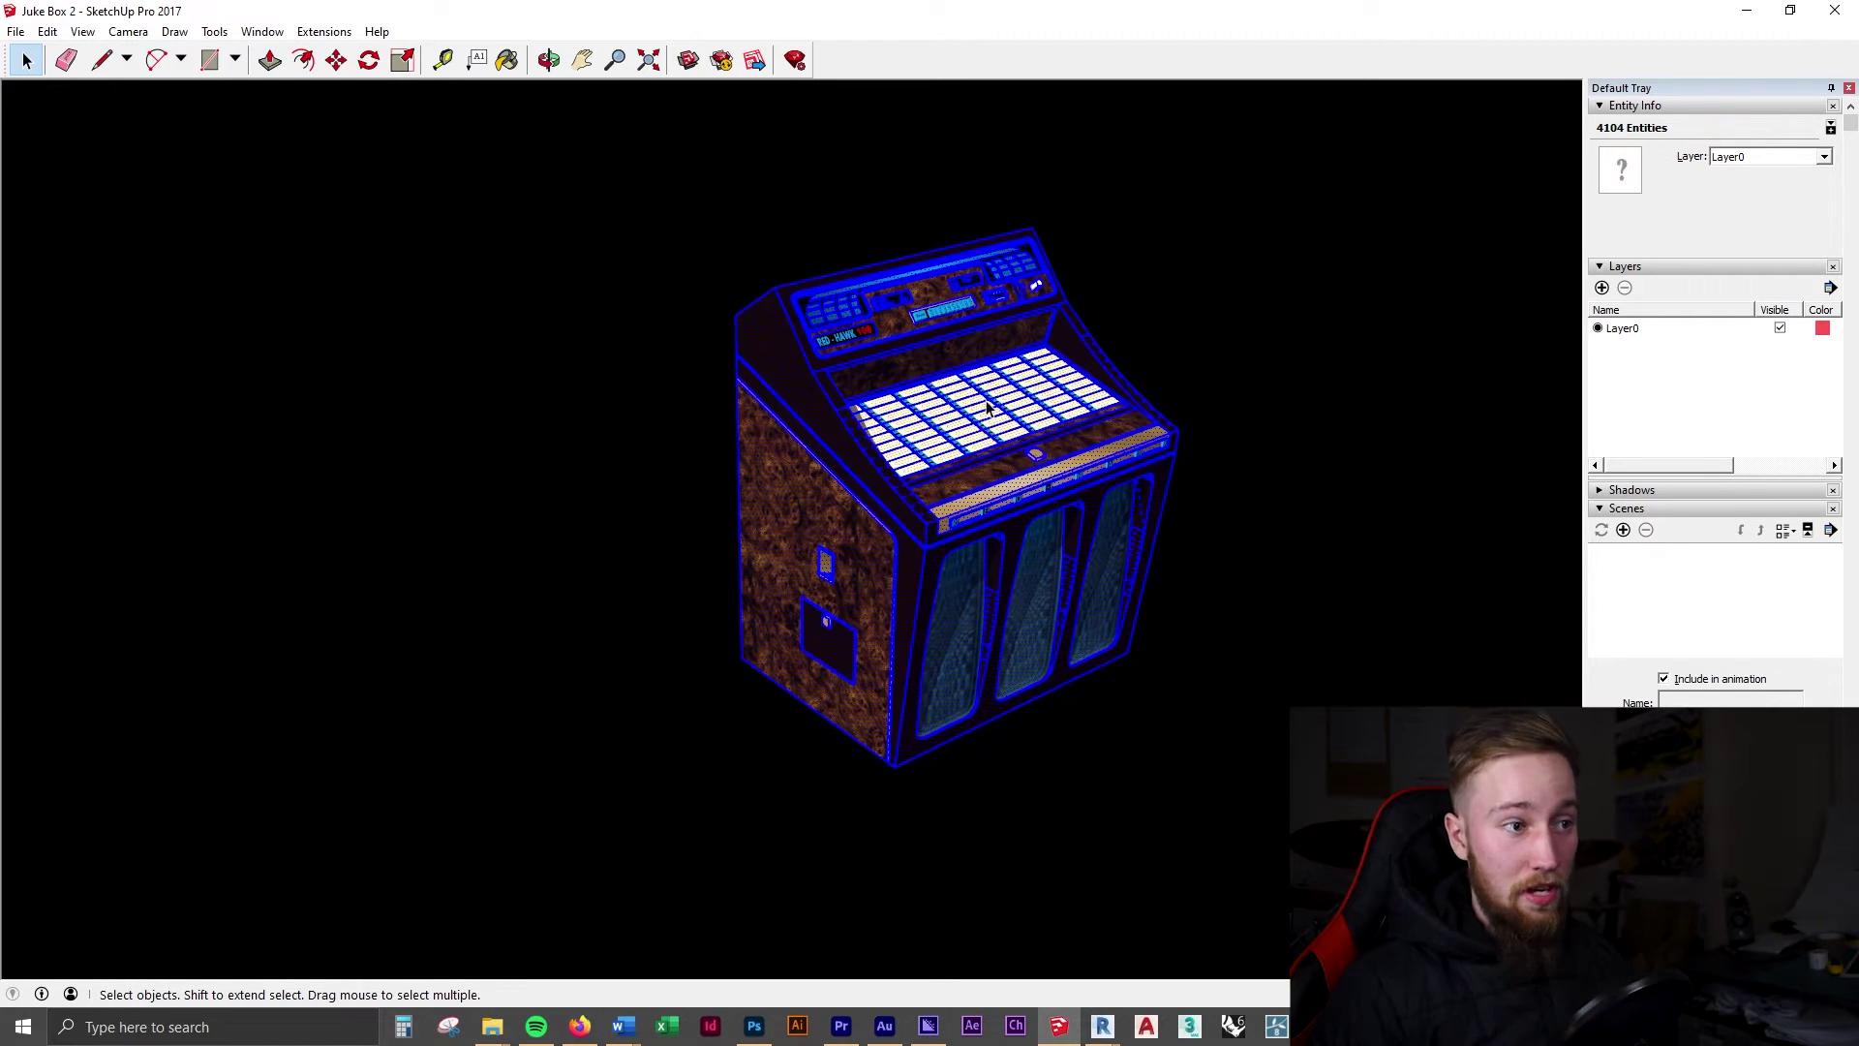
Check which faces are still grouped, then select everything and explode the nested groups.
{"action": "left_click", "coordinate": [1008, 275]}
{"action": "scroll", "coordinate": [1008, 291], "scroll_direction": "up", "scroll_amount": 3}
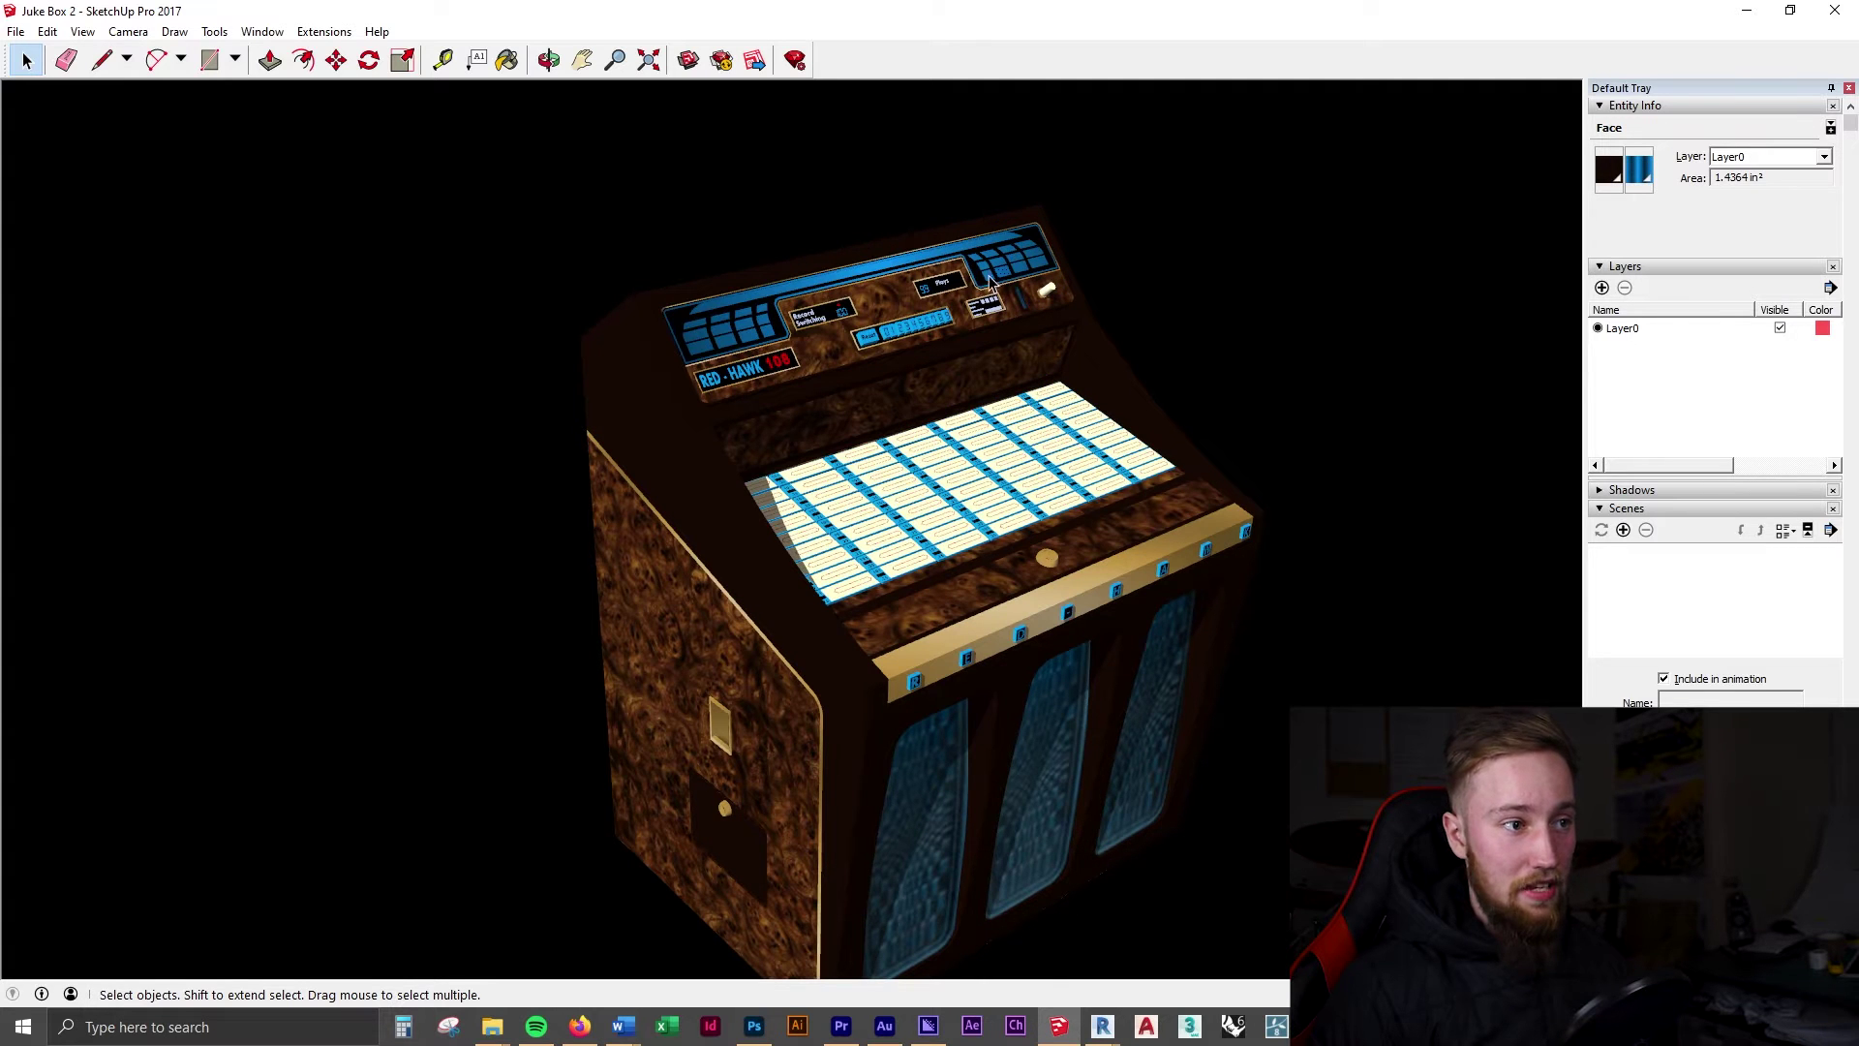
{"action": "left_click", "coordinate": [1124, 256]}
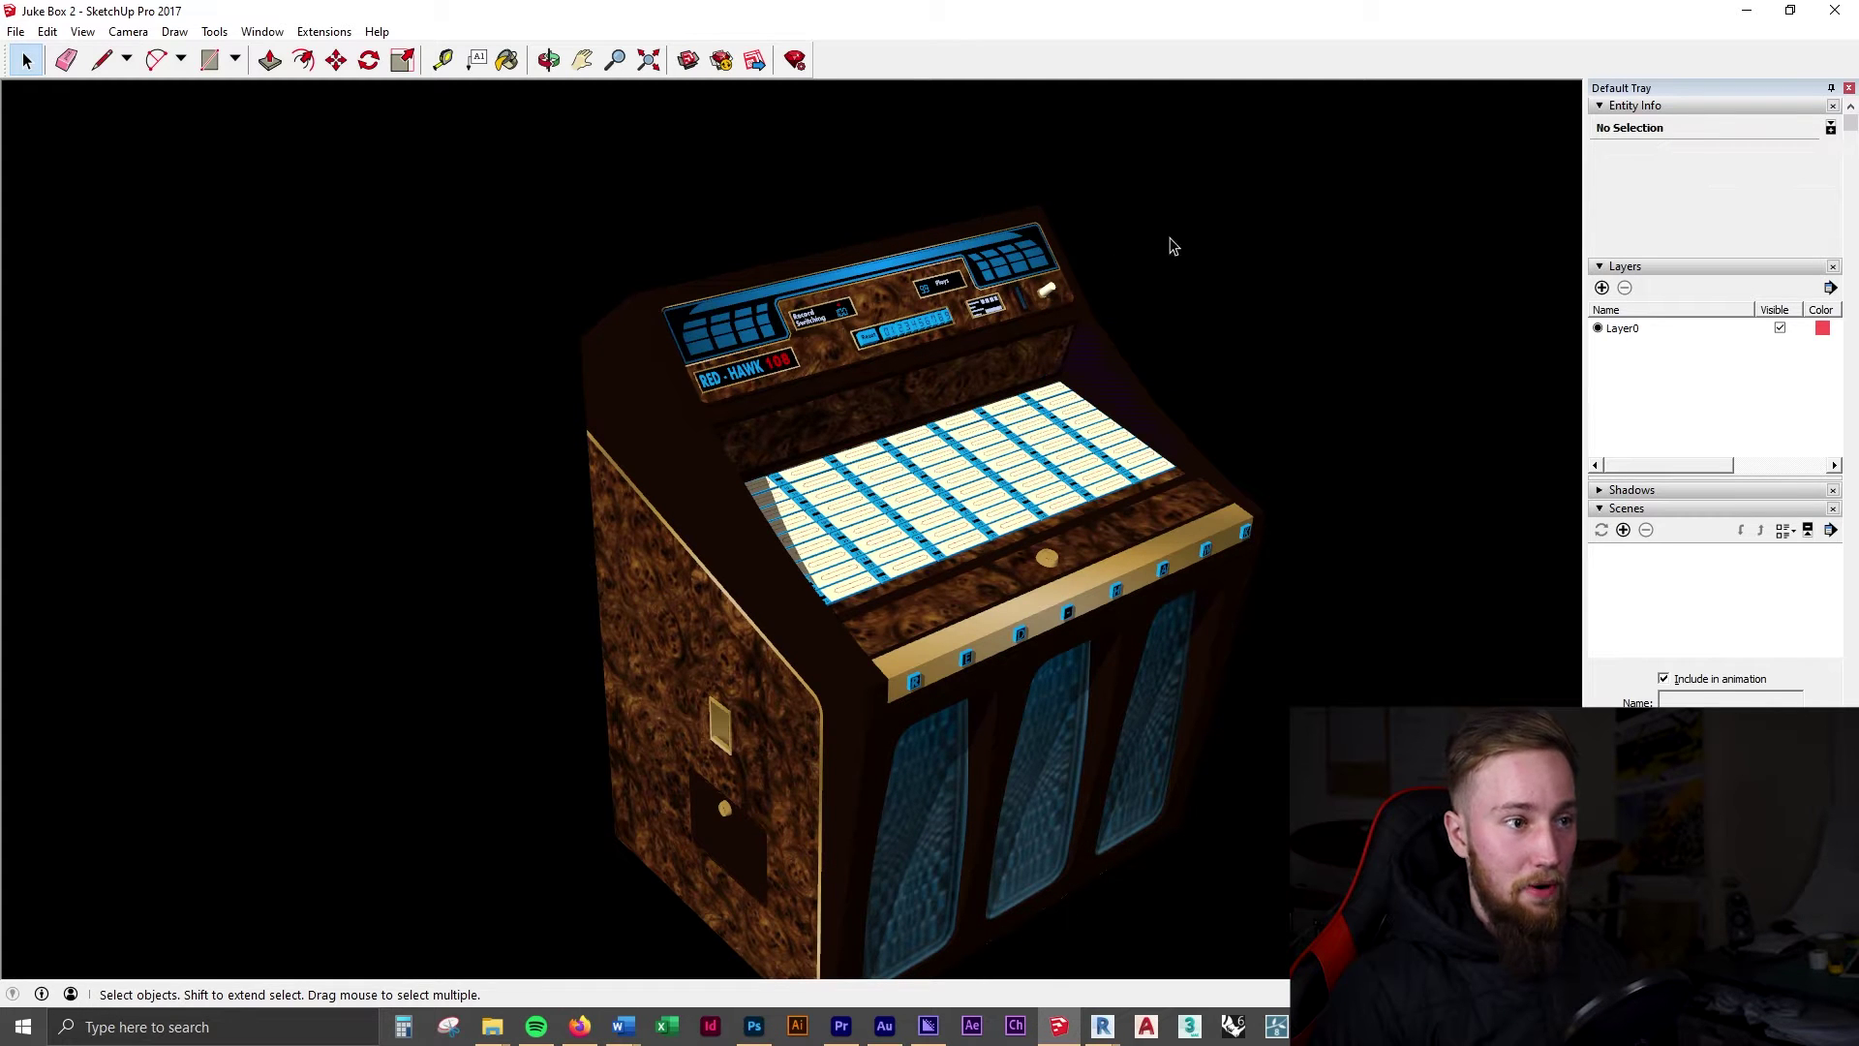
{"action": "left_click", "coordinate": [1170, 246]}
{"action": "scroll", "coordinate": [1170, 246], "scroll_direction": "down", "scroll_amount": 3}
{"action": "left_click_drag", "start_coordinate": [665, 809], "coordinate": [666, 810]}
{"action": "middle_click_drag", "start_coordinate": [666, 810], "coordinate": [1065, 436]}
{"action": "right_click", "coordinate": [976, 444]}
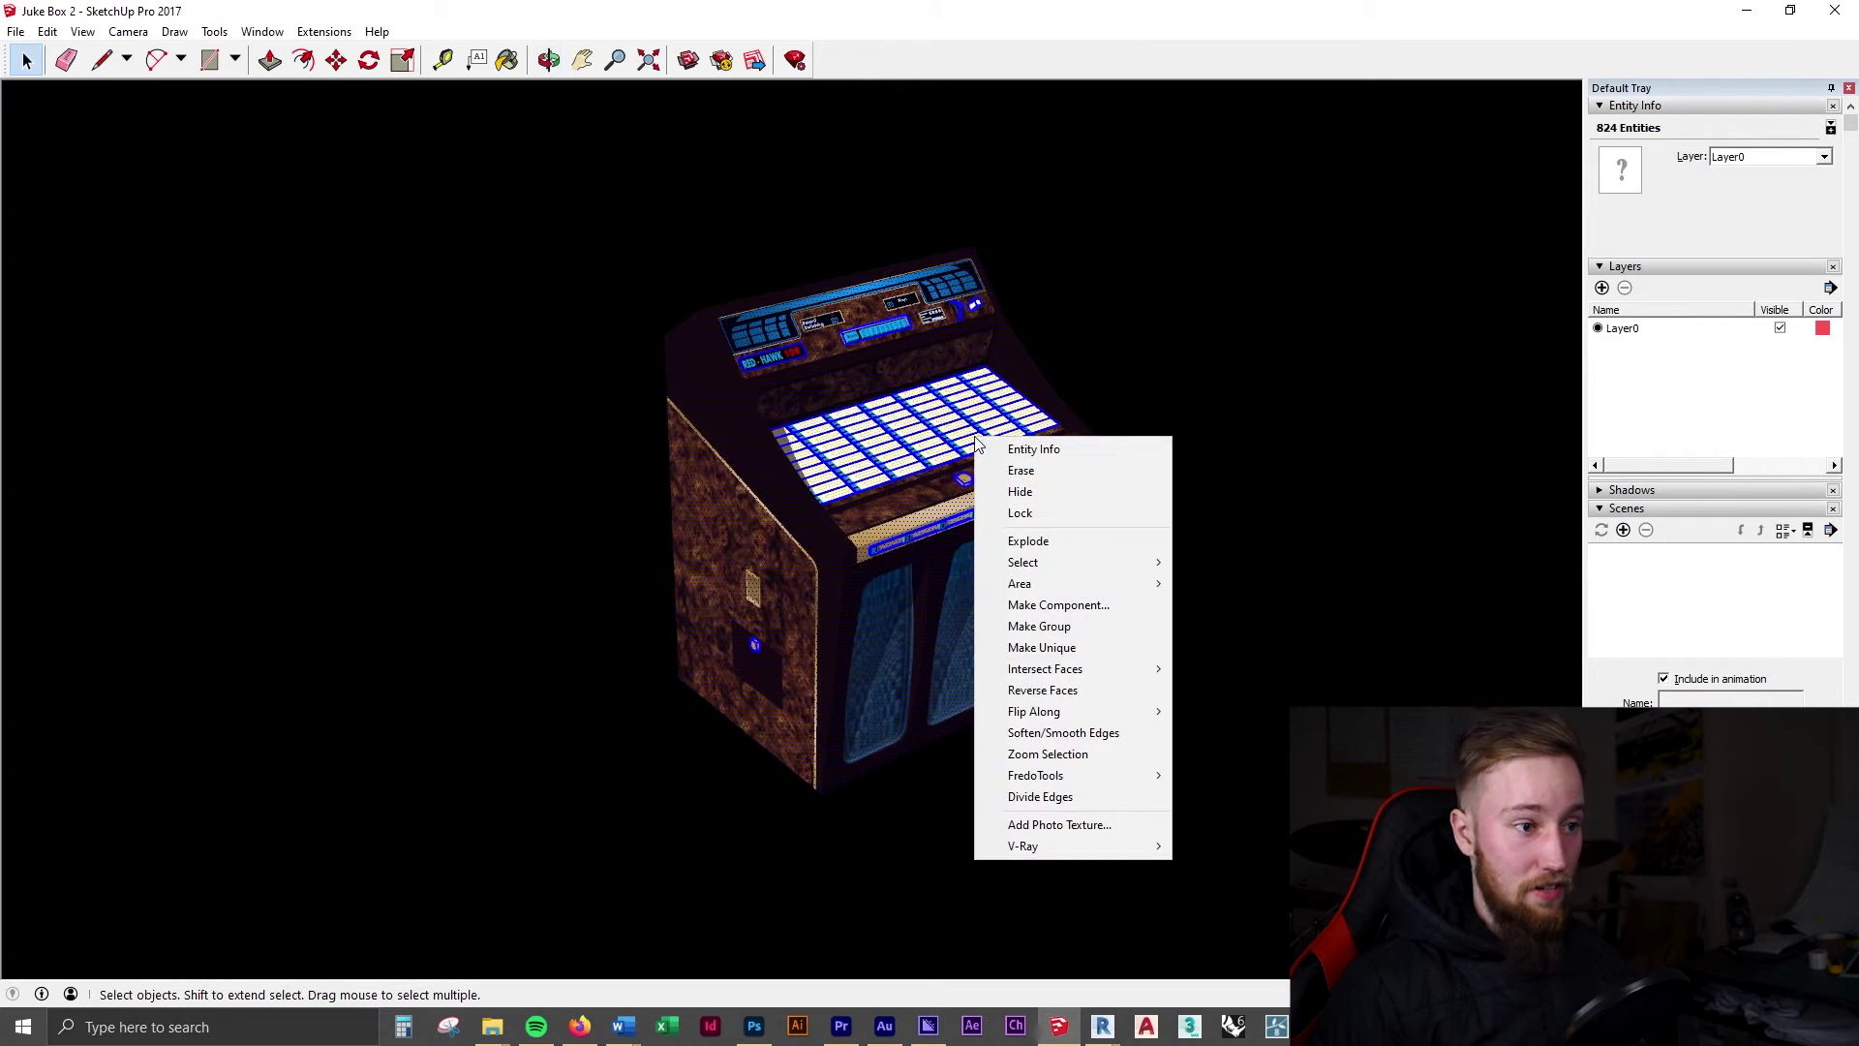
{"action": "left_click", "coordinate": [1011, 541]}
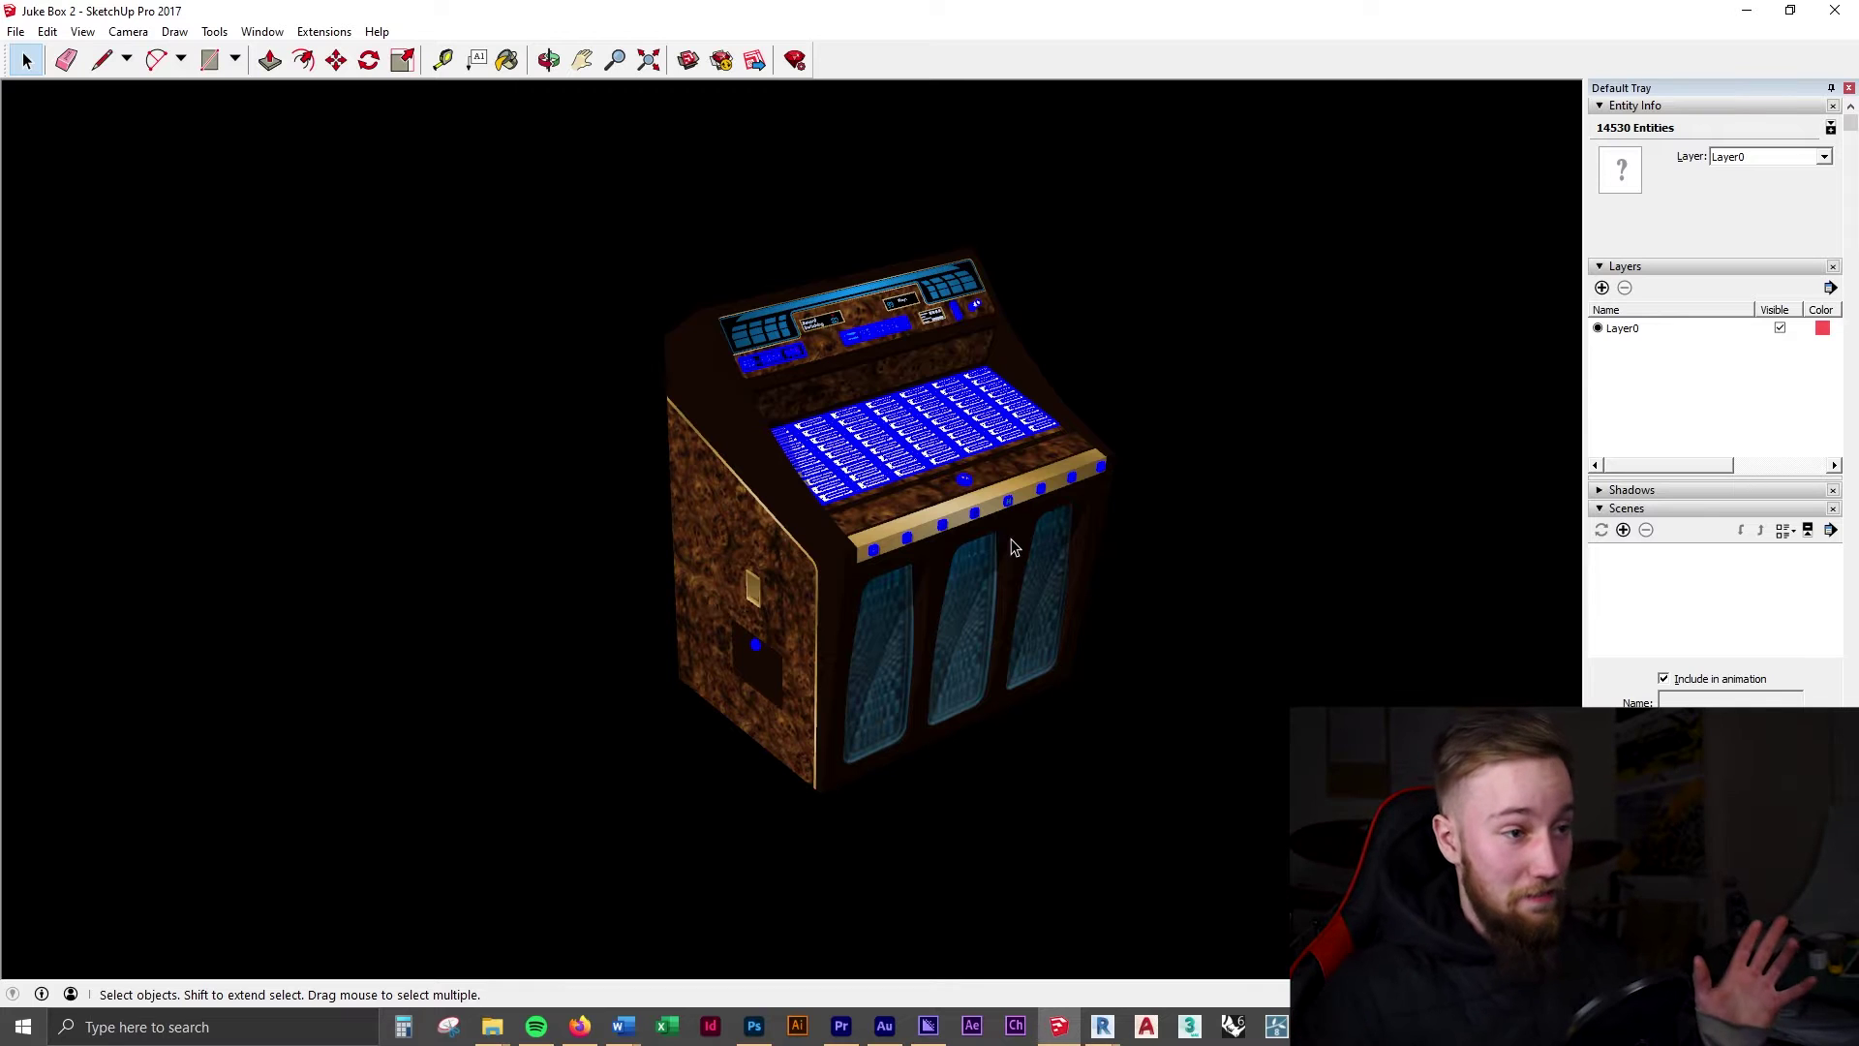
Window-select the whole jukebox again and explode the remaining groups.
{"action": "left_click_drag", "start_coordinate": [1230, 204], "coordinate": [704, 757]}
{"action": "right_click", "coordinate": [928, 500]}
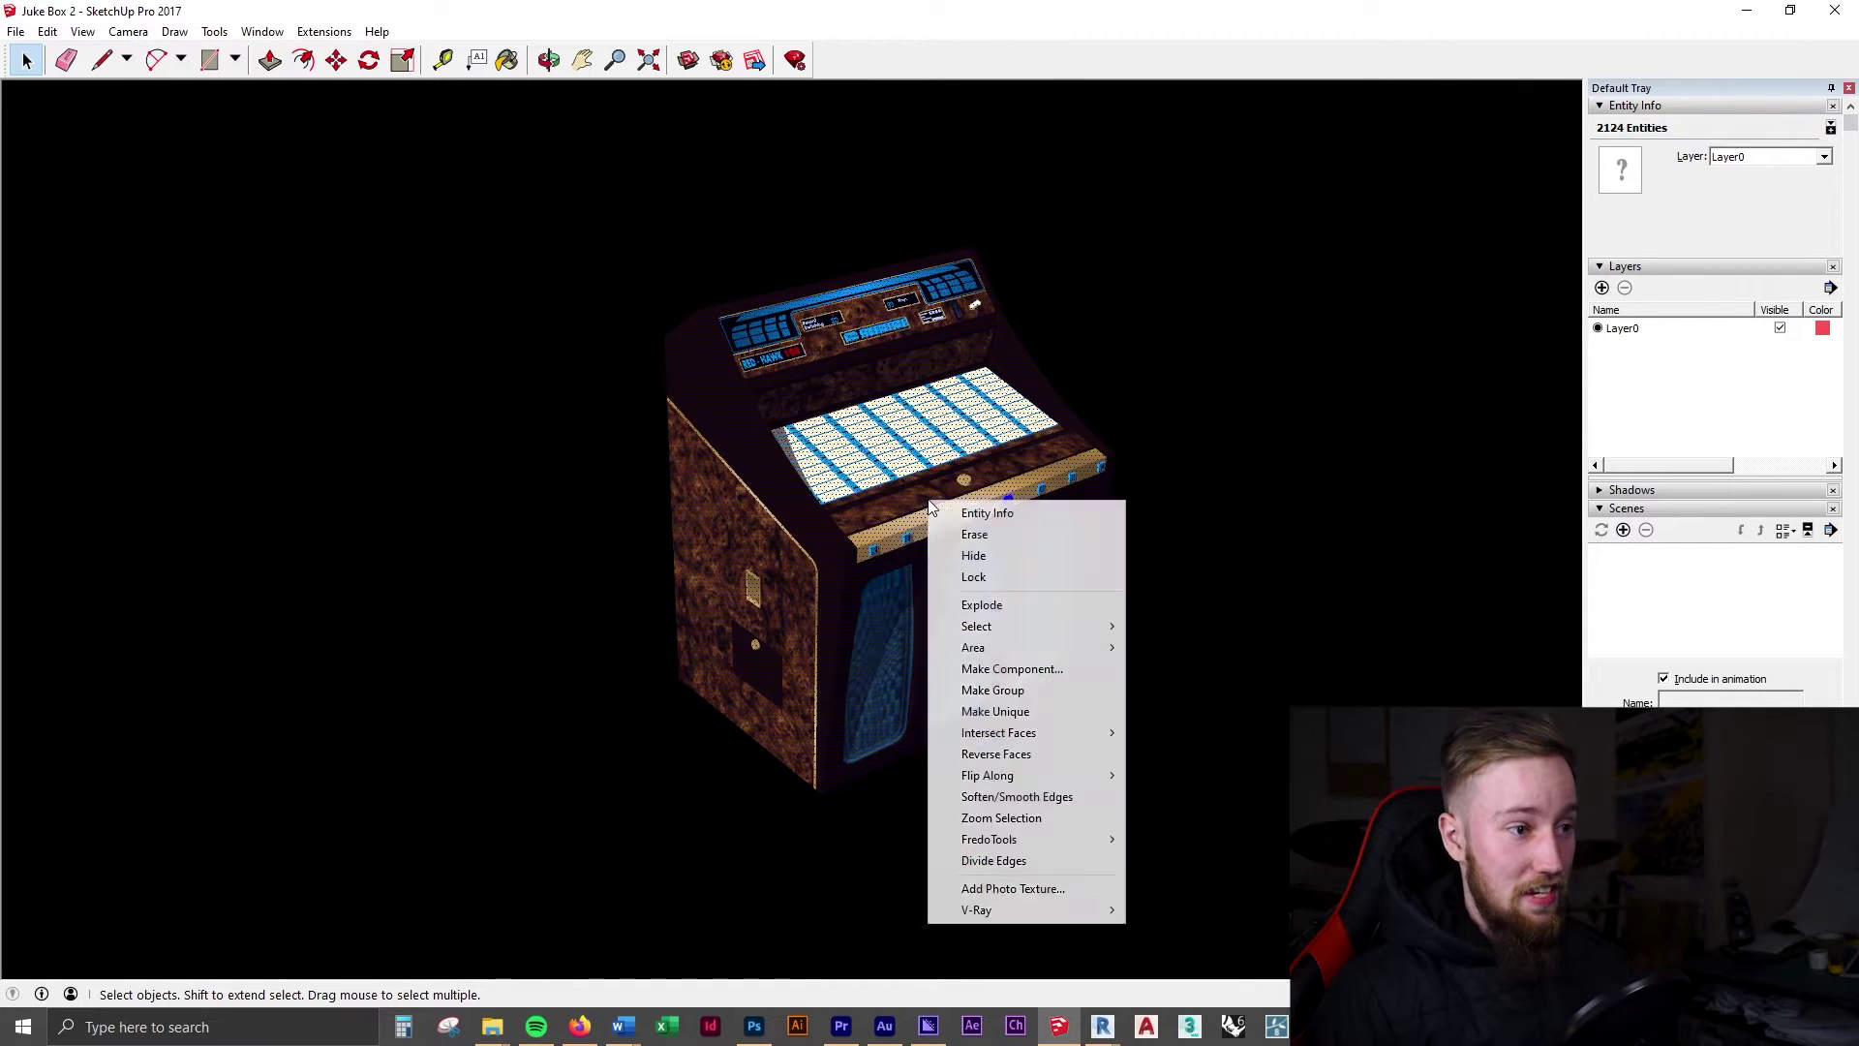
{"action": "left_click", "coordinate": [1009, 608]}
{"action": "left_click_drag", "start_coordinate": [1225, 193], "coordinate": [594, 779]}
{"action": "right_click", "coordinate": [881, 496]}
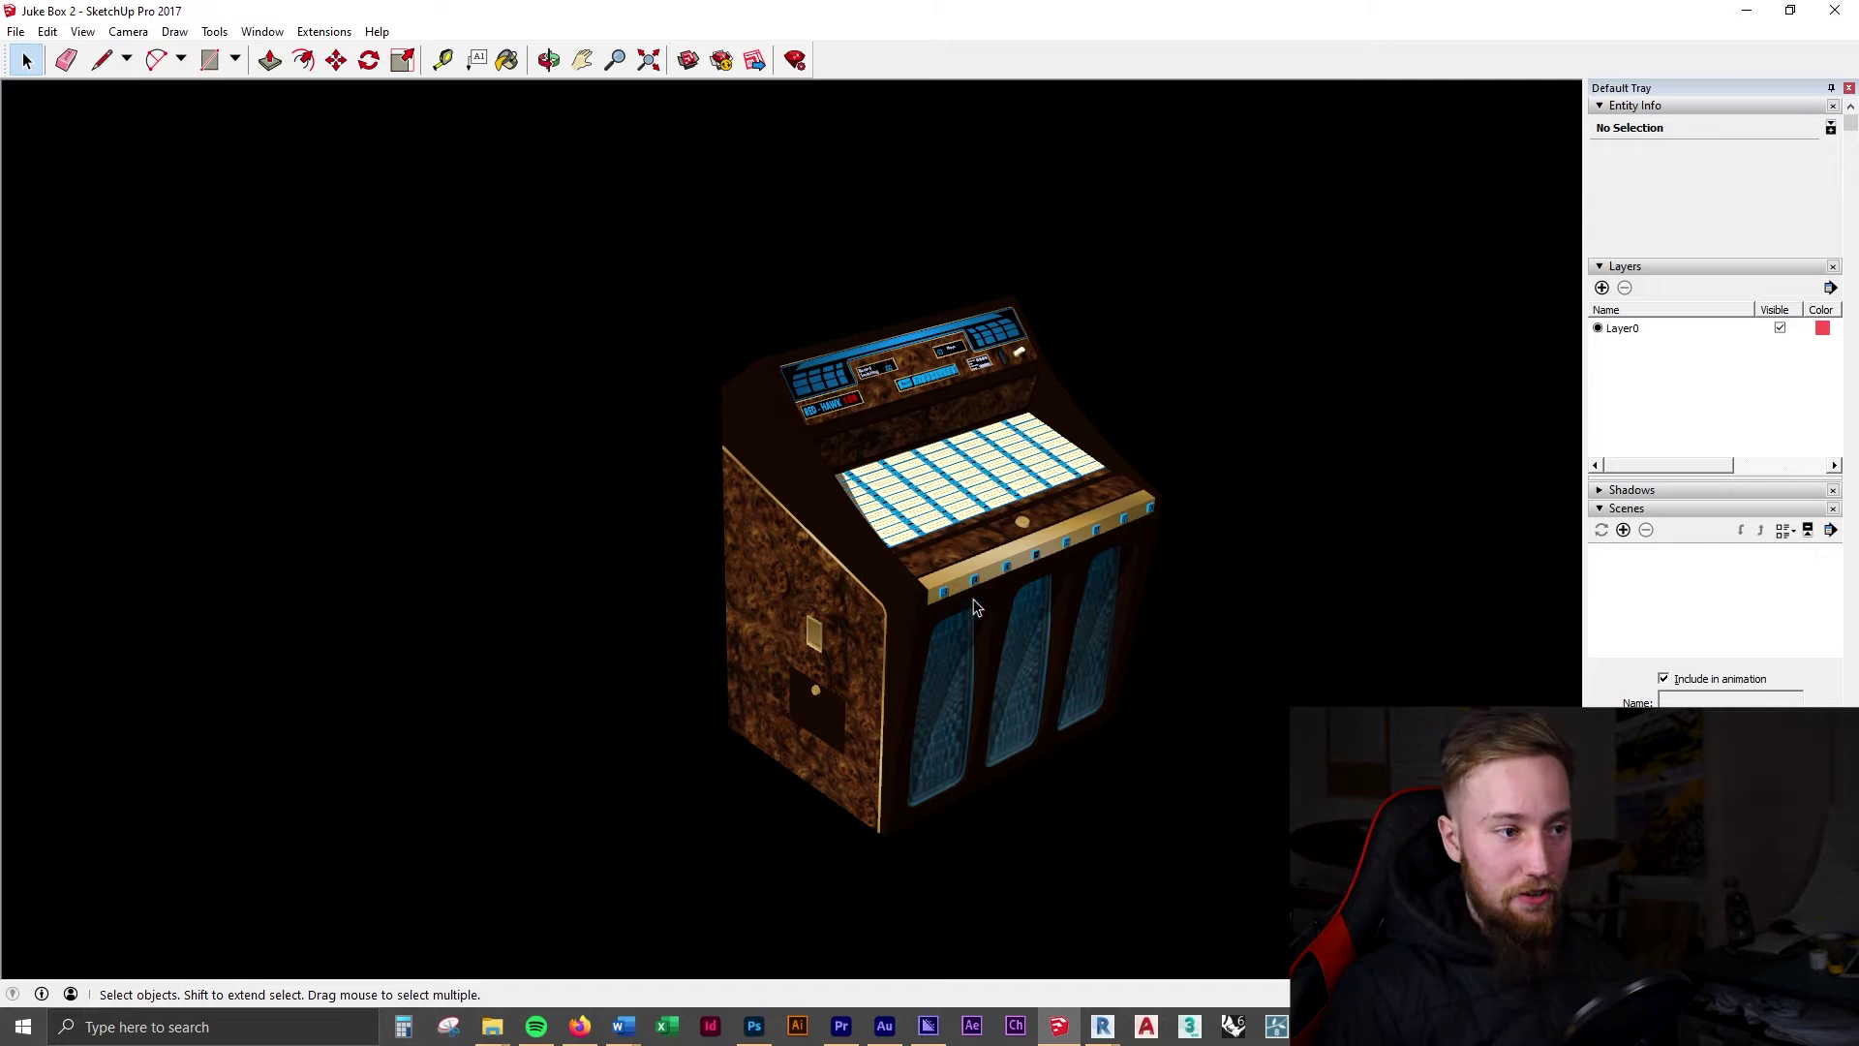
Confirm a face is now loose geometry and clear the selection.
{"action": "left_click", "coordinate": [963, 559]}
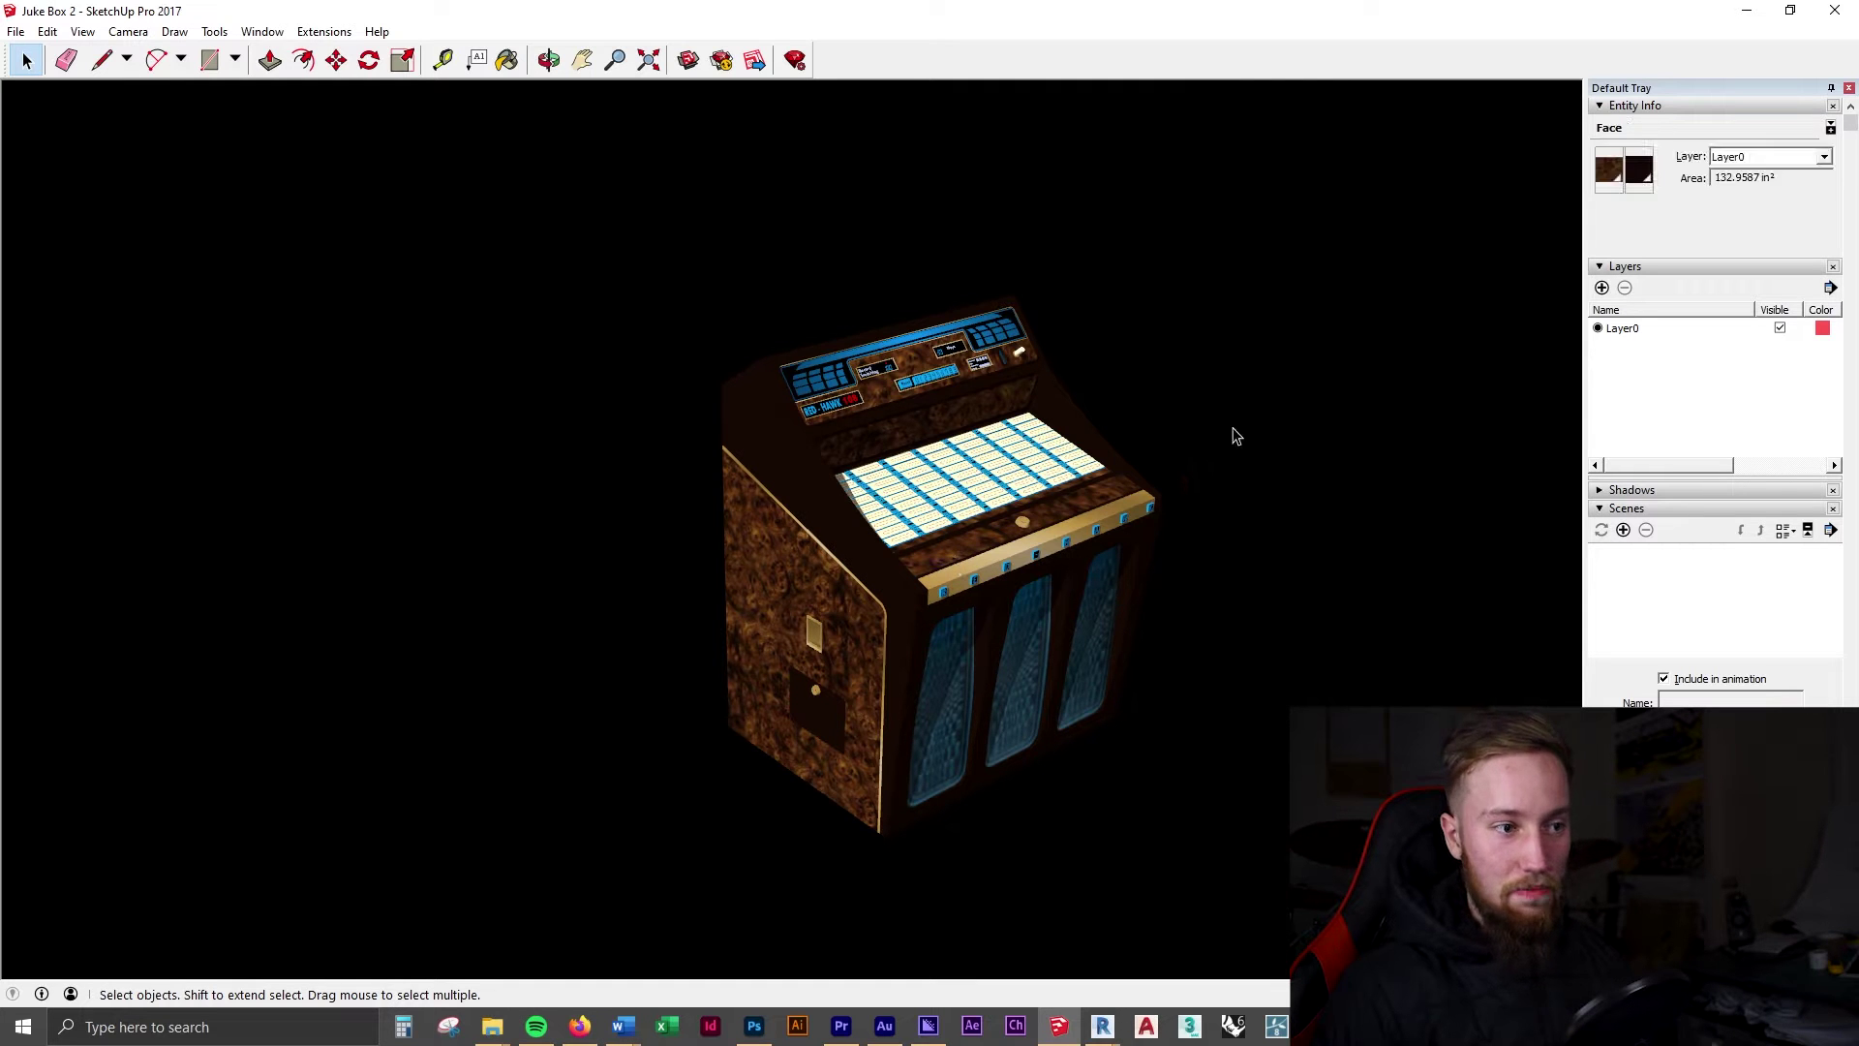
{"action": "left_click", "coordinate": [1230, 438]}
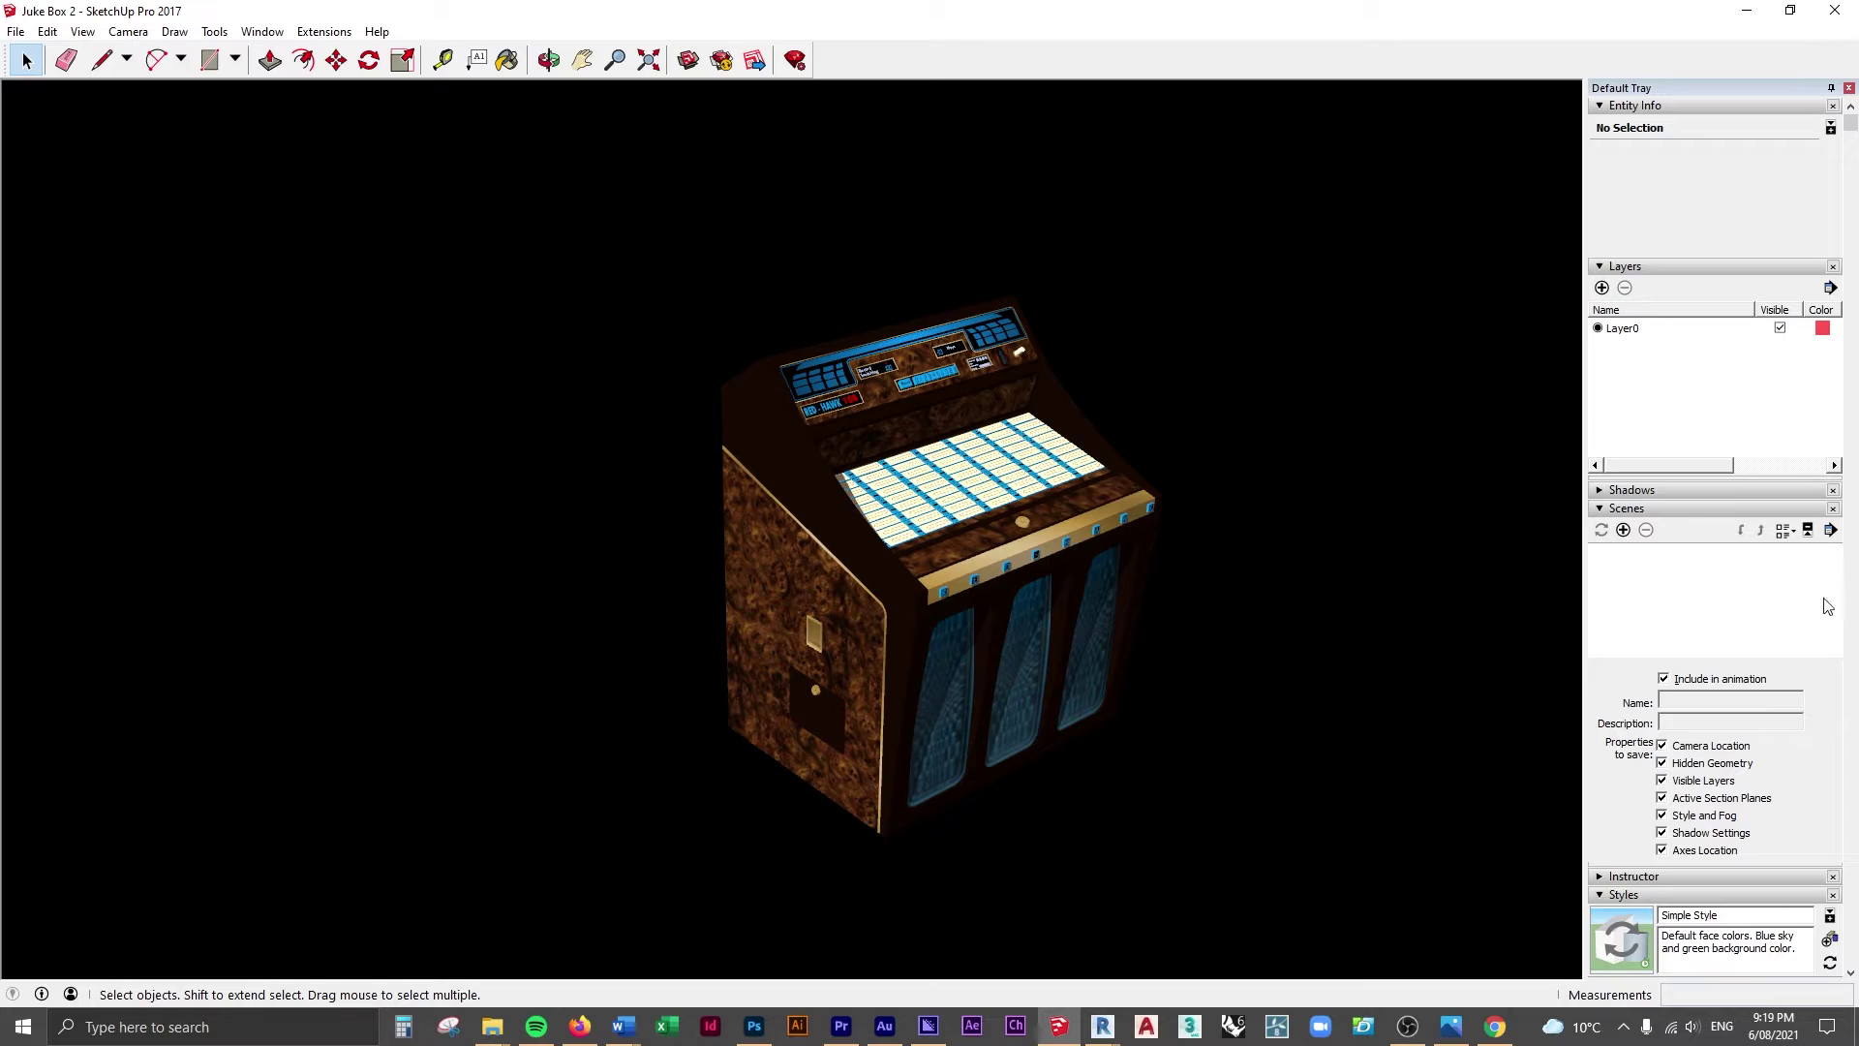
{"action": "scroll", "coordinate": [1679, 561], "scroll_direction": "down", "scroll_amount": 3}
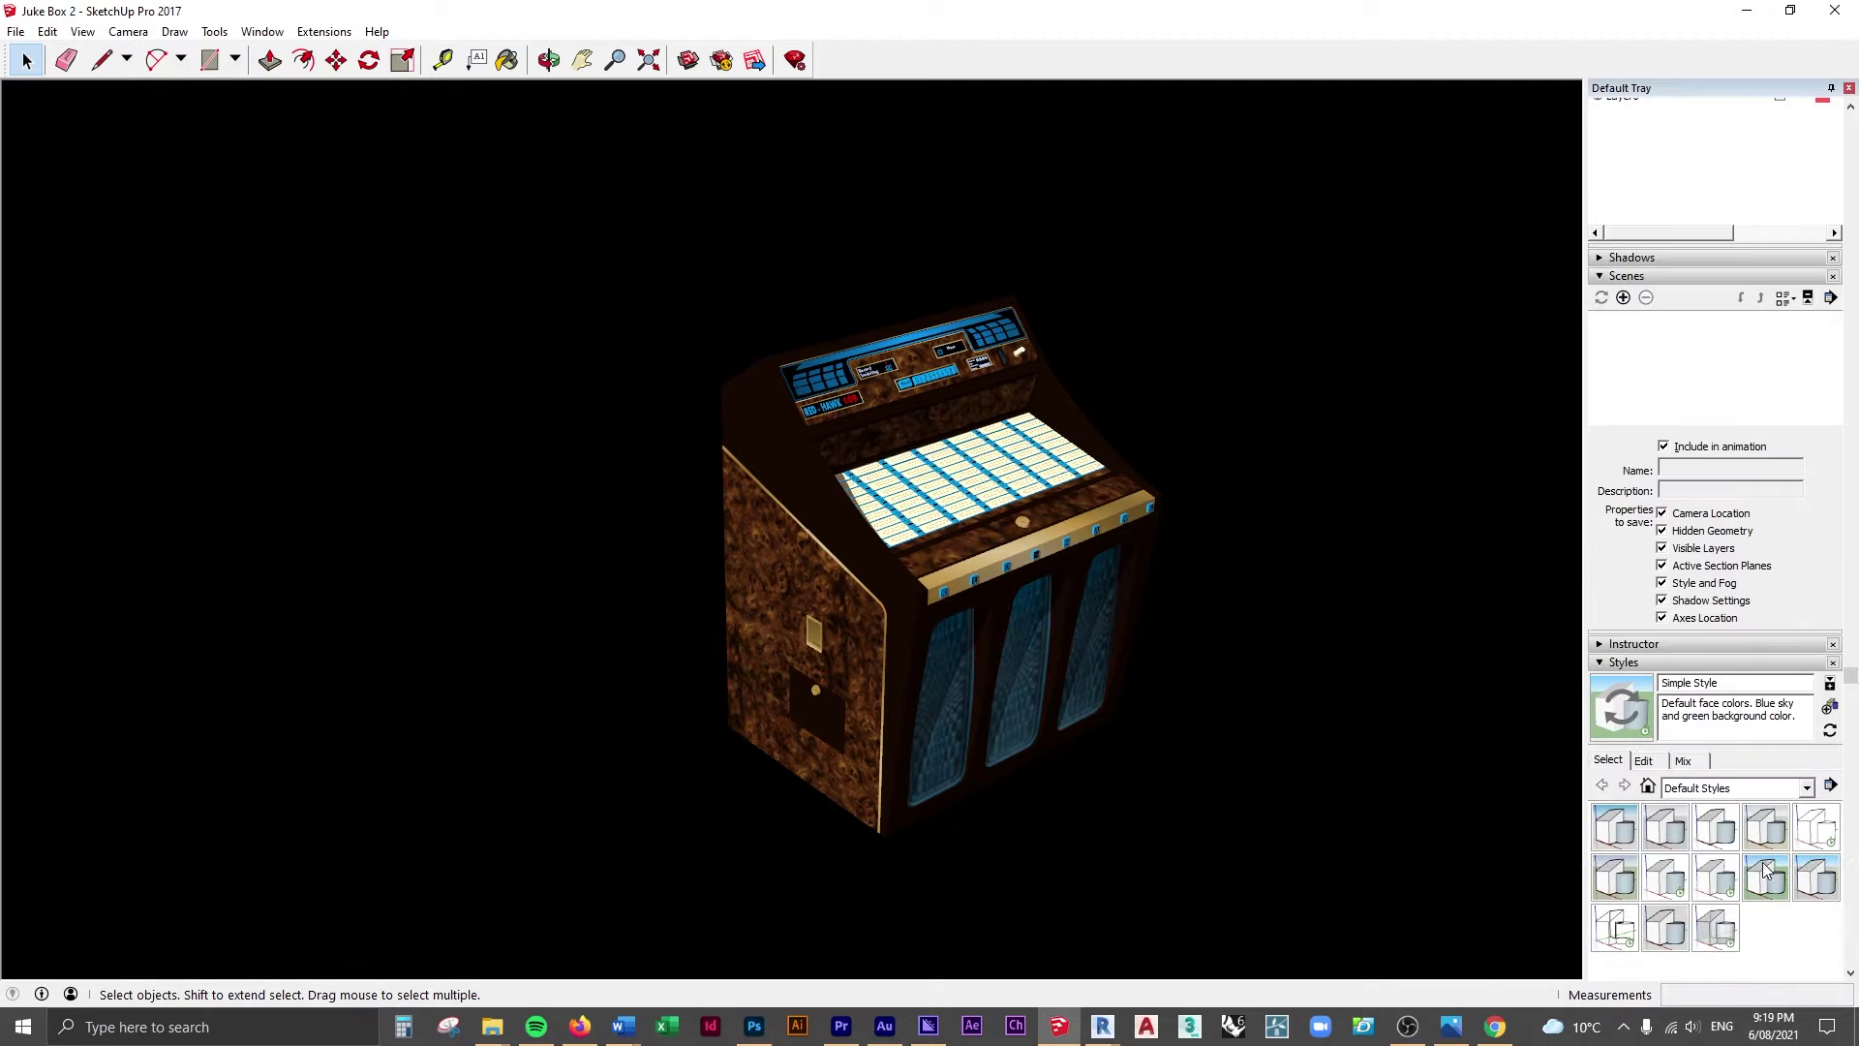
{"action": "scroll", "coordinate": [1739, 501], "scroll_direction": "up", "scroll_amount": 3}
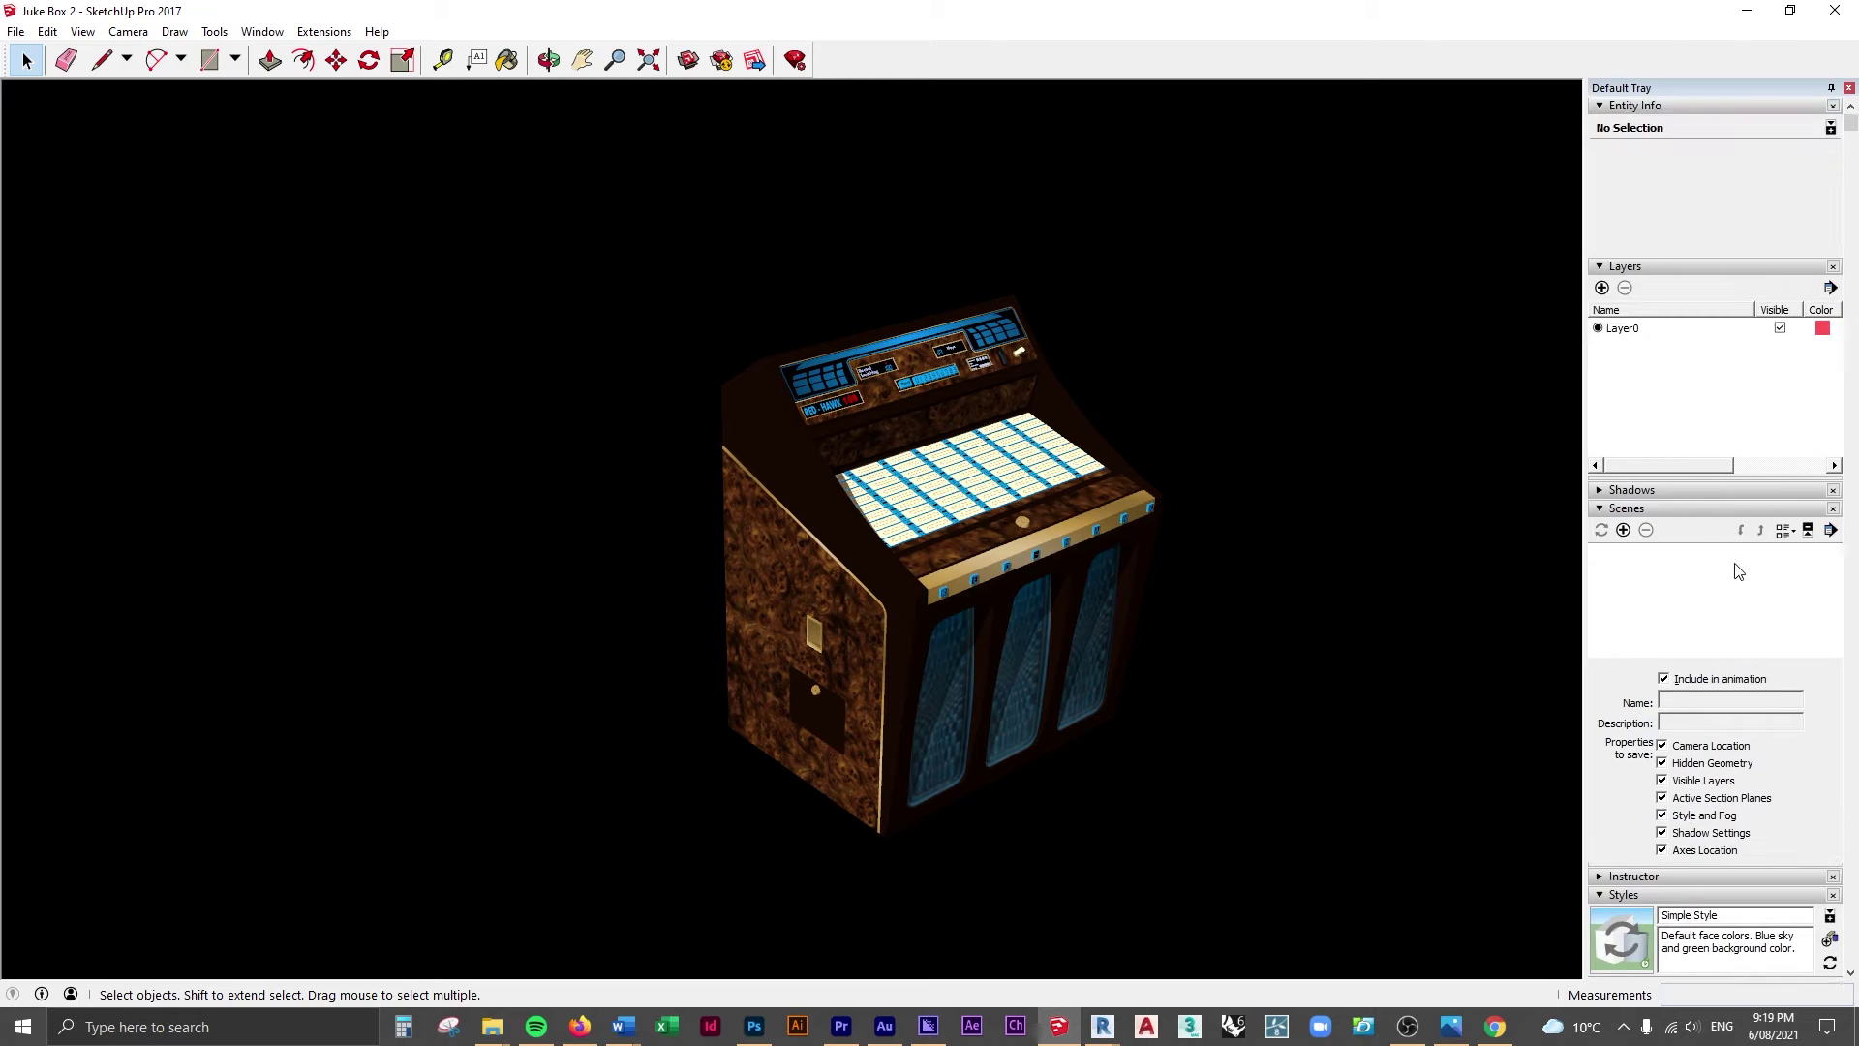
Add the Materials panel to the default tray and collapse the Styles section.
{"action": "left_click", "coordinate": [261, 32]}
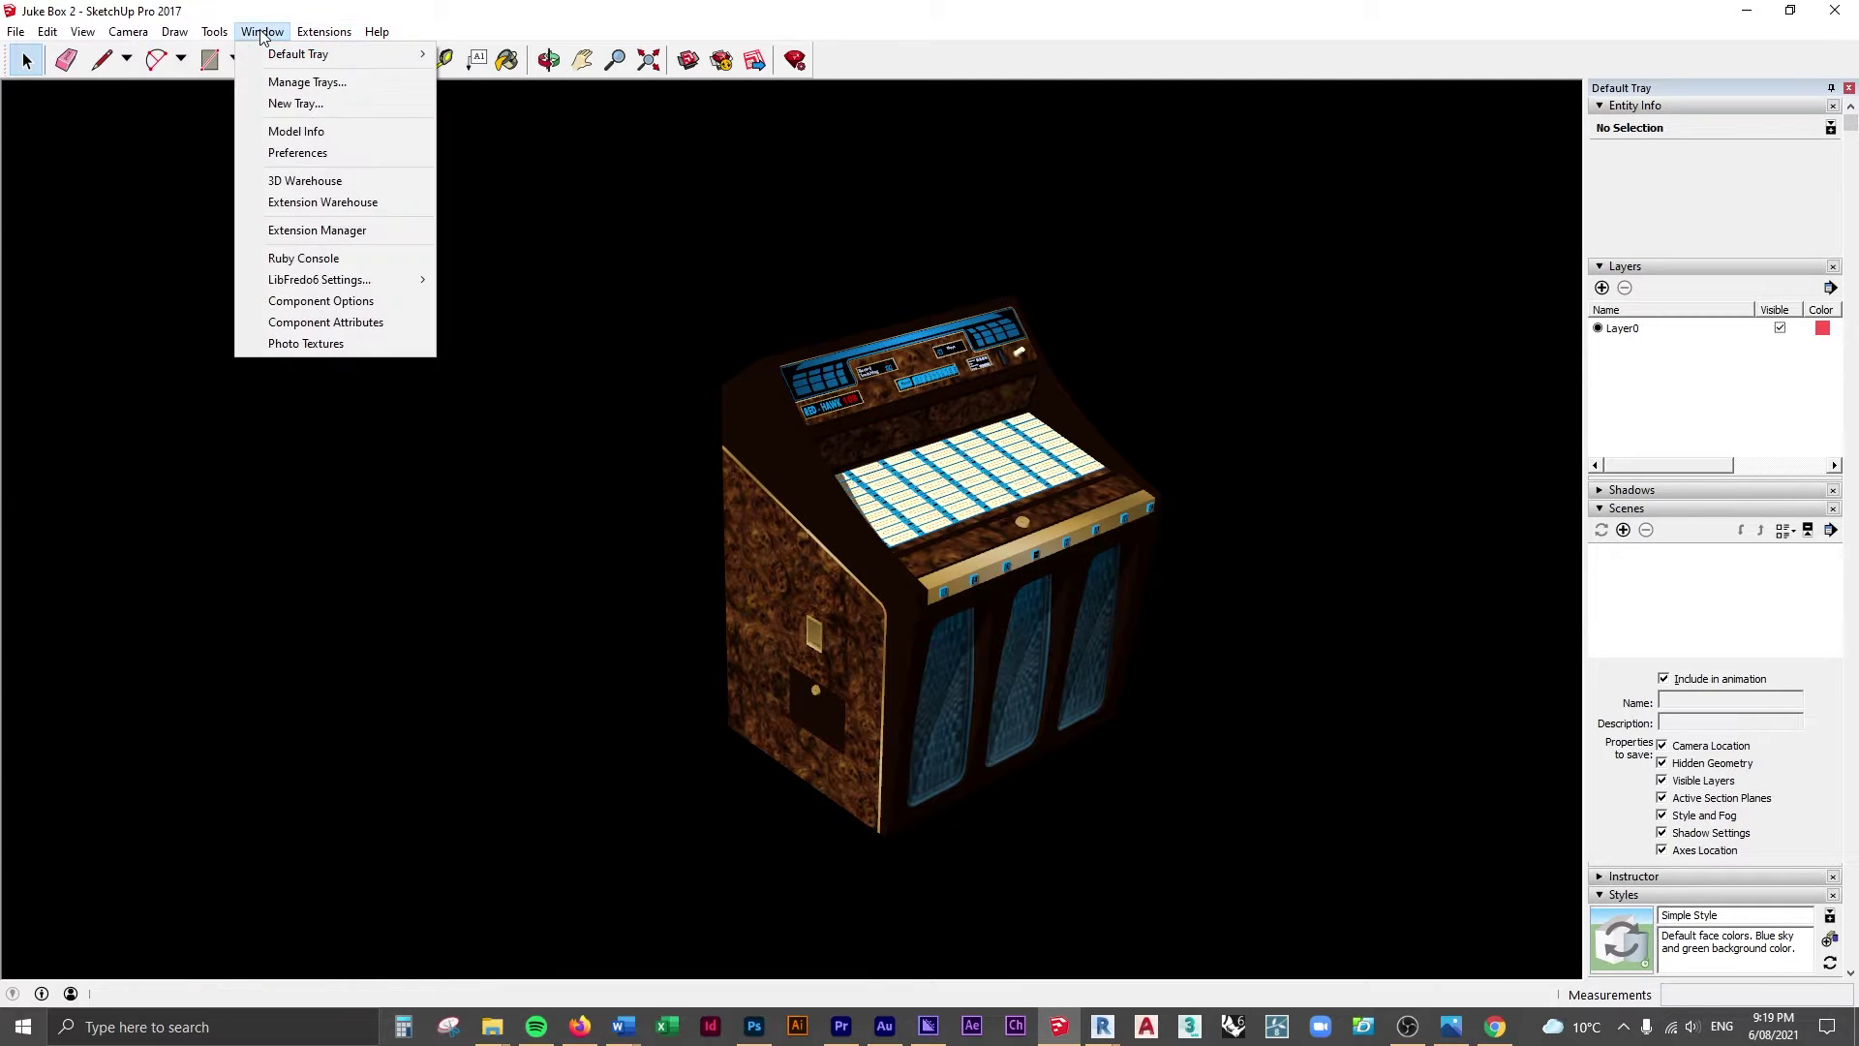
{"action": "mouse_move", "coordinate": [292, 60]}
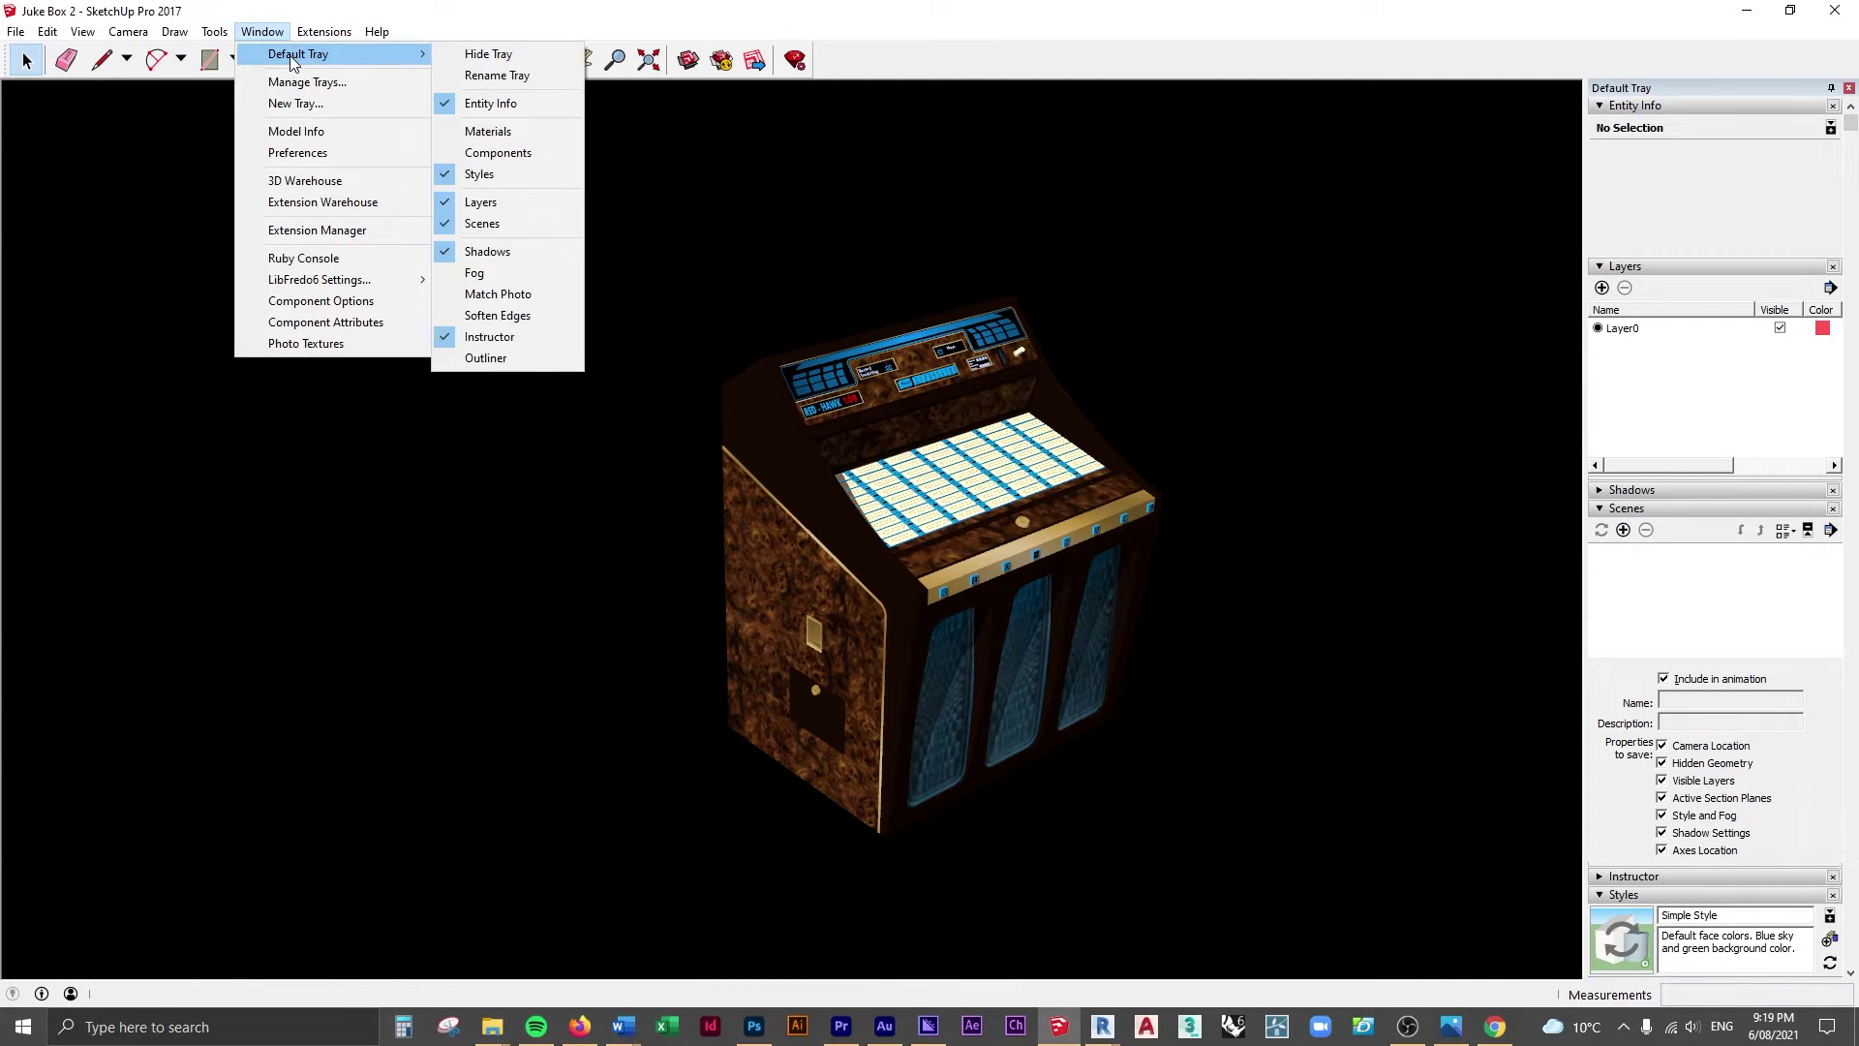
{"action": "left_click", "coordinate": [489, 132]}
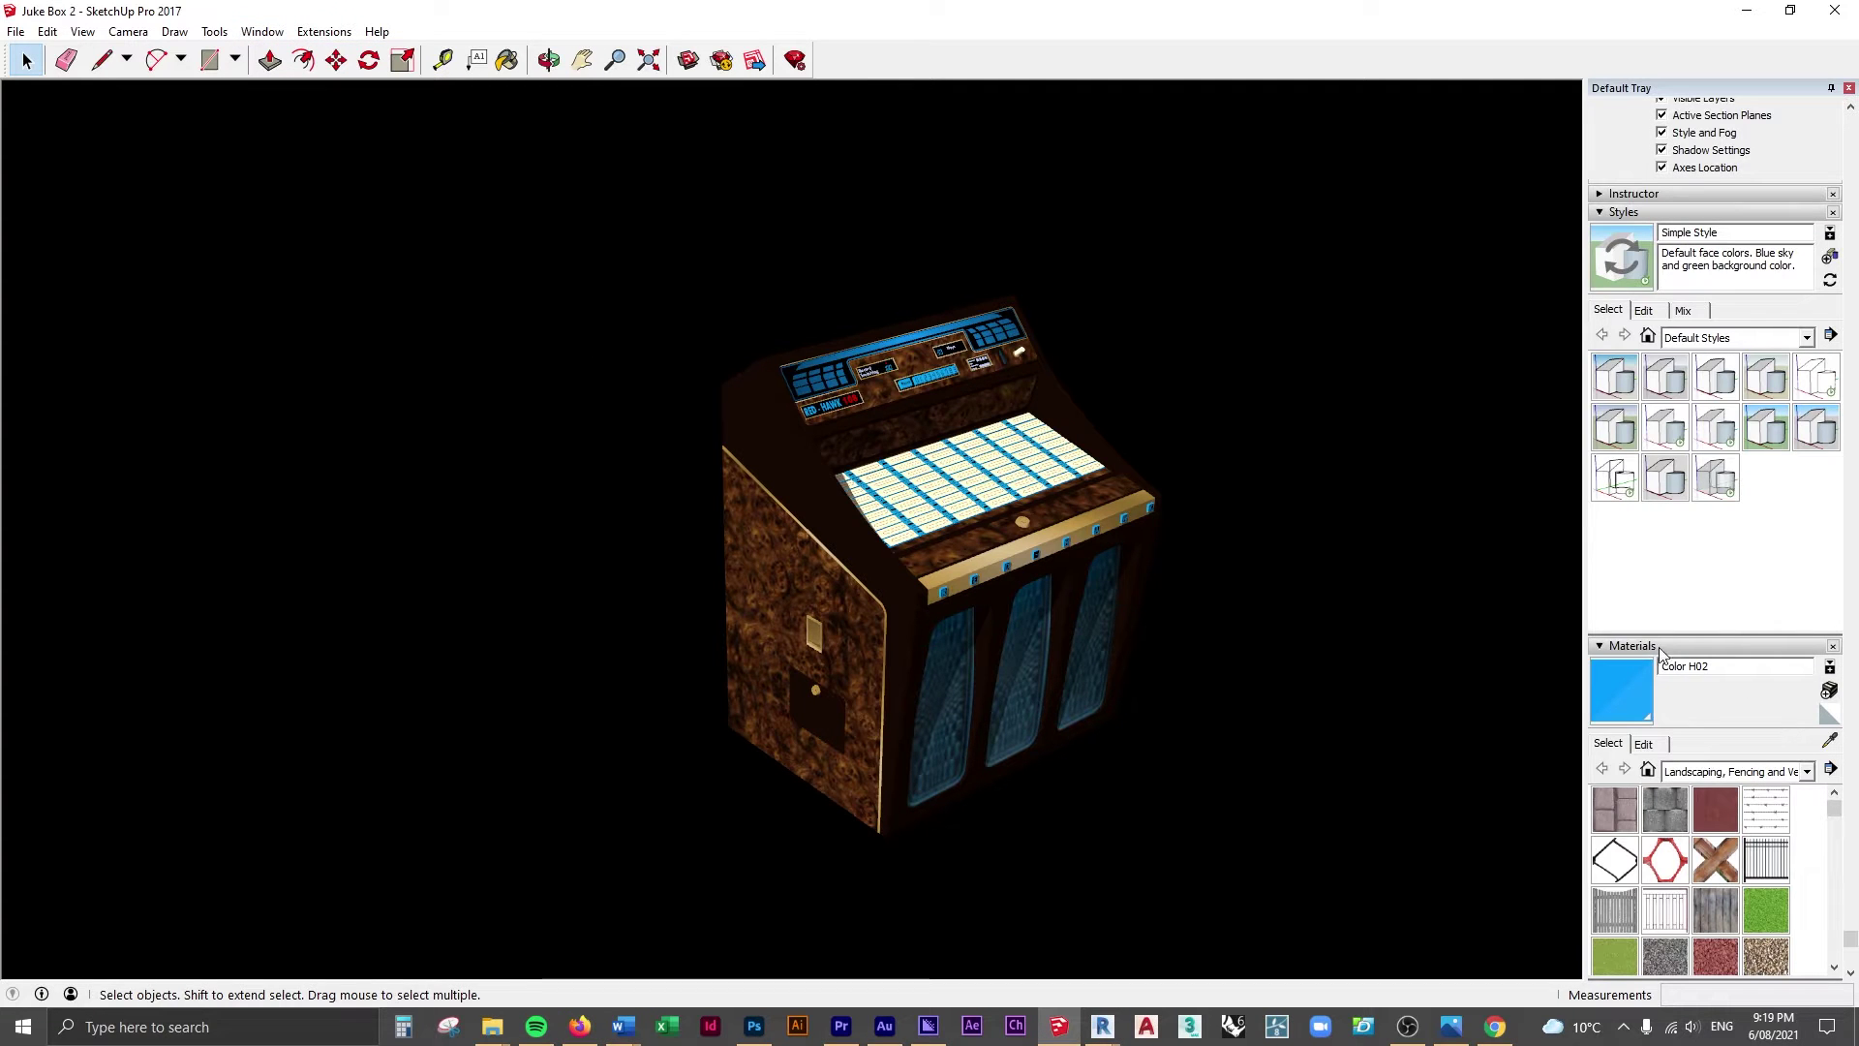
{"action": "left_click", "coordinate": [1607, 213]}
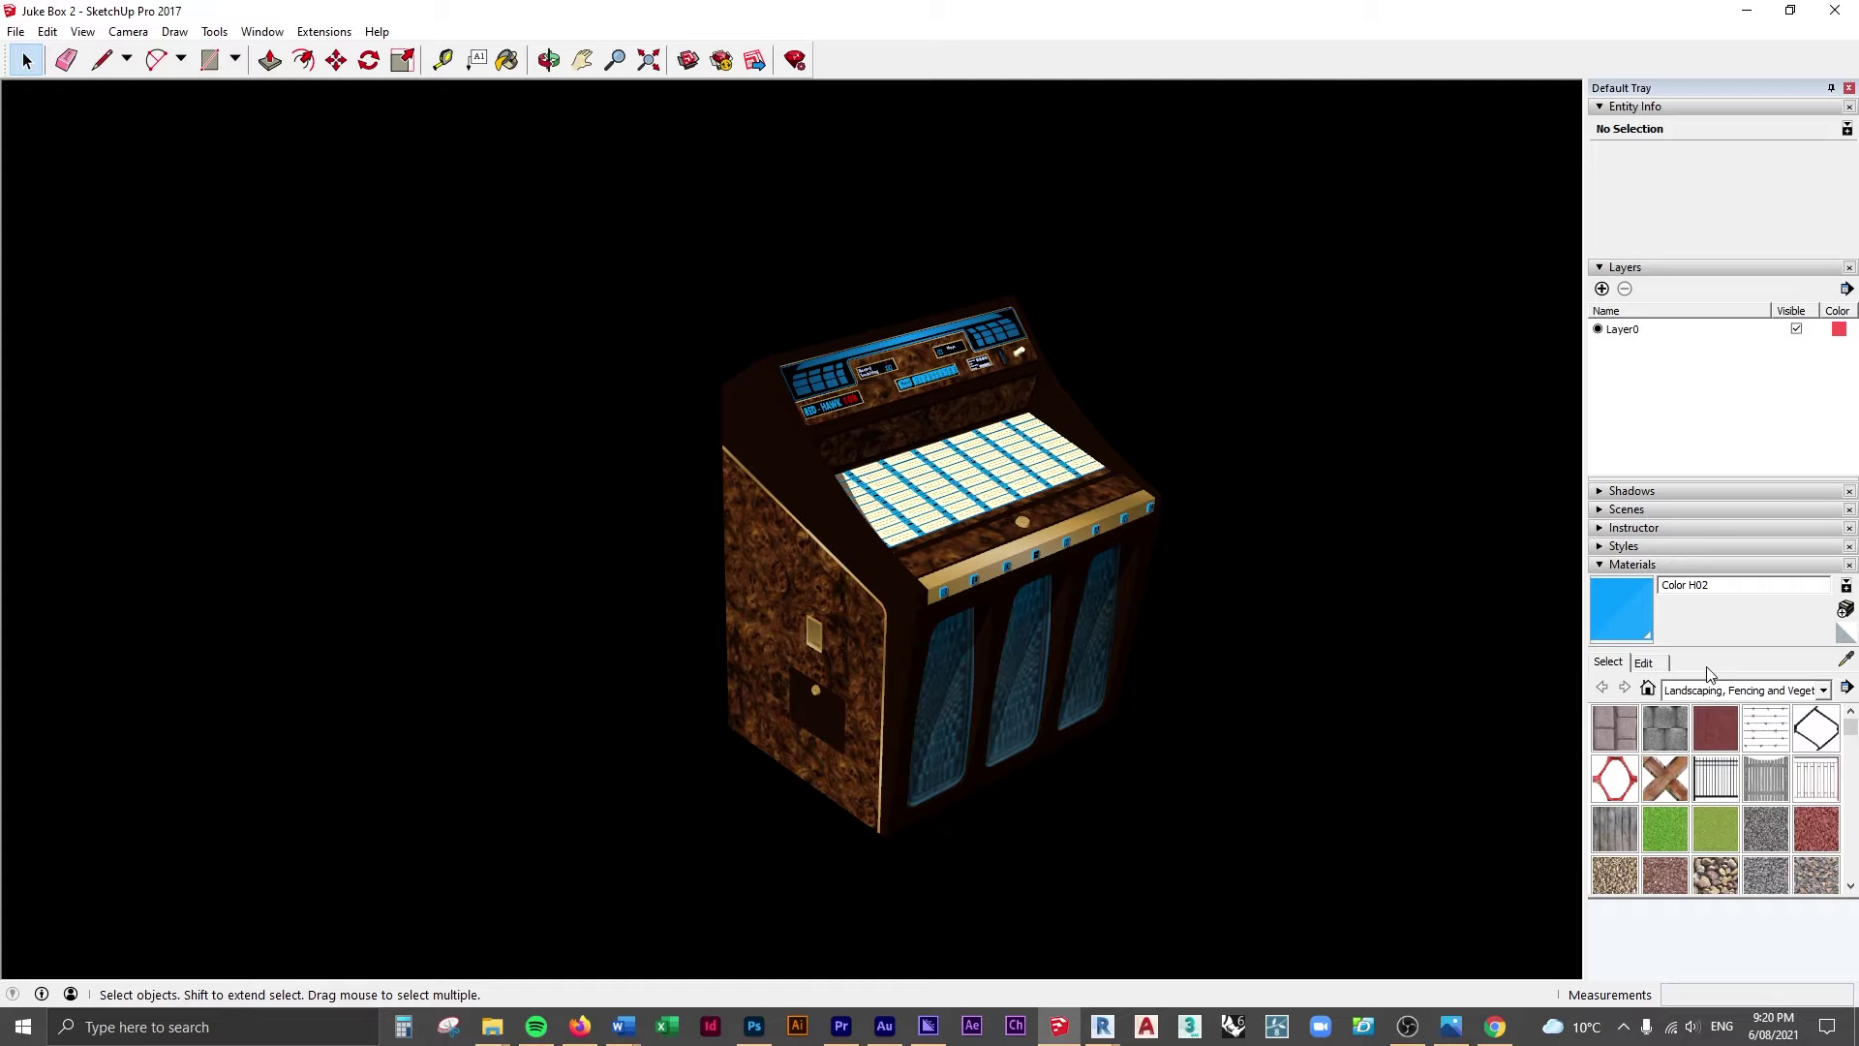
Set the Materials collection to In Model.
{"action": "left_click", "coordinate": [1710, 692]}
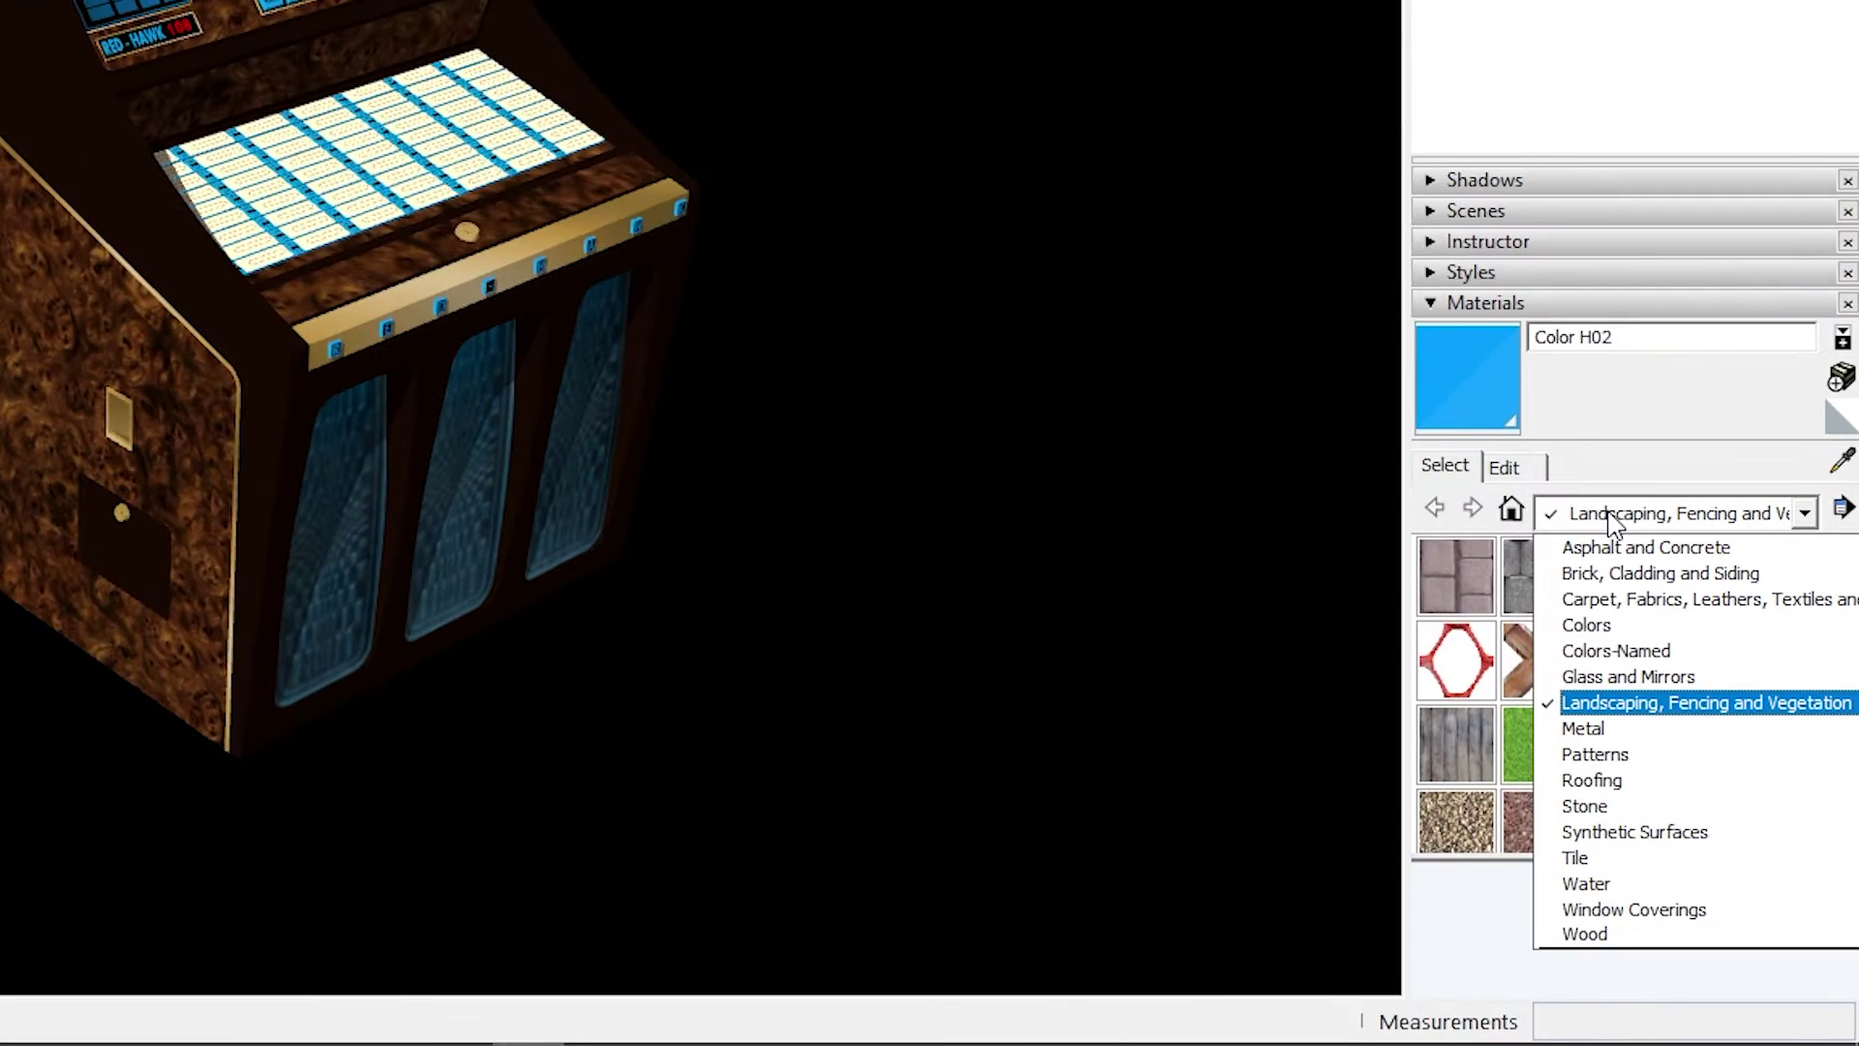
{"action": "scroll", "coordinate": [1704, 872], "scroll_direction": "up", "scroll_amount": 1}
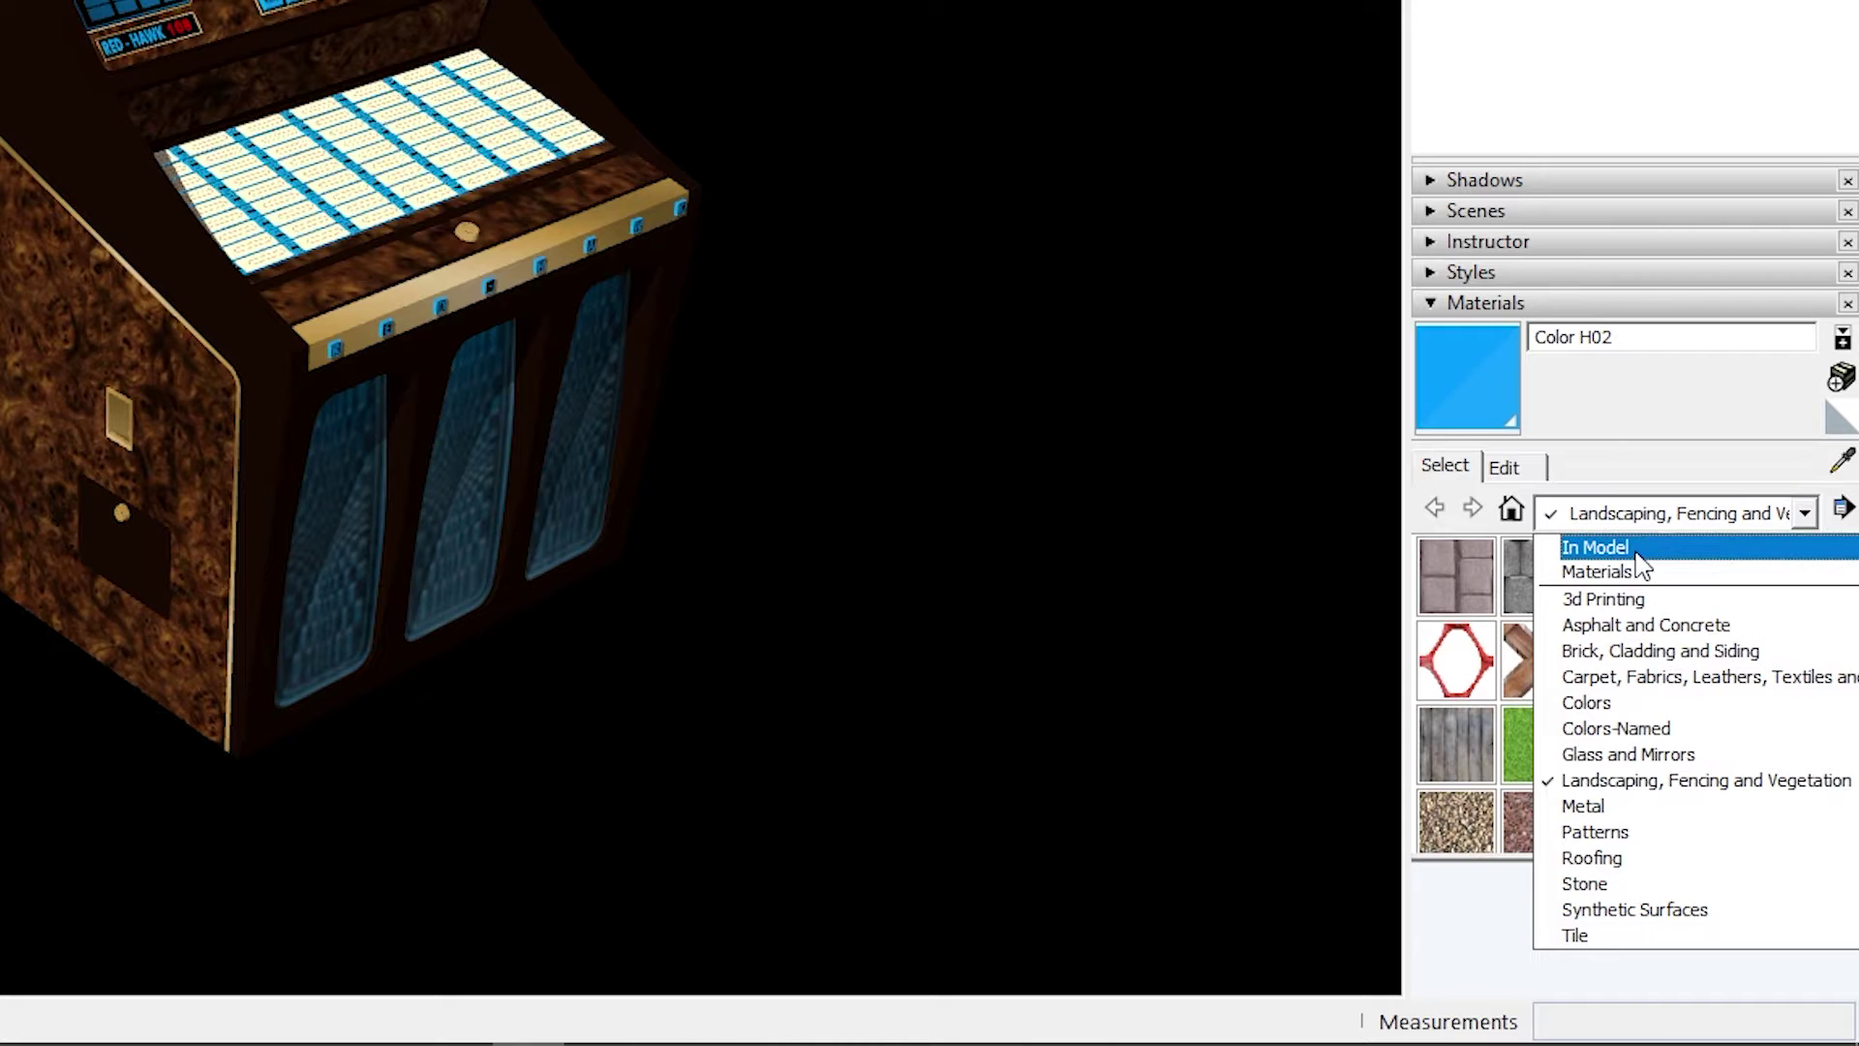
{"action": "left_click", "coordinate": [1636, 550]}
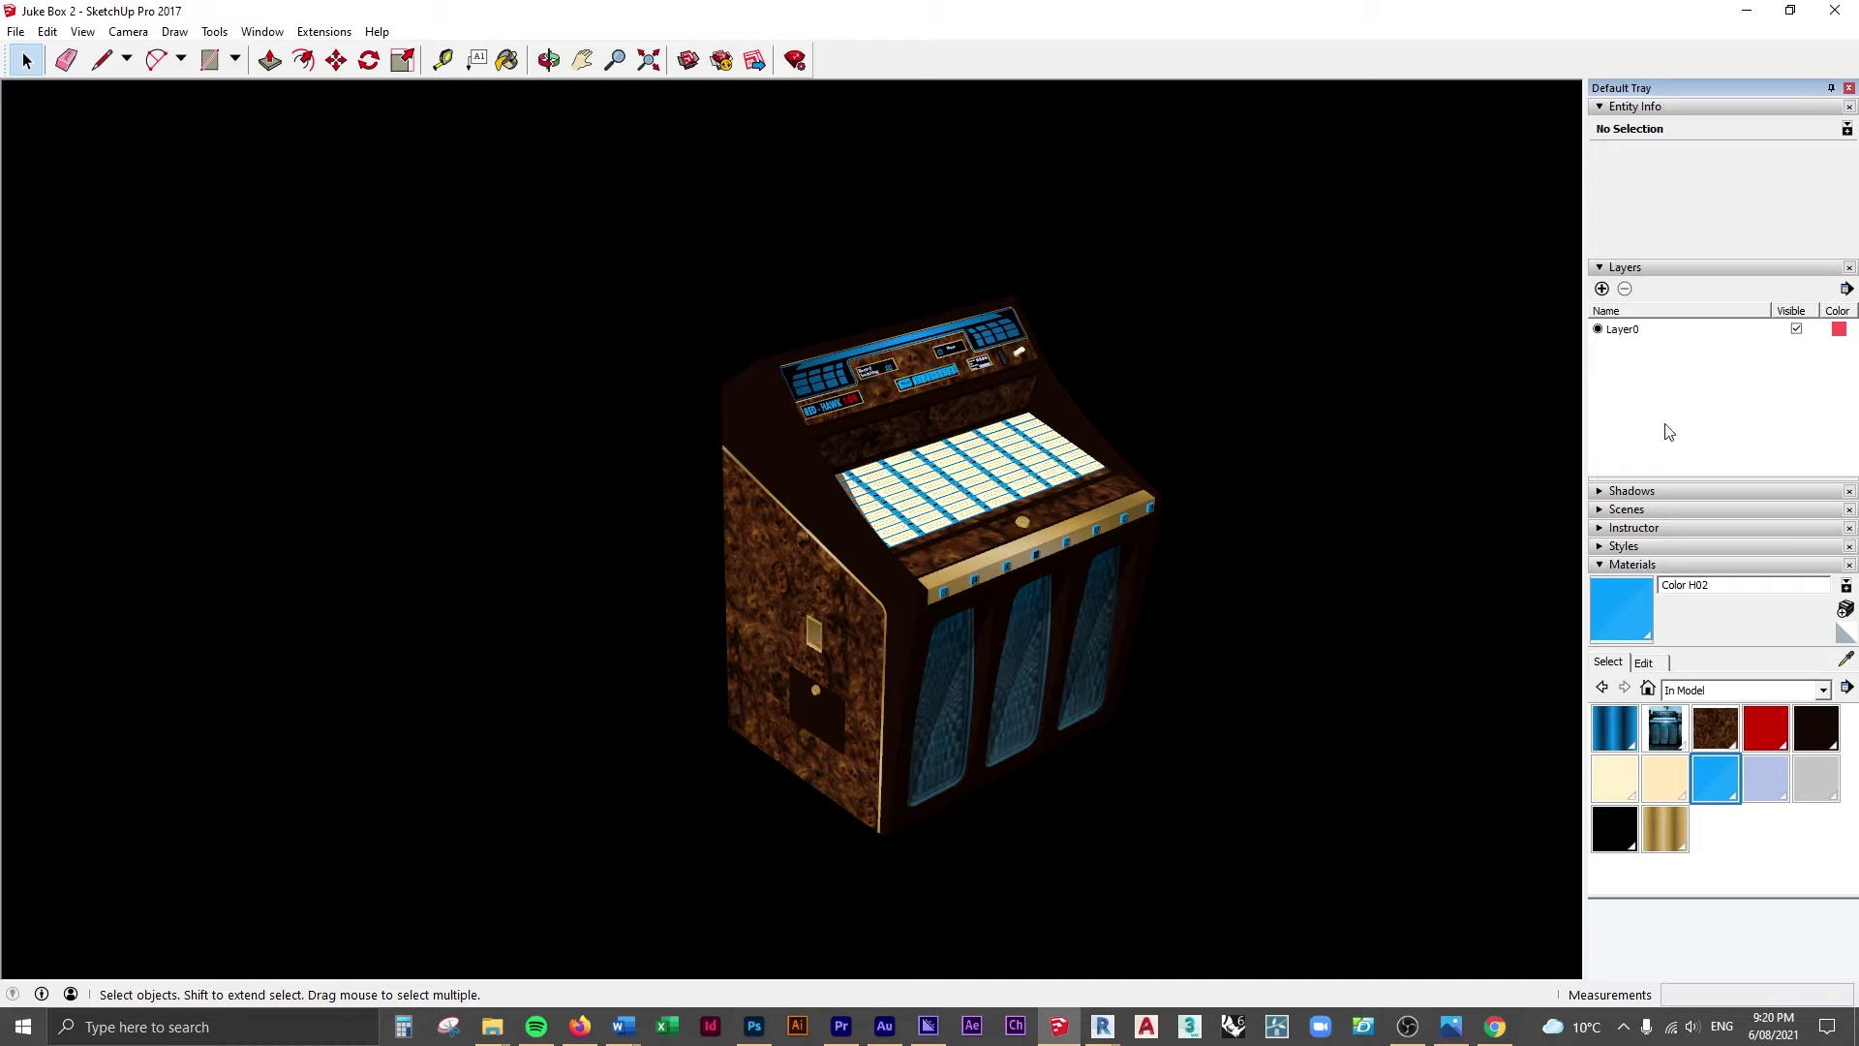
Add six new layers in the Layers panel.
{"action": "left_click", "coordinate": [1603, 289]}
{"action": "left_click", "coordinate": [1602, 289]}
{"action": "left_click", "coordinate": [1603, 289]}
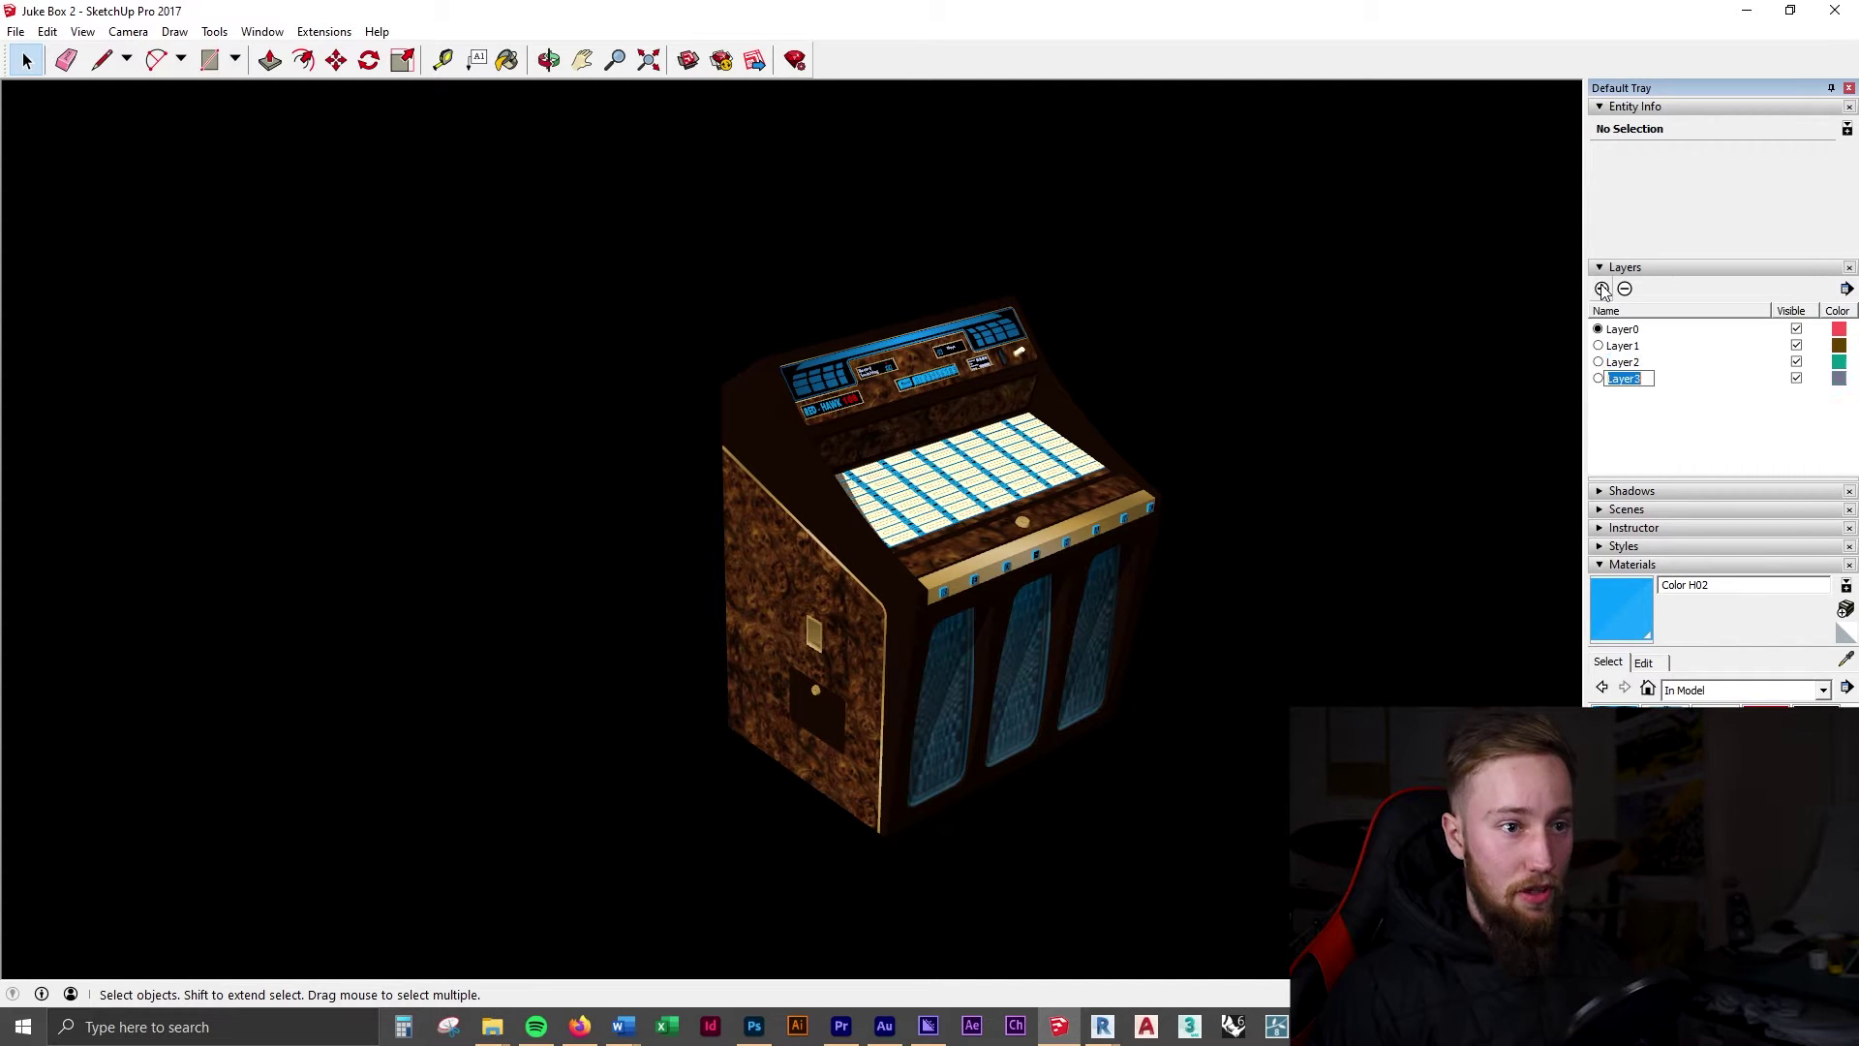
{"action": "left_click", "coordinate": [1603, 289]}
{"action": "left_click", "coordinate": [1603, 289]}
{"action": "left_click", "coordinate": [1603, 289]}
{"action": "left_click", "coordinate": [1603, 288]}
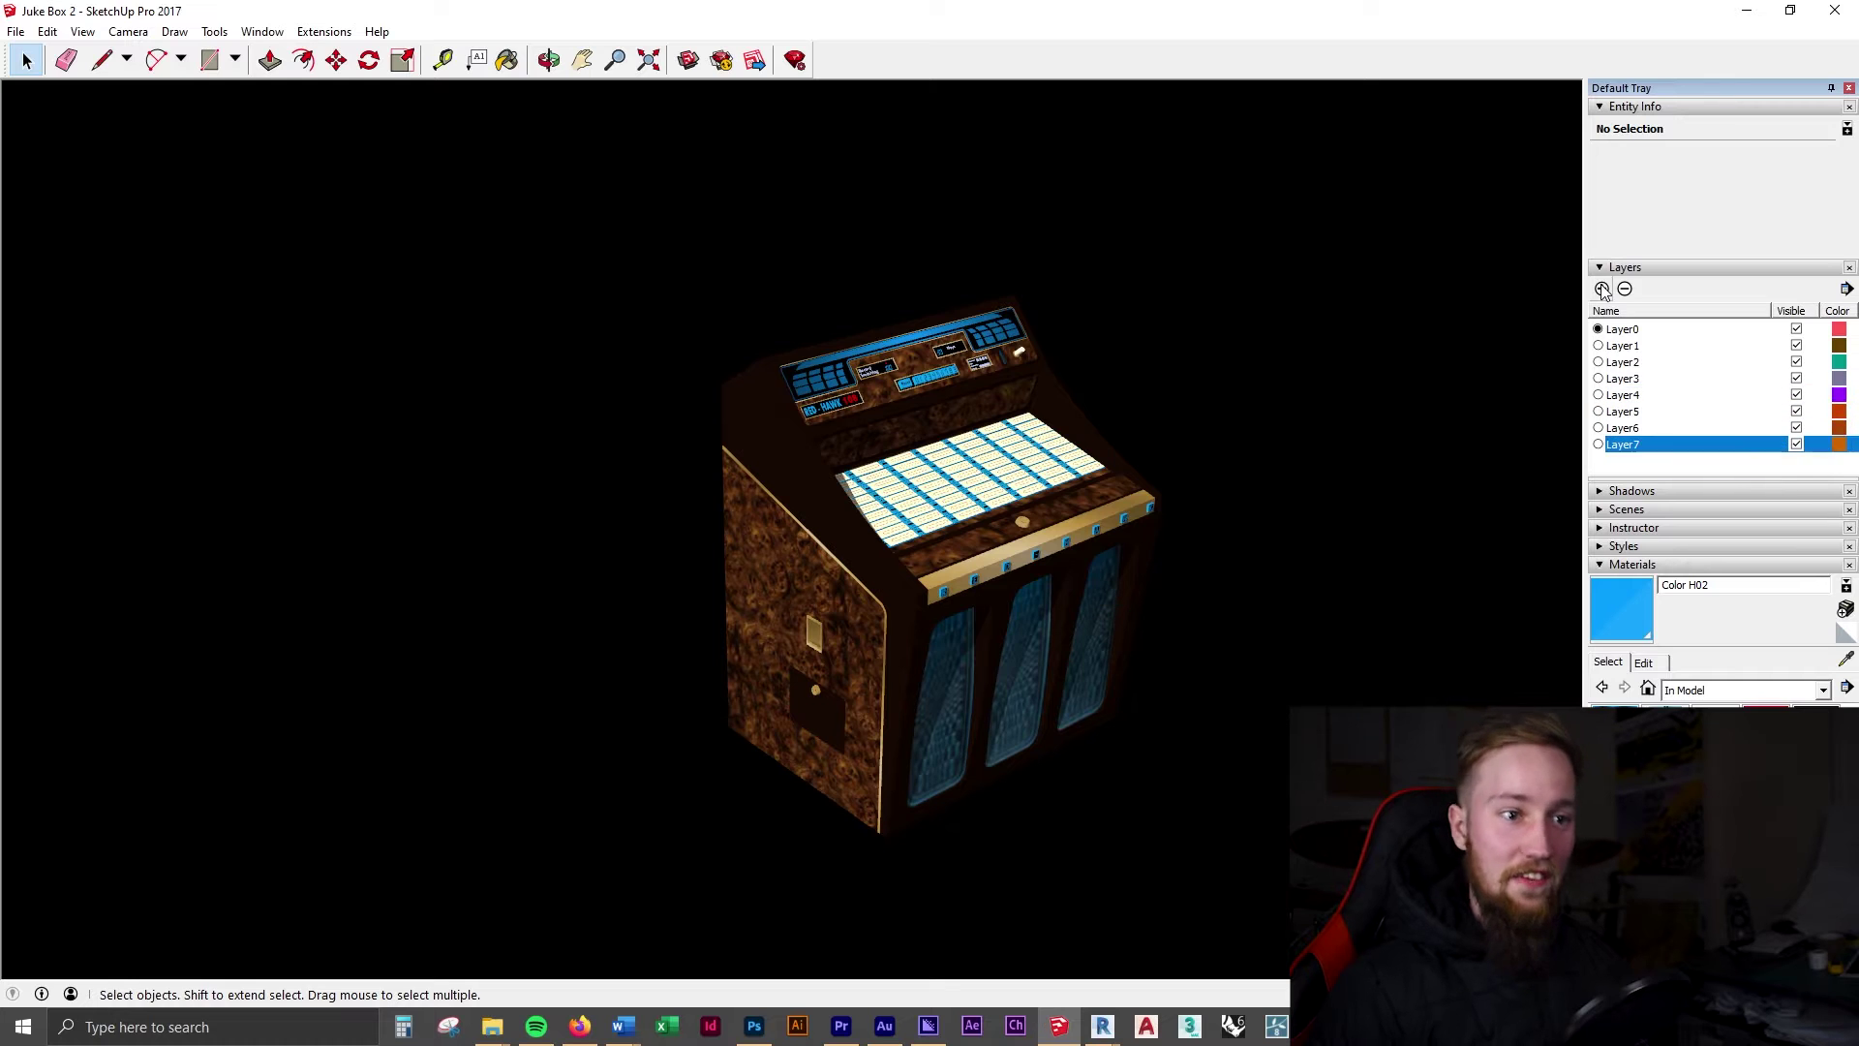
{"action": "left_click", "coordinate": [1603, 288]}
{"action": "left_click", "coordinate": [1603, 289]}
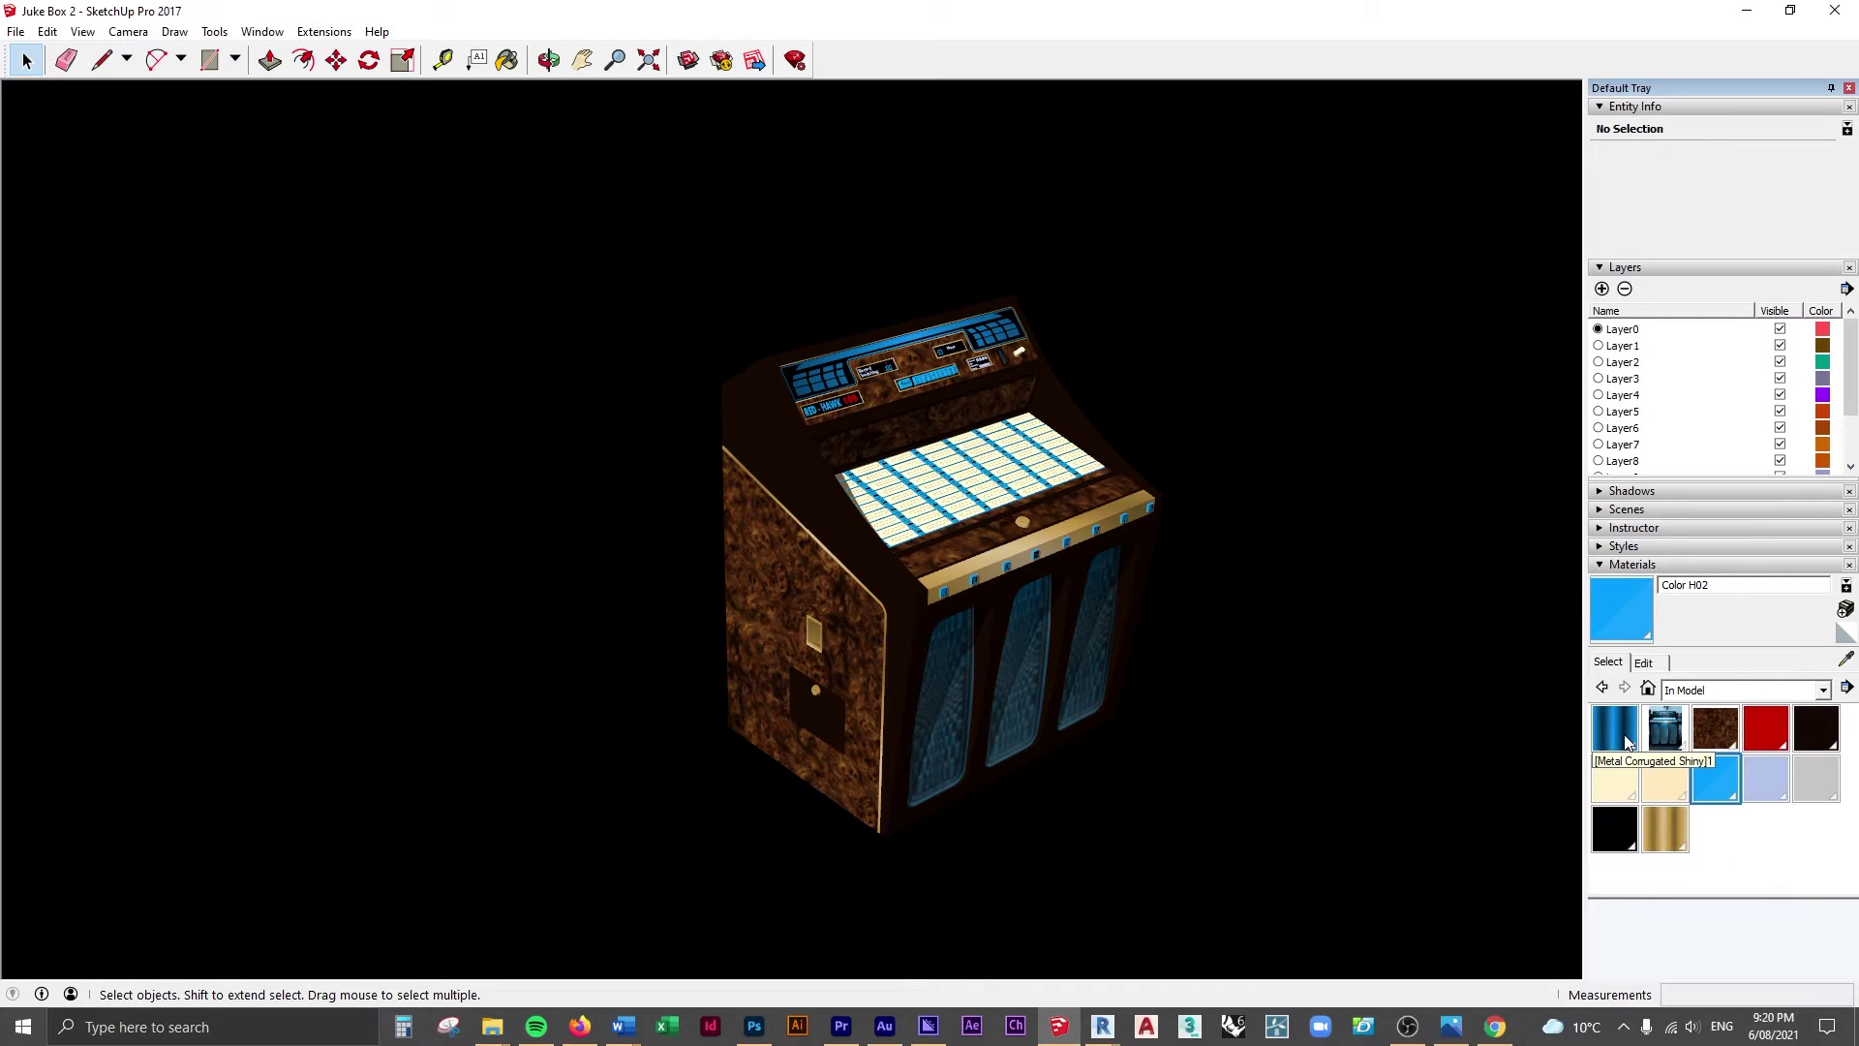
{"action": "left_click", "coordinate": [1623, 330]}
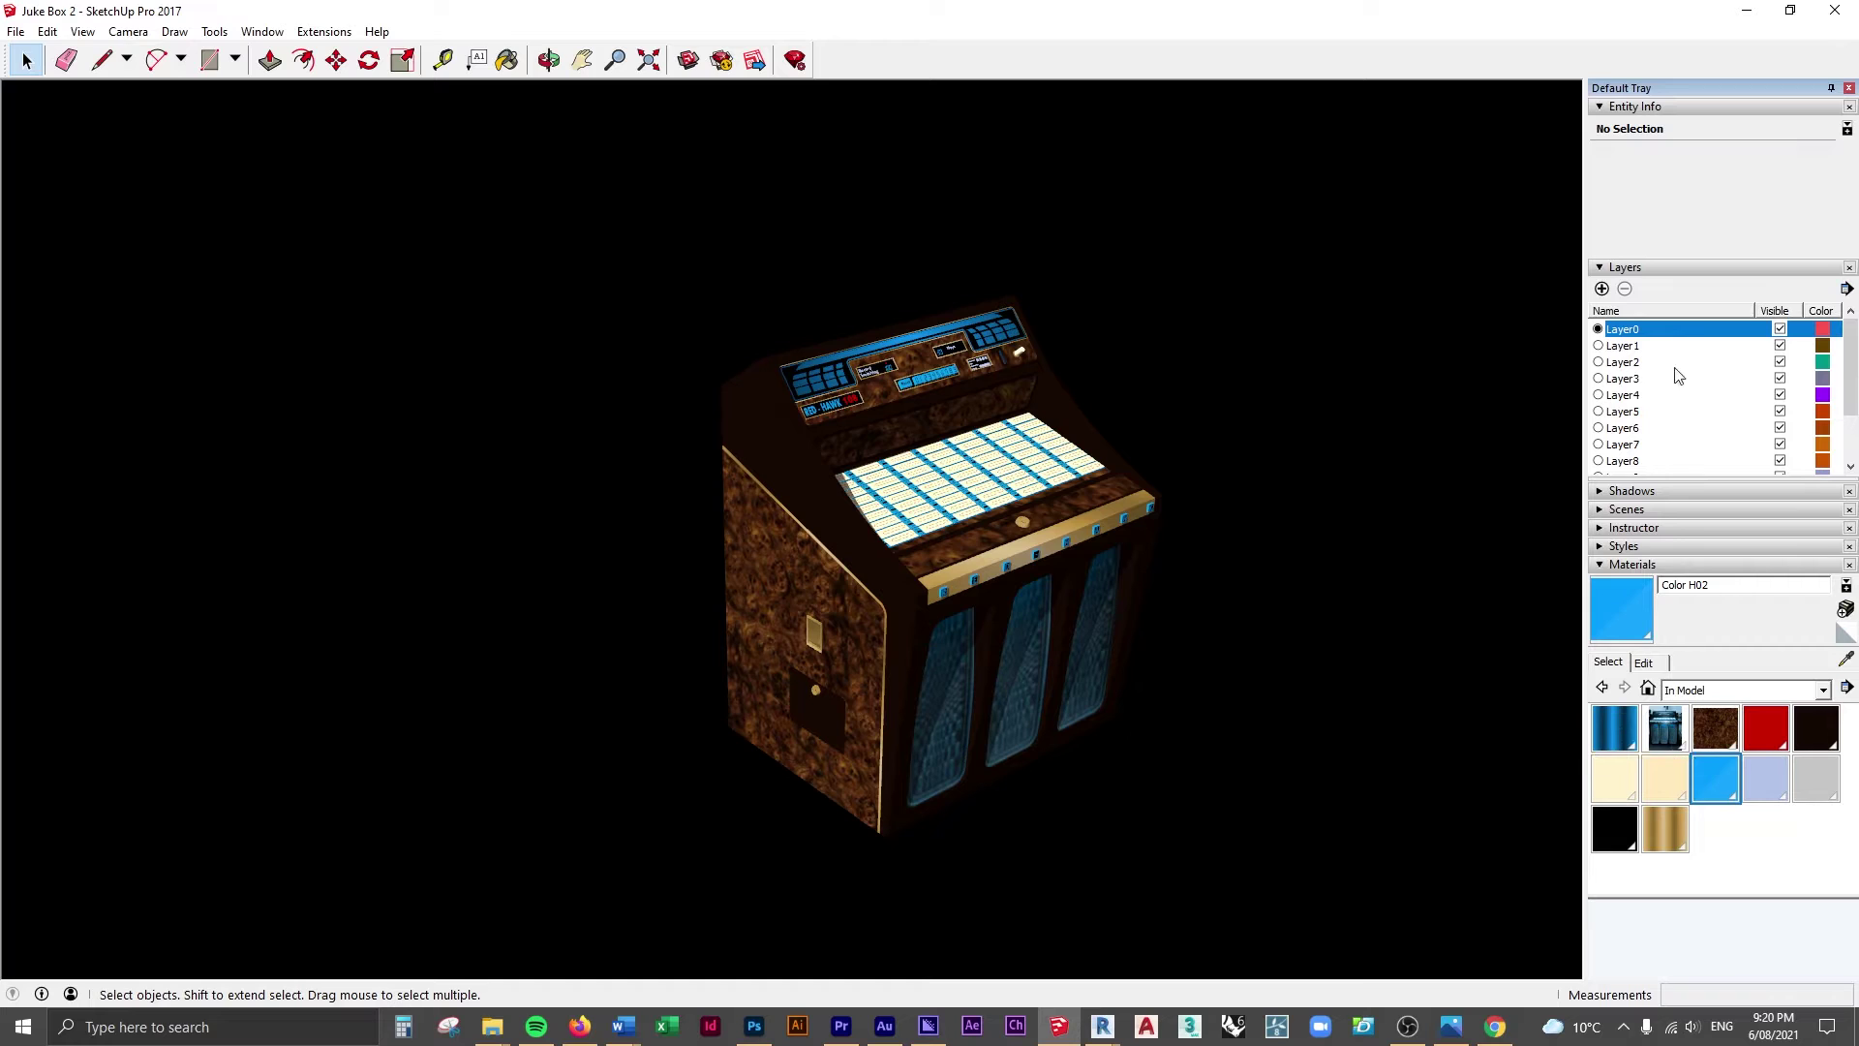
Rename Layer1 to 'Metal Corrugated Shiny 1' and Layer2 to 'Aluminium'.
{"action": "double_click", "coordinate": [1609, 346]}
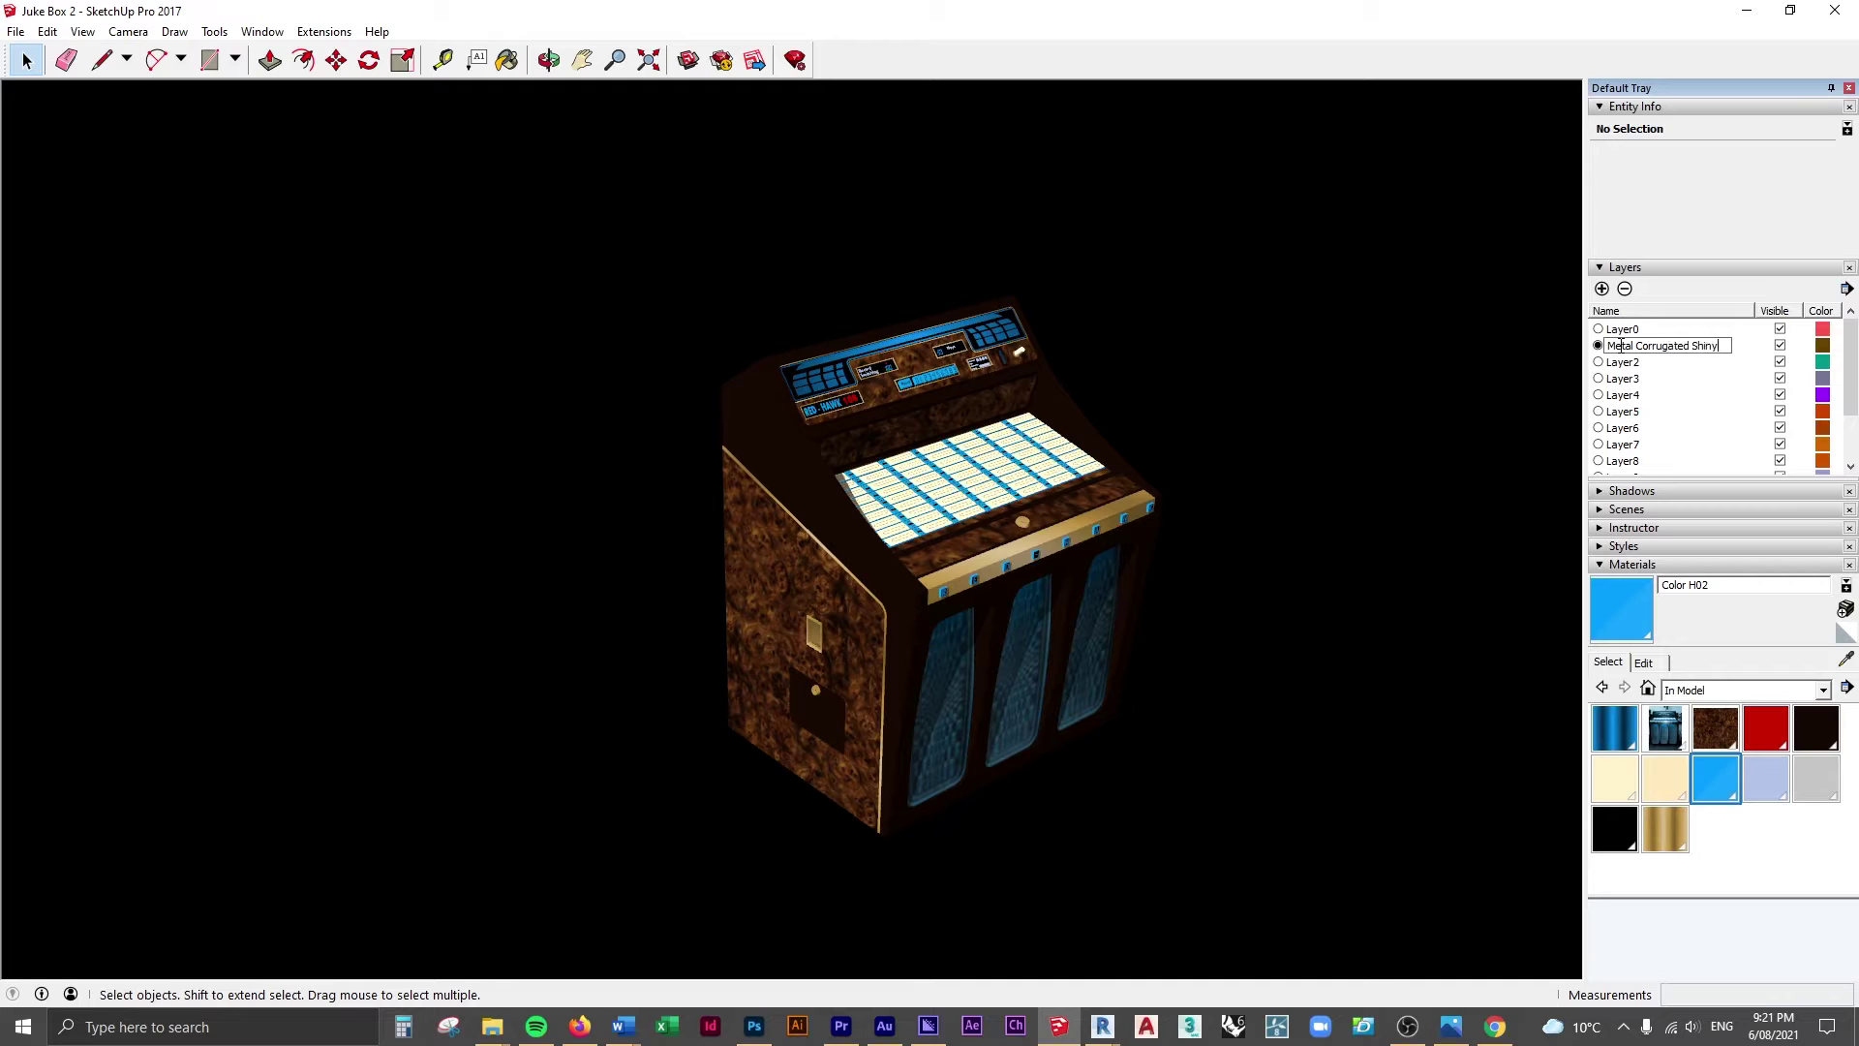
{"action": "type", "text": "Metal Corrugated Shiny"}
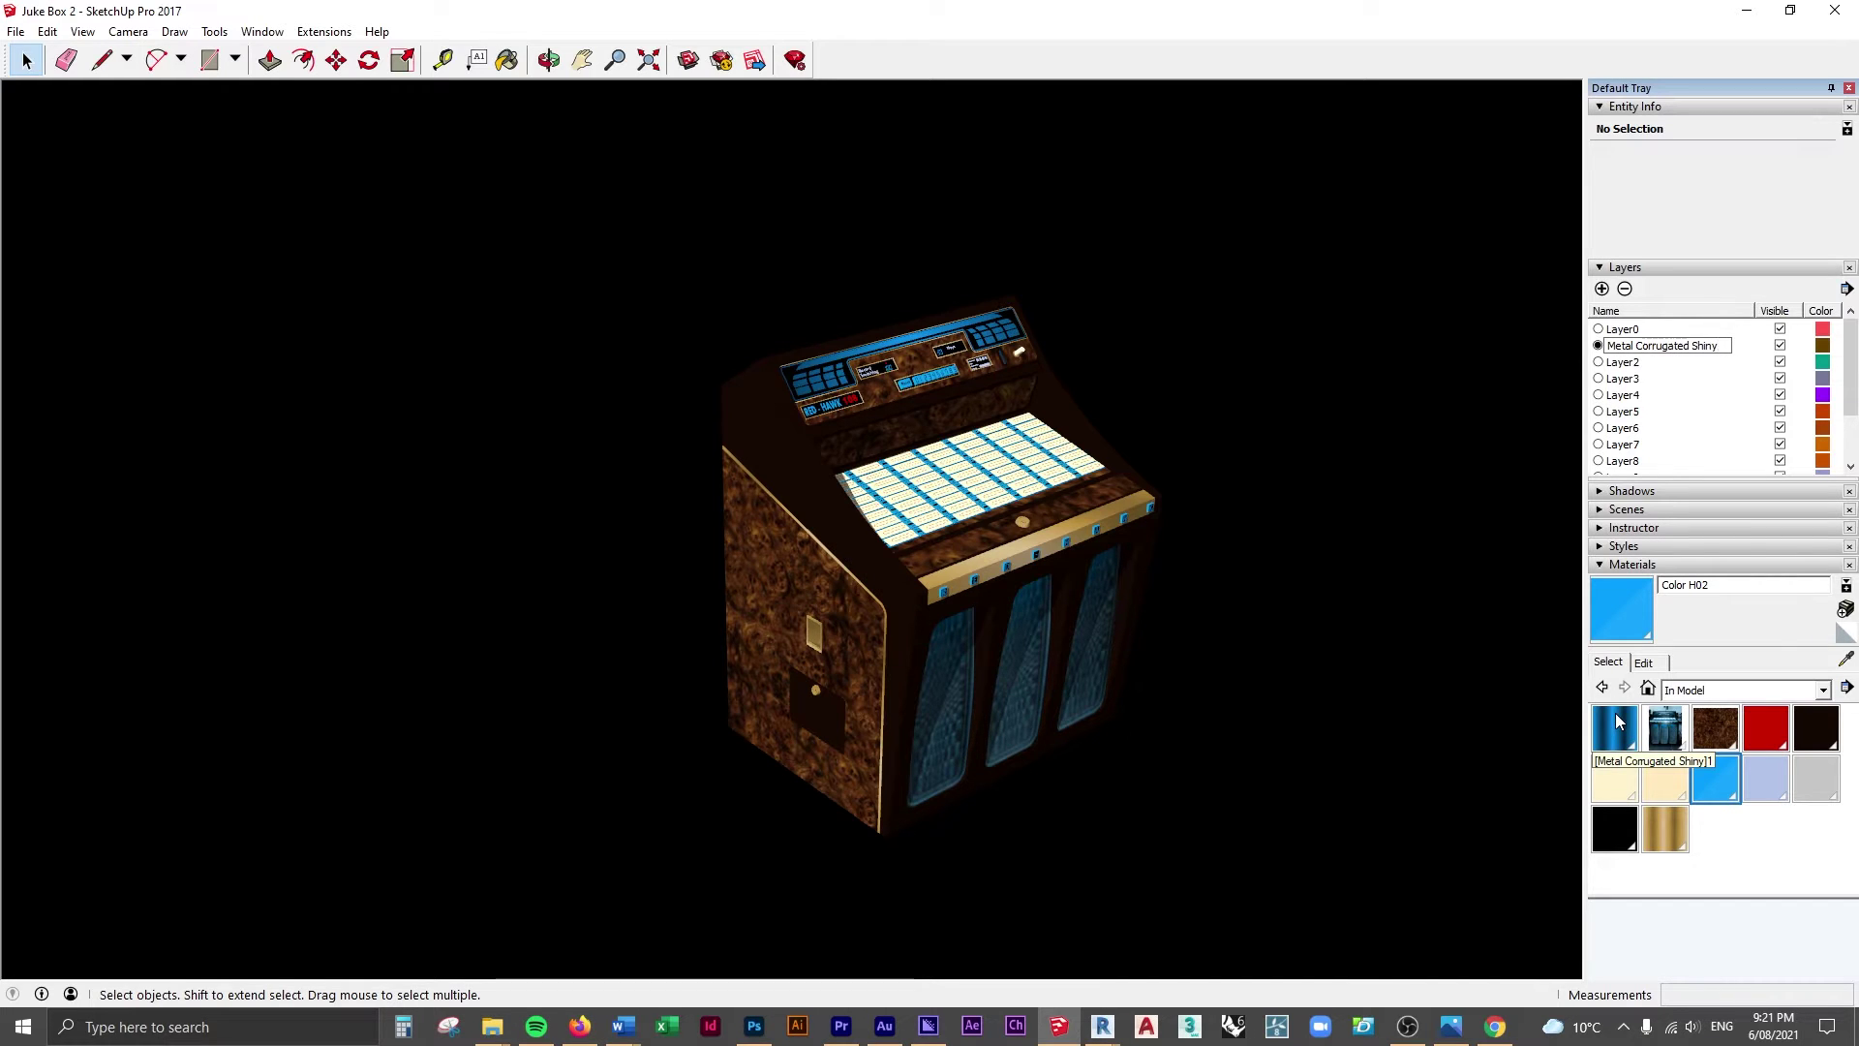
{"action": "type", "text": " 1"}
{"action": "key", "text": "Return"}
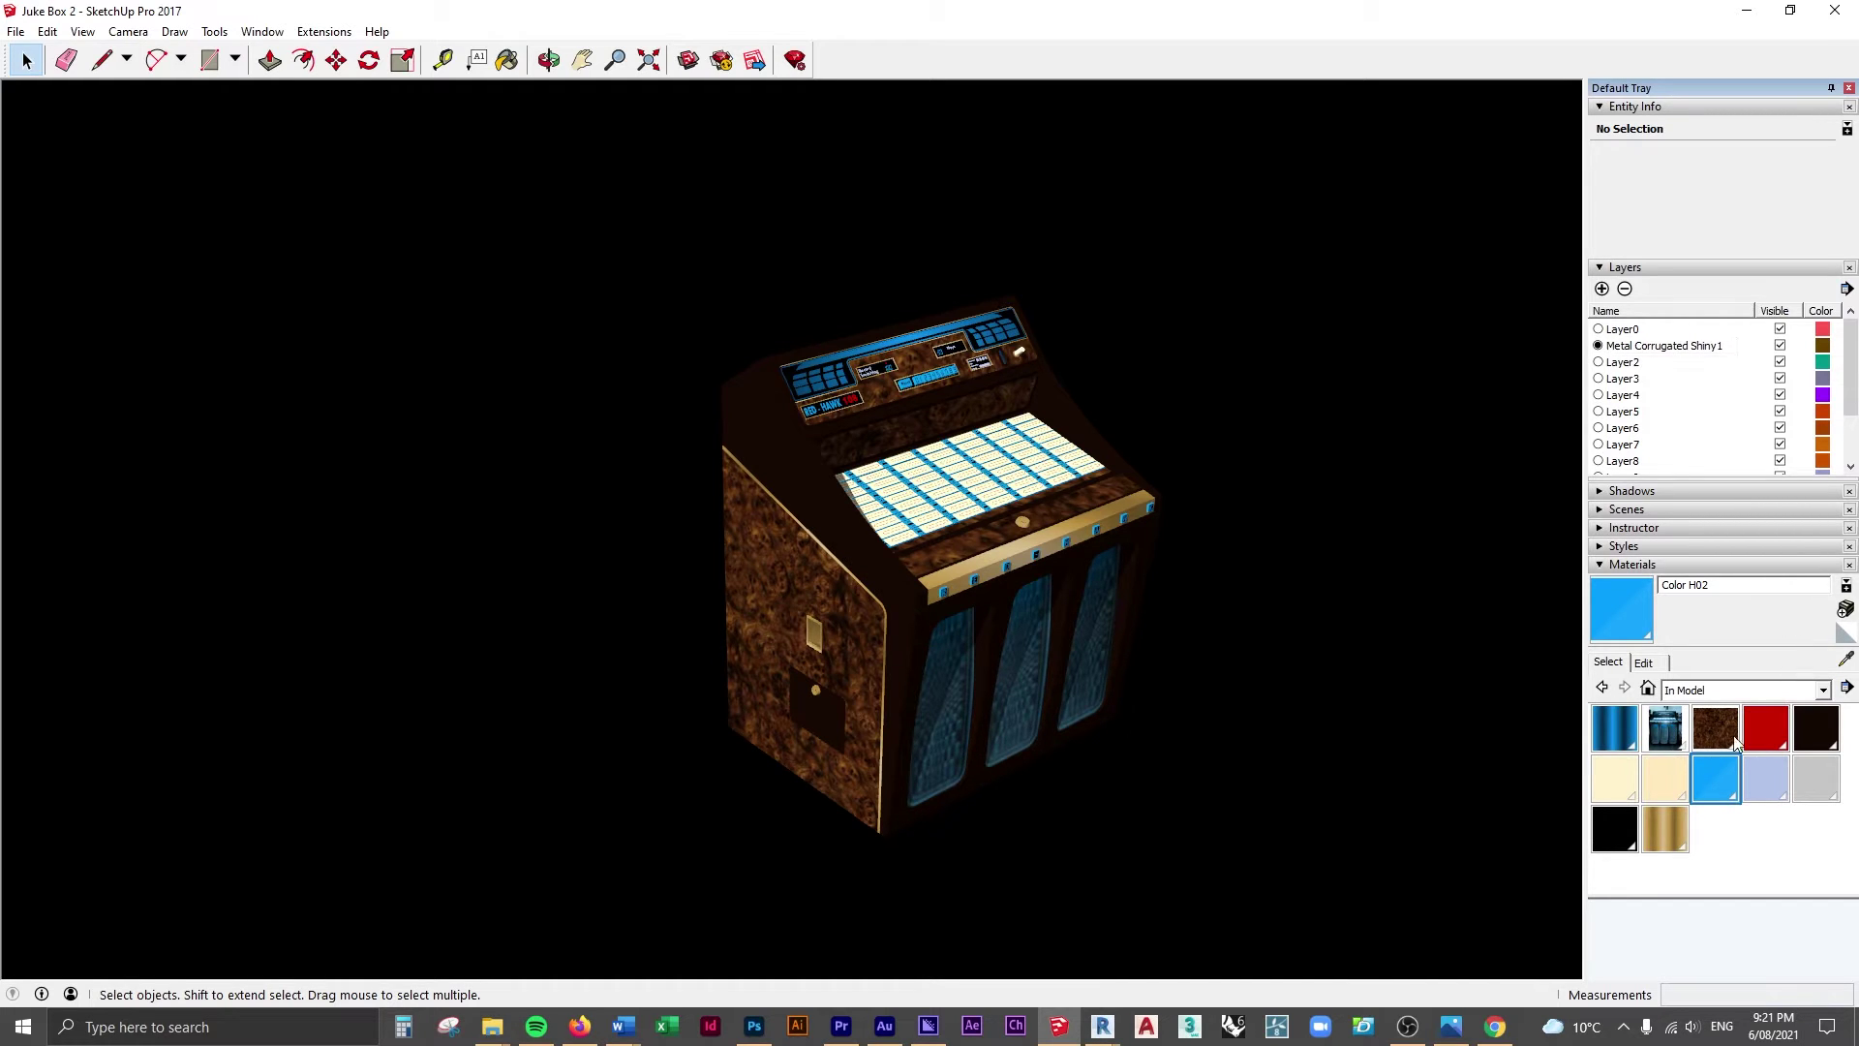
{"action": "left_click", "coordinate": [1599, 363]}
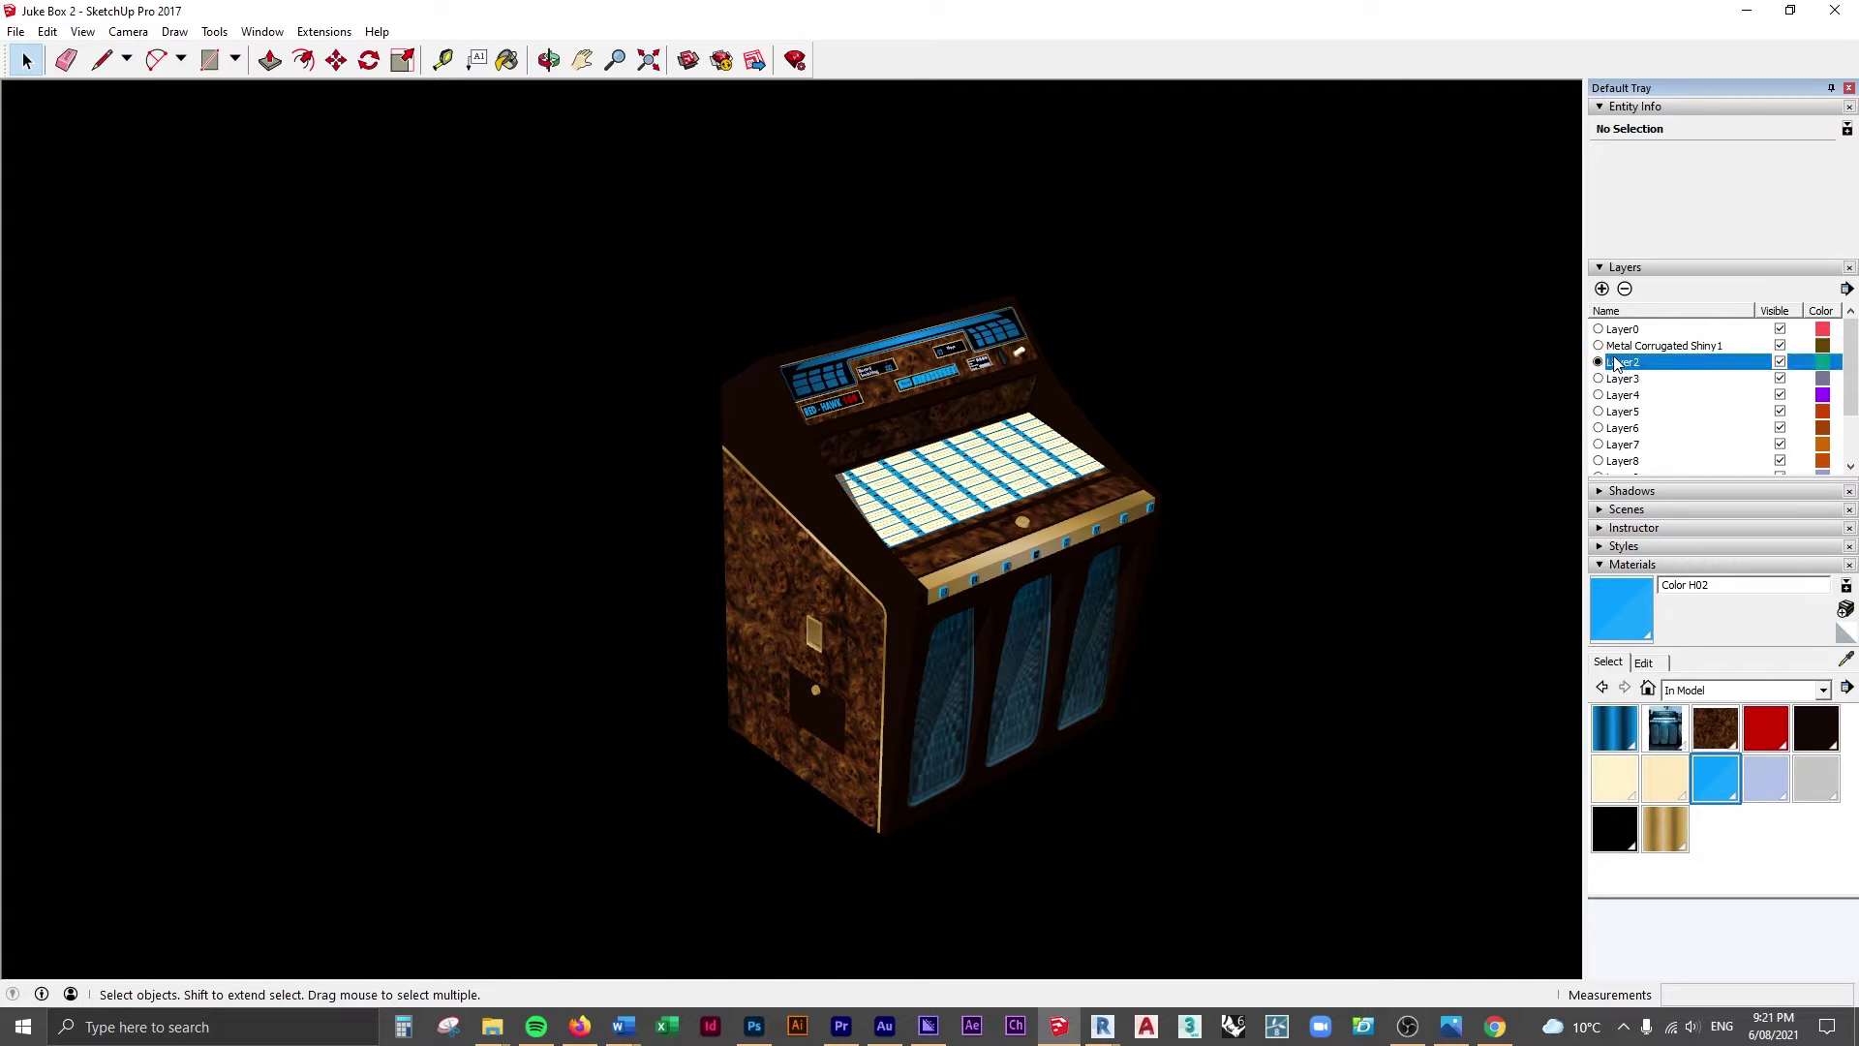
{"action": "double_click", "coordinate": [1617, 362]}
{"action": "type", "text": "Aluminium"}
{"action": "key", "text": "Return"}
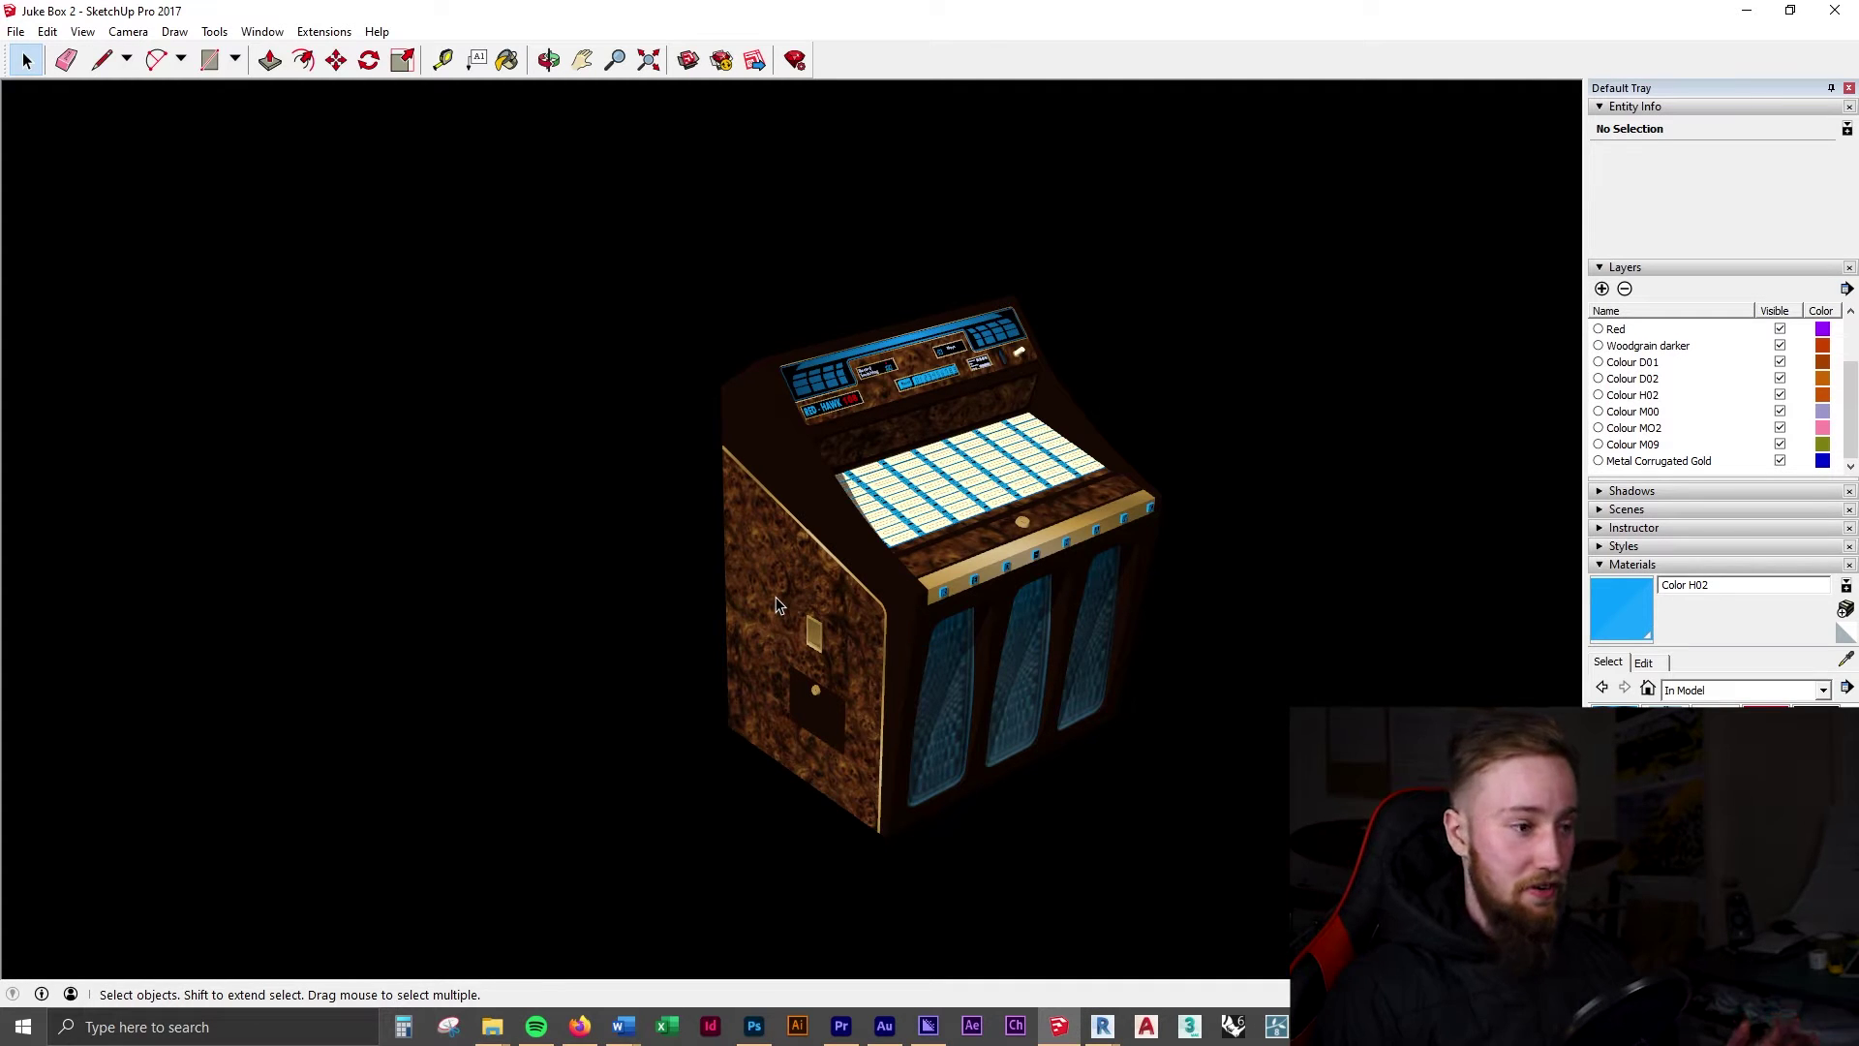
Select all faces with the woodgrain material and put them on the Woodgrain layer.
{"action": "left_click", "coordinate": [909, 571]}
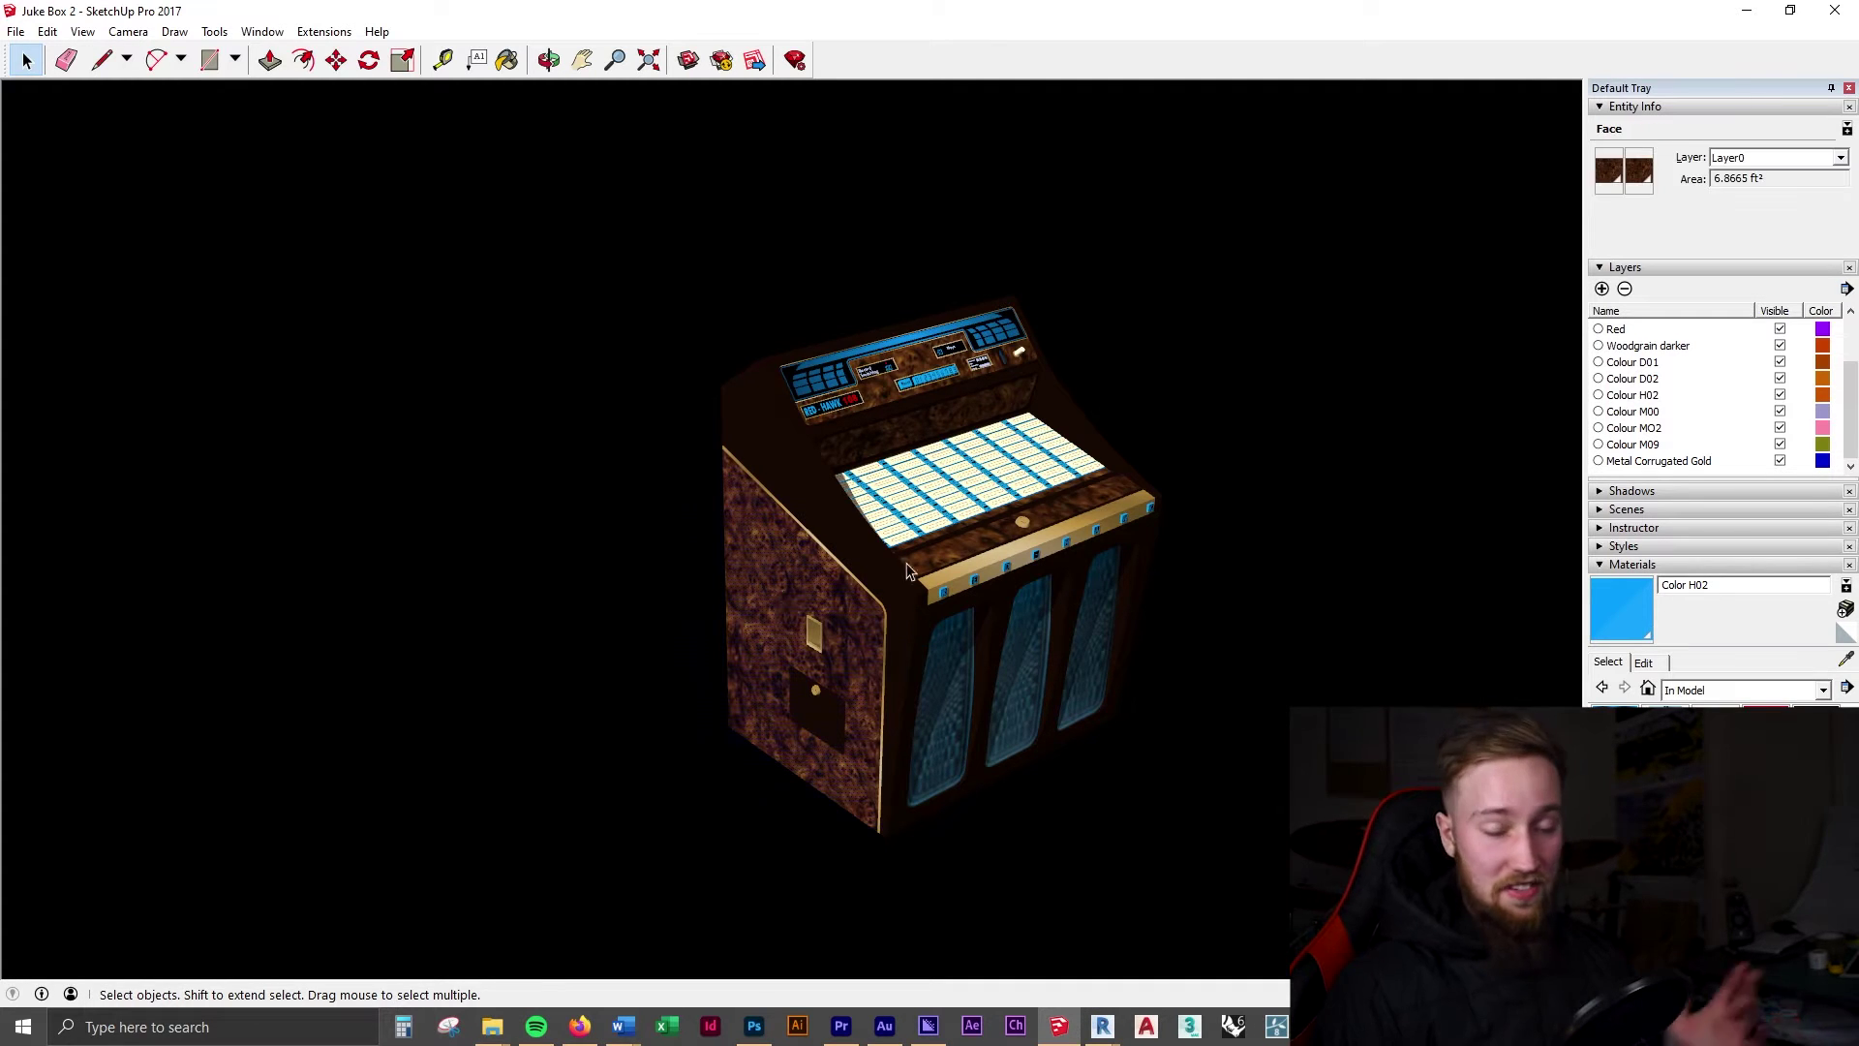
{"action": "right_click", "coordinate": [776, 604]}
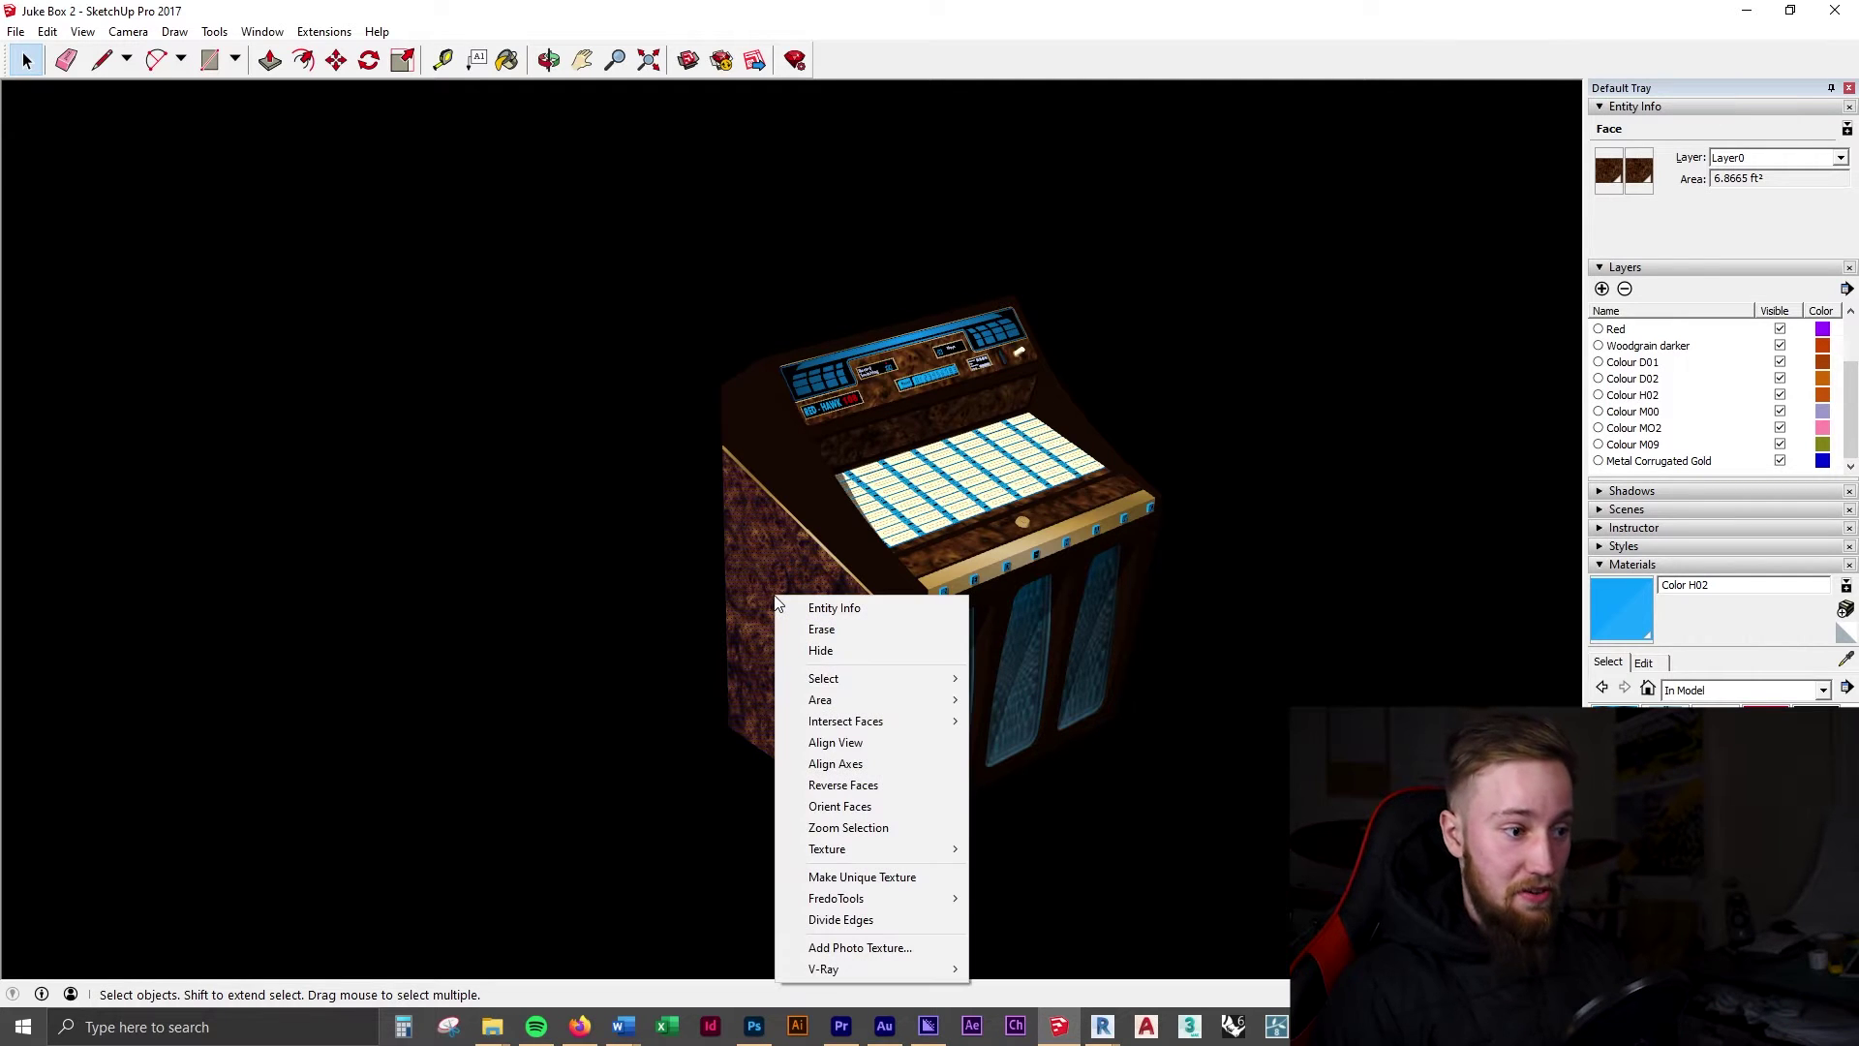
{"action": "mouse_move", "coordinate": [876, 679]}
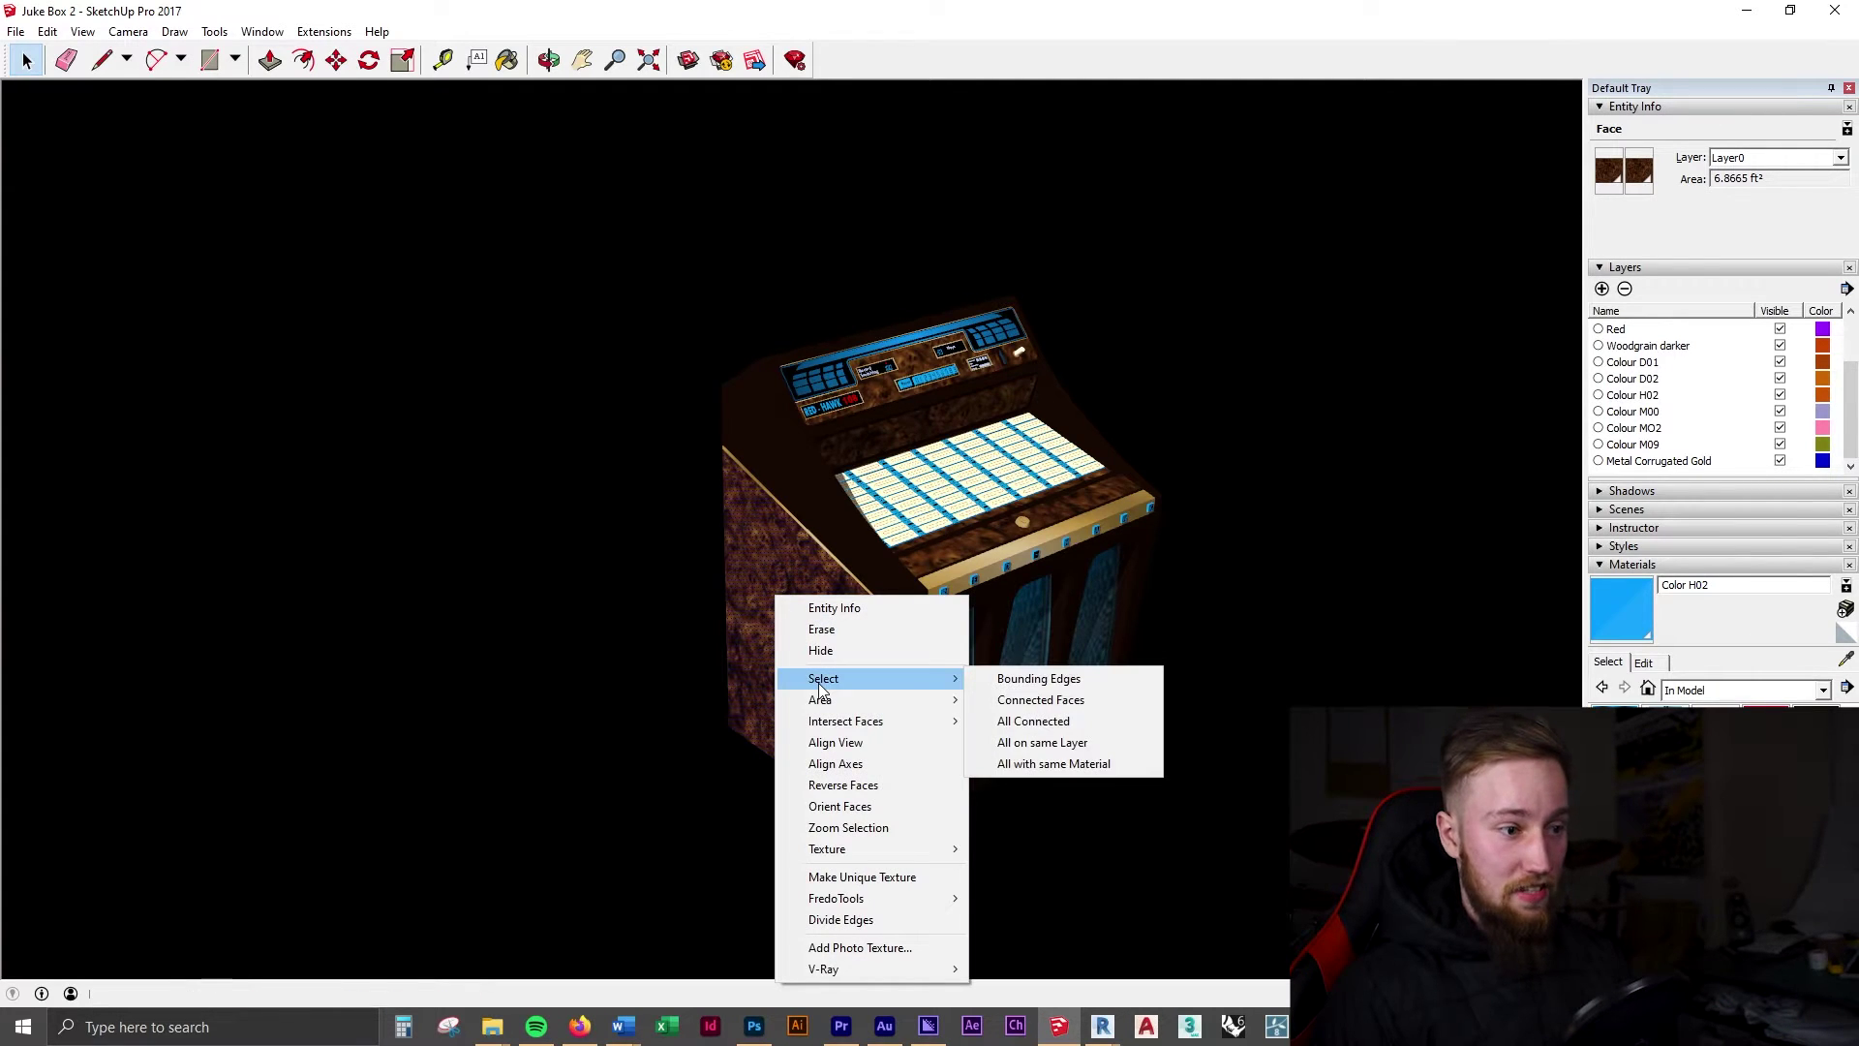
{"action": "left_click", "coordinate": [1098, 777]}
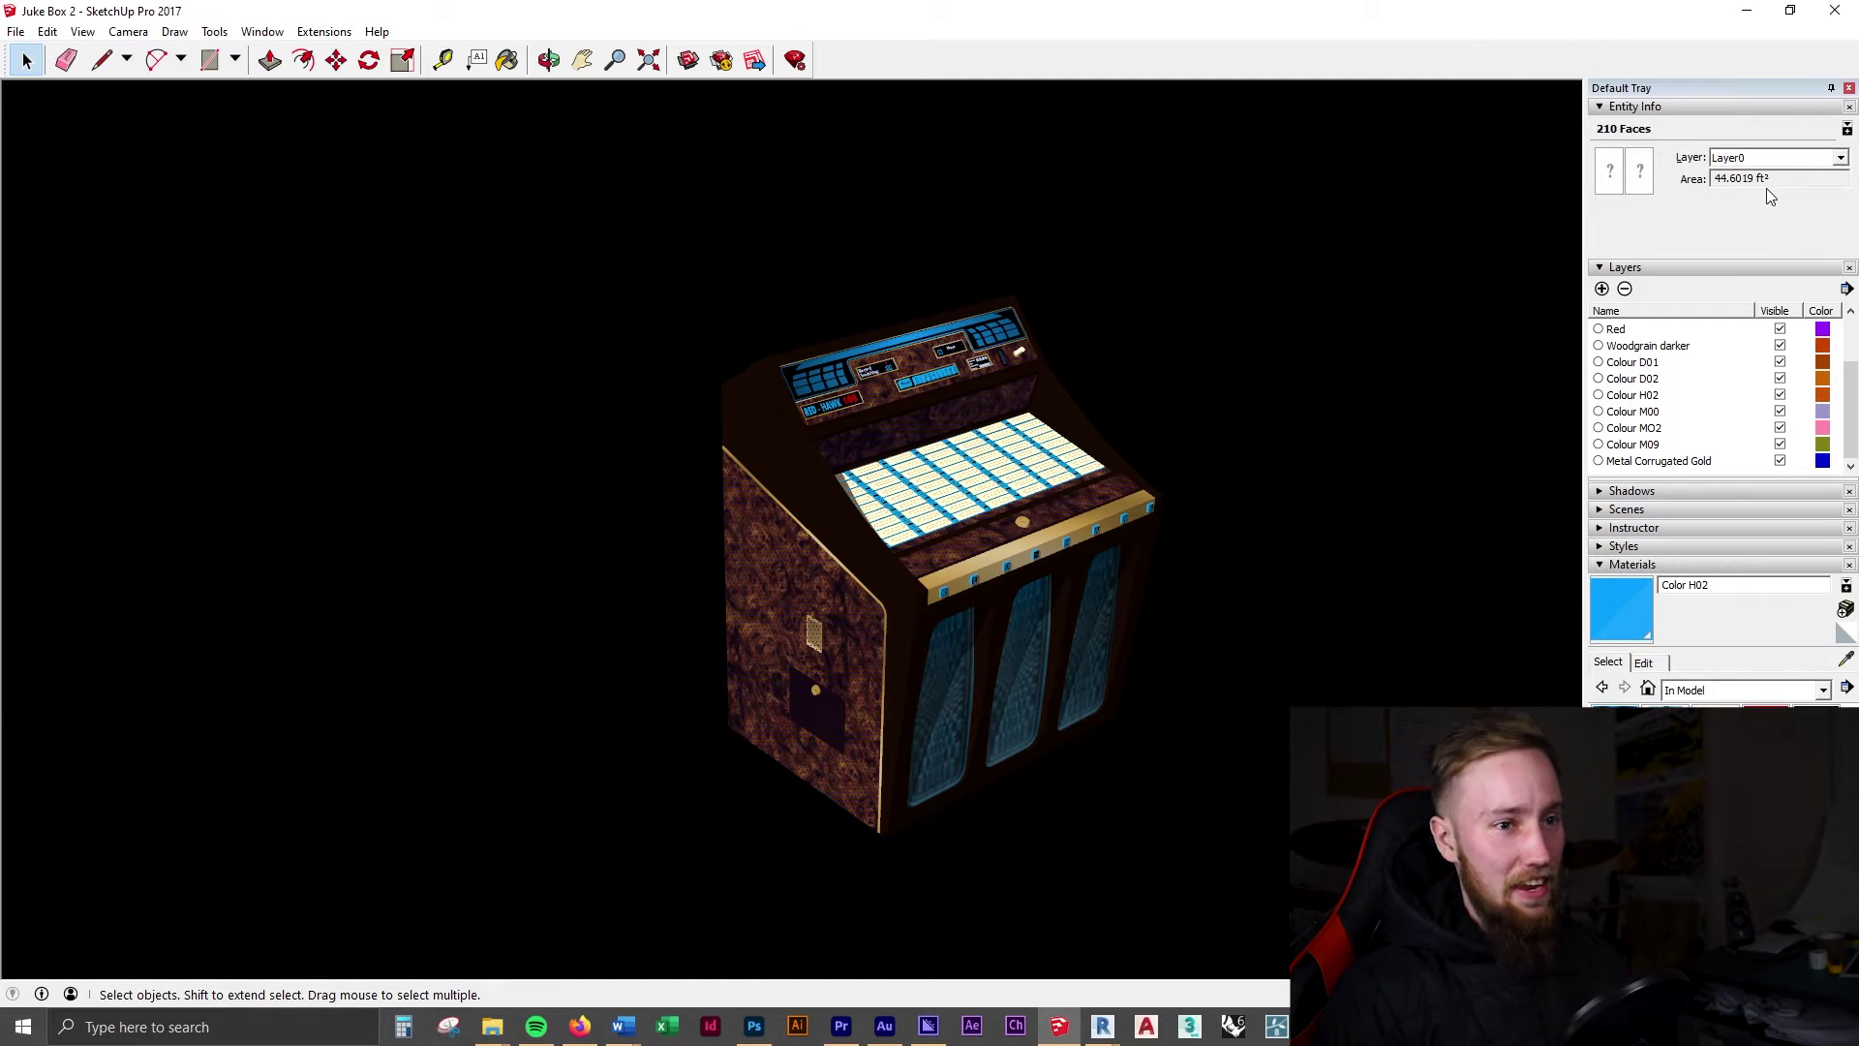
{"action": "left_click", "coordinate": [1840, 158]}
{"action": "left_click", "coordinate": [1772, 314]}
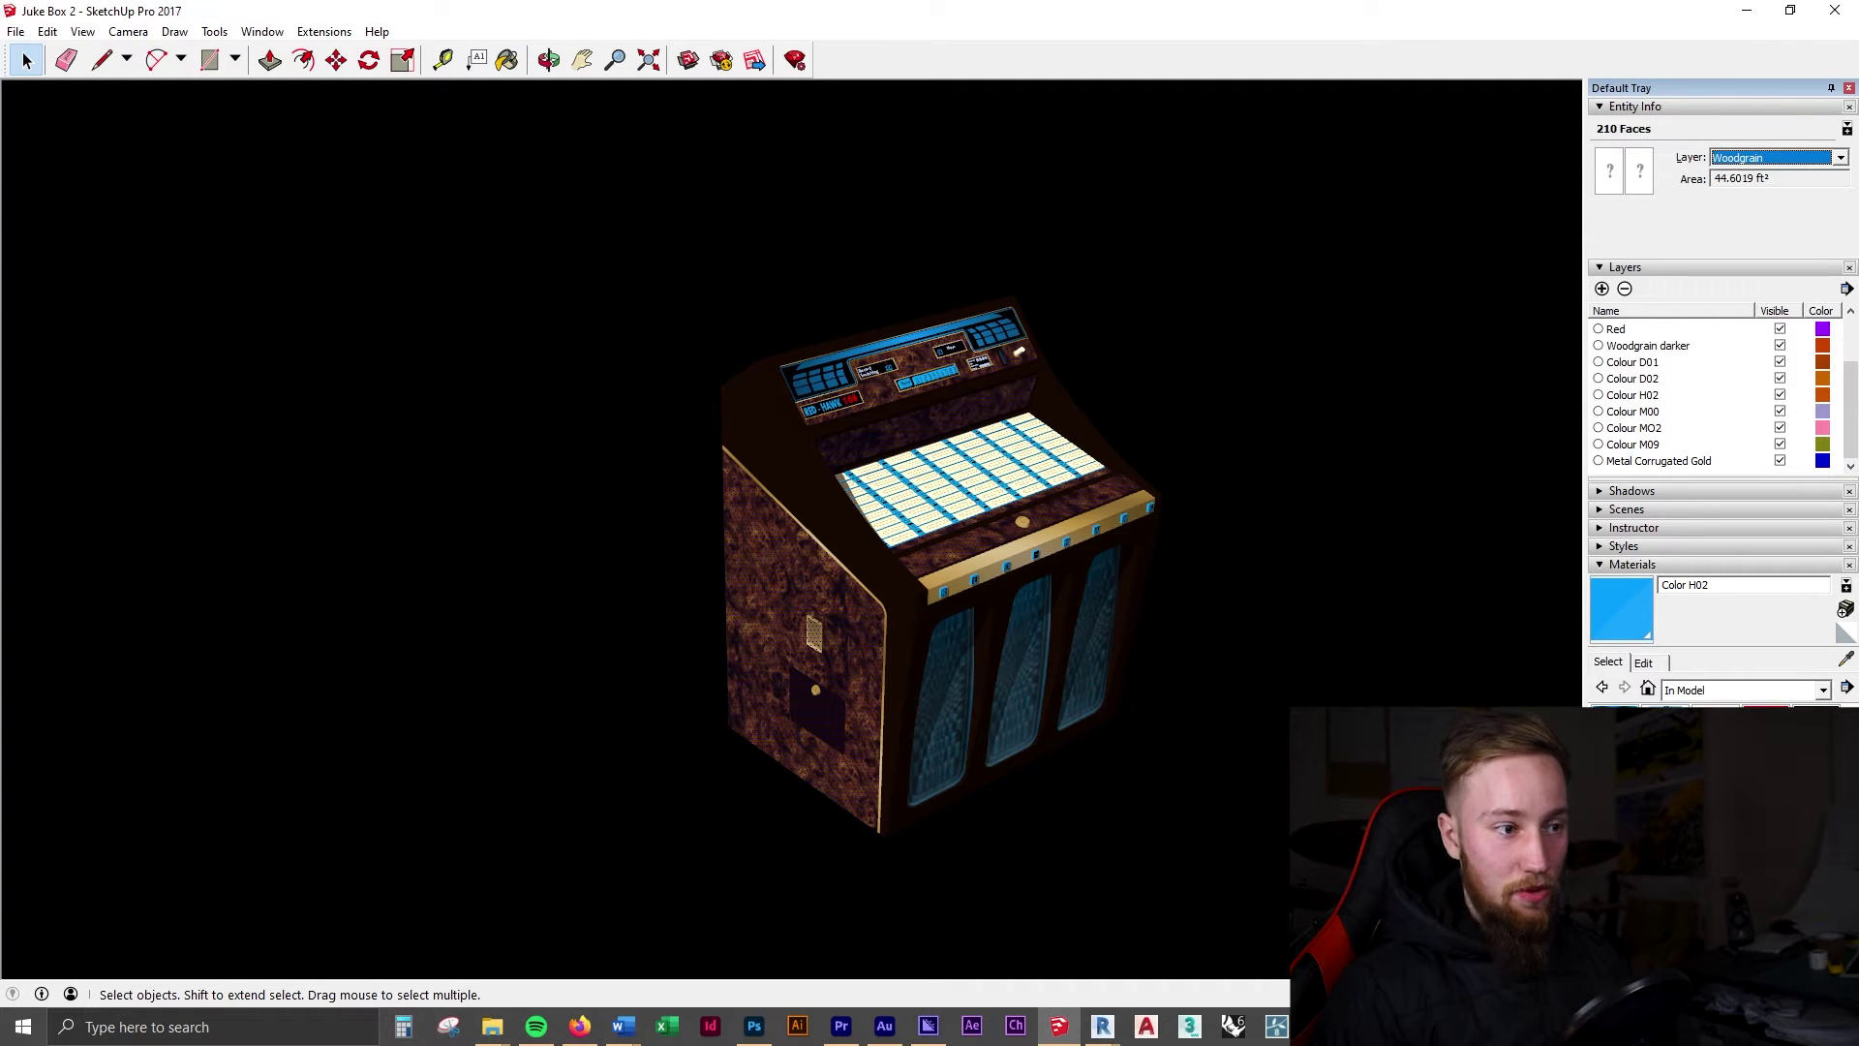
Select all gold corrugated metal faces and put them on the Metal Corrugated Gold layer.
{"action": "left_click", "coordinate": [968, 575]}
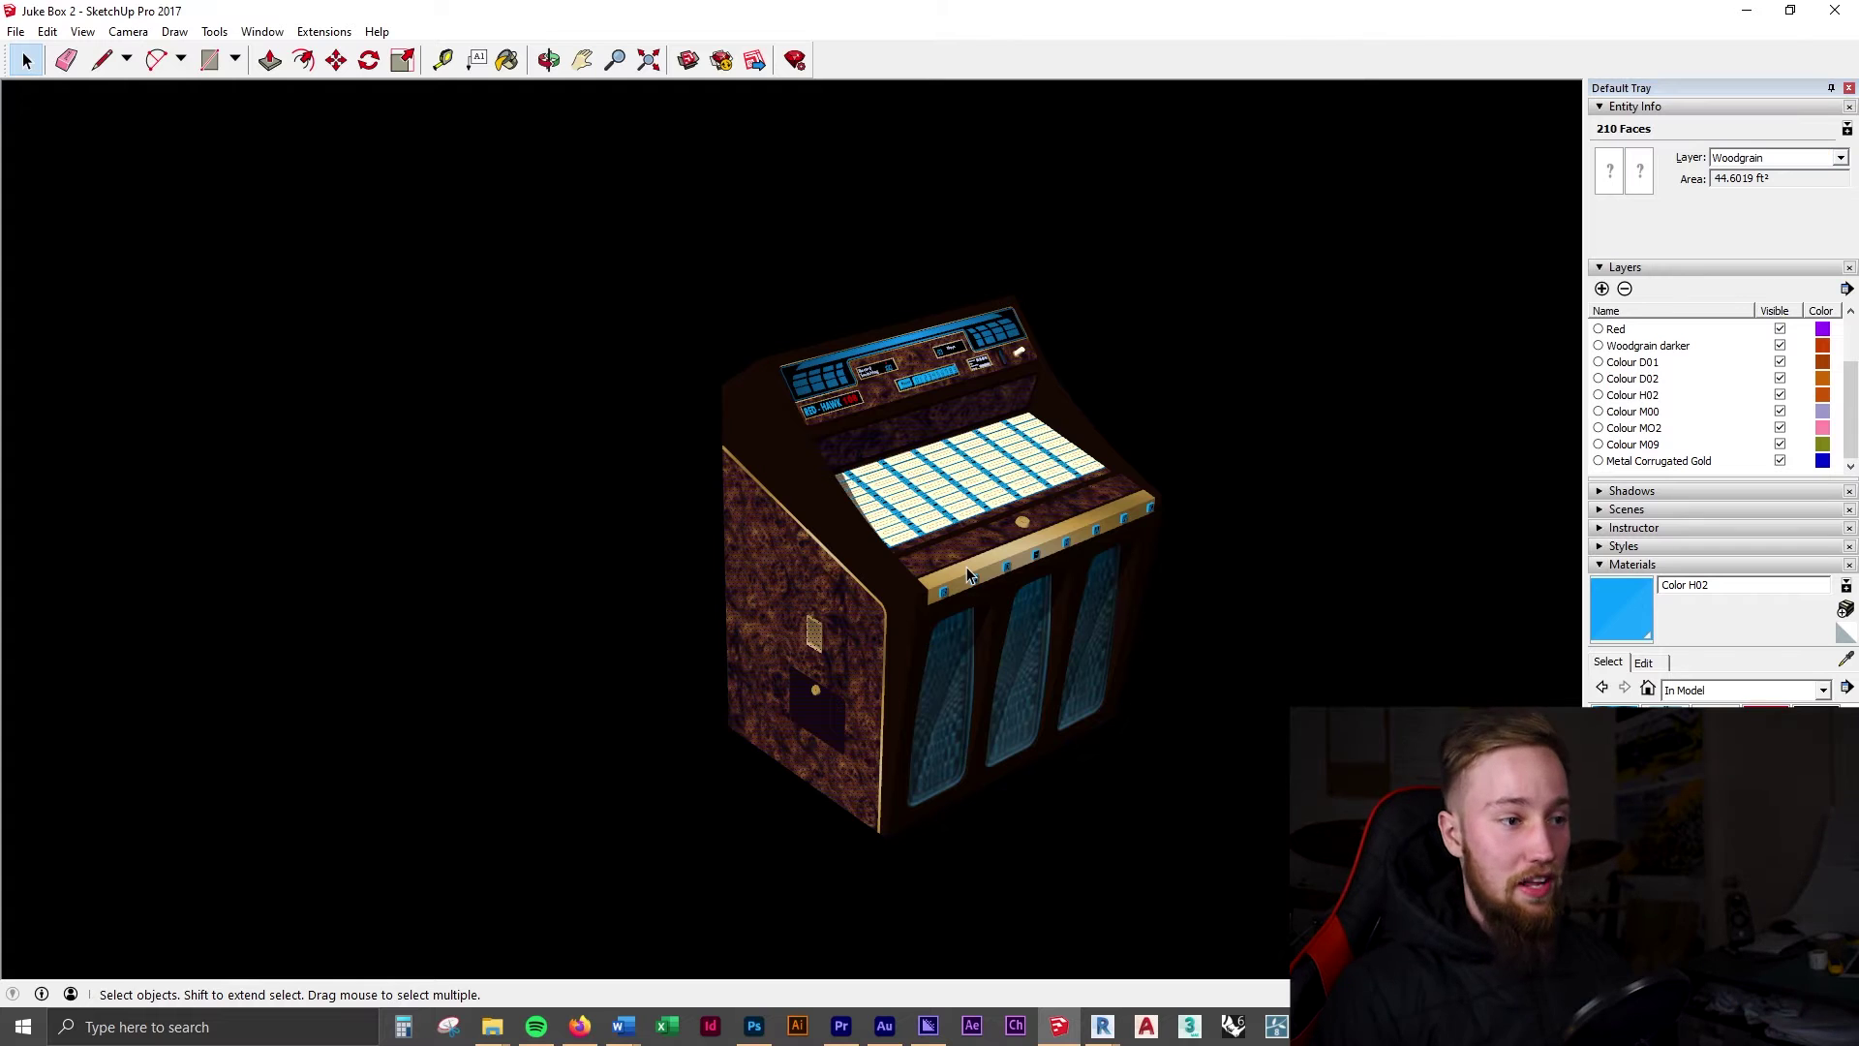
{"action": "scroll", "coordinate": [973, 575], "scroll_direction": "up", "scroll_amount": 3}
{"action": "middle_click_drag", "start_coordinate": [978, 575], "coordinate": [986, 629]}
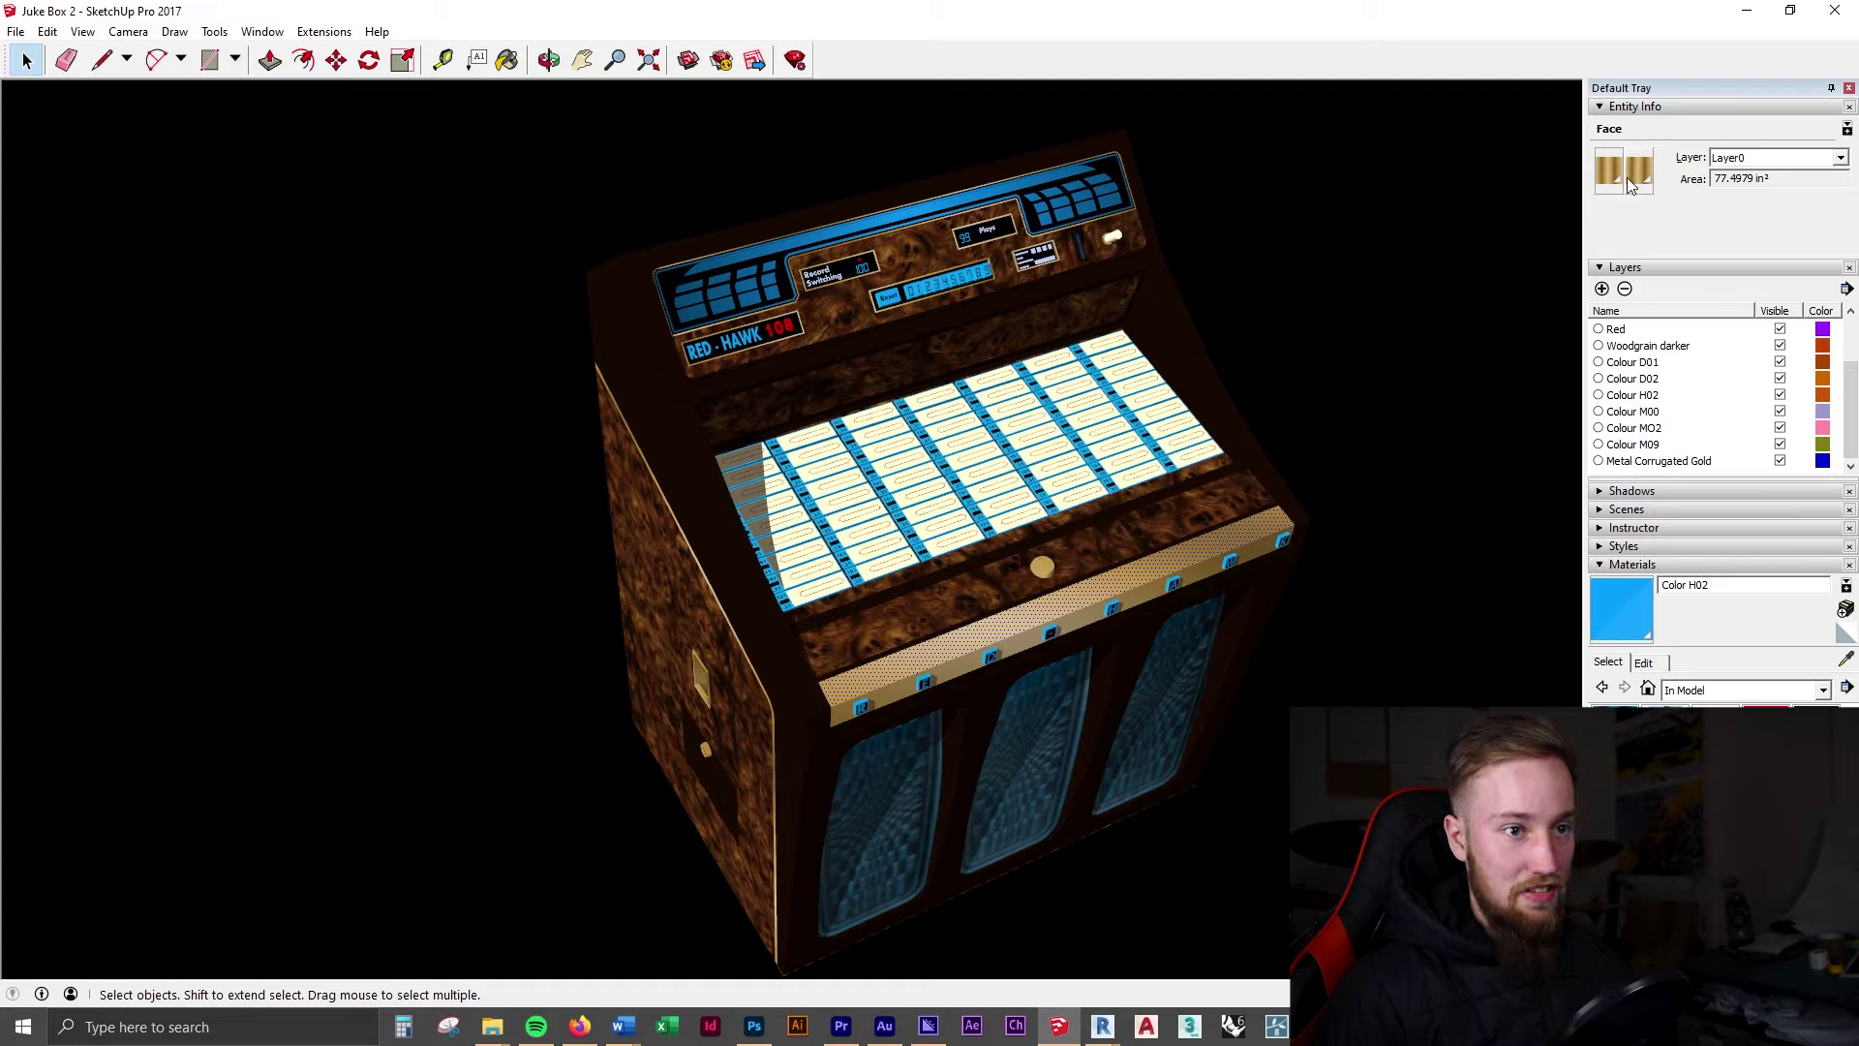
{"action": "right_click", "coordinate": [999, 627]}
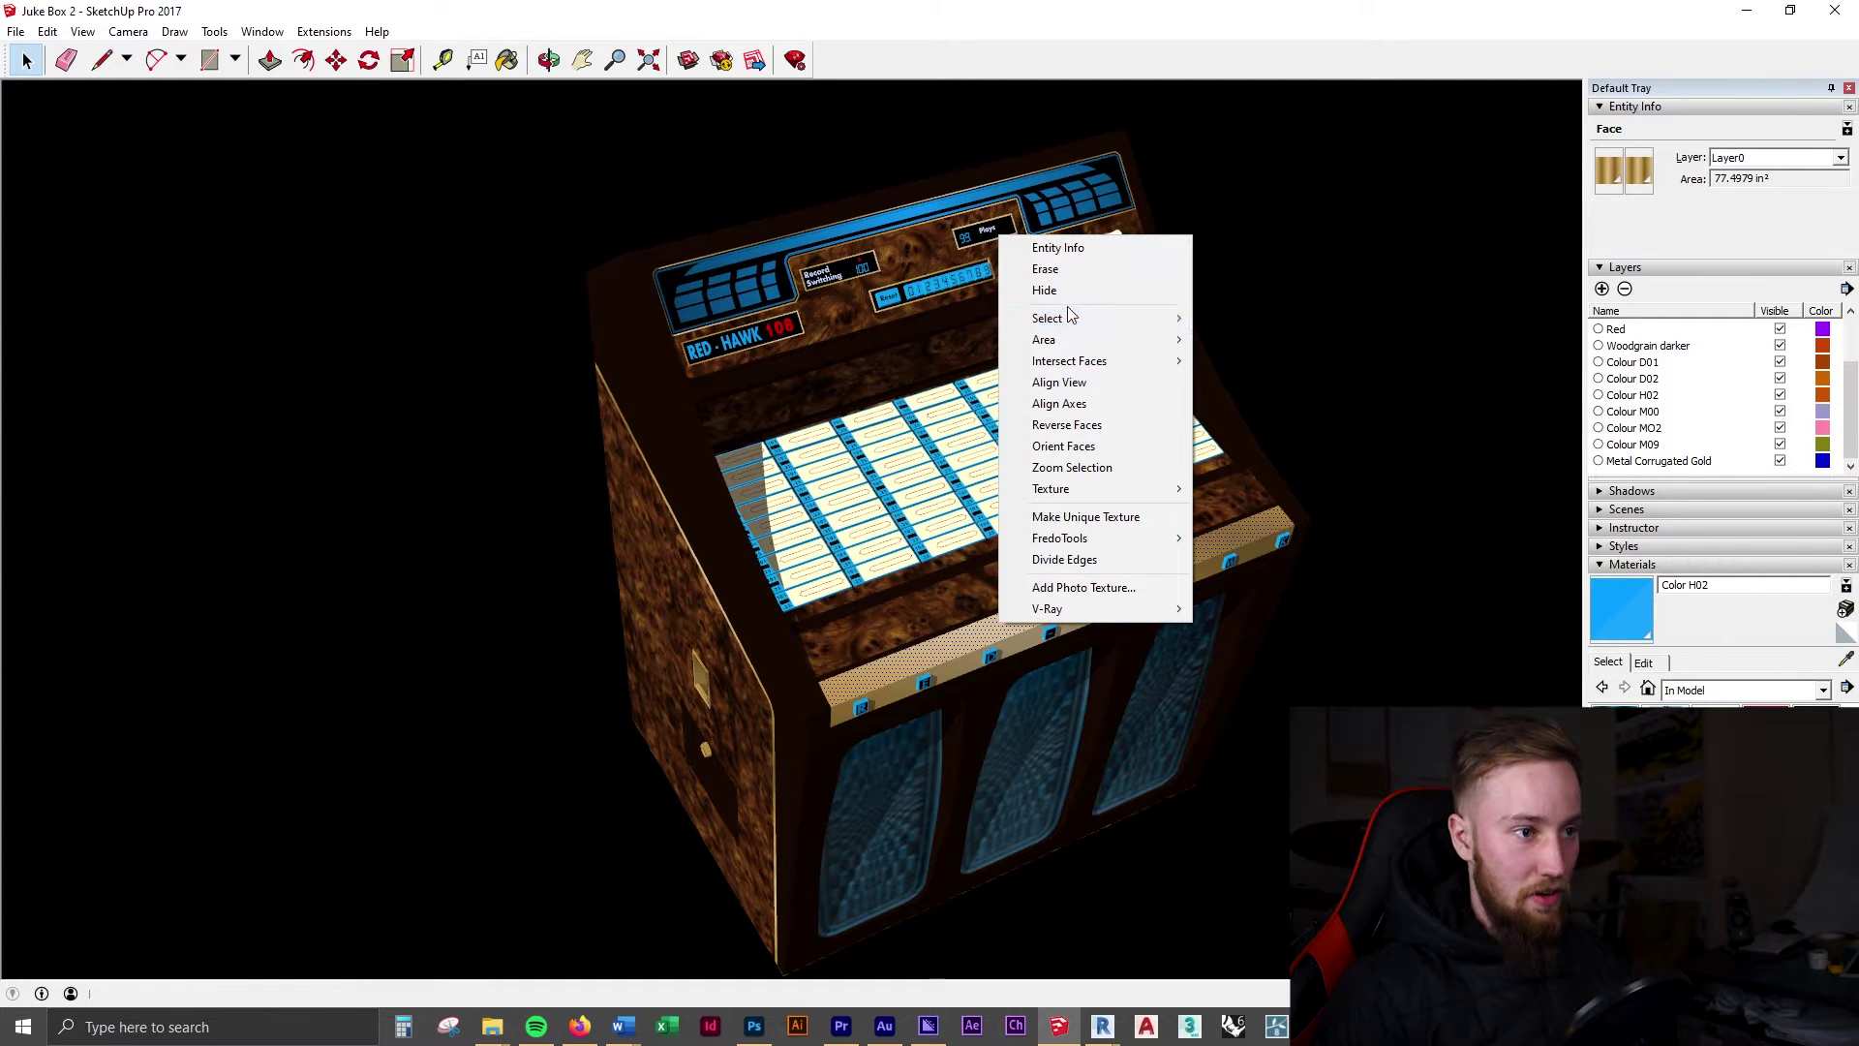
{"action": "mouse_move", "coordinate": [1073, 316]}
{"action": "left_click", "coordinate": [1278, 404]}
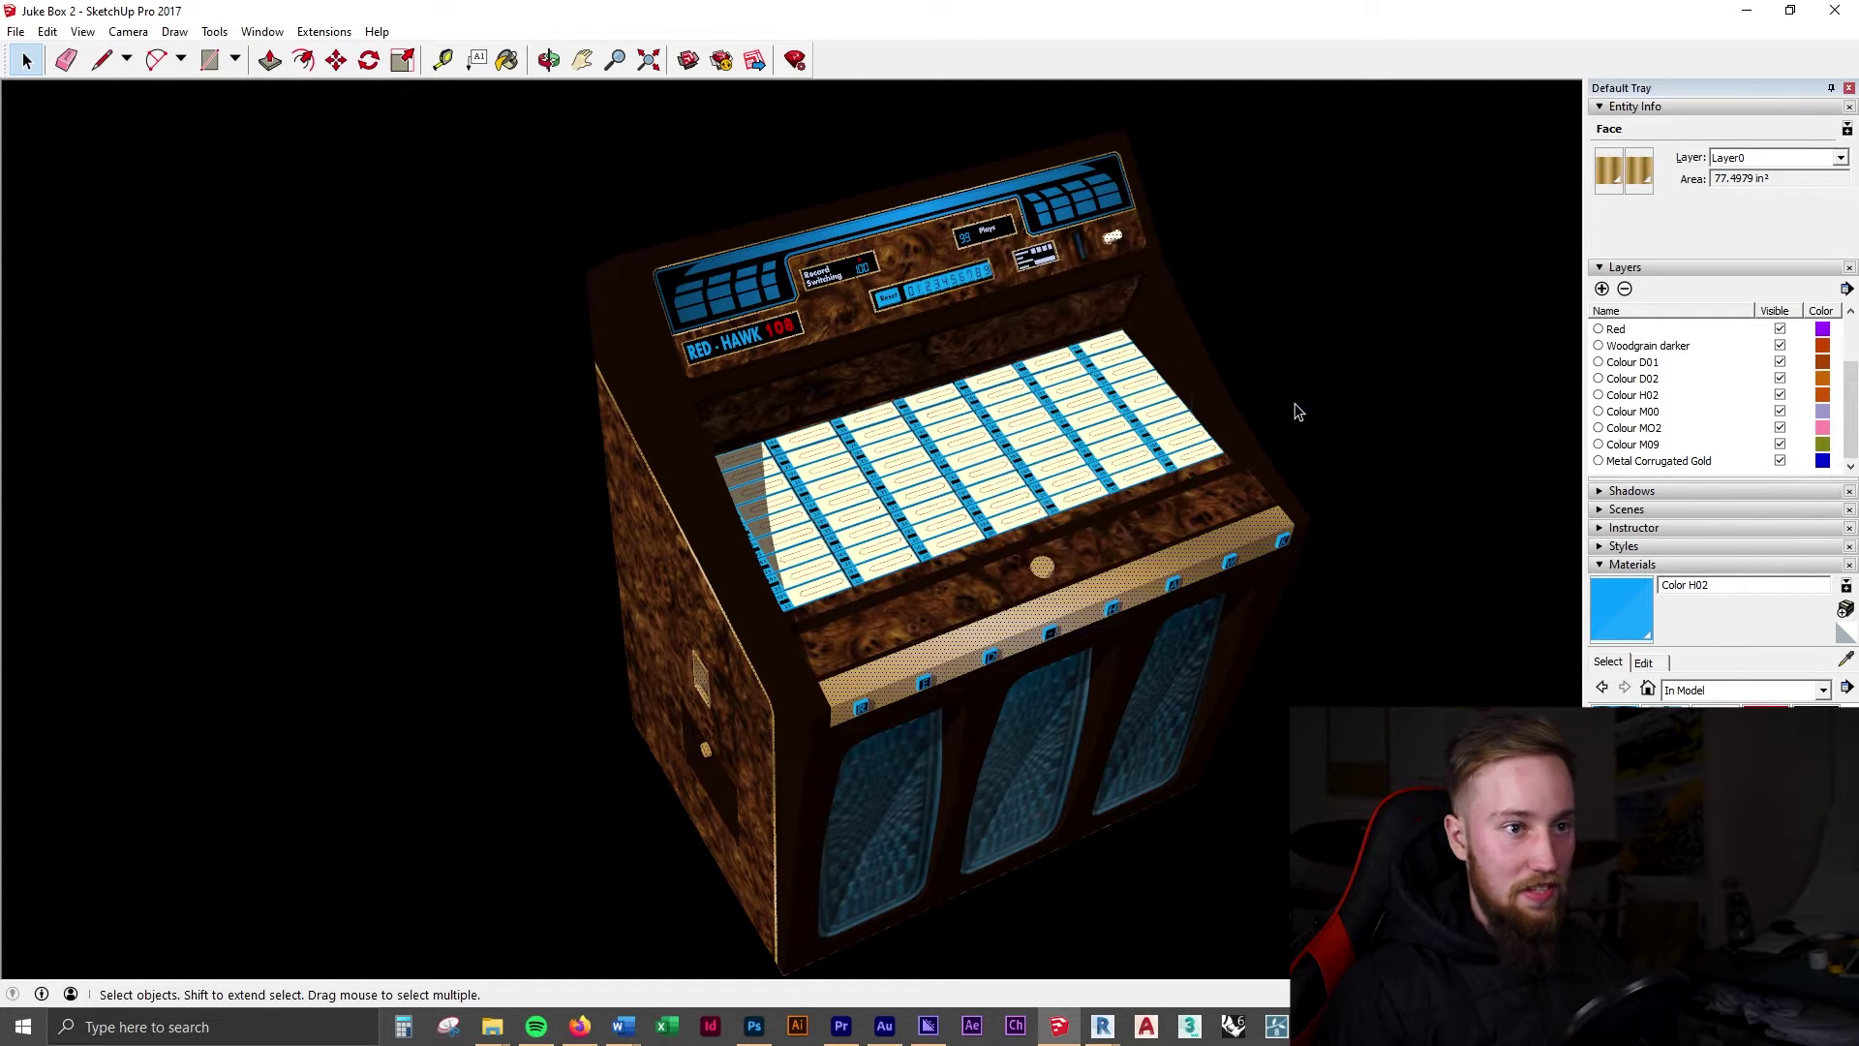
{"action": "left_click", "coordinate": [1840, 158]}
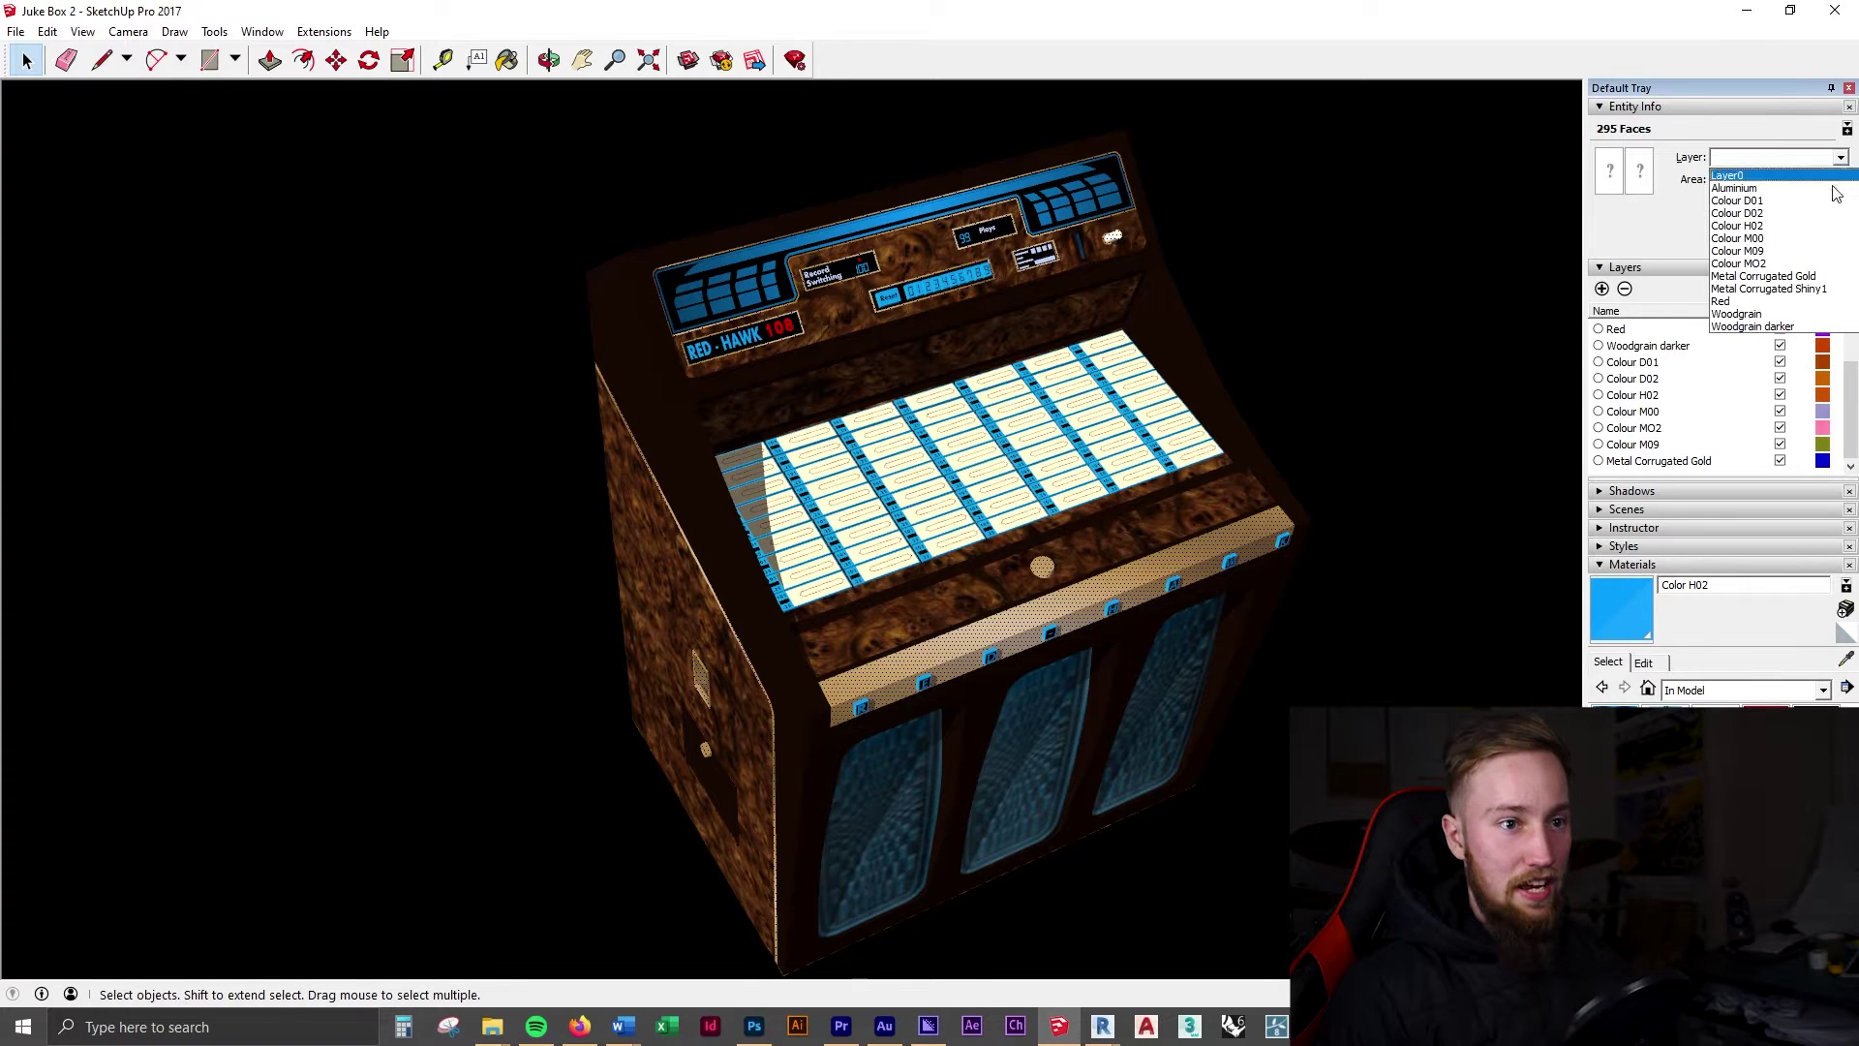
{"action": "left_click", "coordinate": [1772, 276]}
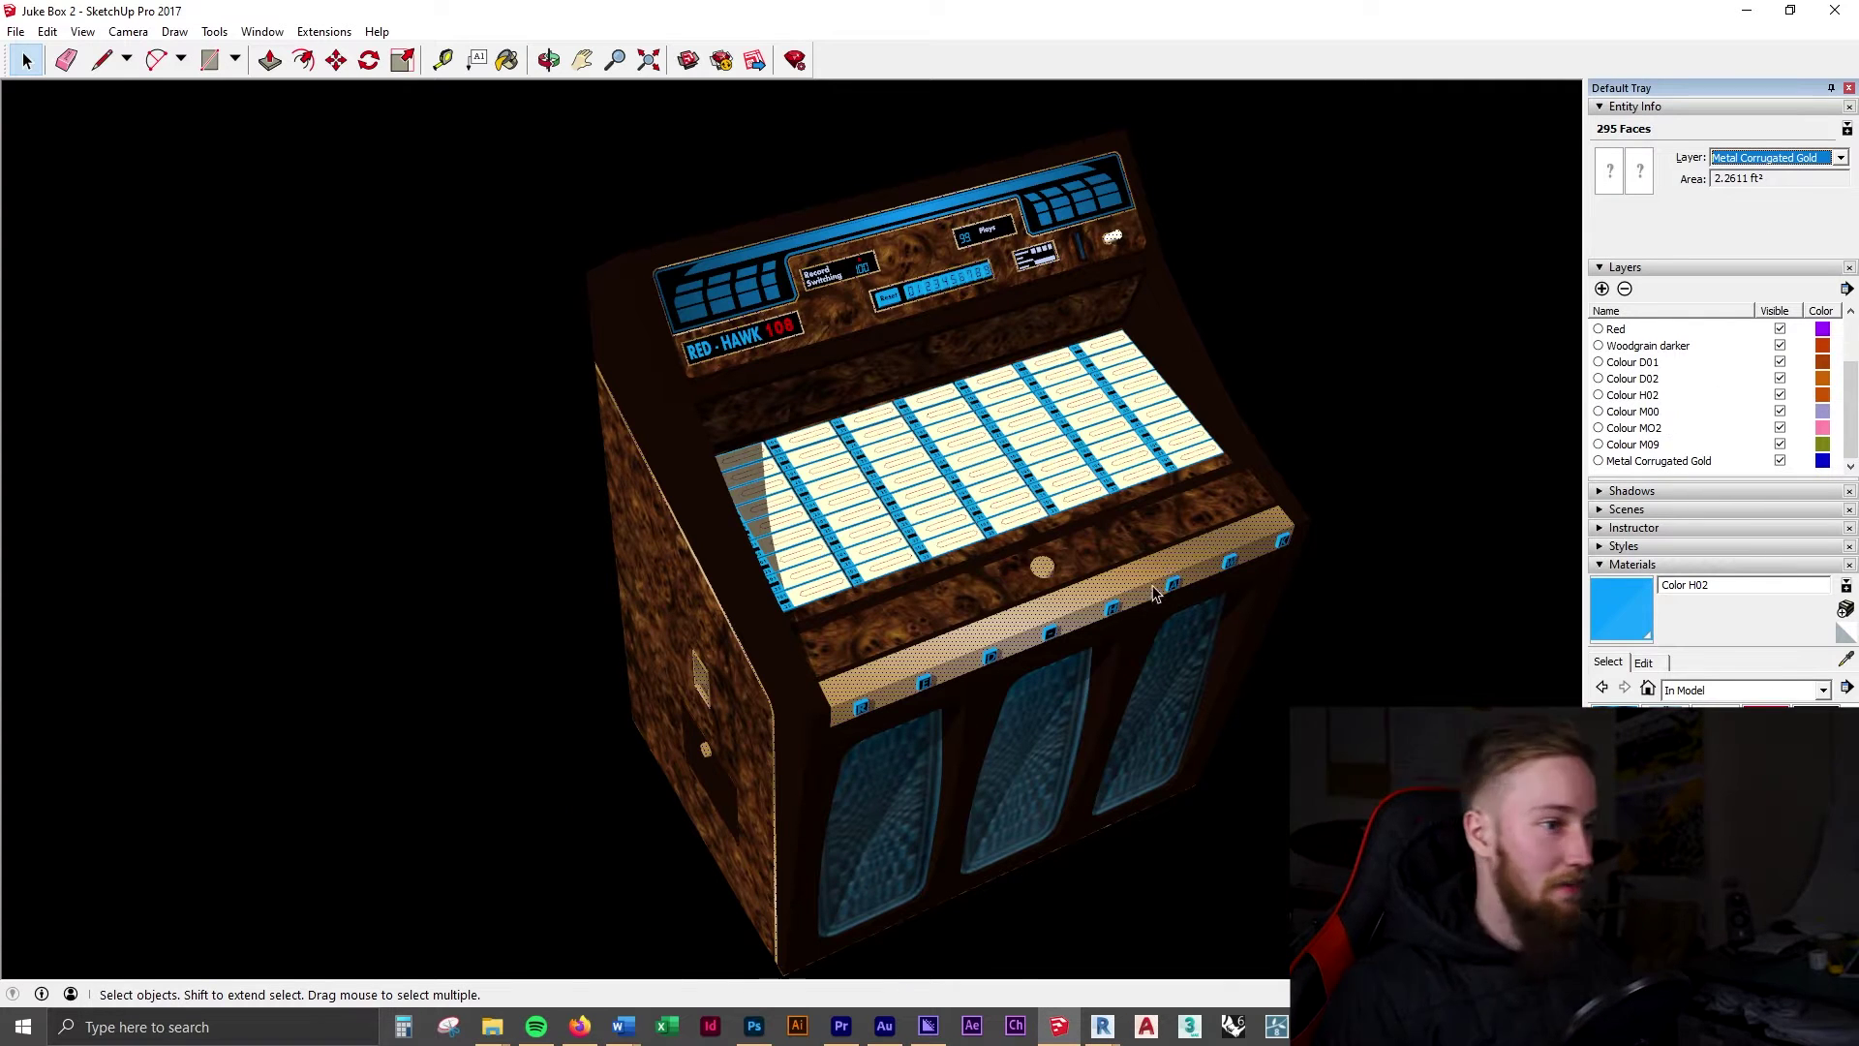
{"action": "middle_click_drag", "start_coordinate": [1153, 593], "coordinate": [851, 270]}
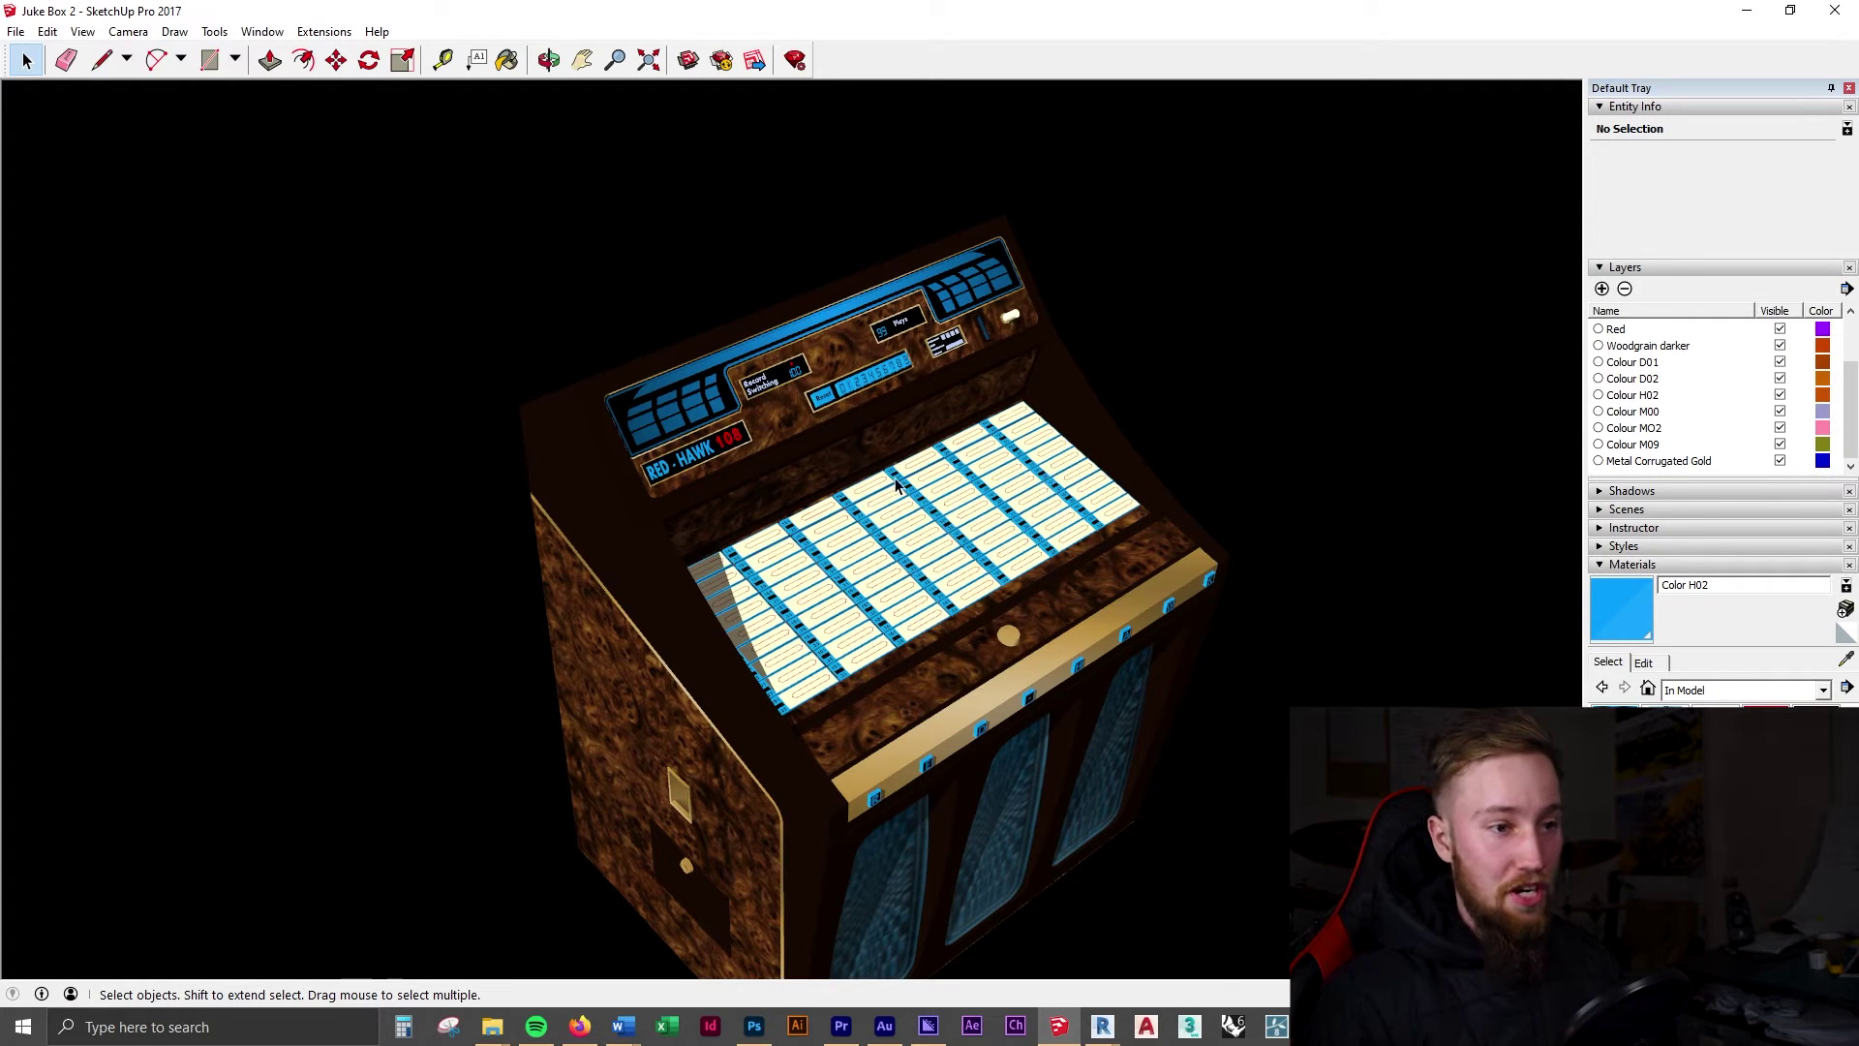
Hide the Metal Corrugated Shiny1 and Woodgrain layers and make Layer0 active.
{"action": "scroll", "coordinate": [900, 474], "scroll_direction": "down", "scroll_amount": 3}
{"action": "middle_click_drag", "start_coordinate": [901, 474], "coordinate": [1242, 538]}
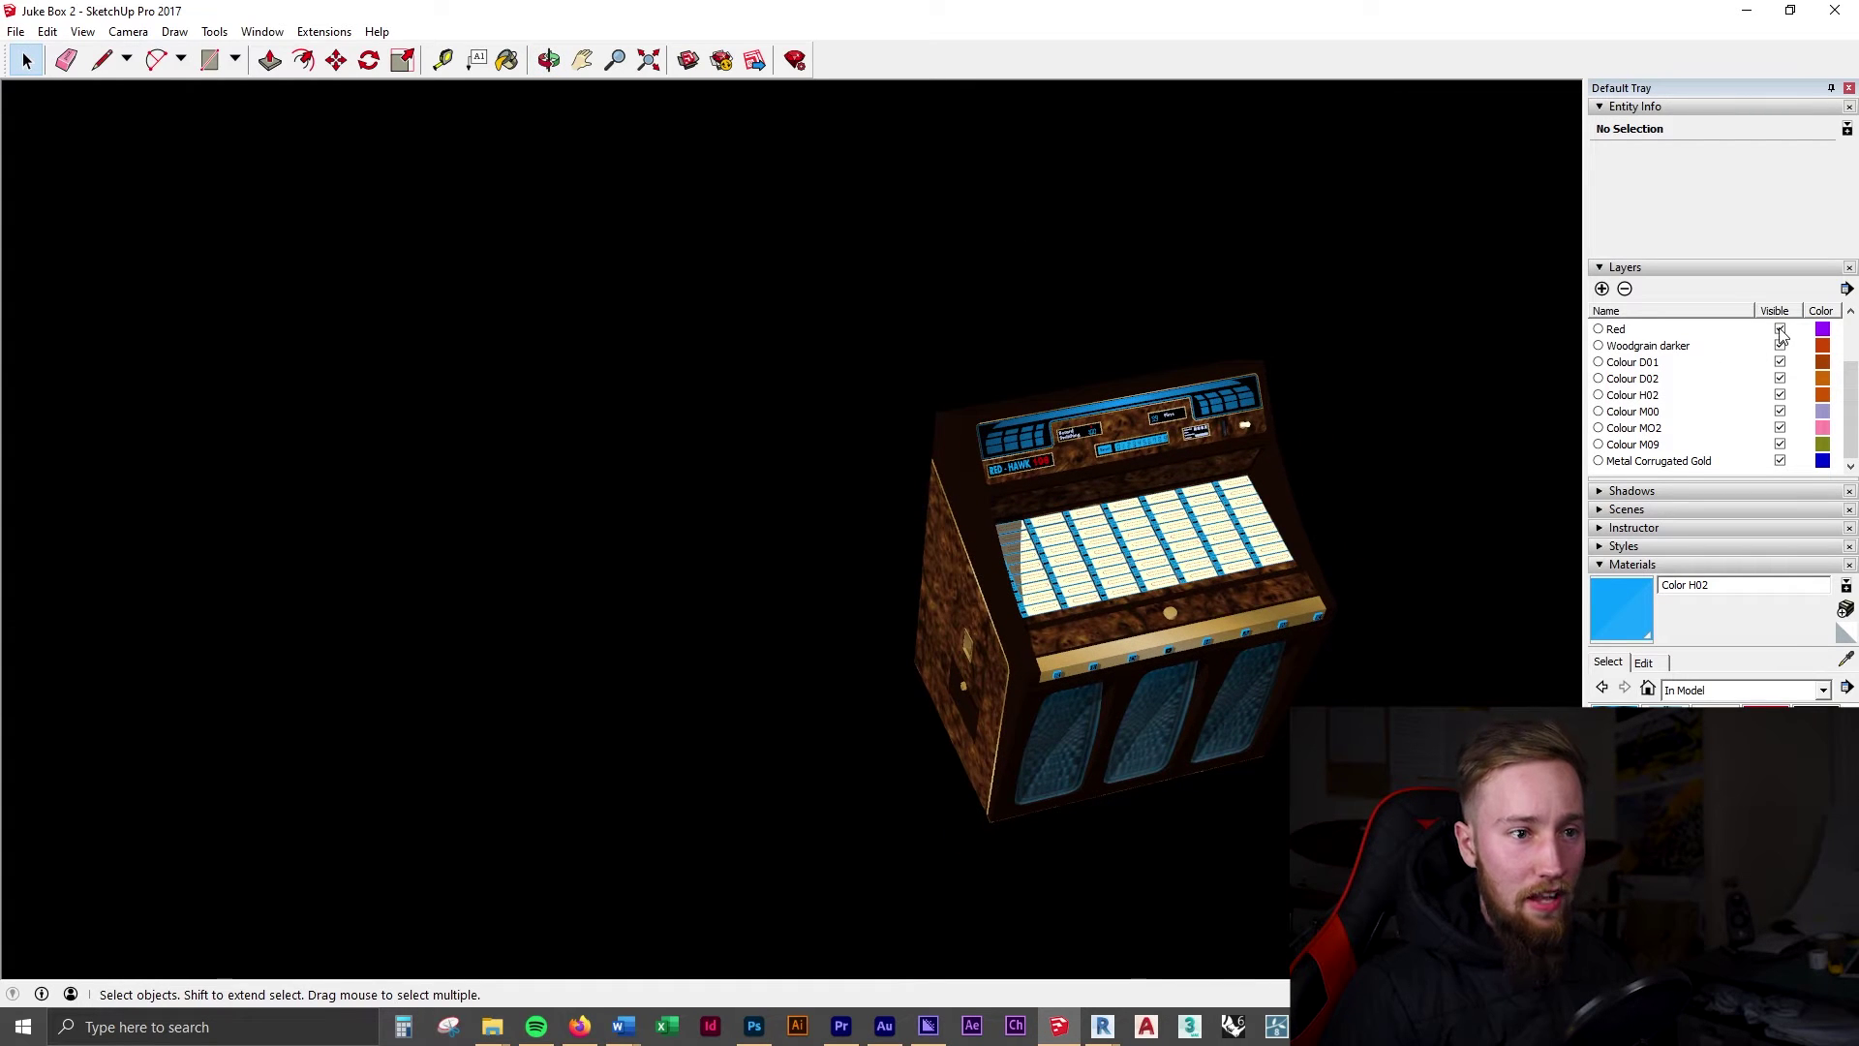
{"action": "scroll", "coordinate": [1782, 334], "scroll_direction": "up", "scroll_amount": 2}
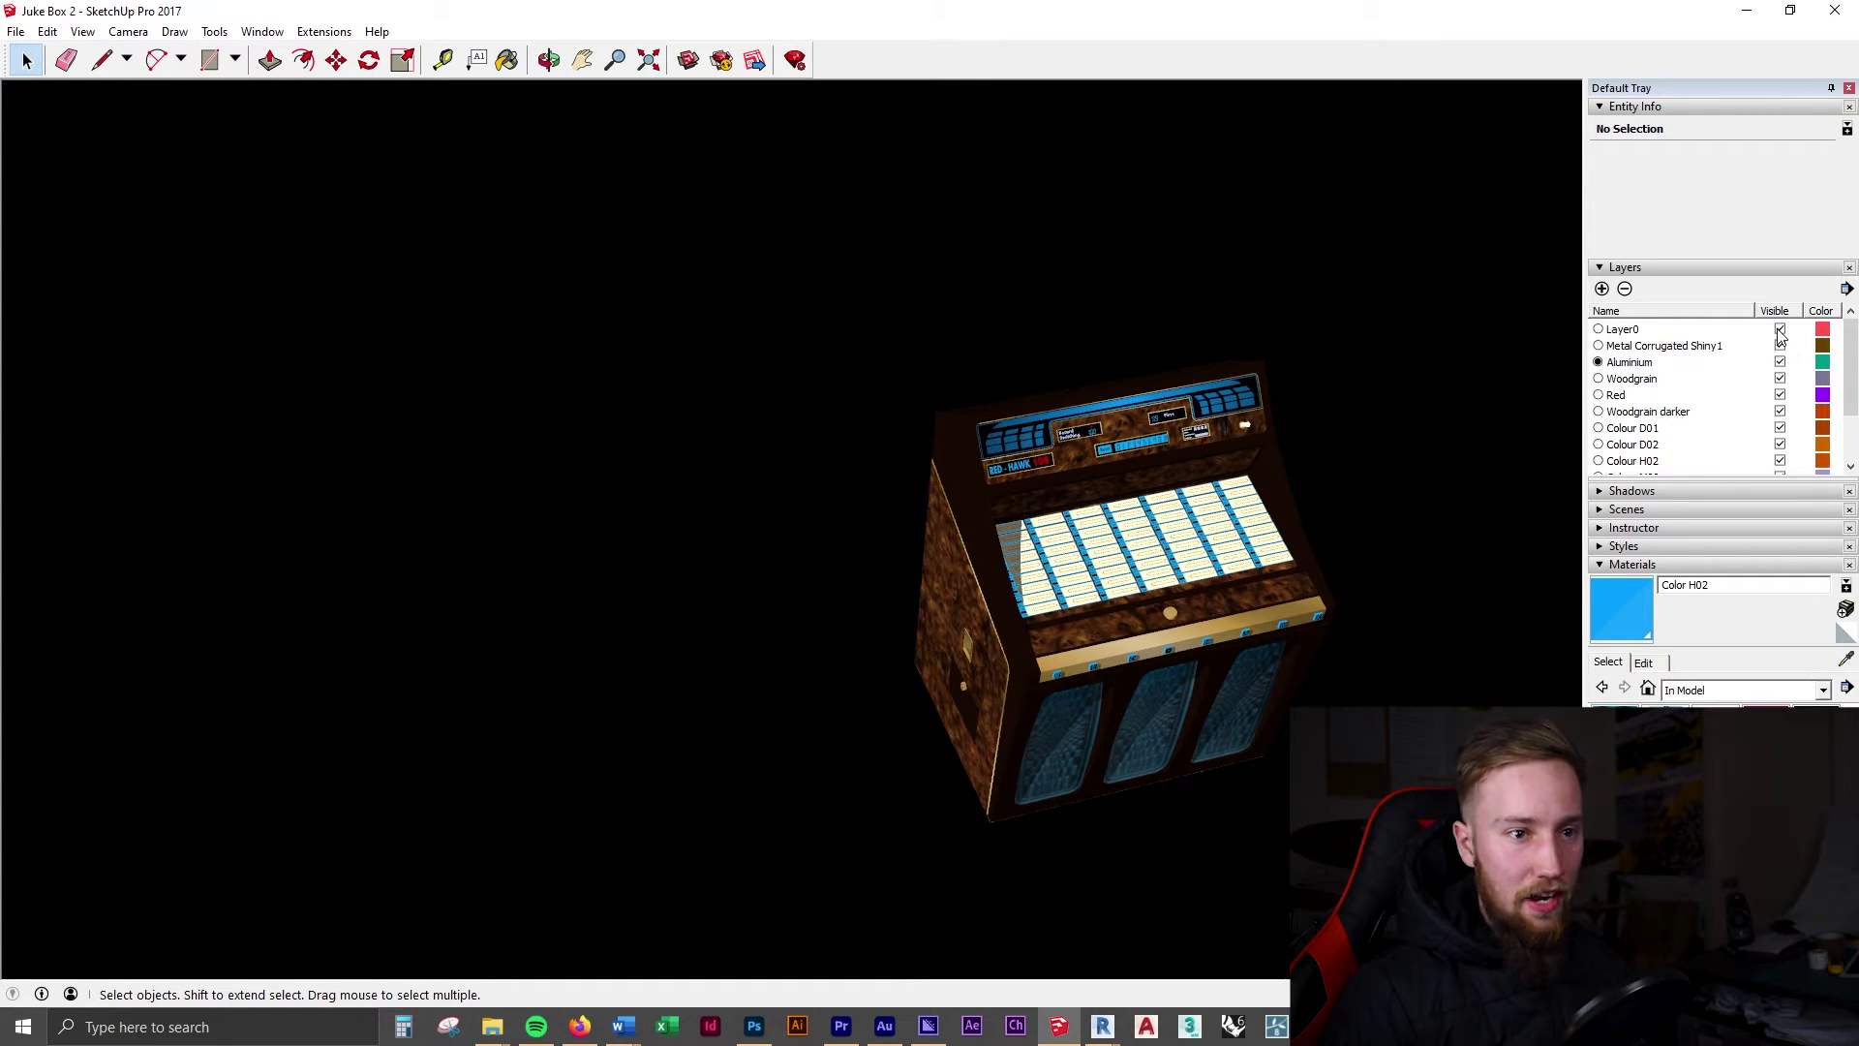
{"action": "left_click", "coordinate": [1780, 346]}
{"action": "left_click", "coordinate": [1781, 363]}
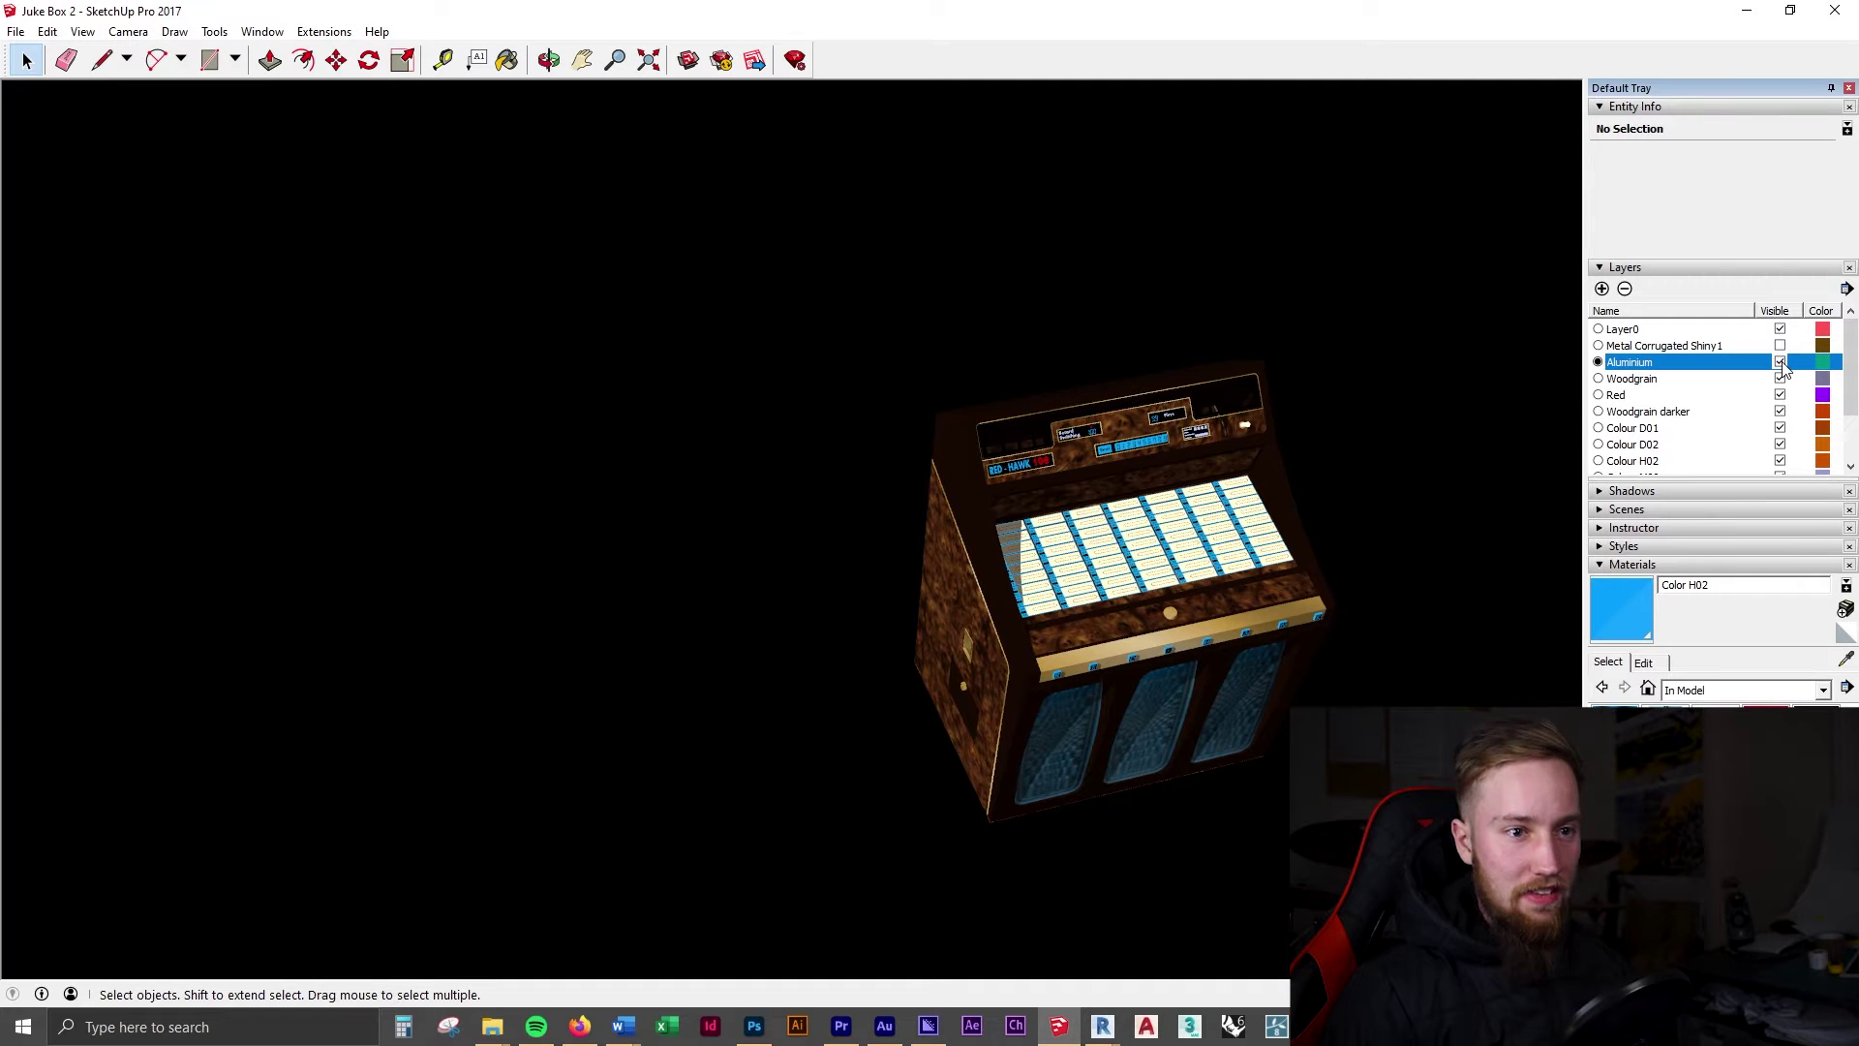
{"action": "left_click", "coordinate": [1780, 378]}
{"action": "left_click", "coordinate": [1599, 329]}
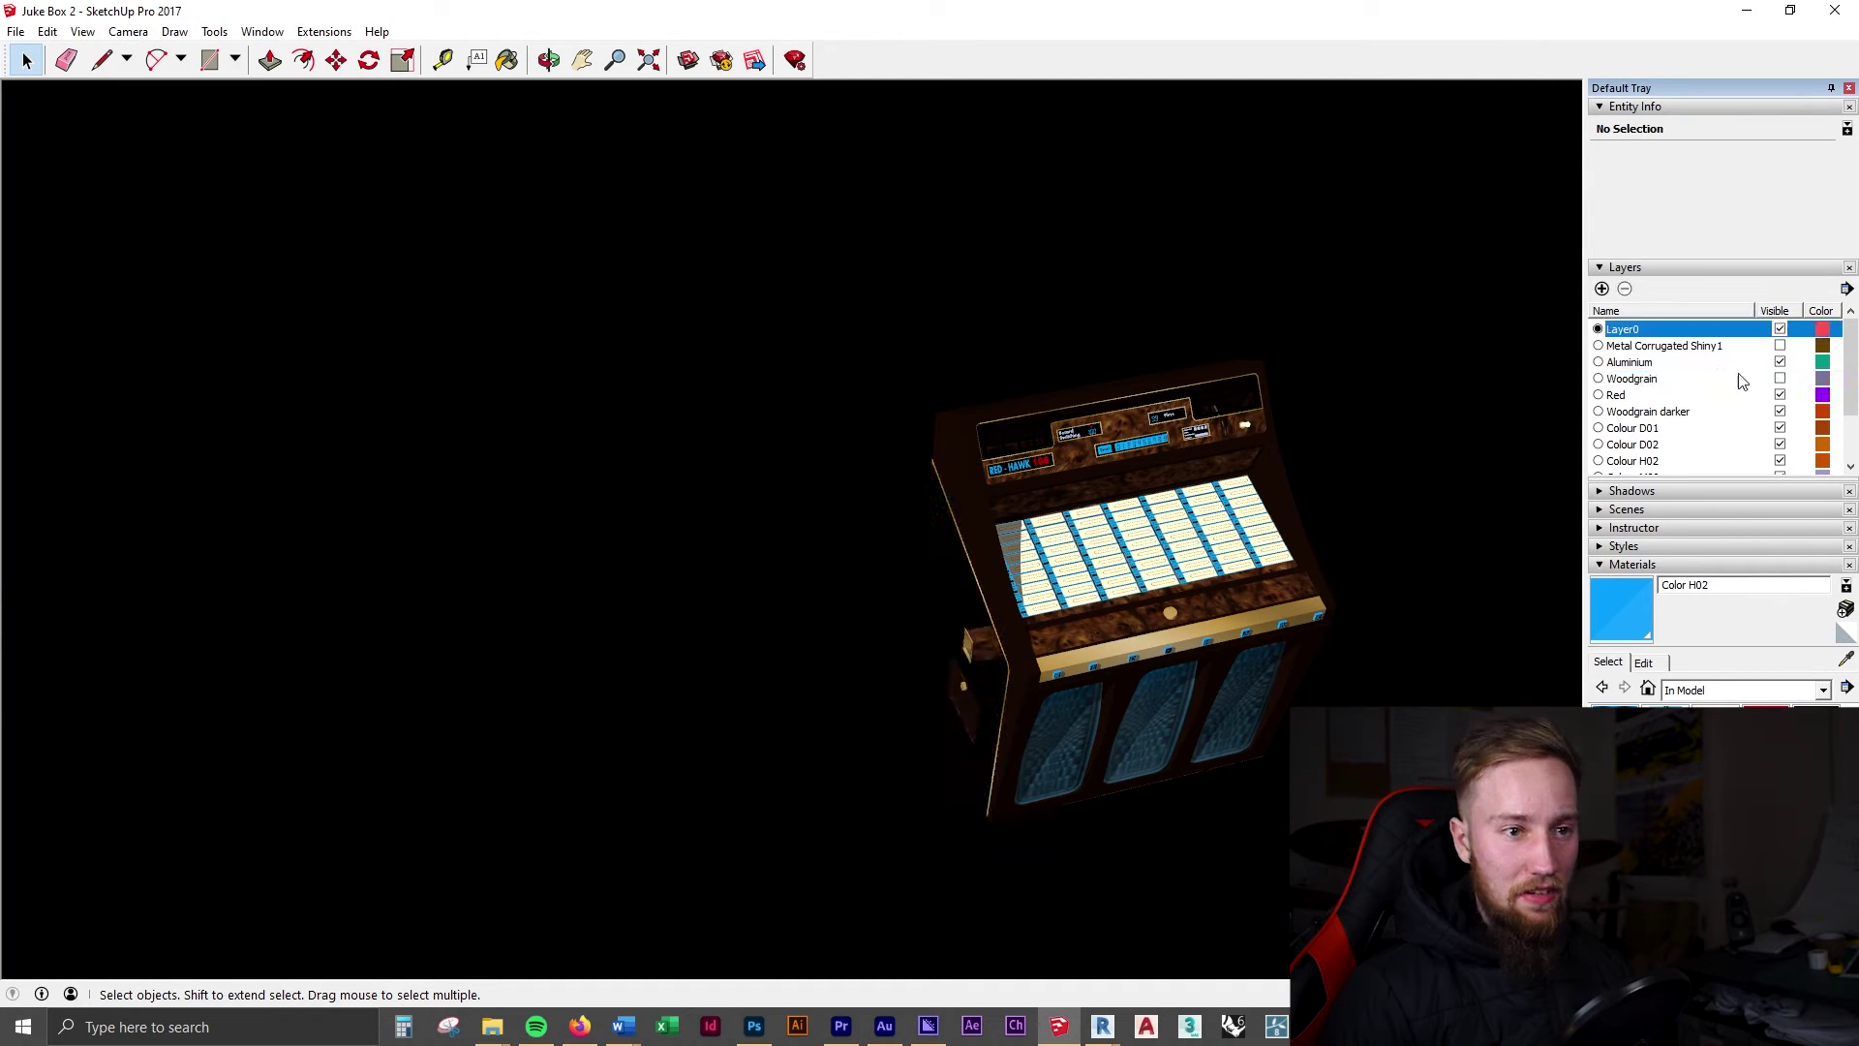
Hide the Aluminium, Red, Woodgrain darker, Colour D01–M09 and Metal Corrugated Gold layers.
{"action": "left_click", "coordinate": [1780, 362]}
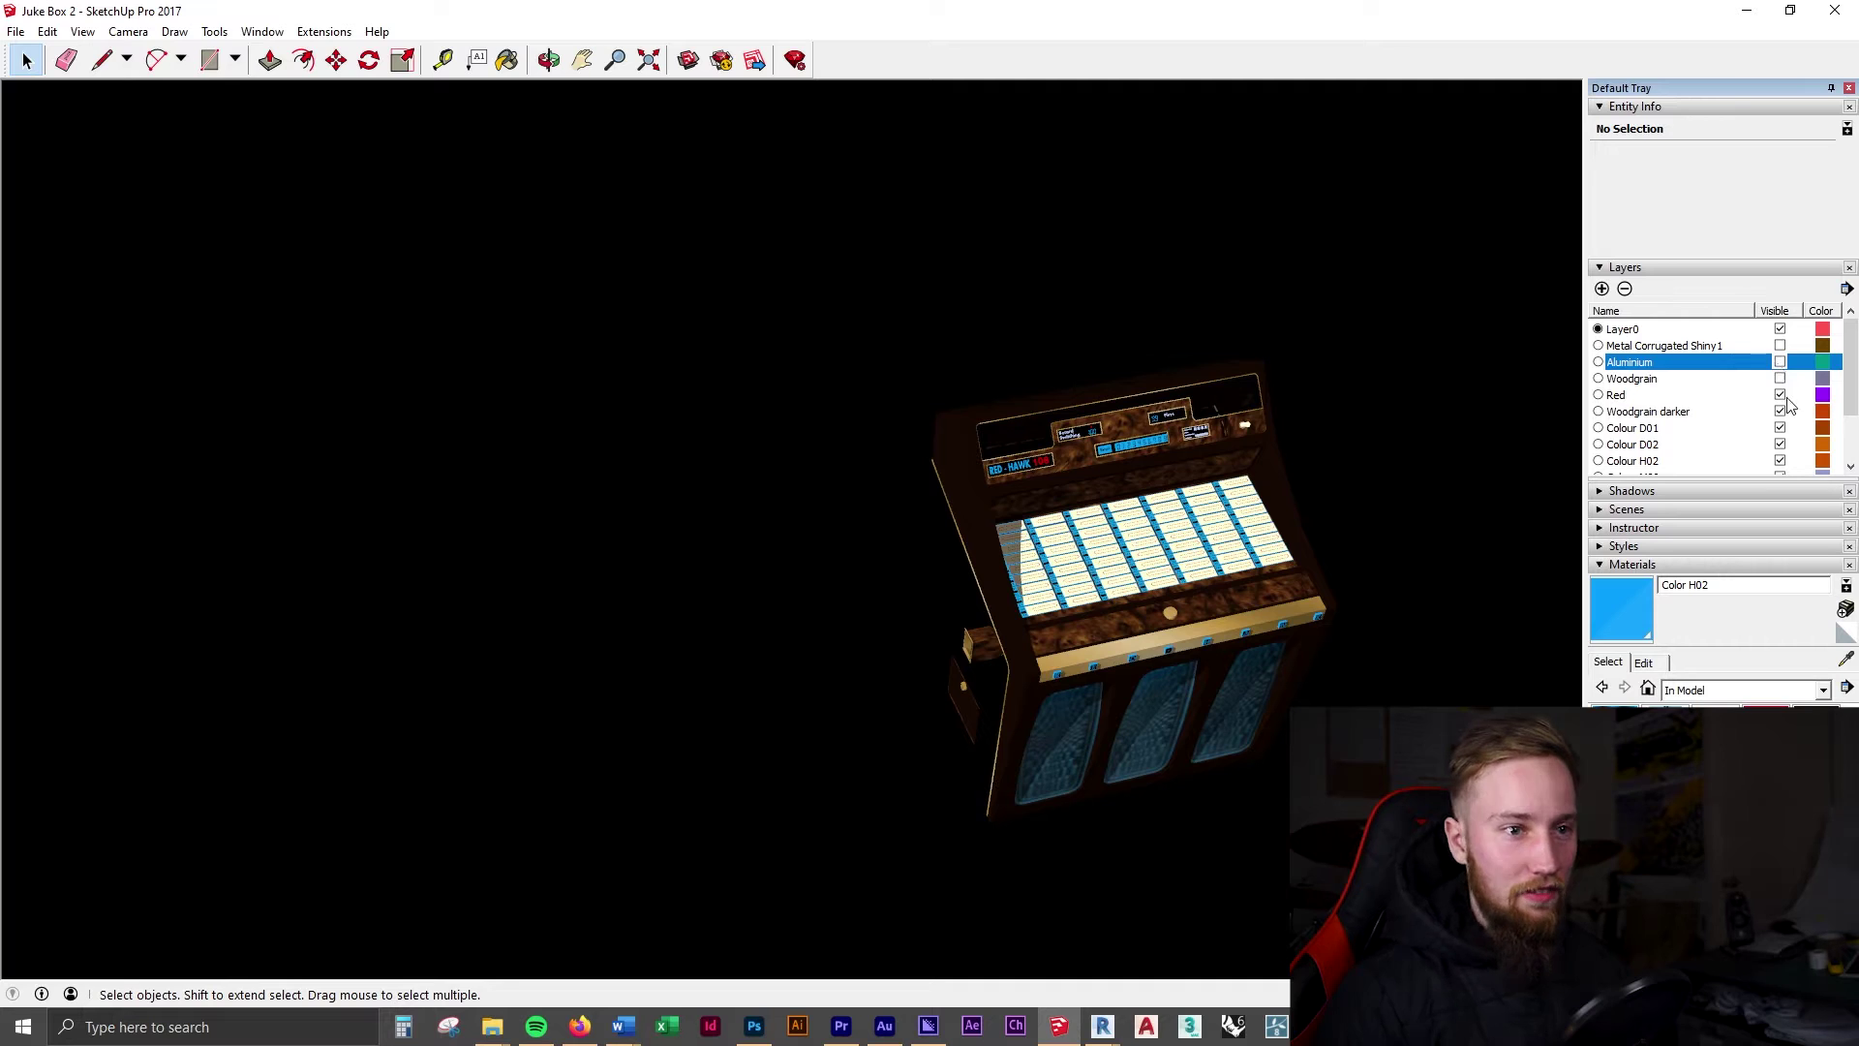
{"action": "left_click", "coordinate": [1780, 395]}
{"action": "left_click", "coordinate": [1780, 412]}
{"action": "left_click", "coordinate": [1780, 428]}
{"action": "left_click", "coordinate": [1780, 445]}
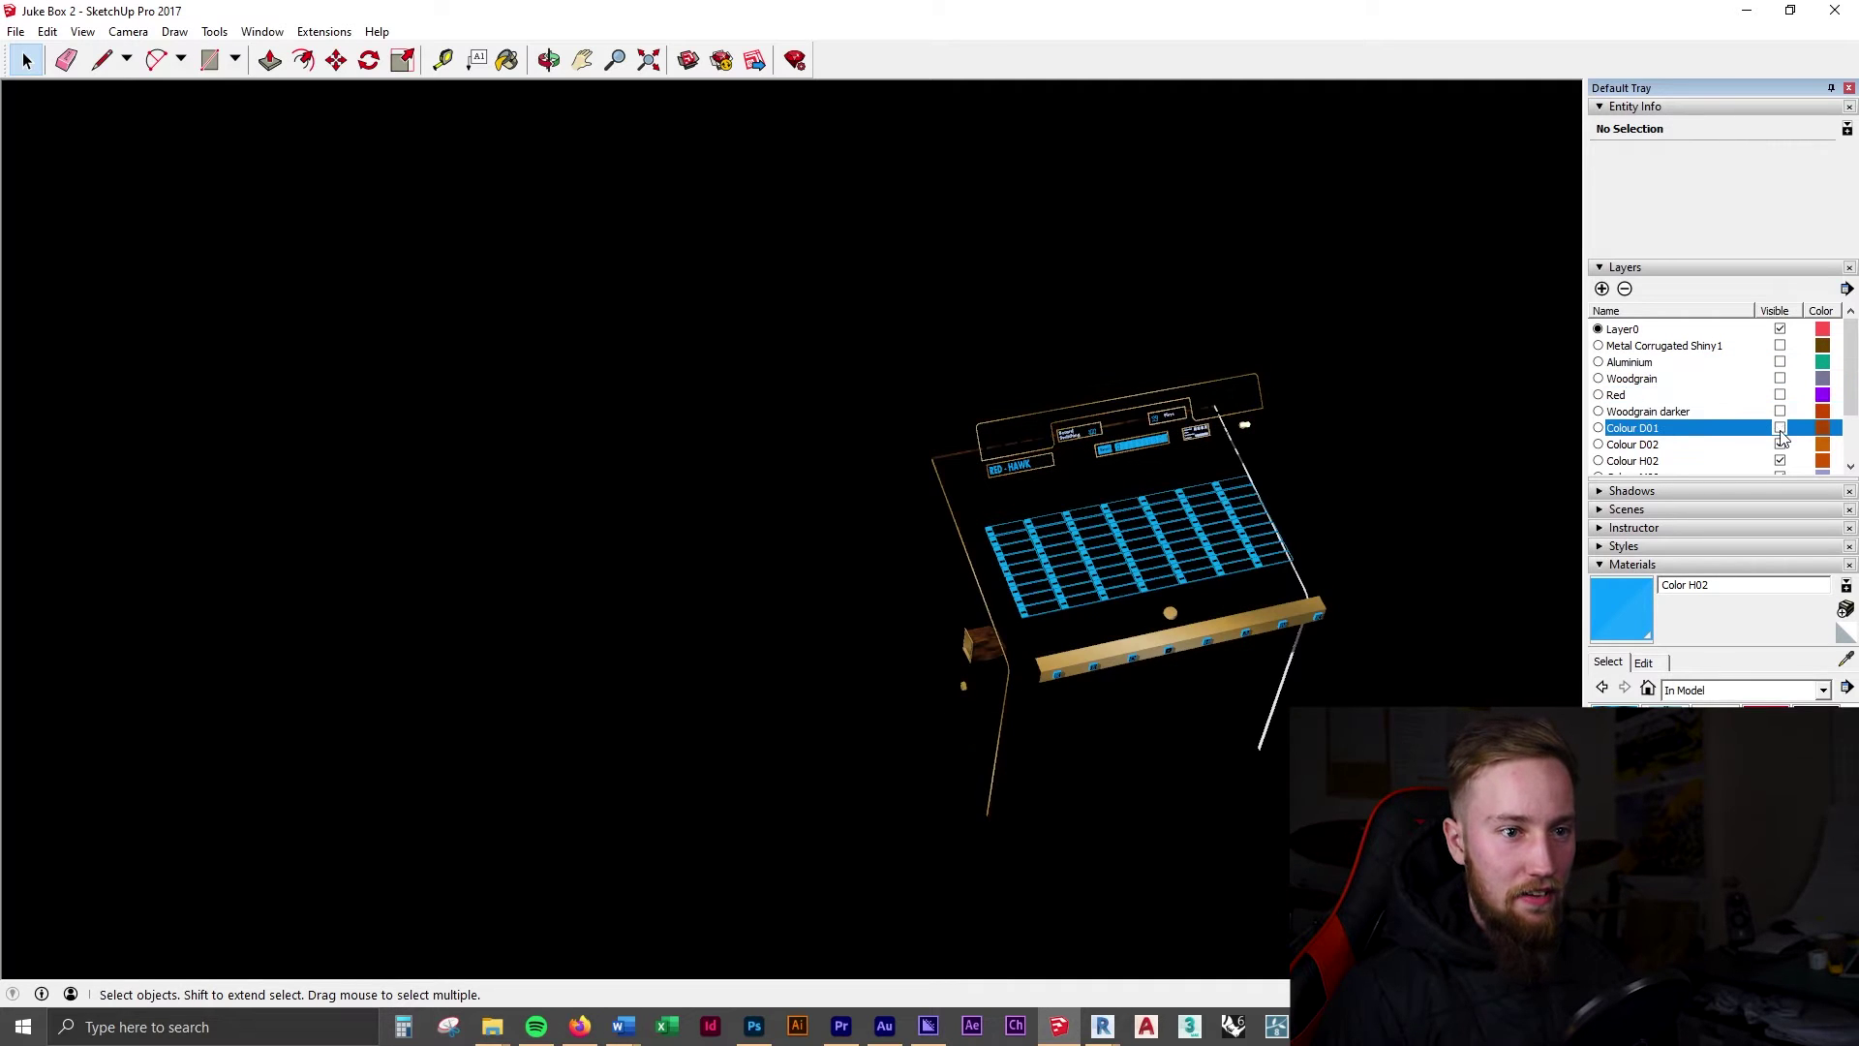
{"action": "left_click", "coordinate": [1780, 461]}
{"action": "scroll", "coordinate": [1782, 448], "scroll_direction": "down", "scroll_amount": 2}
{"action": "left_click", "coordinate": [1780, 412]}
{"action": "left_click", "coordinate": [1780, 428]}
{"action": "left_click", "coordinate": [1780, 444]}
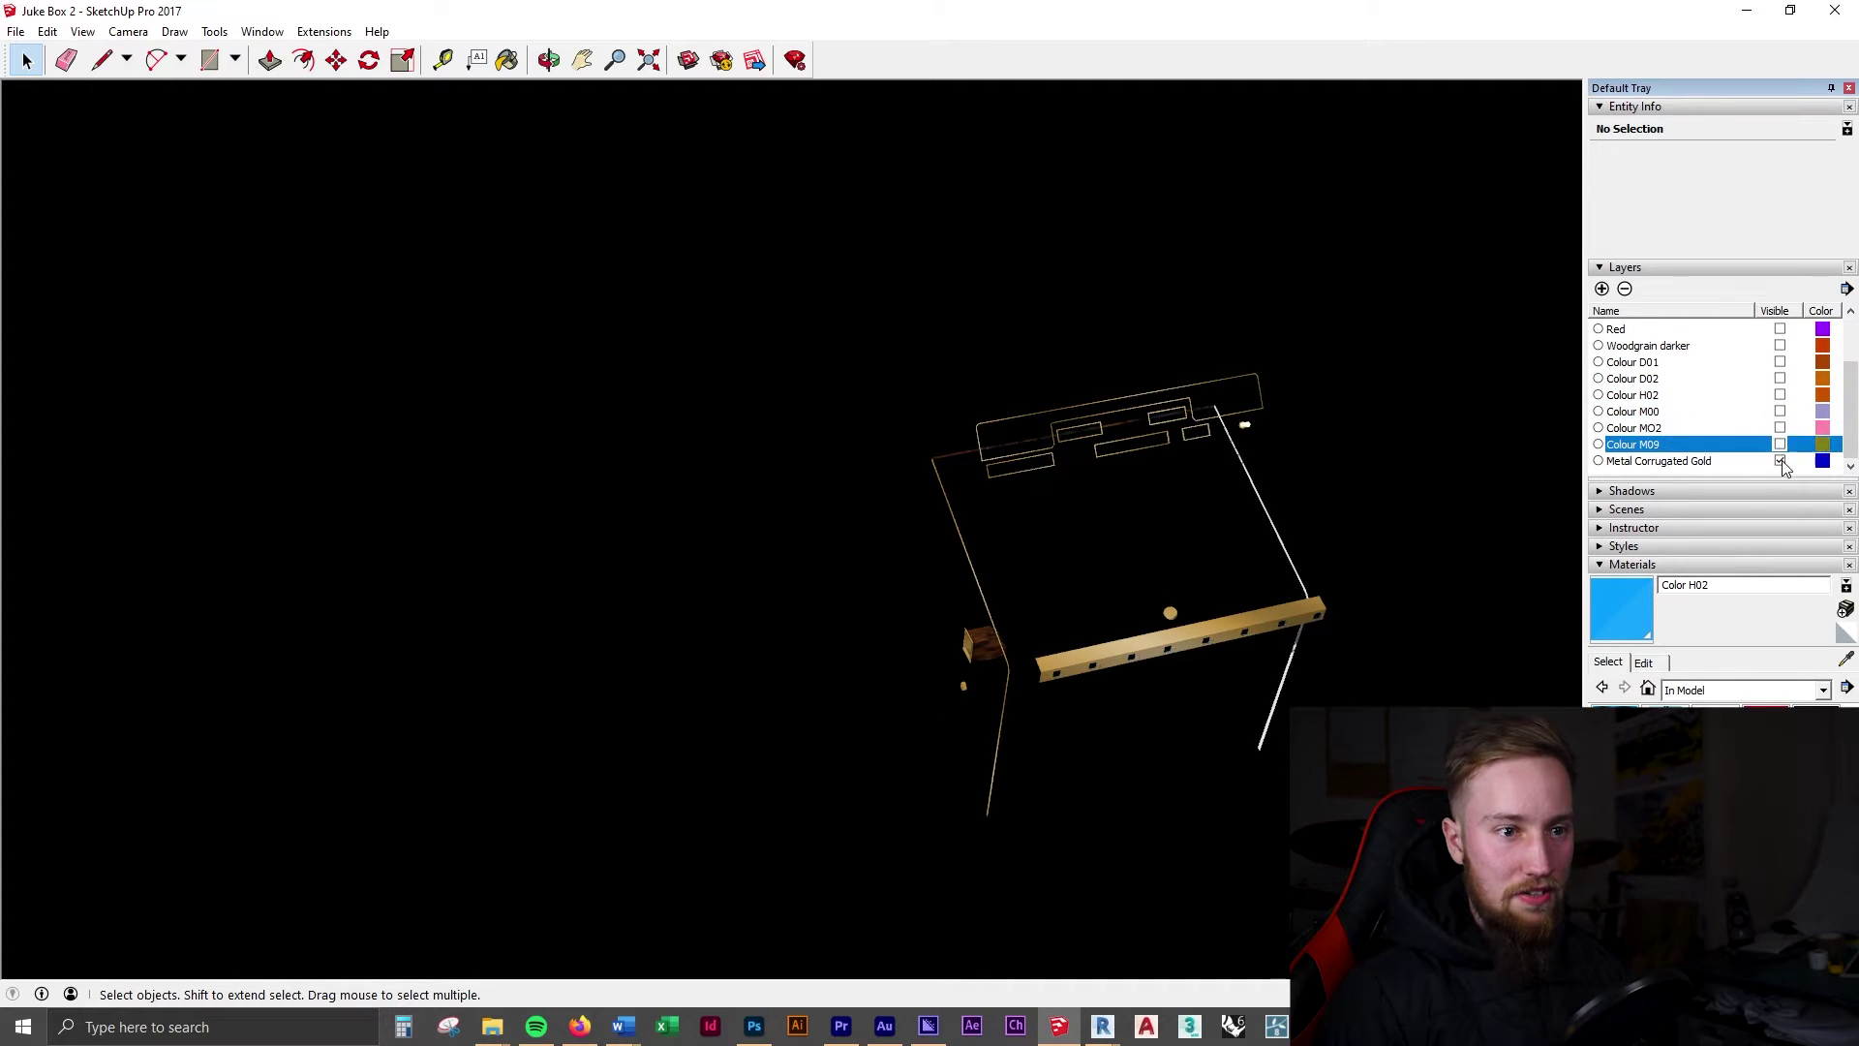
{"action": "left_click", "coordinate": [1780, 461]}
Turn Metal Corrugated Gold and Colour M09, M02, M00, H02, D02, D01 layers back on.
{"action": "left_click_drag", "start_coordinate": [1369, 365], "coordinate": [864, 758]}
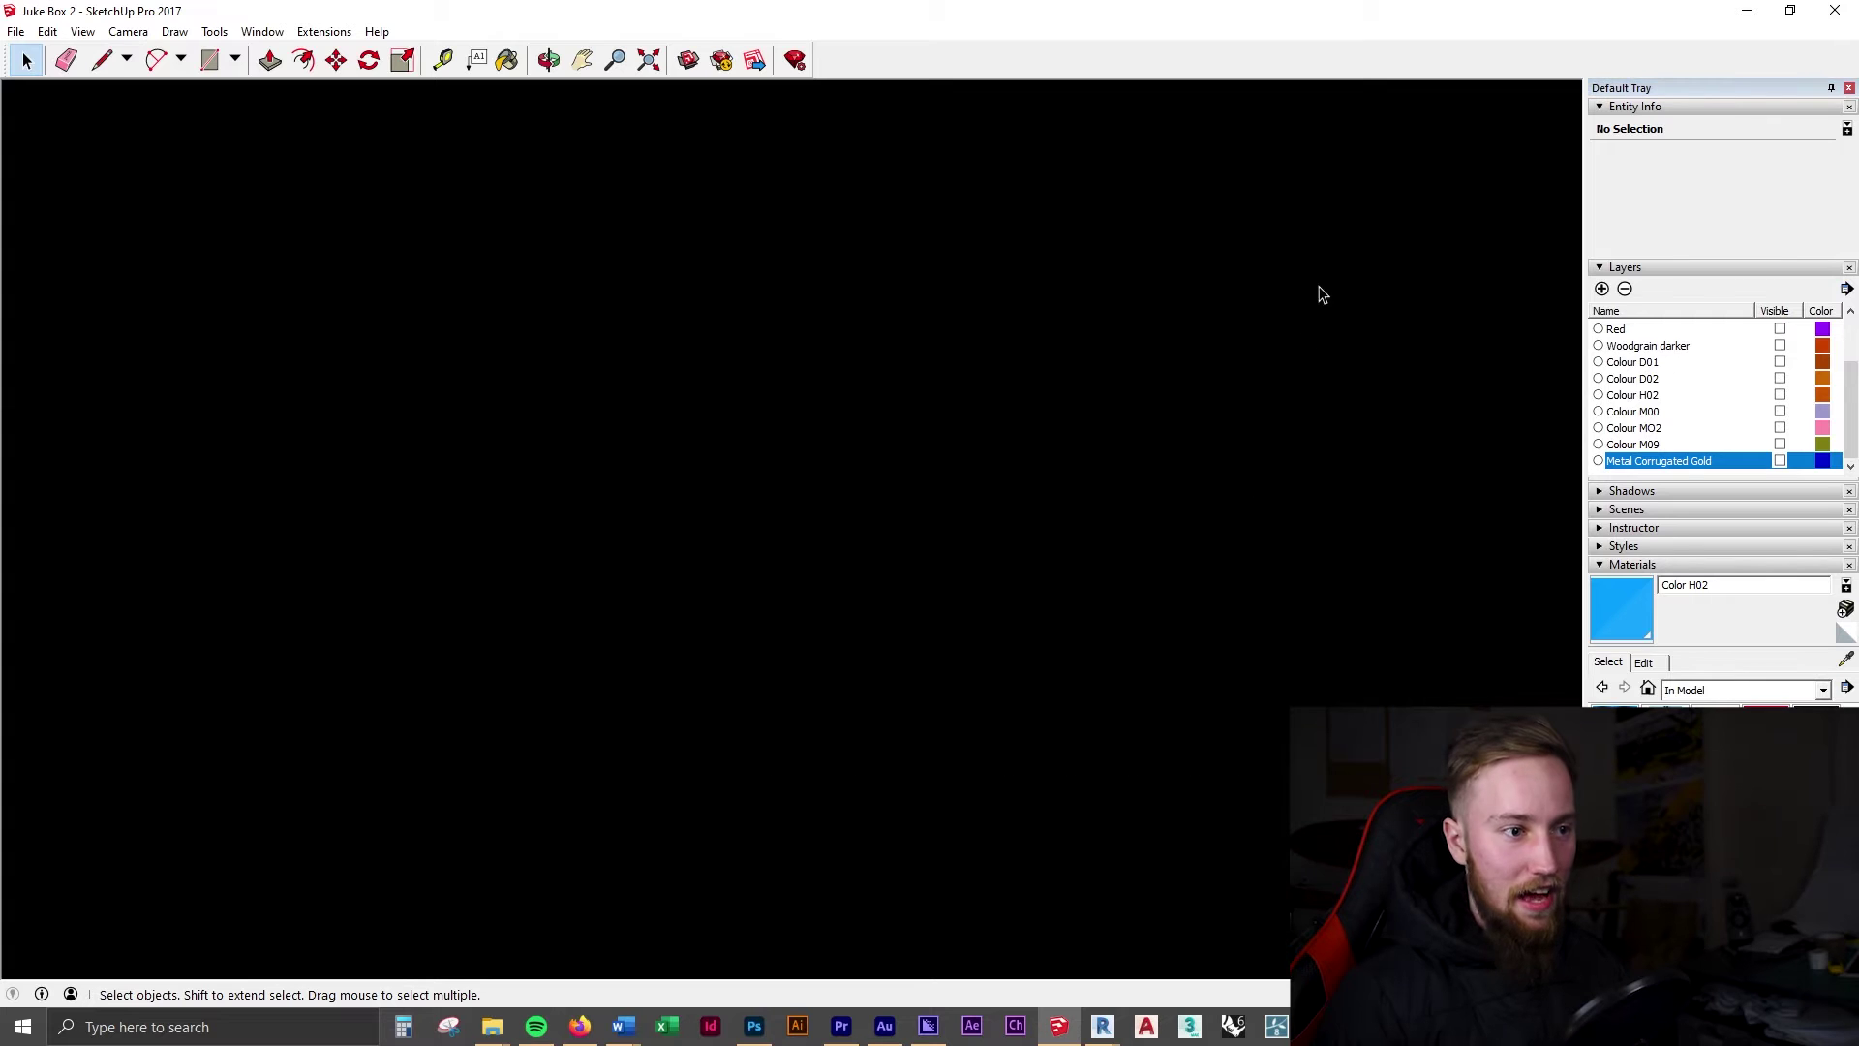
{"action": "left_click", "coordinate": [1780, 461]}
{"action": "left_click", "coordinate": [1780, 444]}
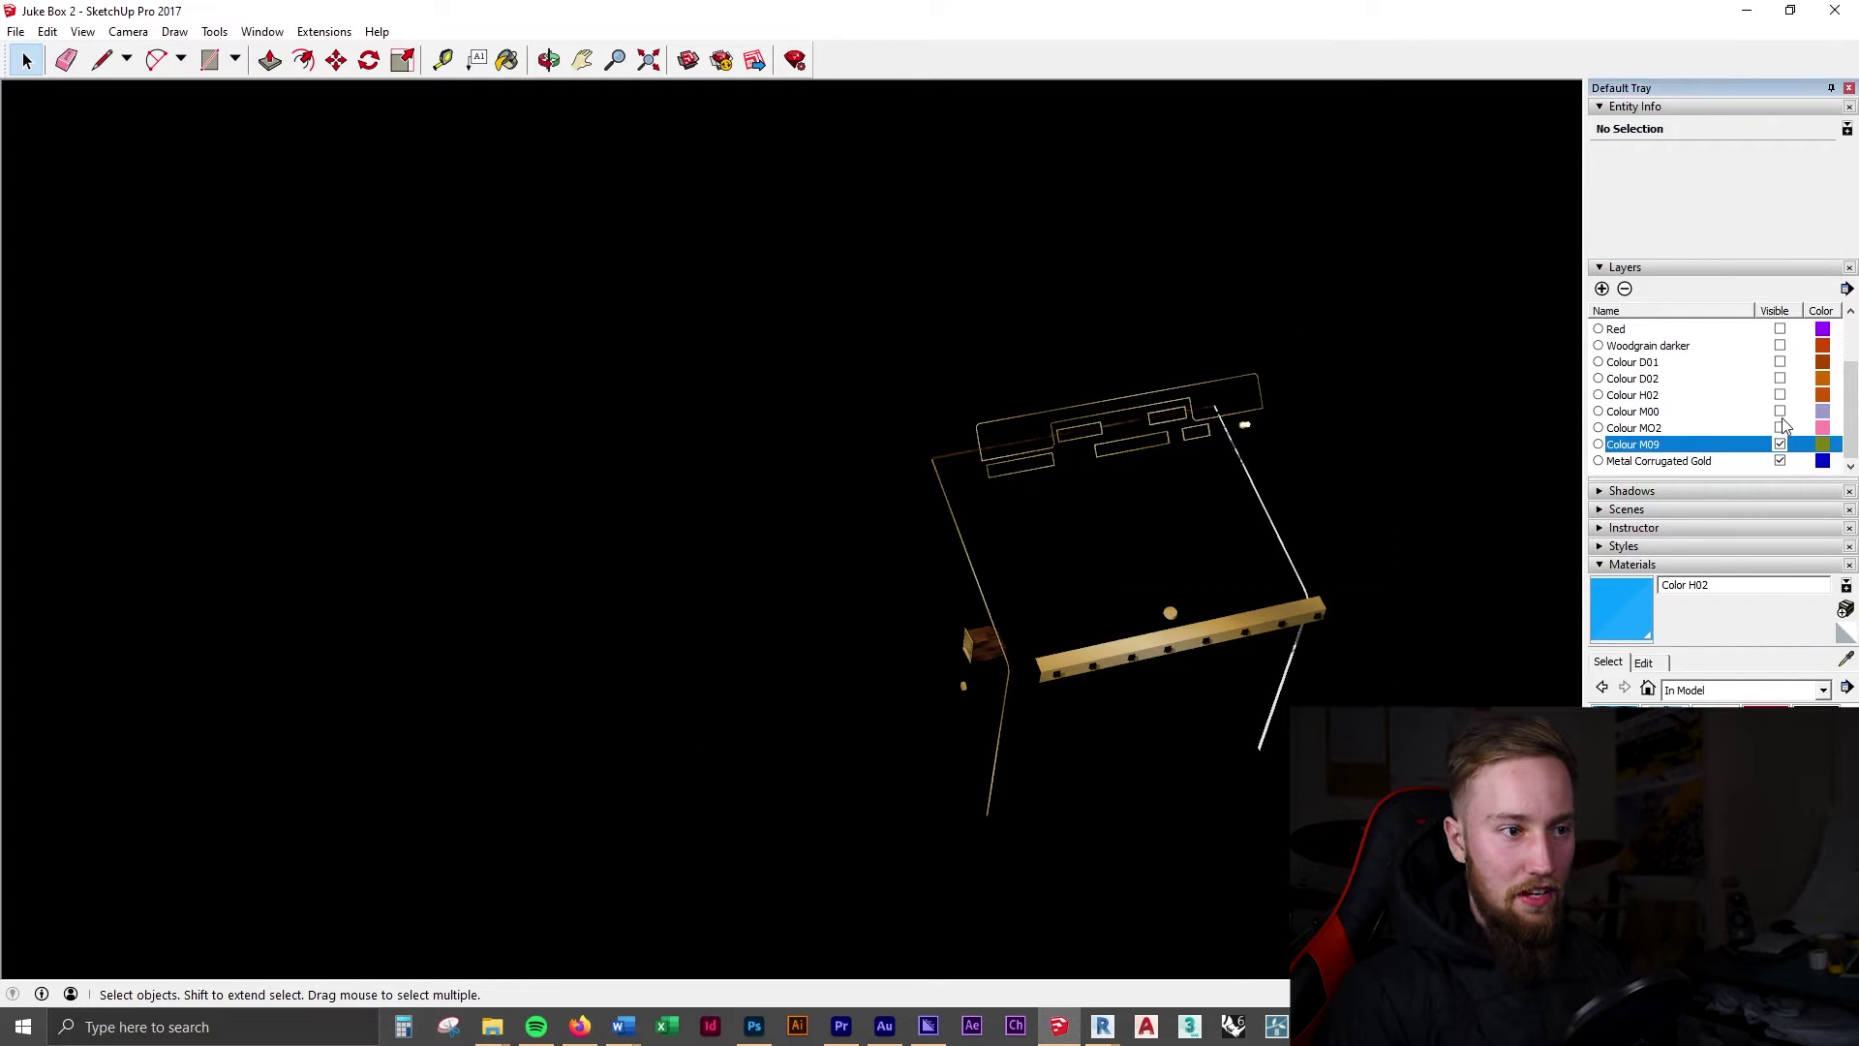
{"action": "left_click", "coordinate": [1780, 428]}
{"action": "left_click", "coordinate": [1780, 412]}
{"action": "left_click", "coordinate": [1779, 395]}
{"action": "left_click", "coordinate": [1780, 379]}
{"action": "left_click", "coordinate": [1780, 362]}
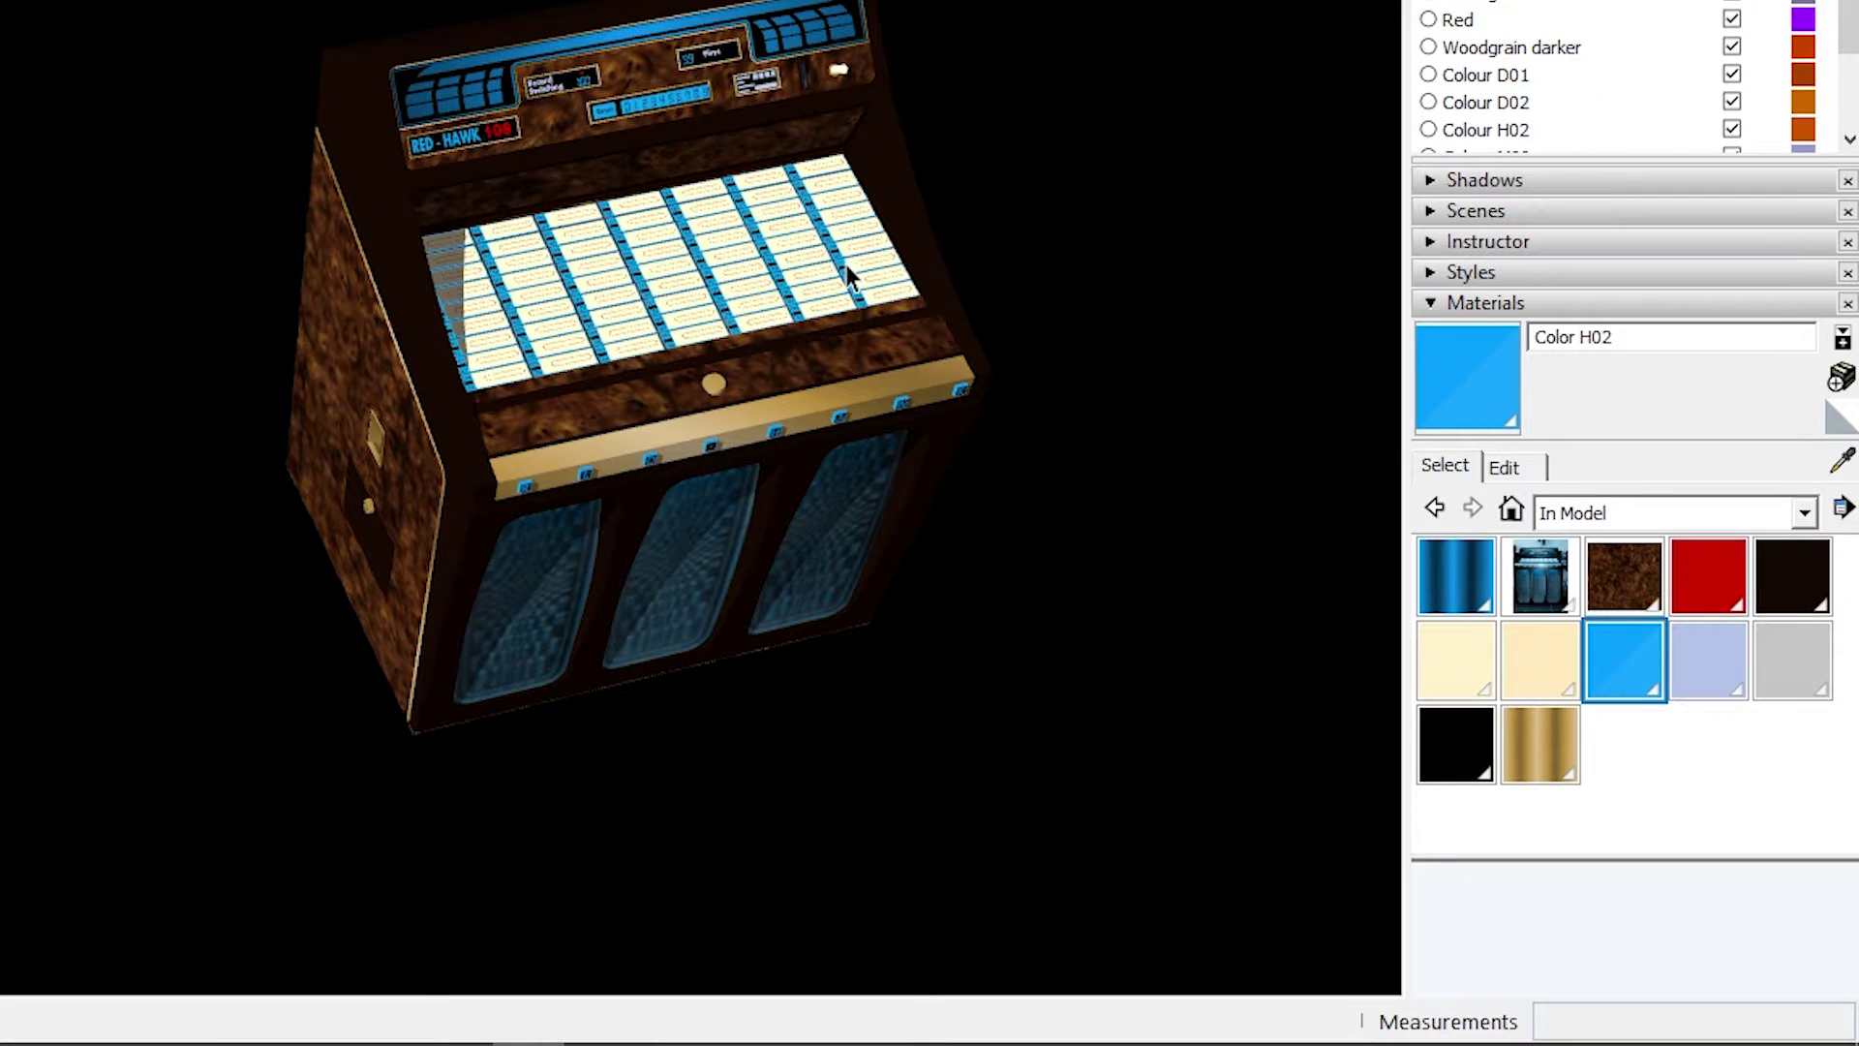
Export the shiny corrugated metal material's texture as a JPEG into Project files.
{"action": "right_click", "coordinate": [1469, 598]}
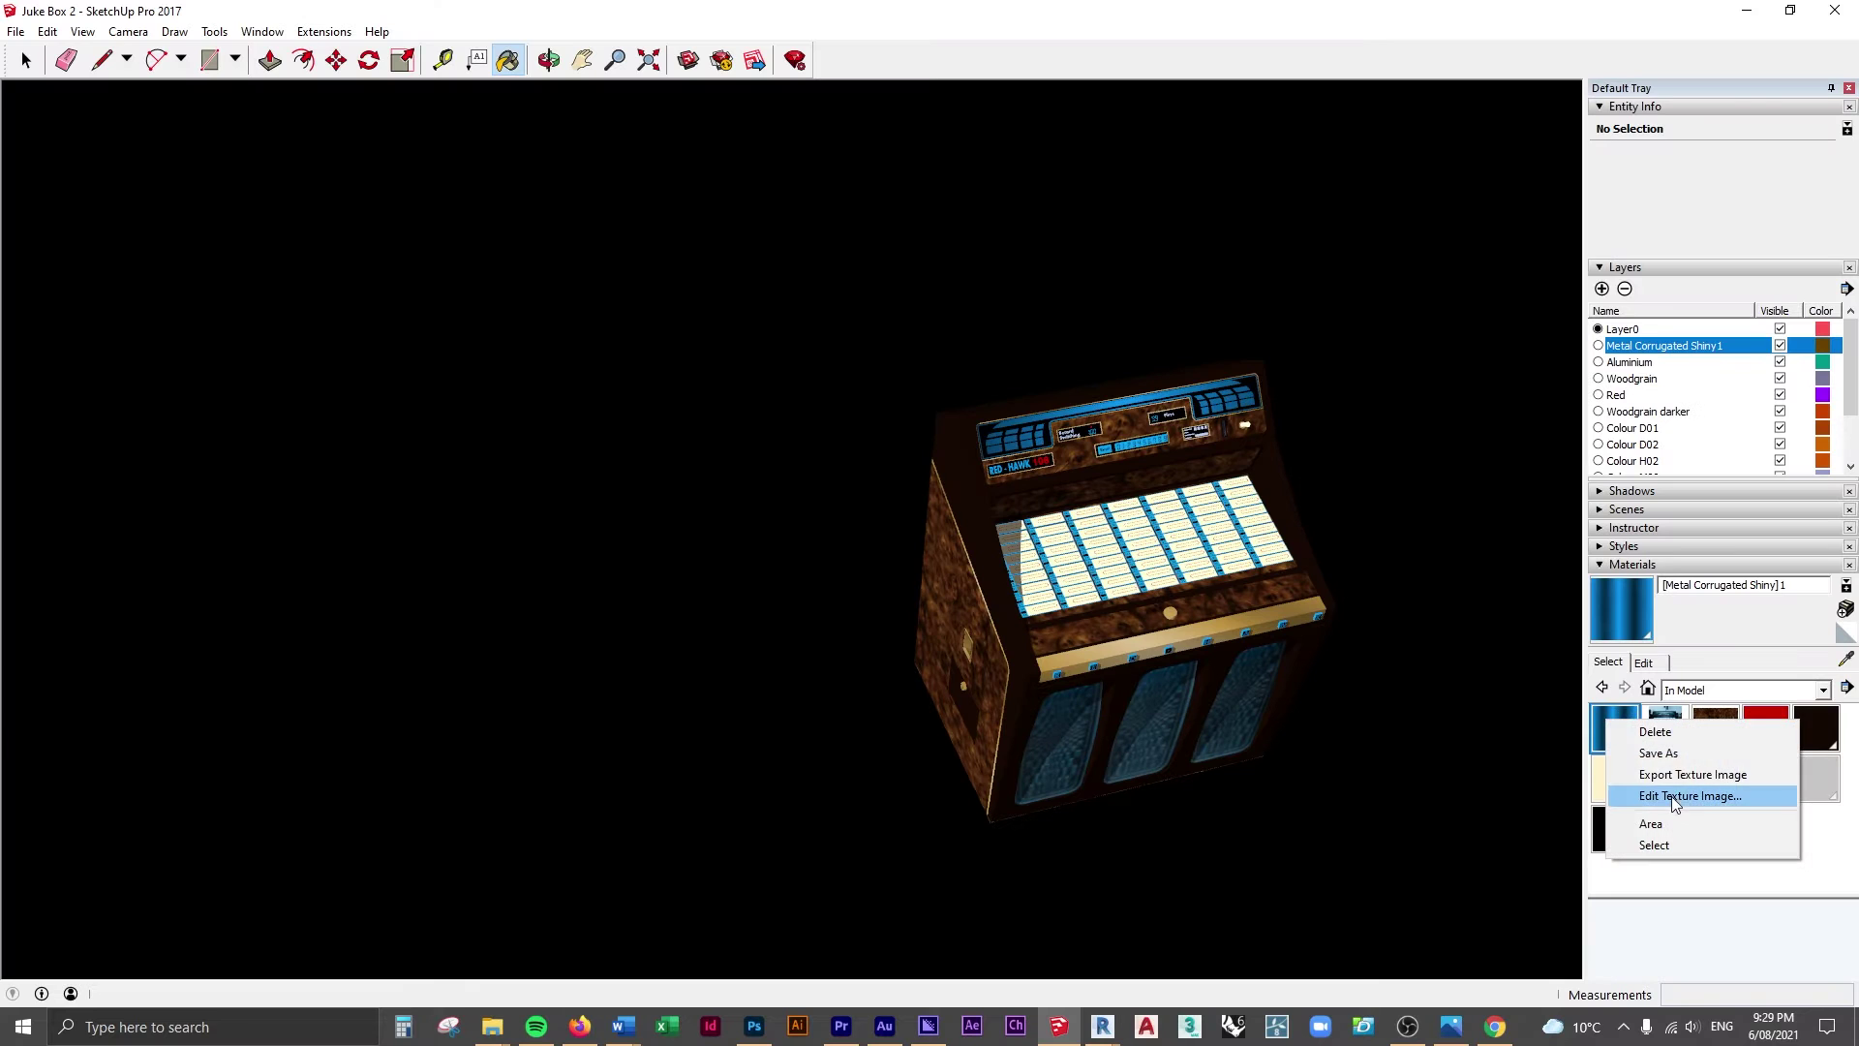
{"action": "left_click", "coordinate": [1677, 776]}
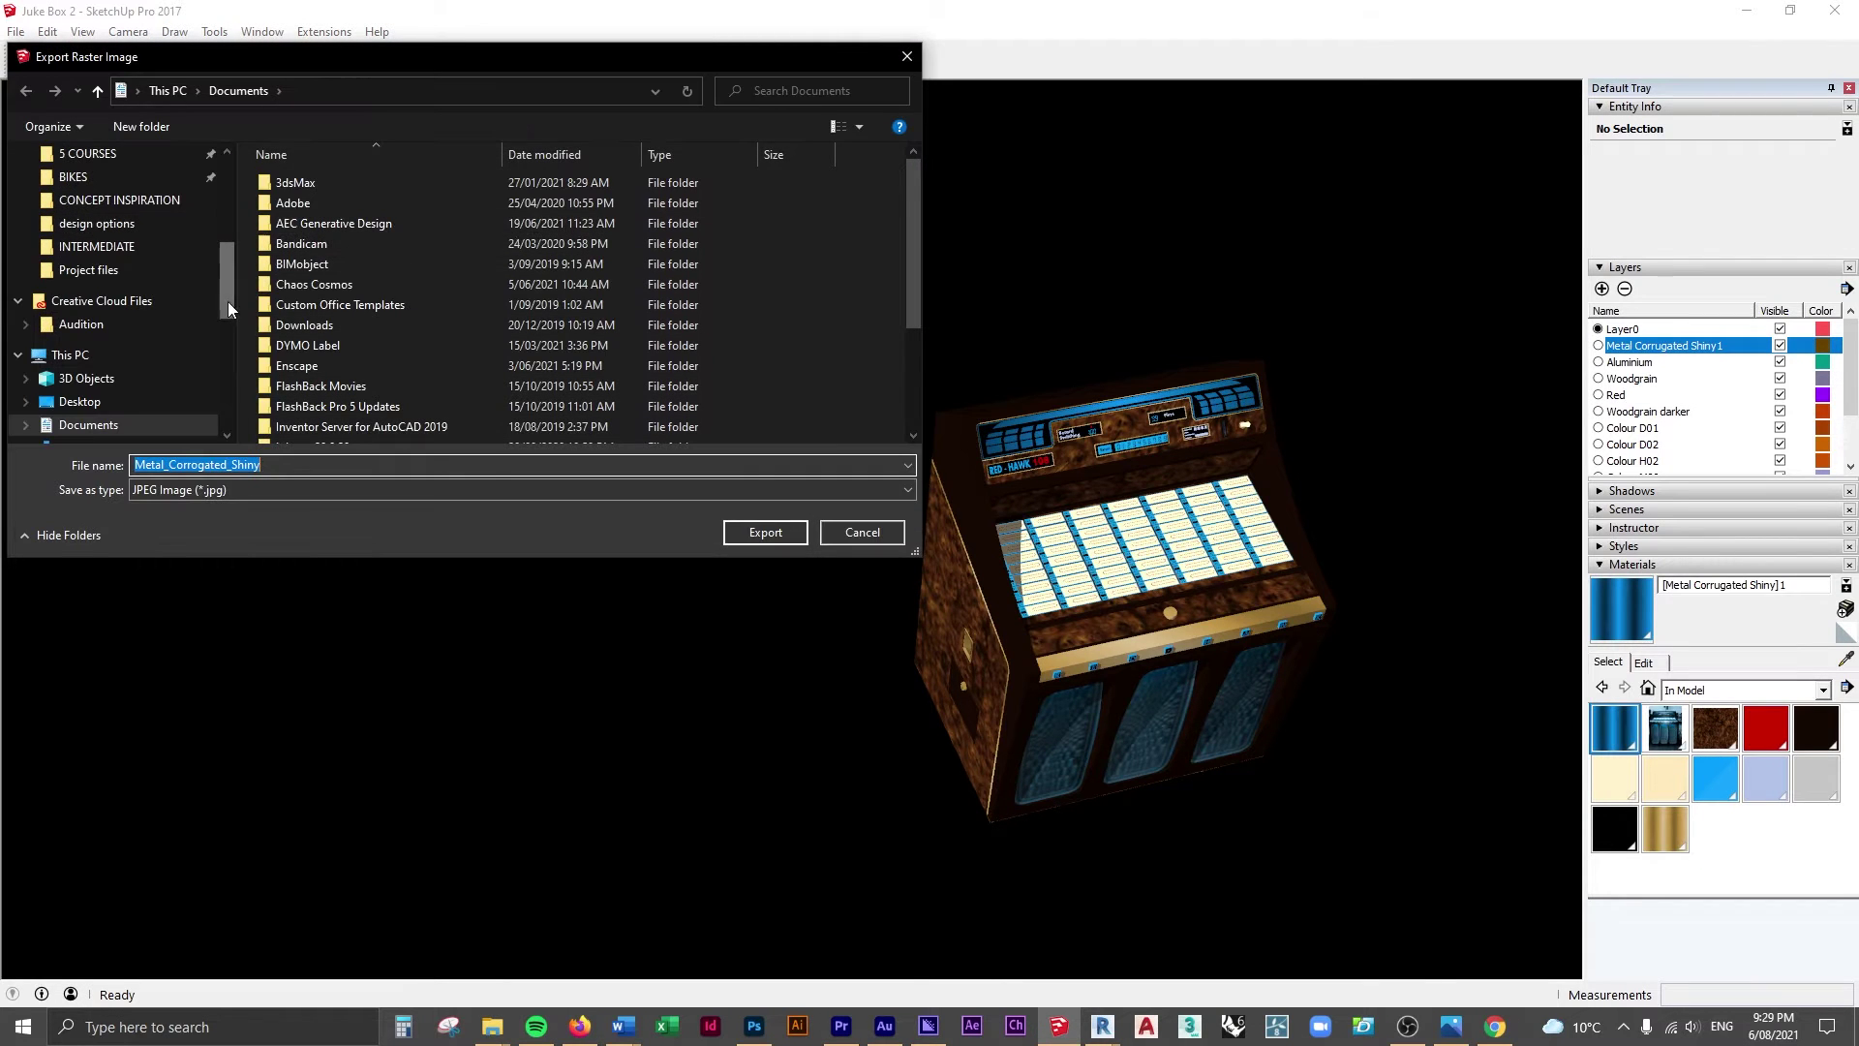
{"action": "left_click", "coordinate": [164, 270]}
{"action": "left_click", "coordinate": [765, 532]}
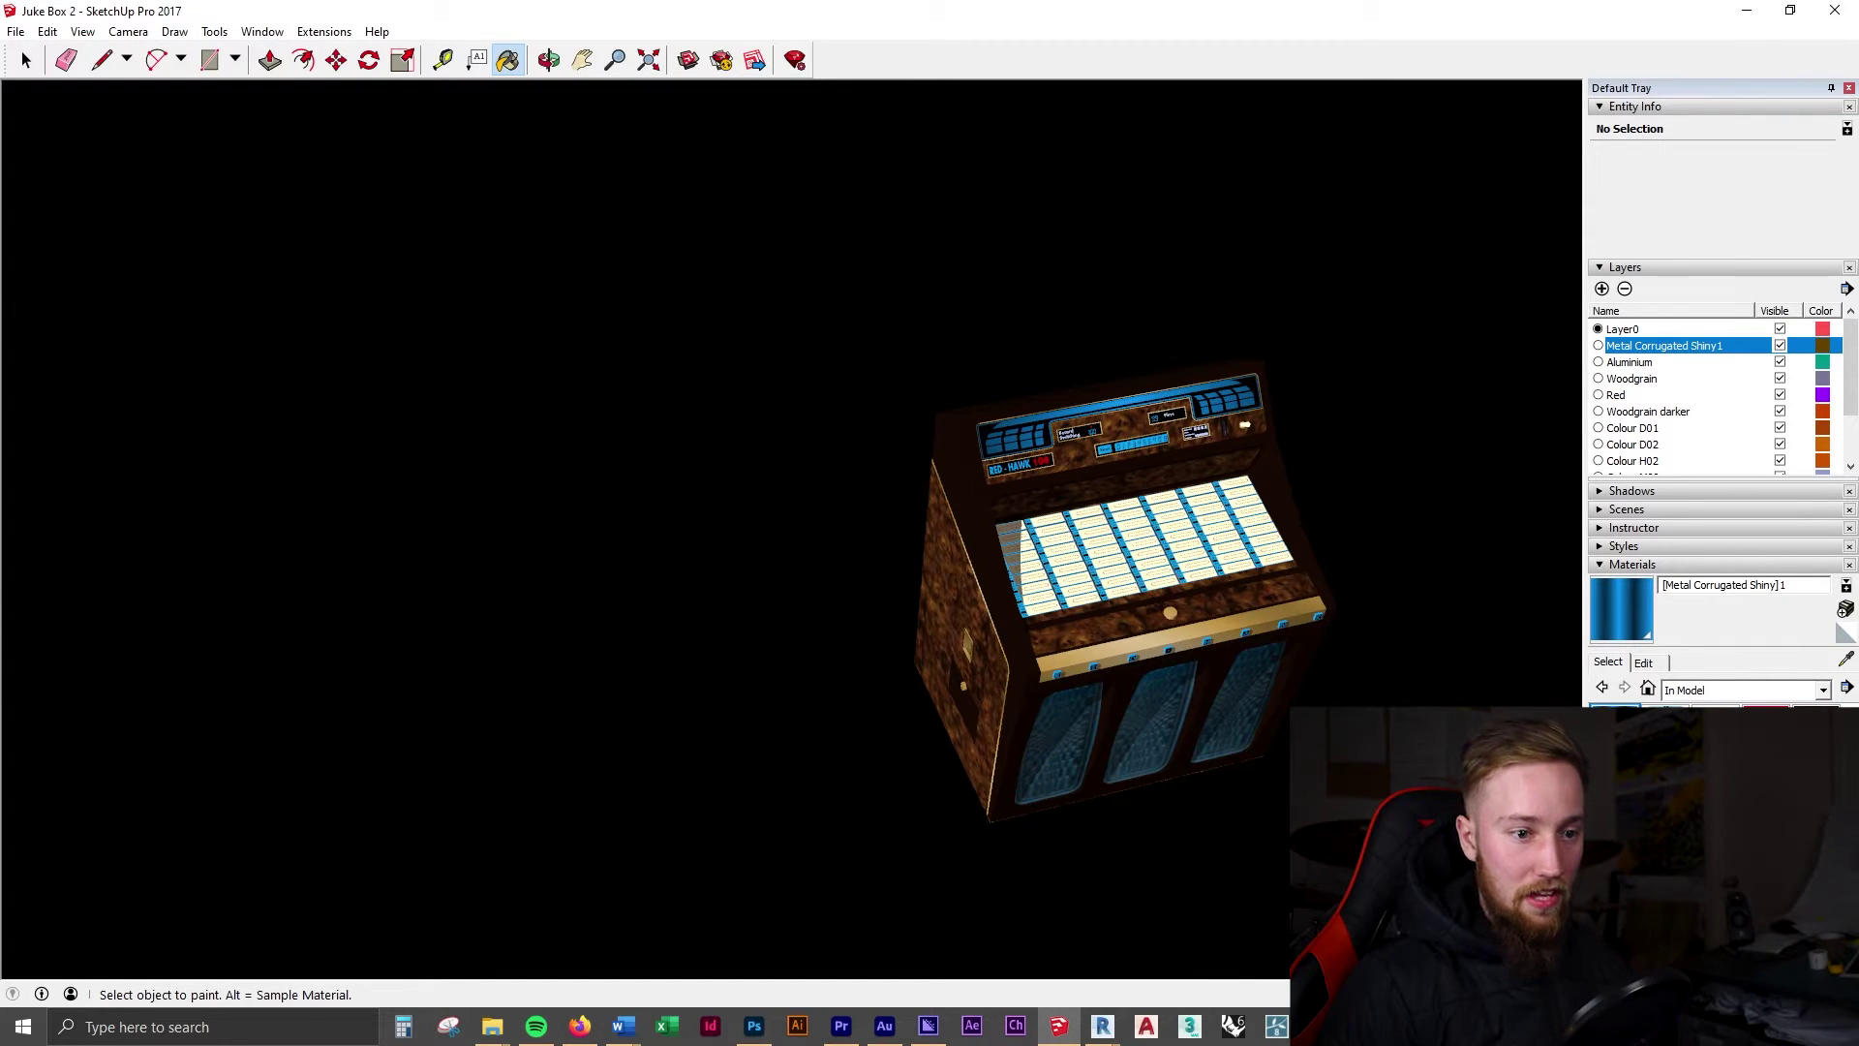
Start a 3D Model export and browse to Project files > Jukebox Materials.
{"action": "left_click", "coordinate": [1765, 721]}
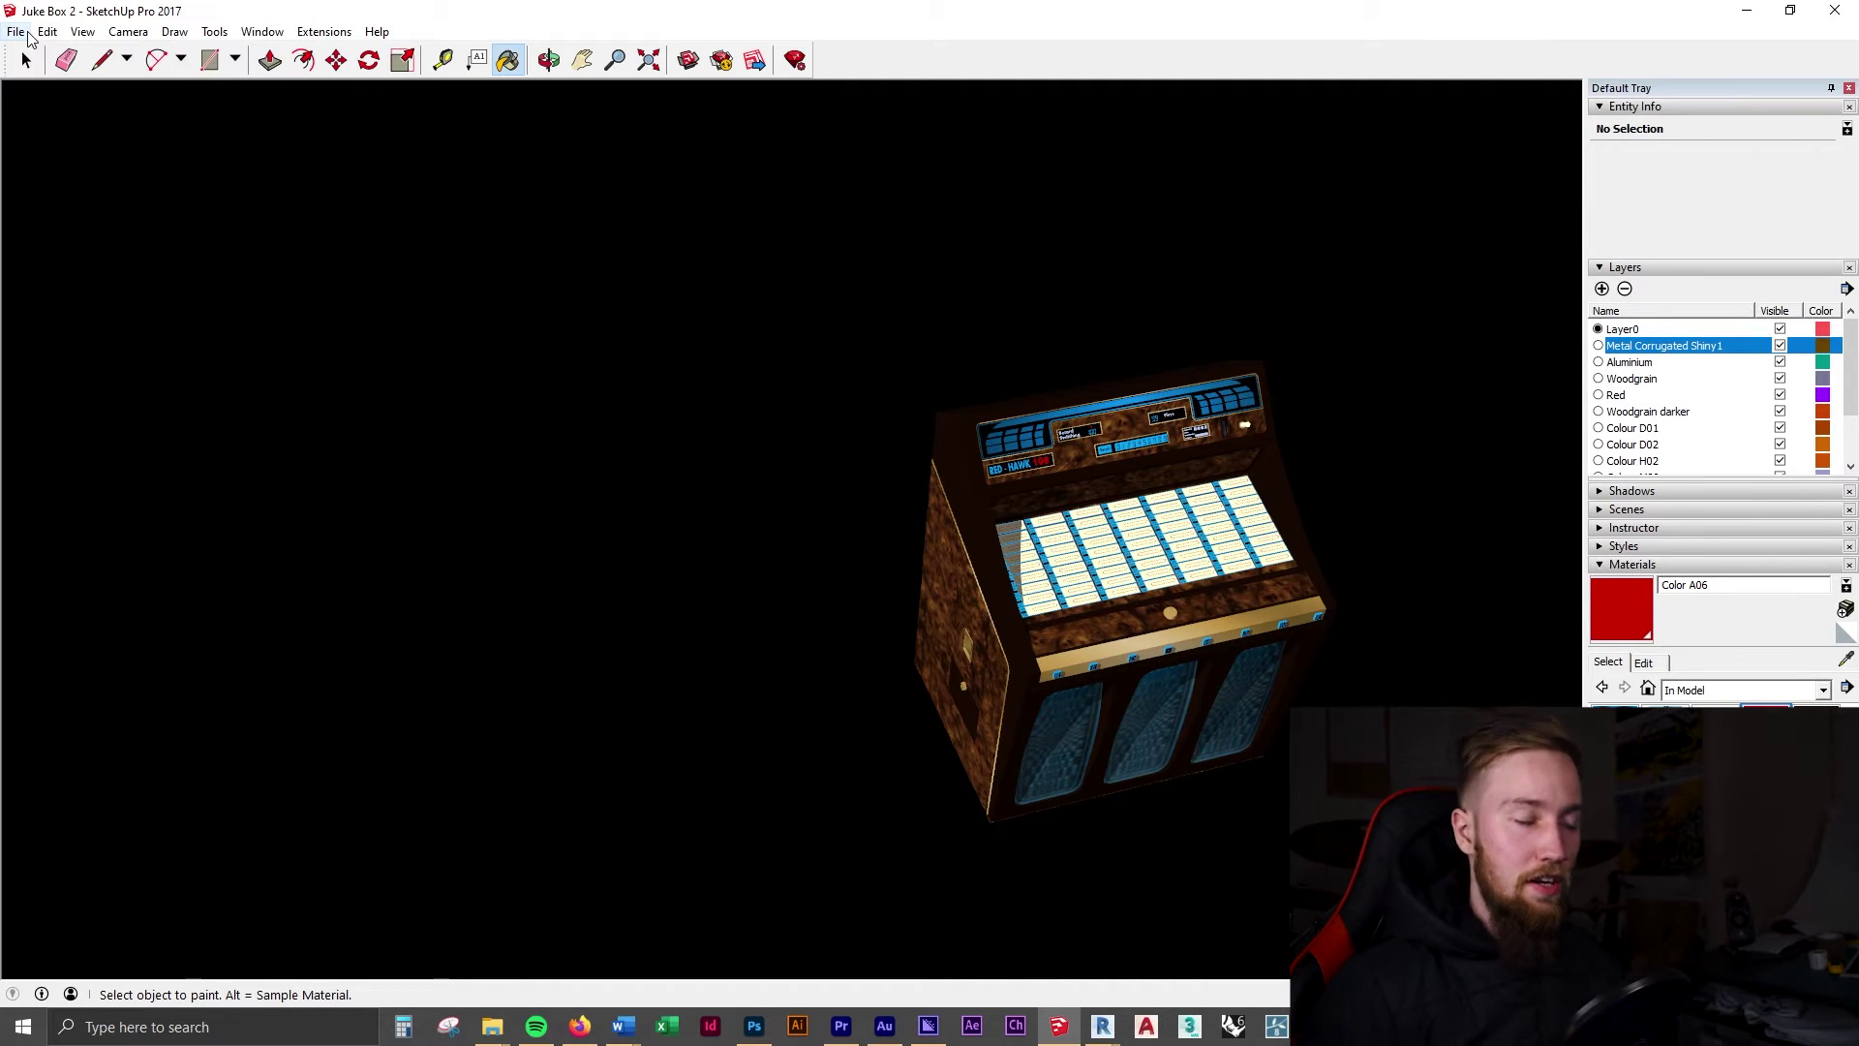
{"action": "left_click", "coordinate": [17, 32]}
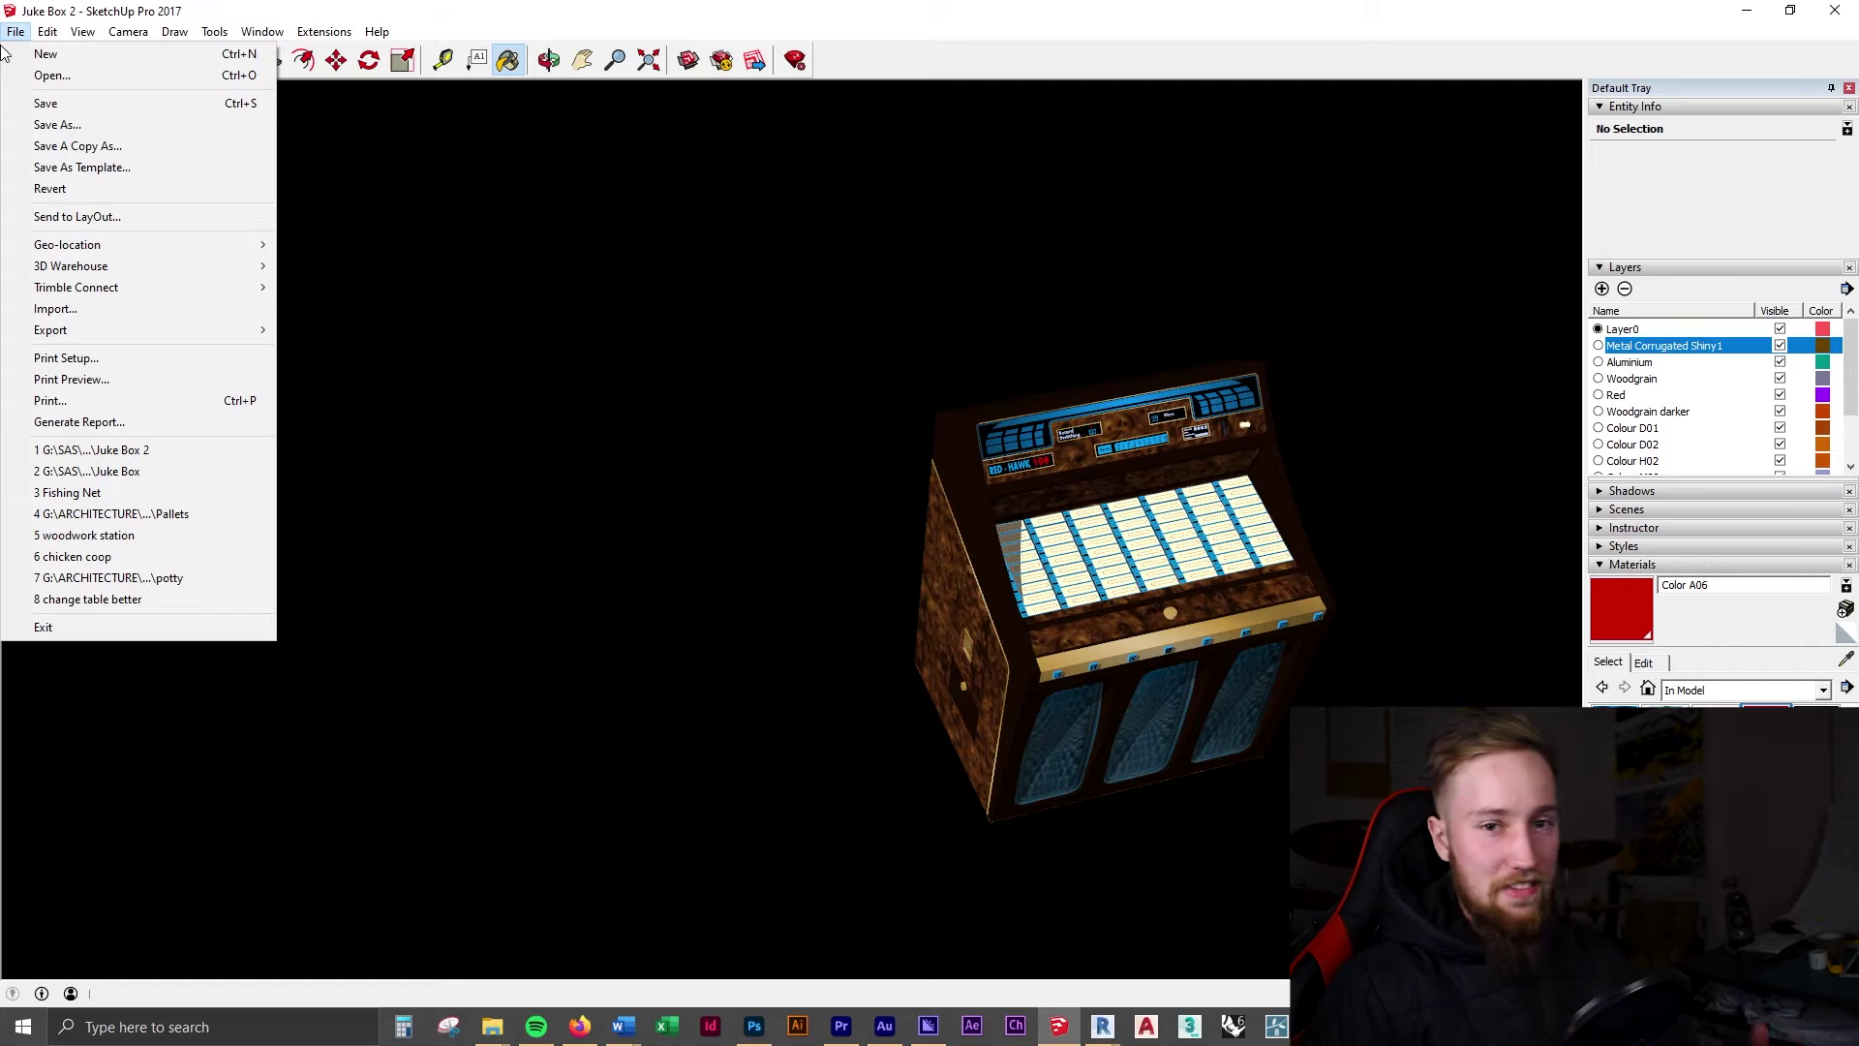
{"action": "mouse_move", "coordinate": [98, 338]}
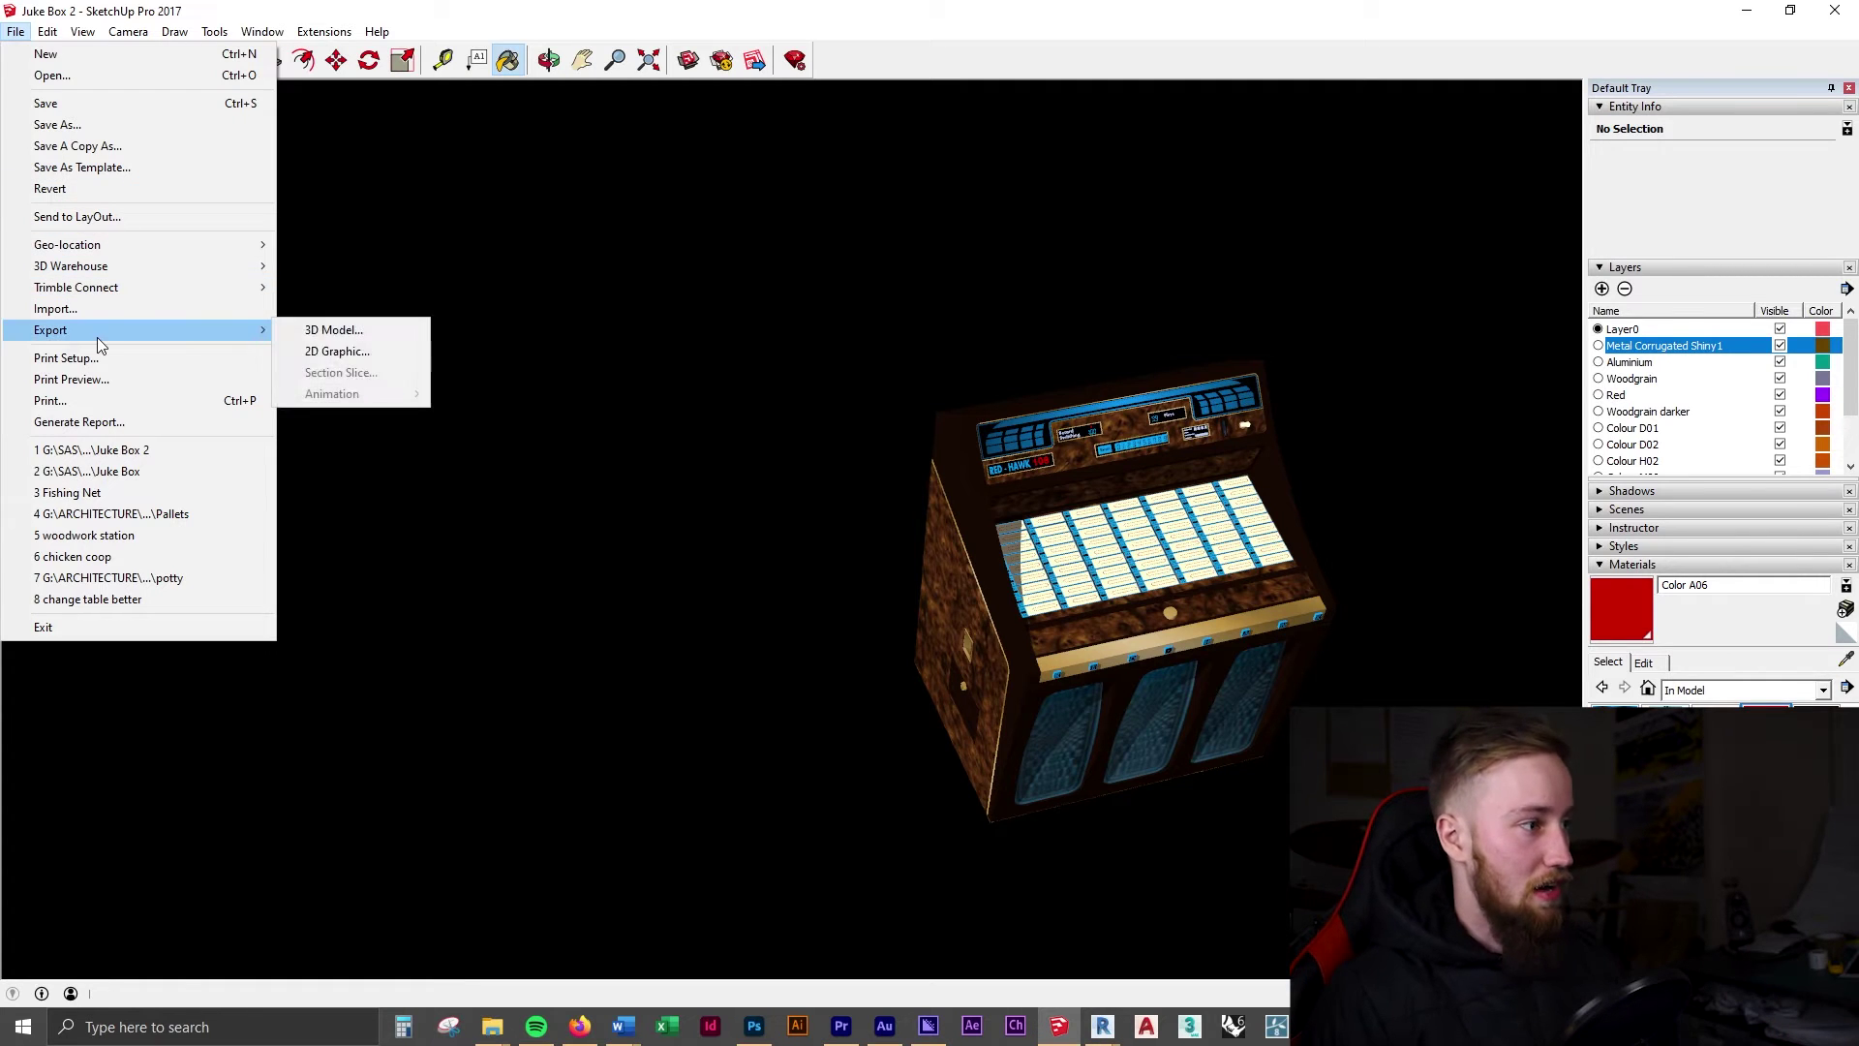
{"action": "left_click", "coordinate": [310, 331]}
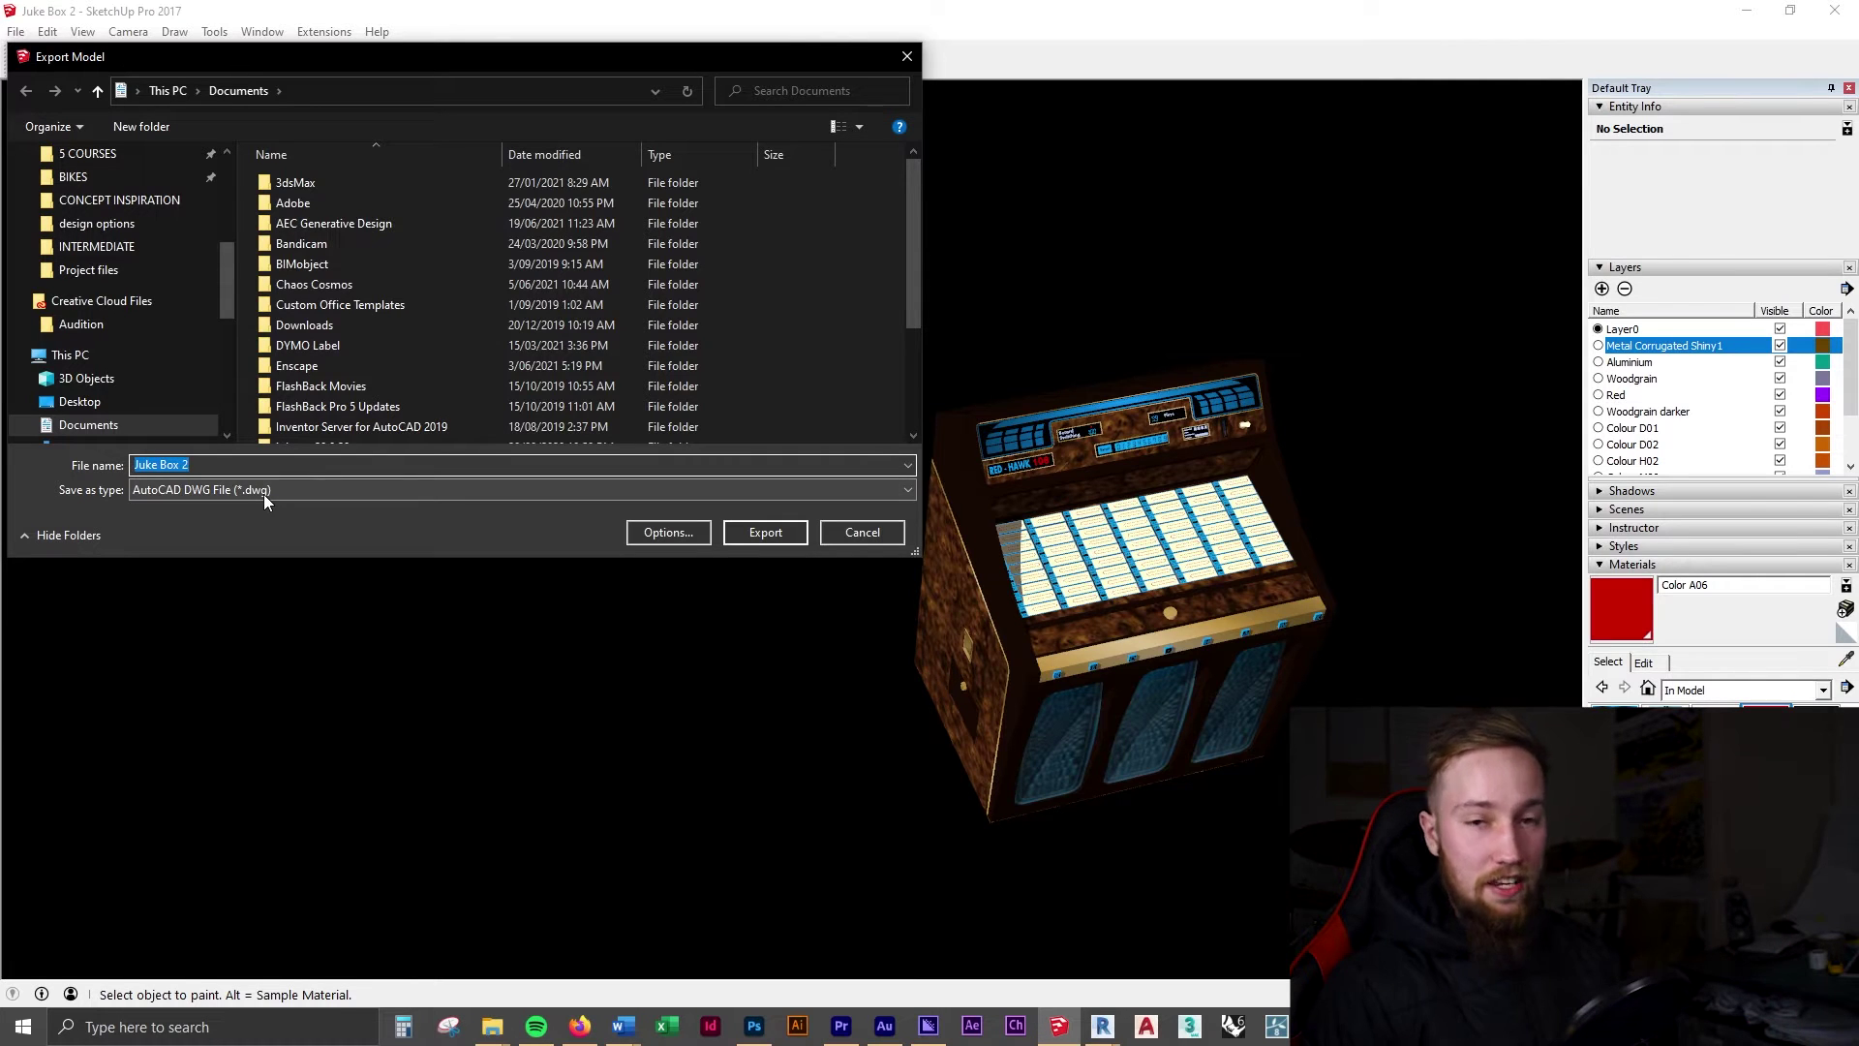
{"action": "left_click", "coordinate": [88, 270]}
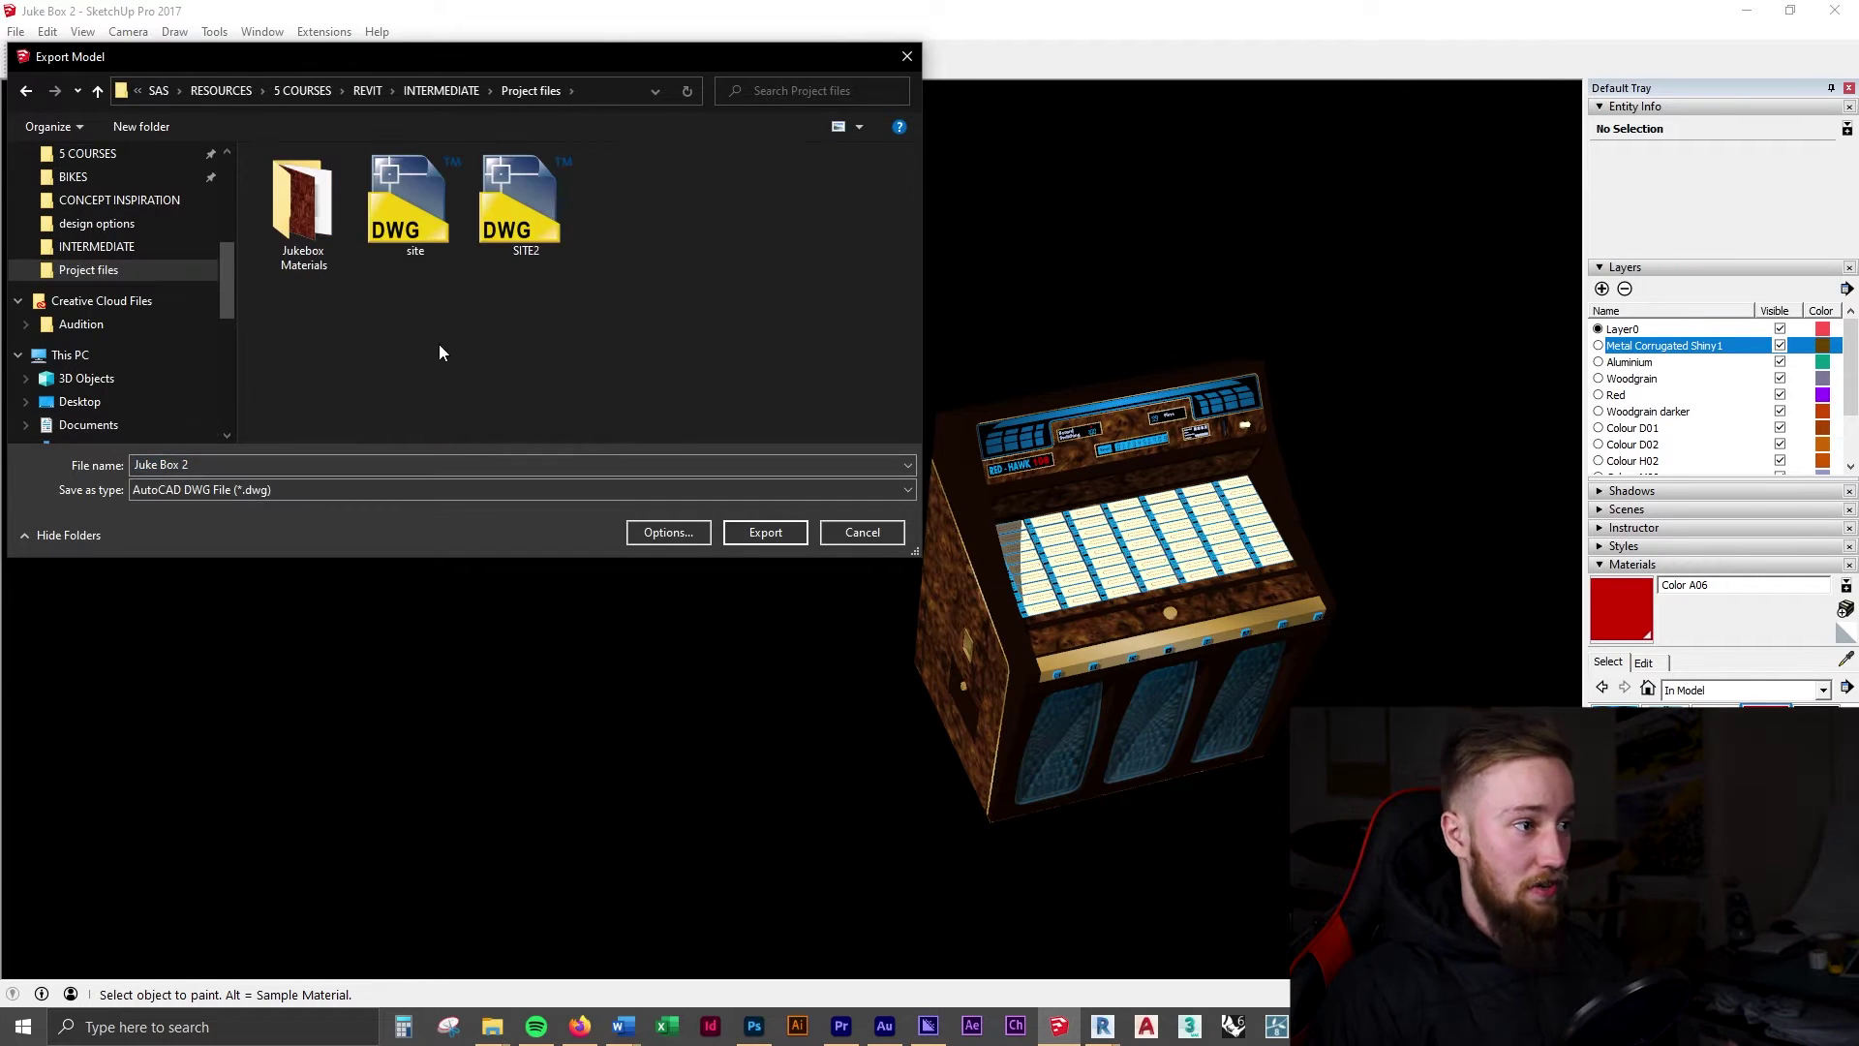
{"action": "double_click", "coordinate": [340, 223]}
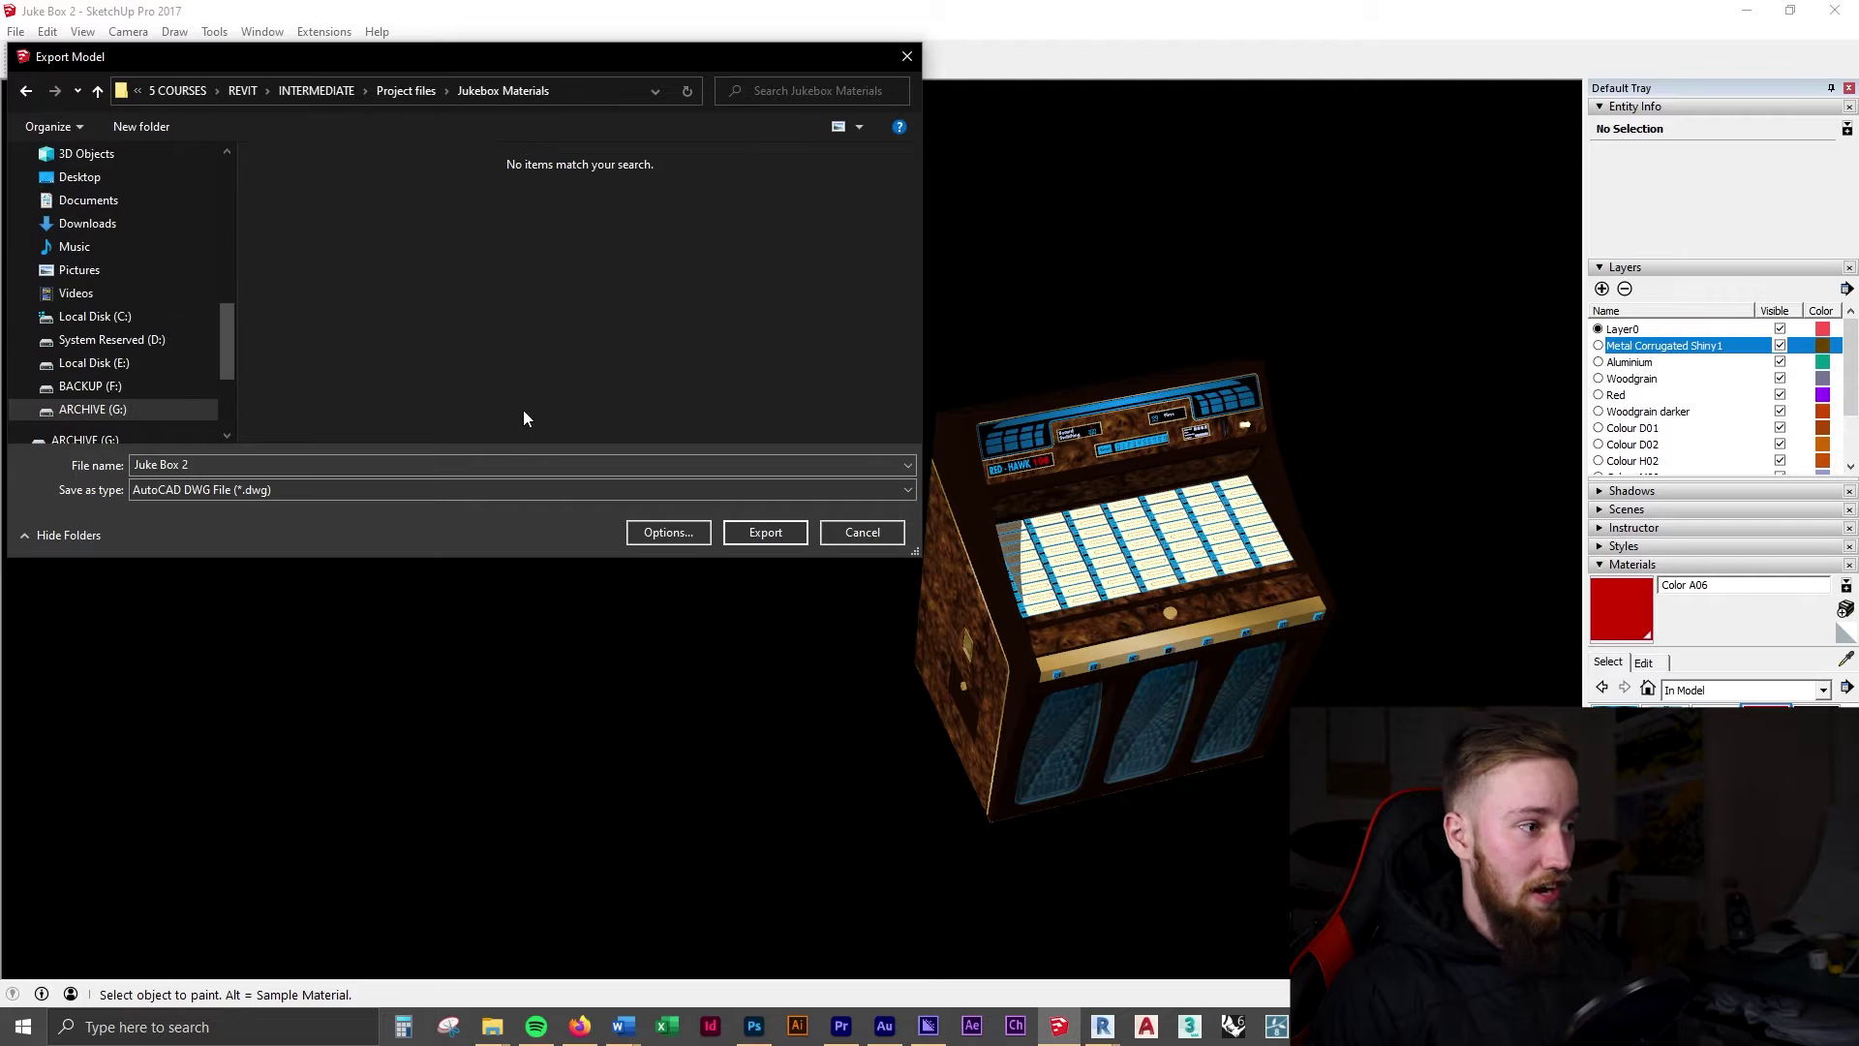
Export as AutoCAD 2013 DWG with edges off, and dismiss the audit message.
{"action": "left_click", "coordinate": [665, 532]}
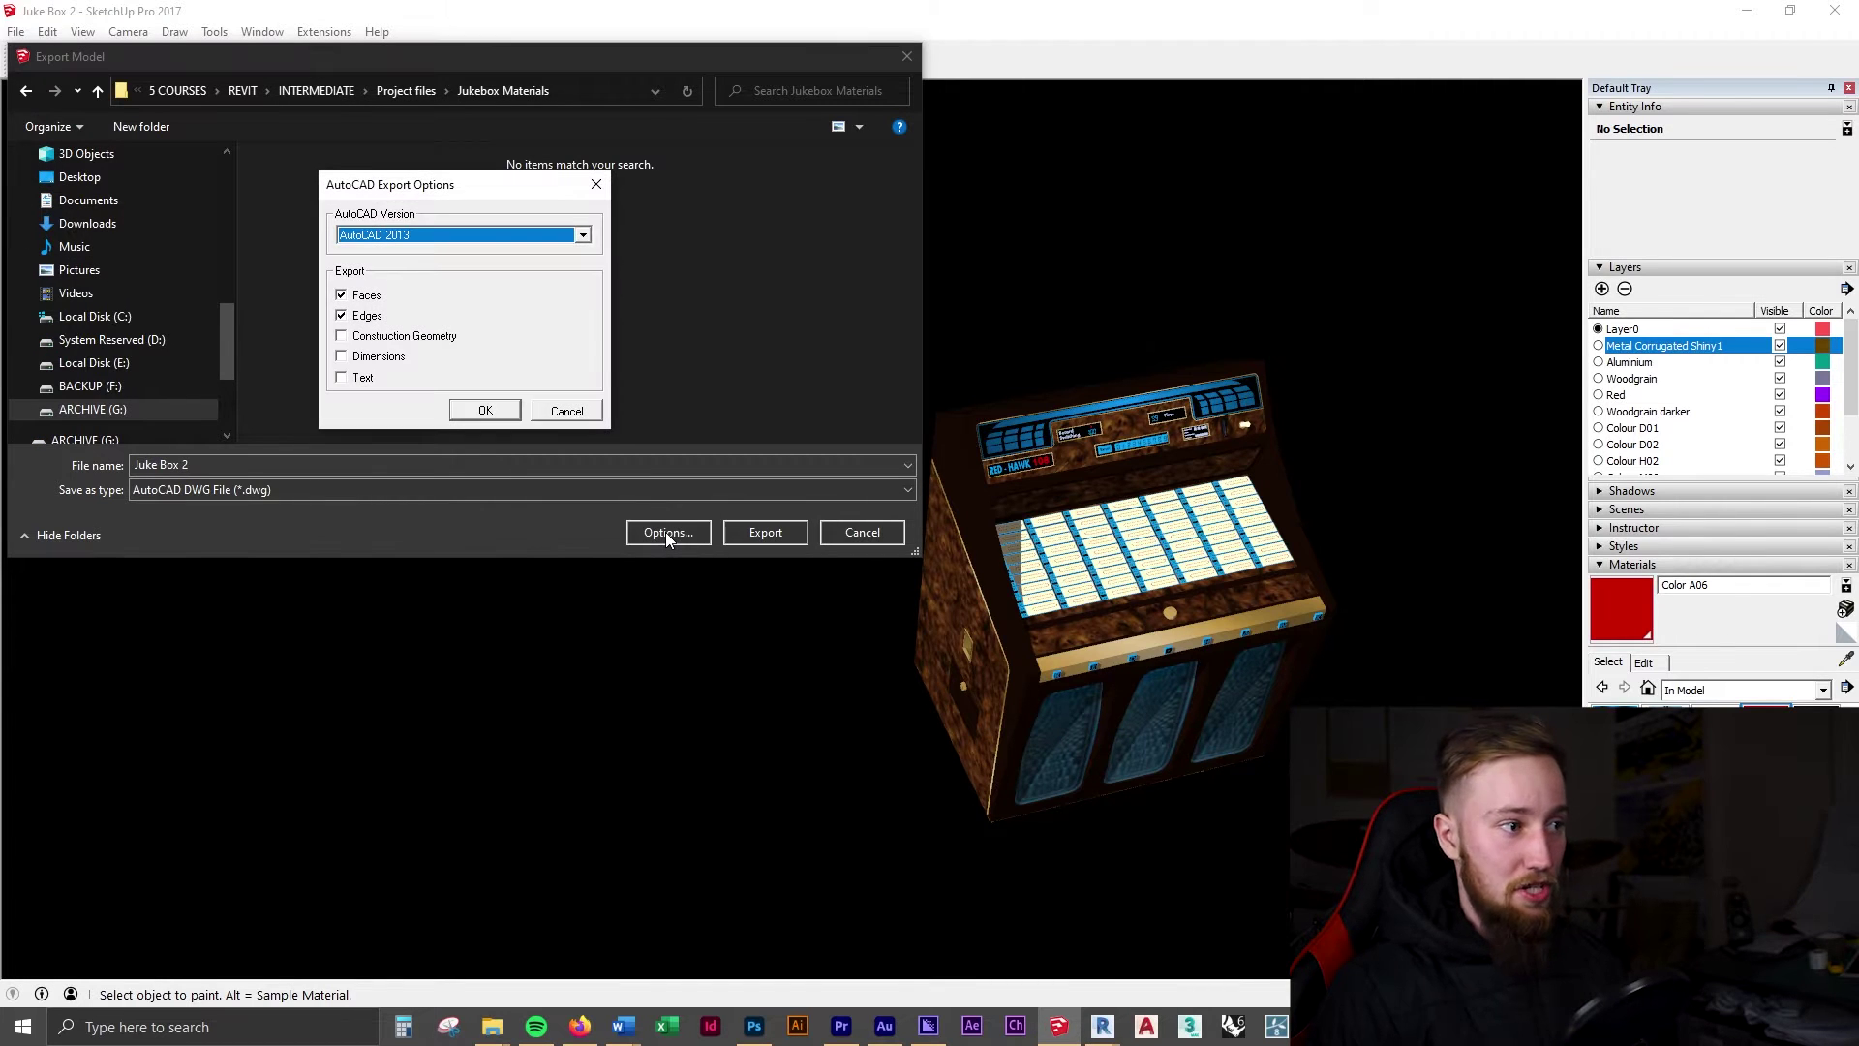
{"action": "left_click", "coordinate": [341, 316]}
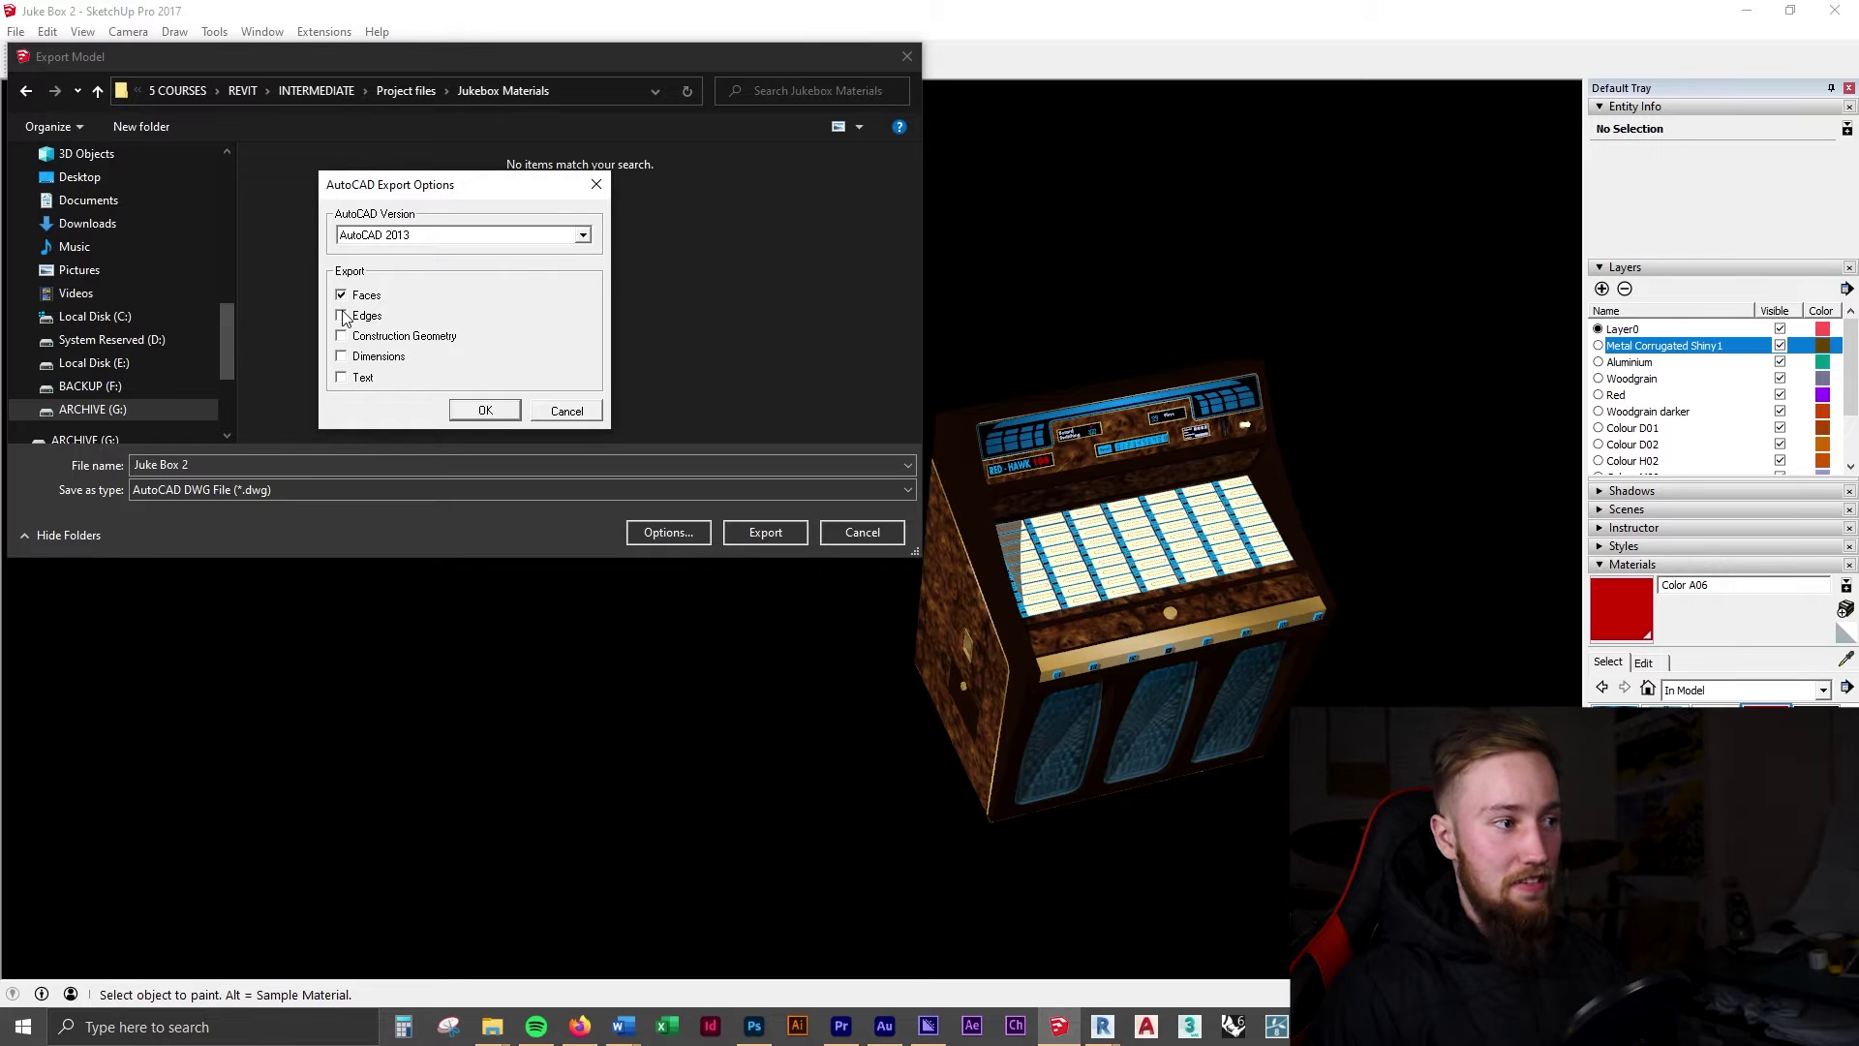
{"action": "left_click", "coordinate": [485, 235]}
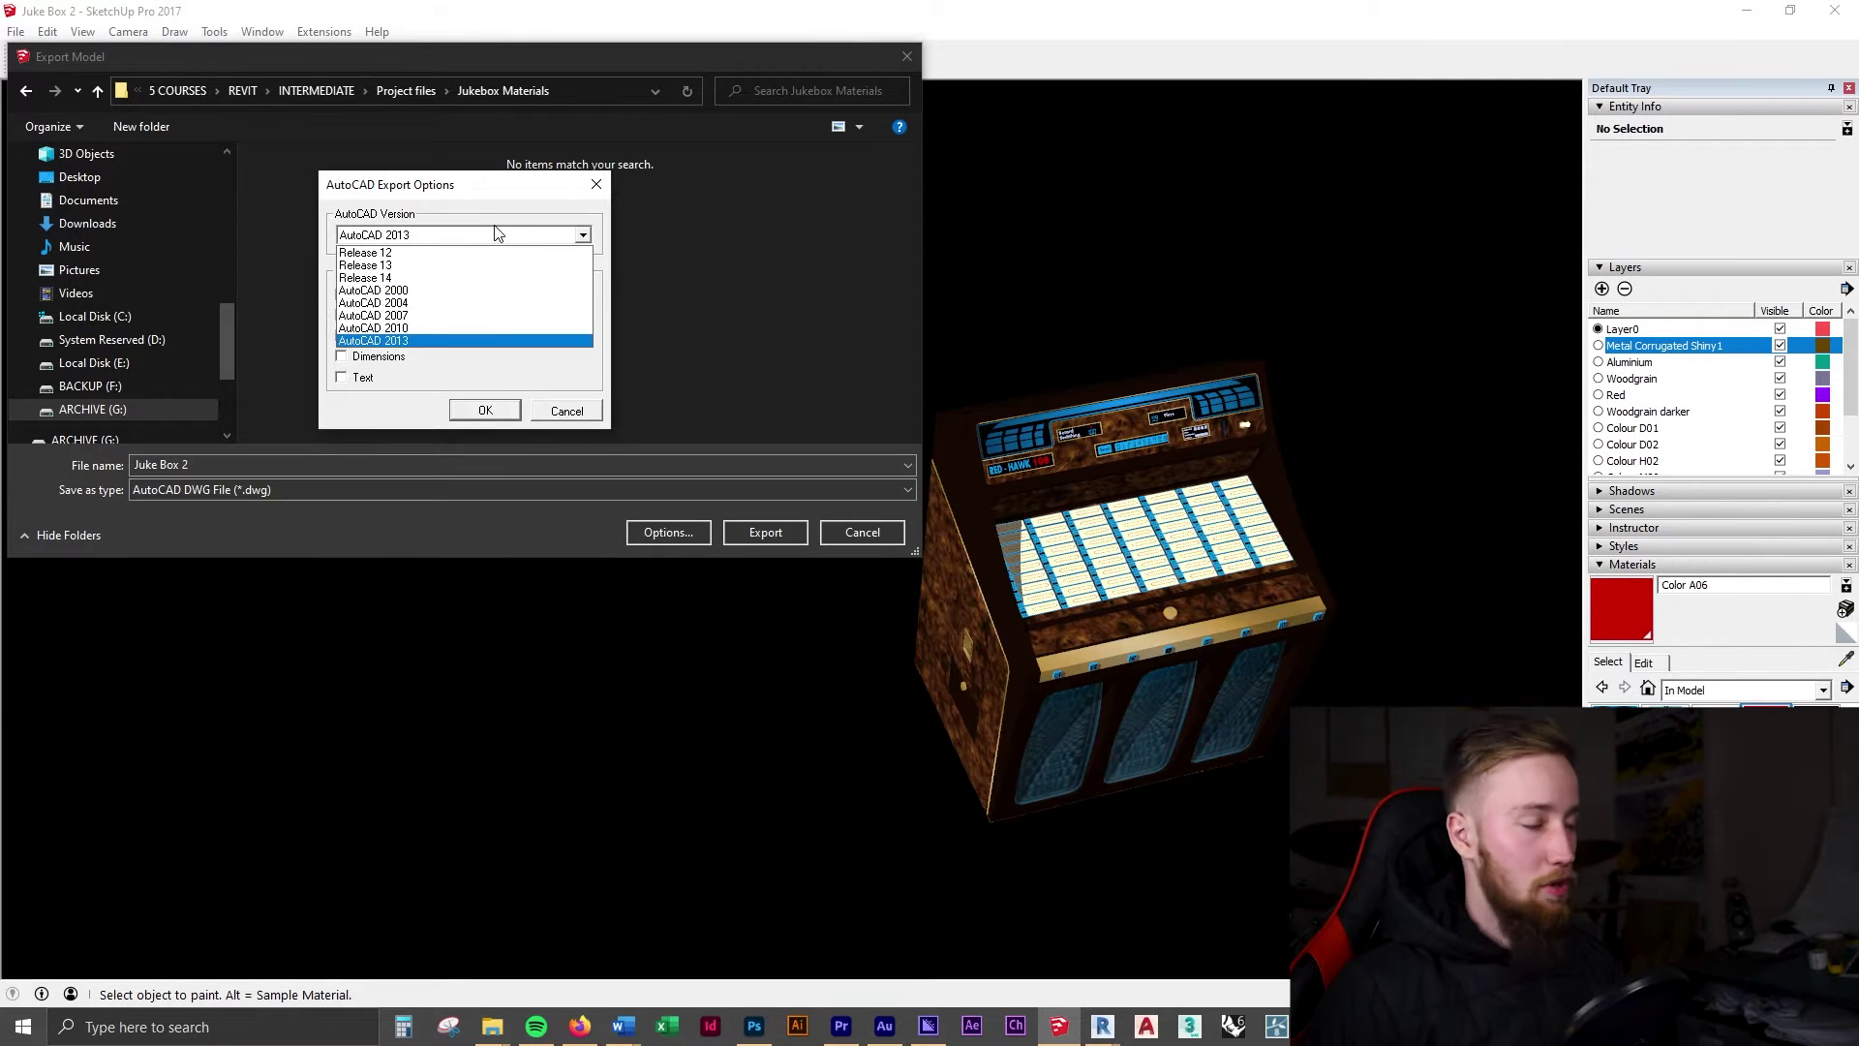
{"action": "left_click", "coordinate": [414, 343]}
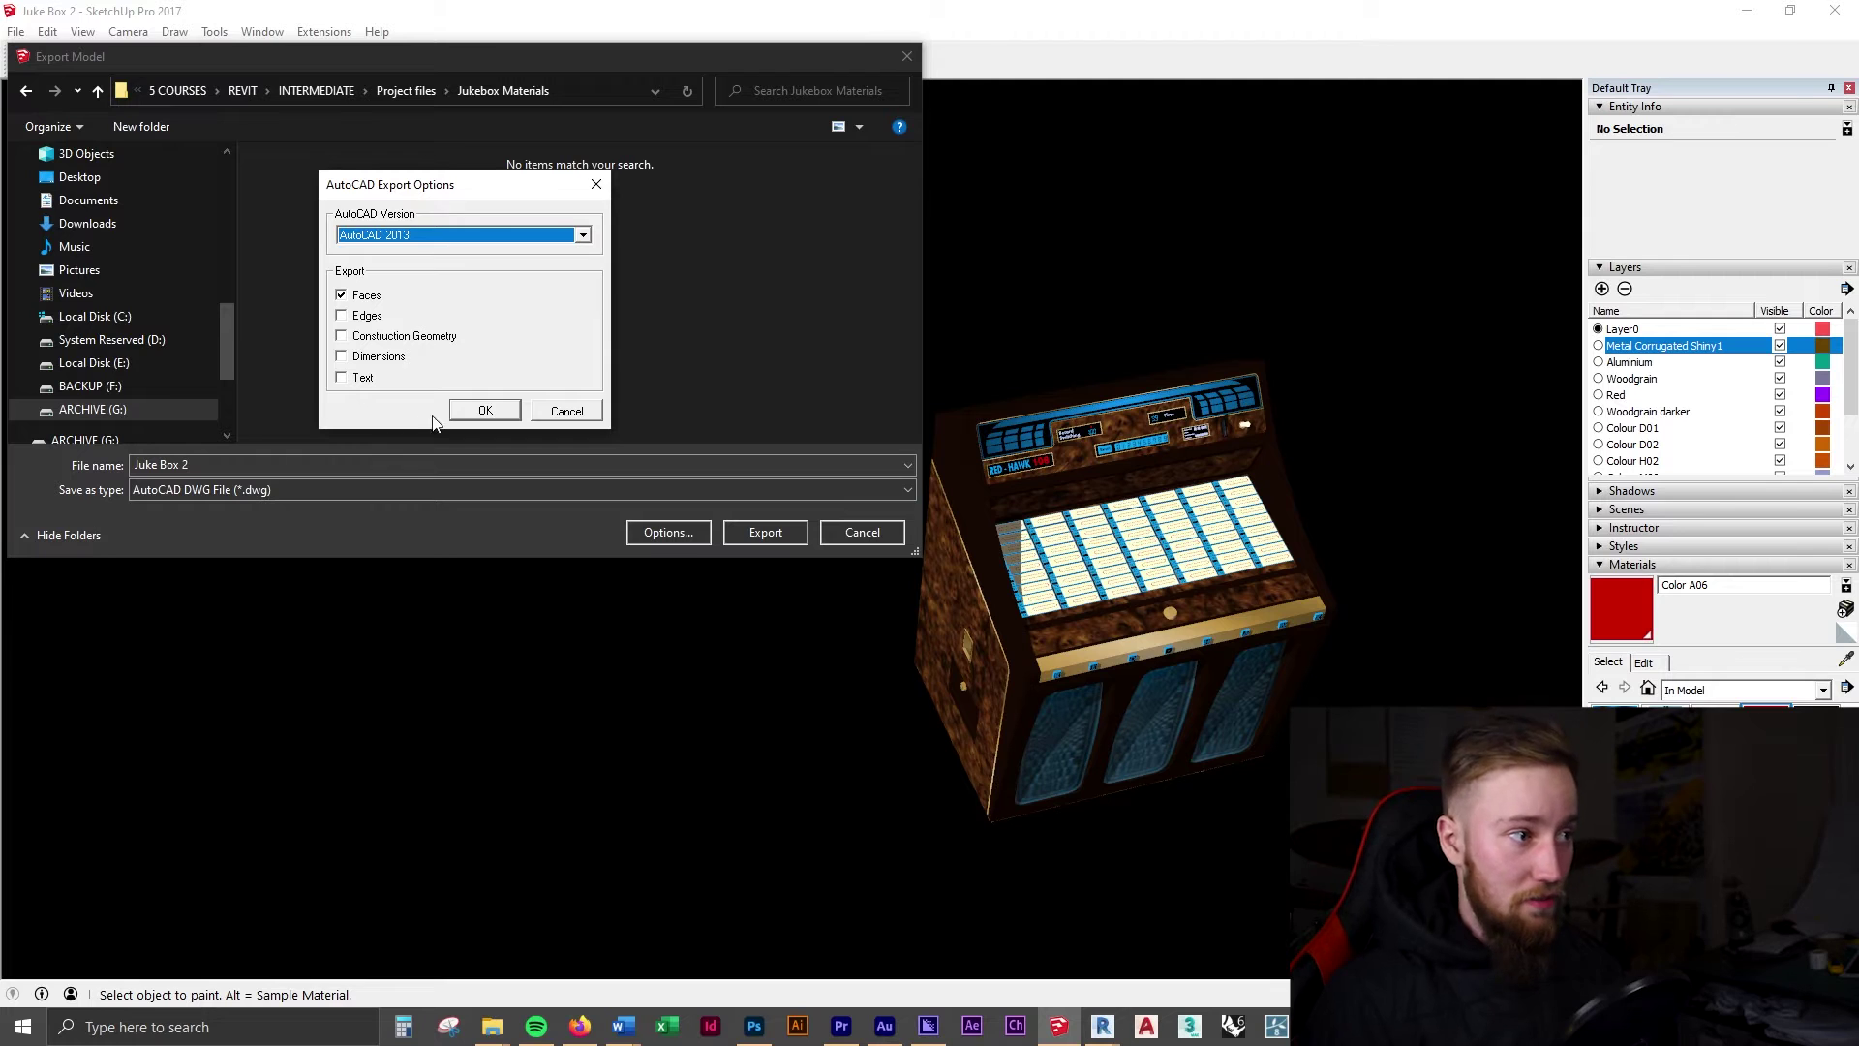
{"action": "left_click", "coordinate": [487, 411]}
{"action": "left_click", "coordinate": [765, 533]}
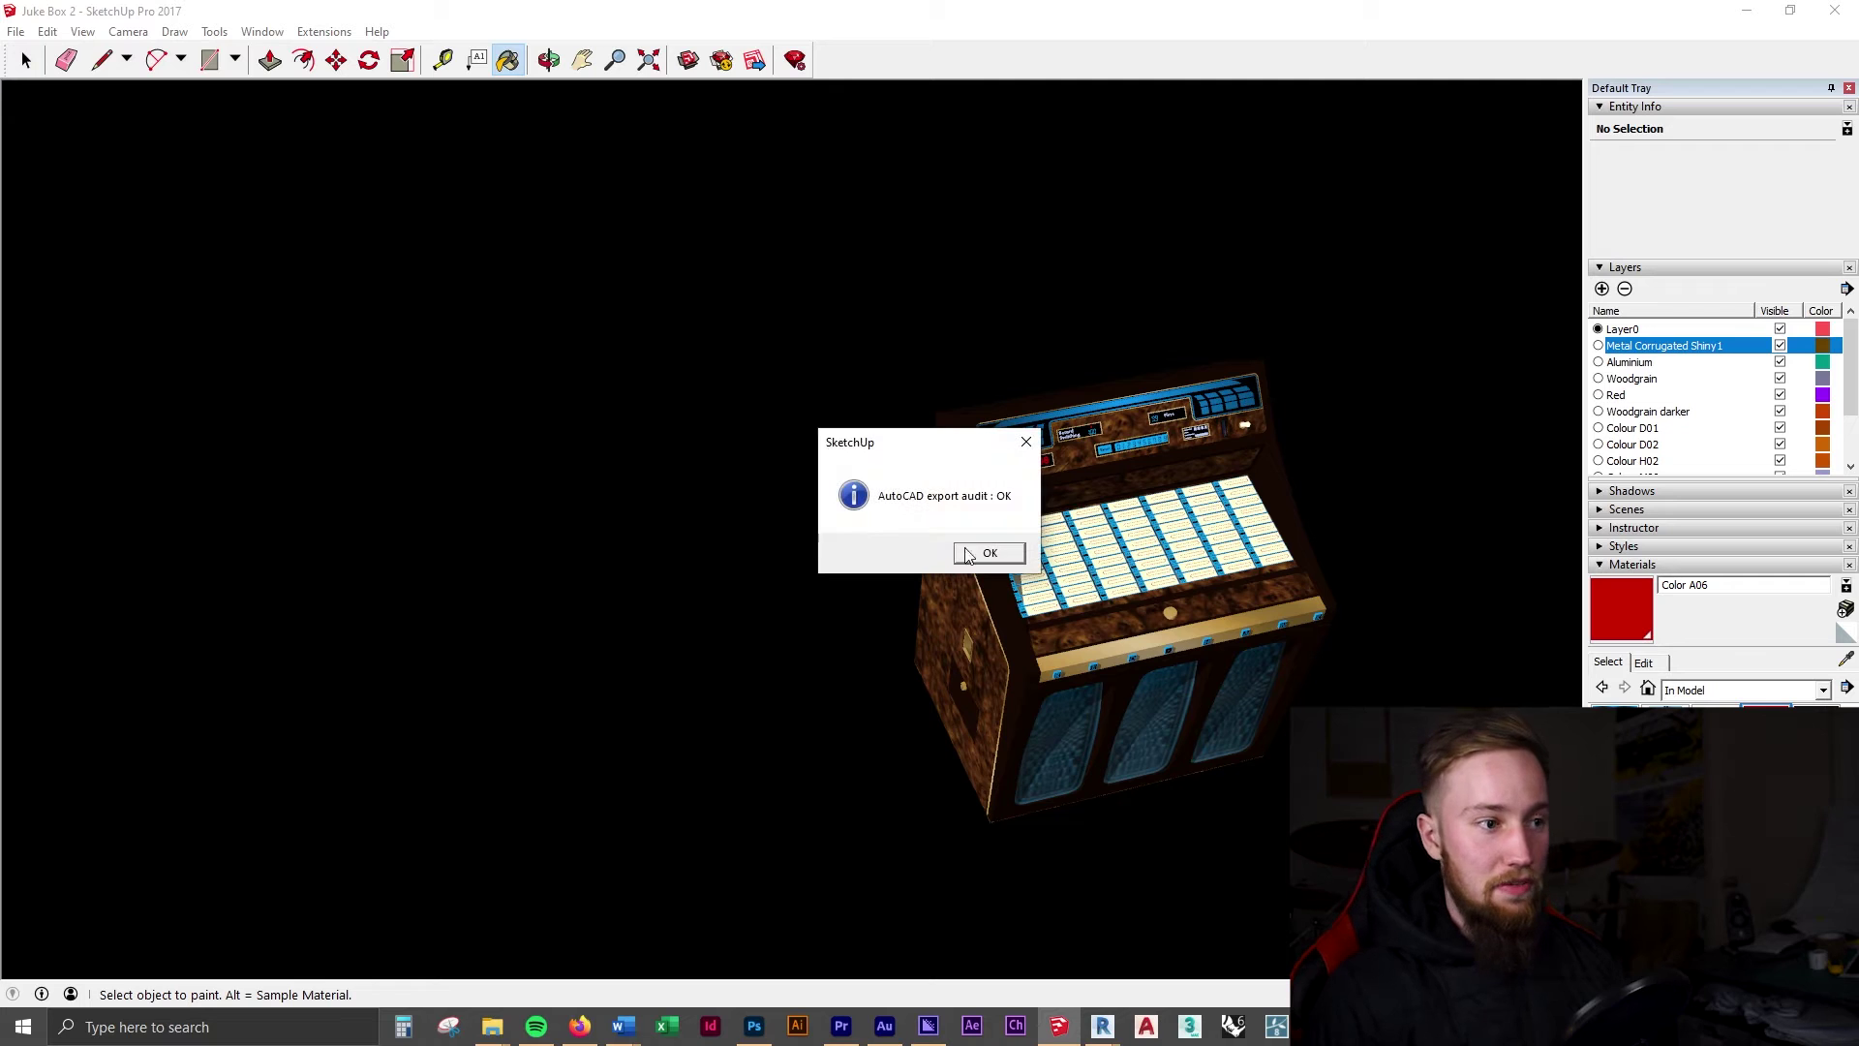
{"action": "left_click", "coordinate": [986, 552]}
Open Juke Box 2.dwg in AutoCAD, set all objects' colour to ByLayer, and save.
{"action": "double_click", "coordinate": [1656, 480]}
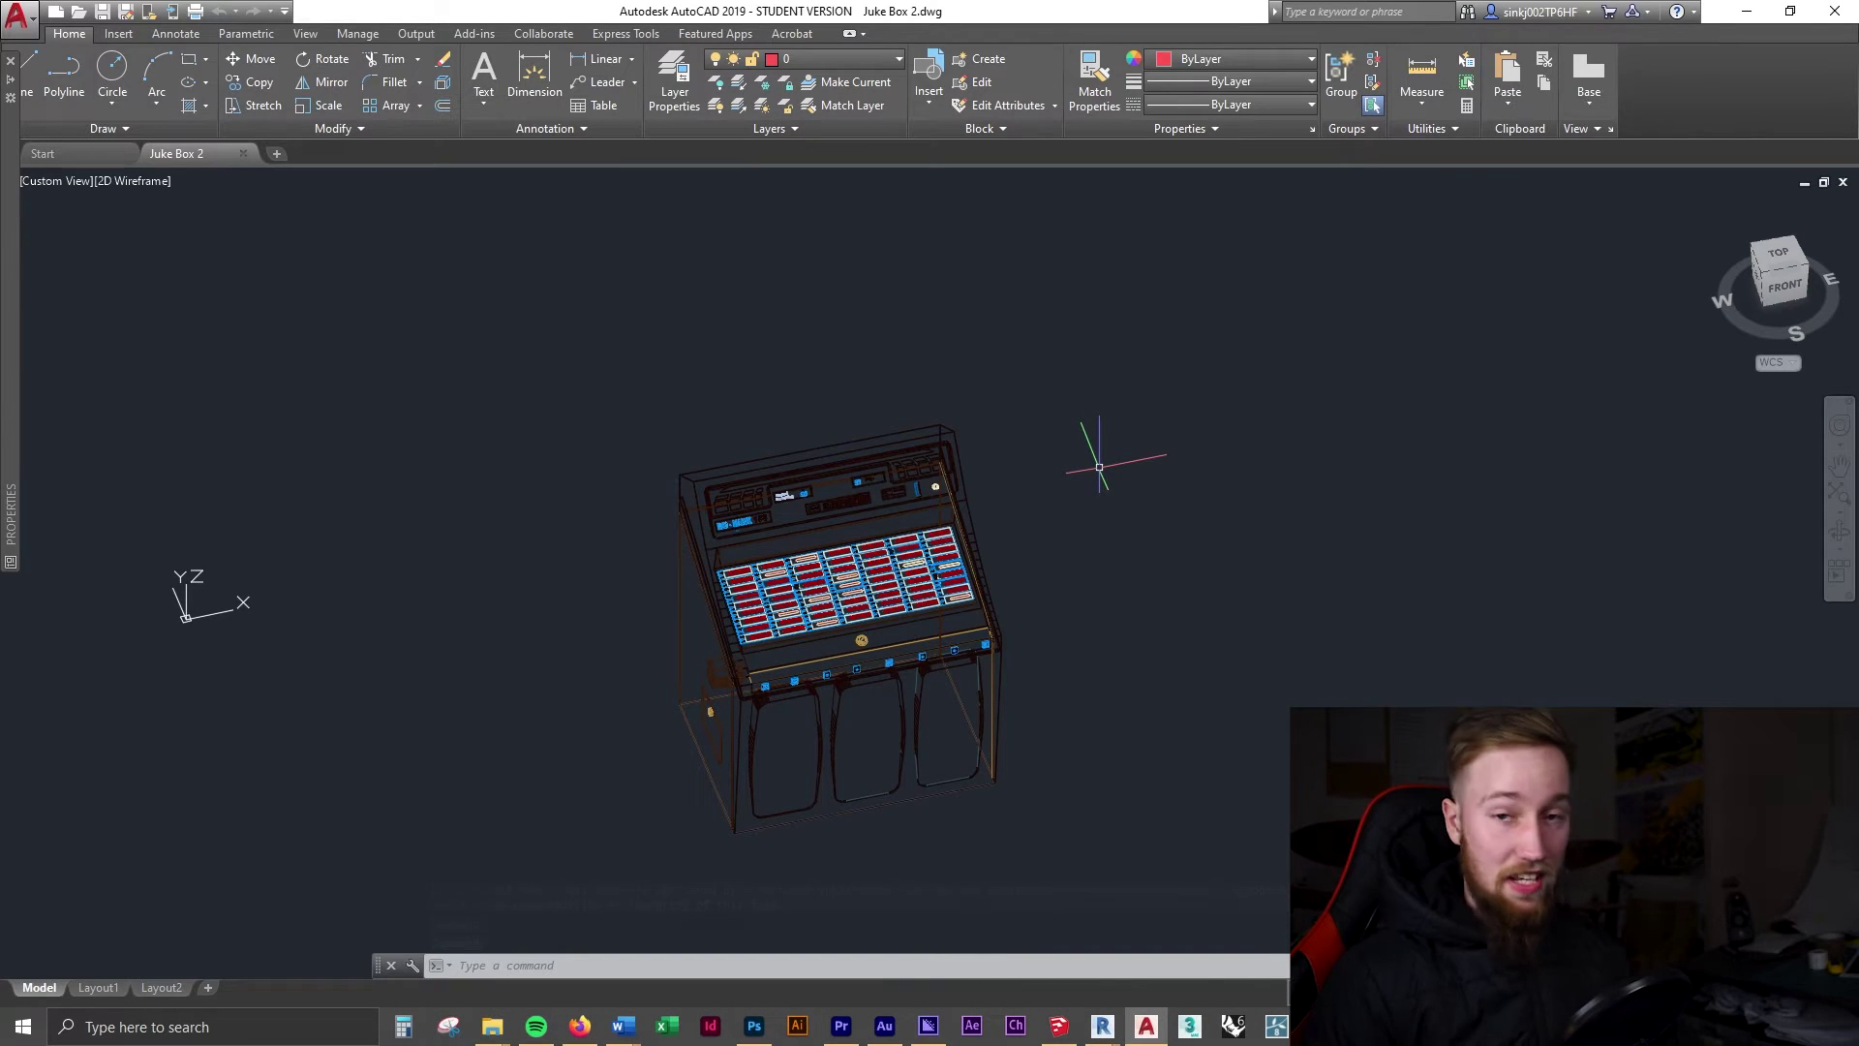
{"action": "key", "text": "ctrl+a"}
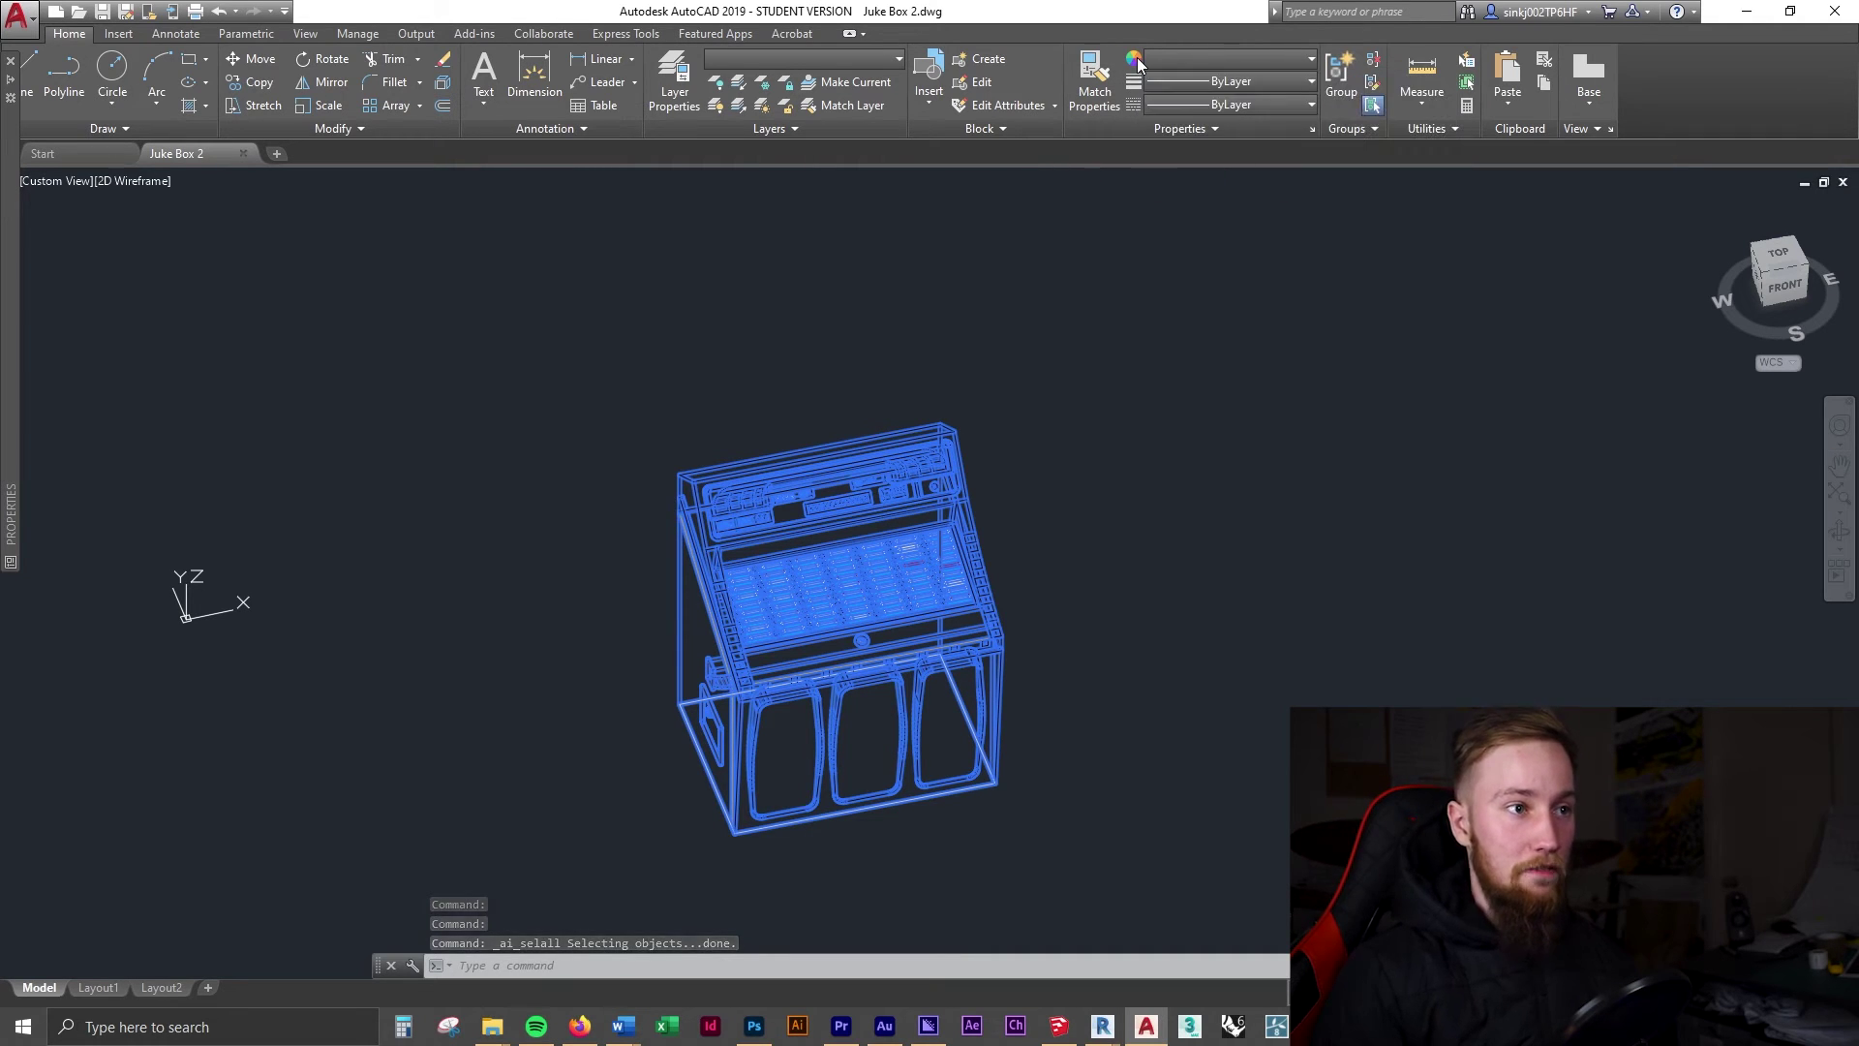
{"action": "left_click", "coordinate": [1246, 62]}
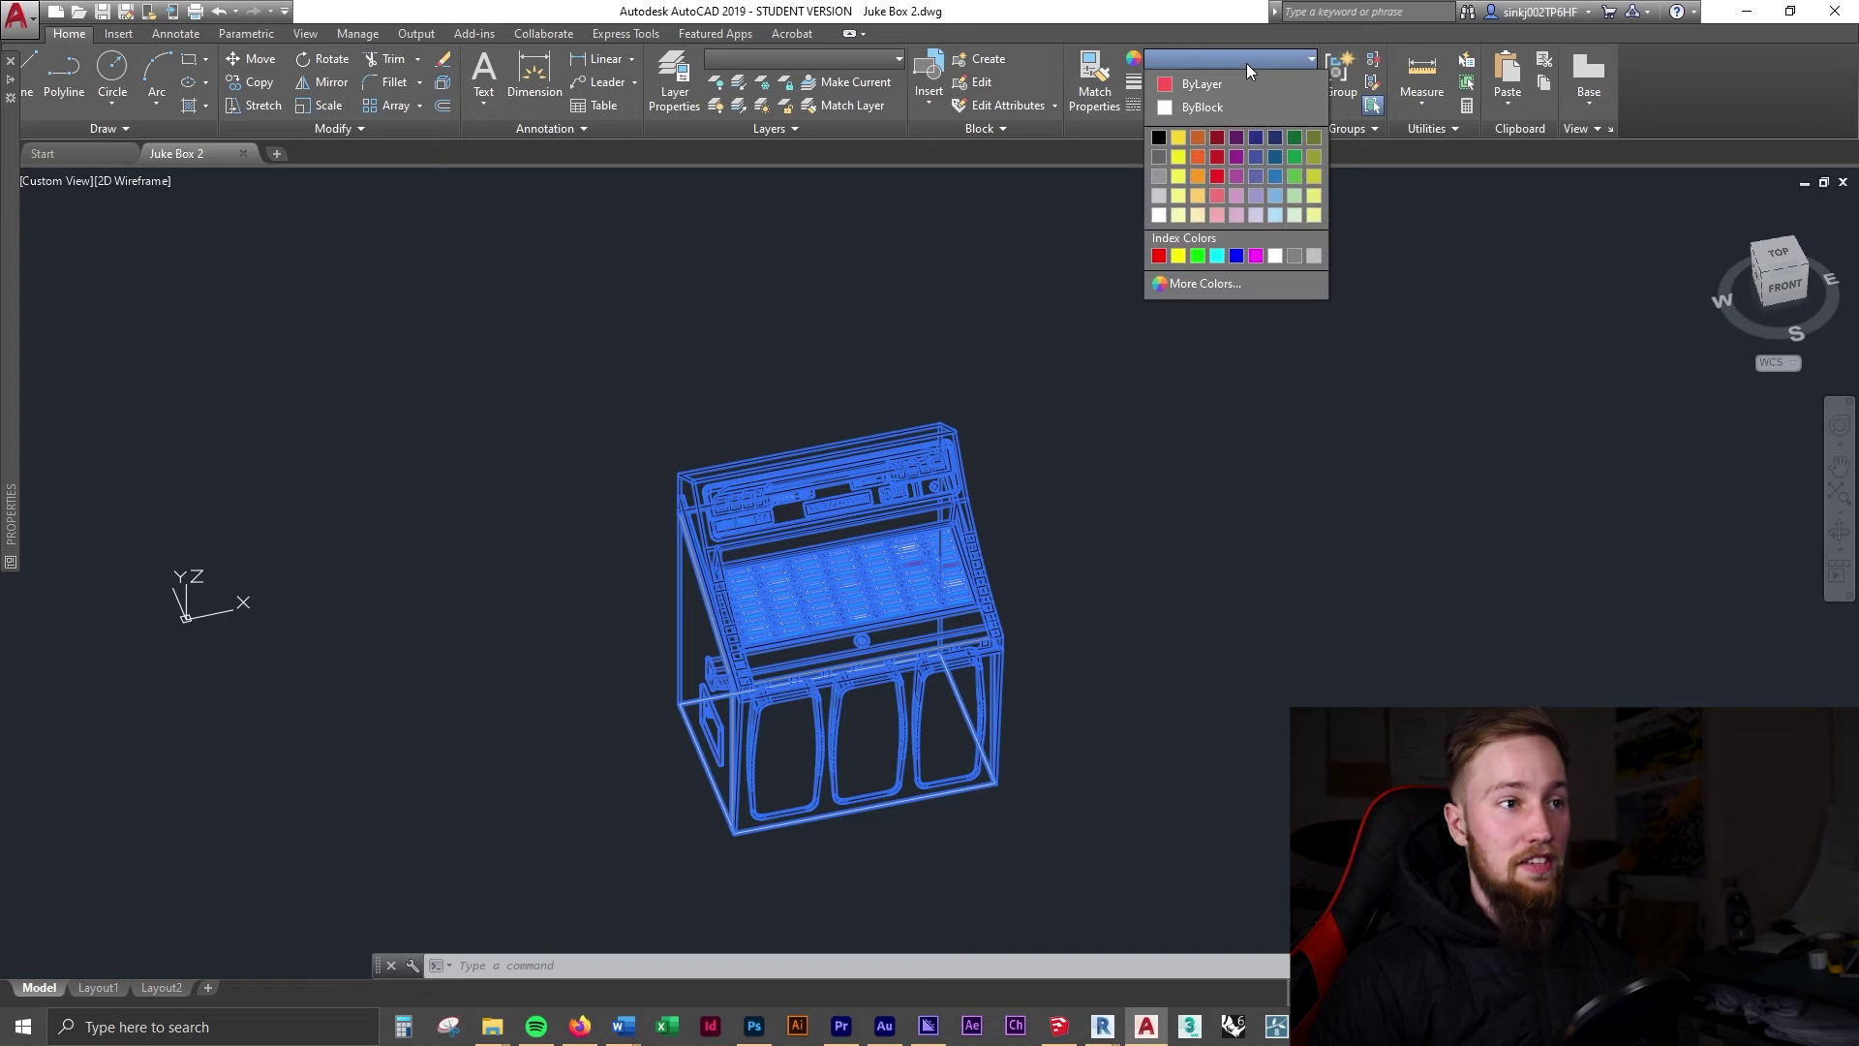
{"action": "left_click", "coordinate": [1234, 83]}
{"action": "key", "text": "Escape"}
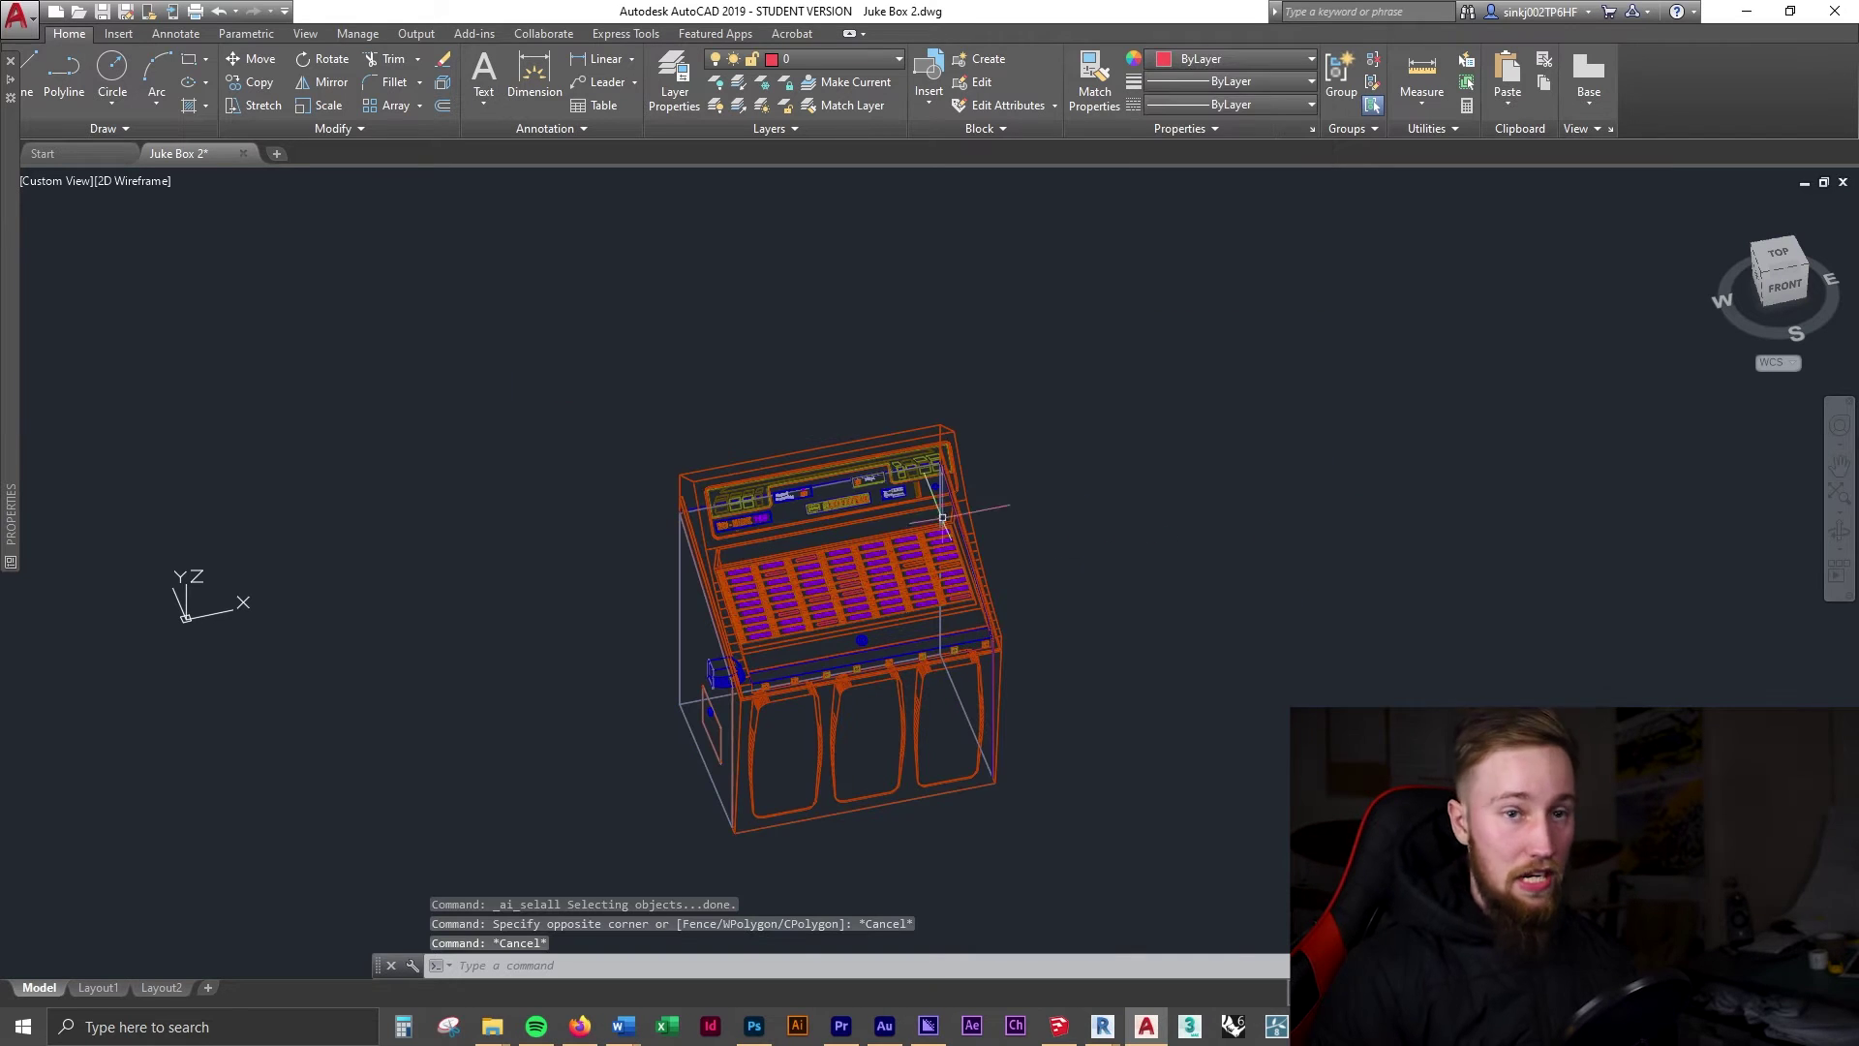
{"action": "left_click", "coordinate": [103, 13]}
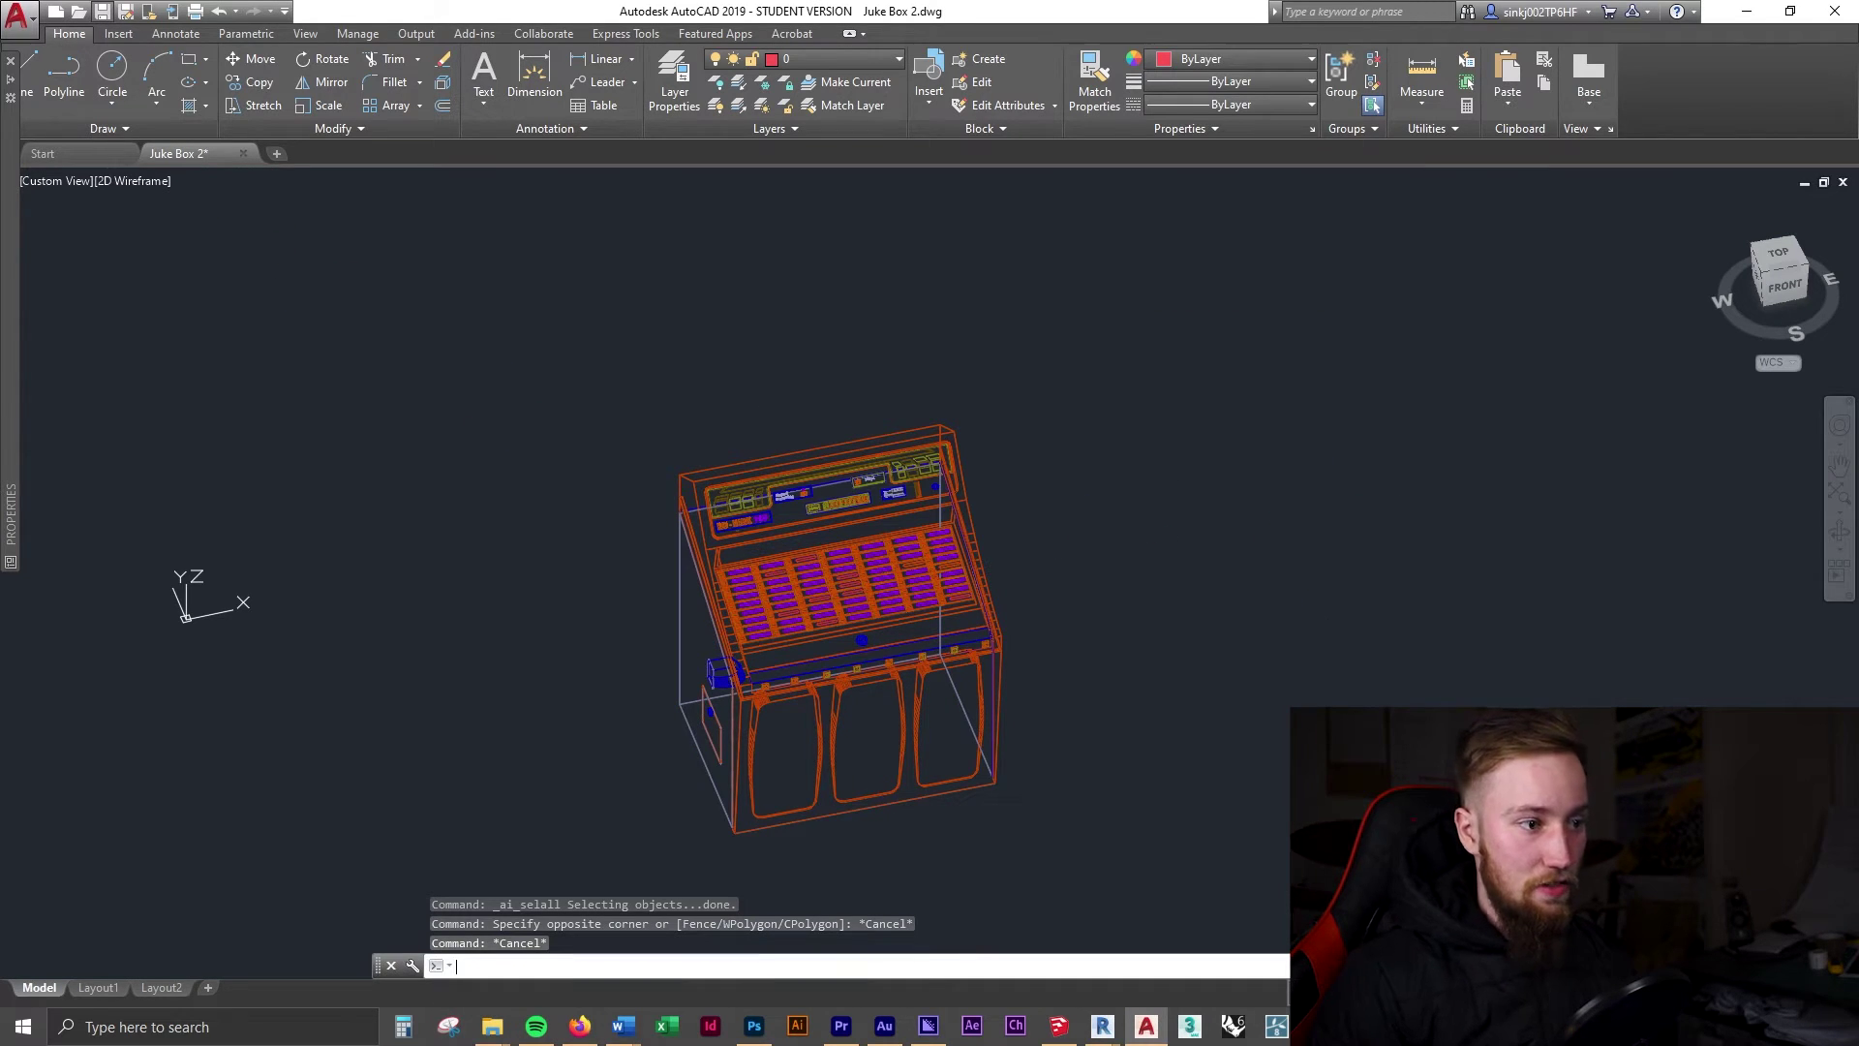
Switch from the Jukebox Materials folder window over to Revit.
{"action": "mouse_move", "coordinate": [492, 1027]}
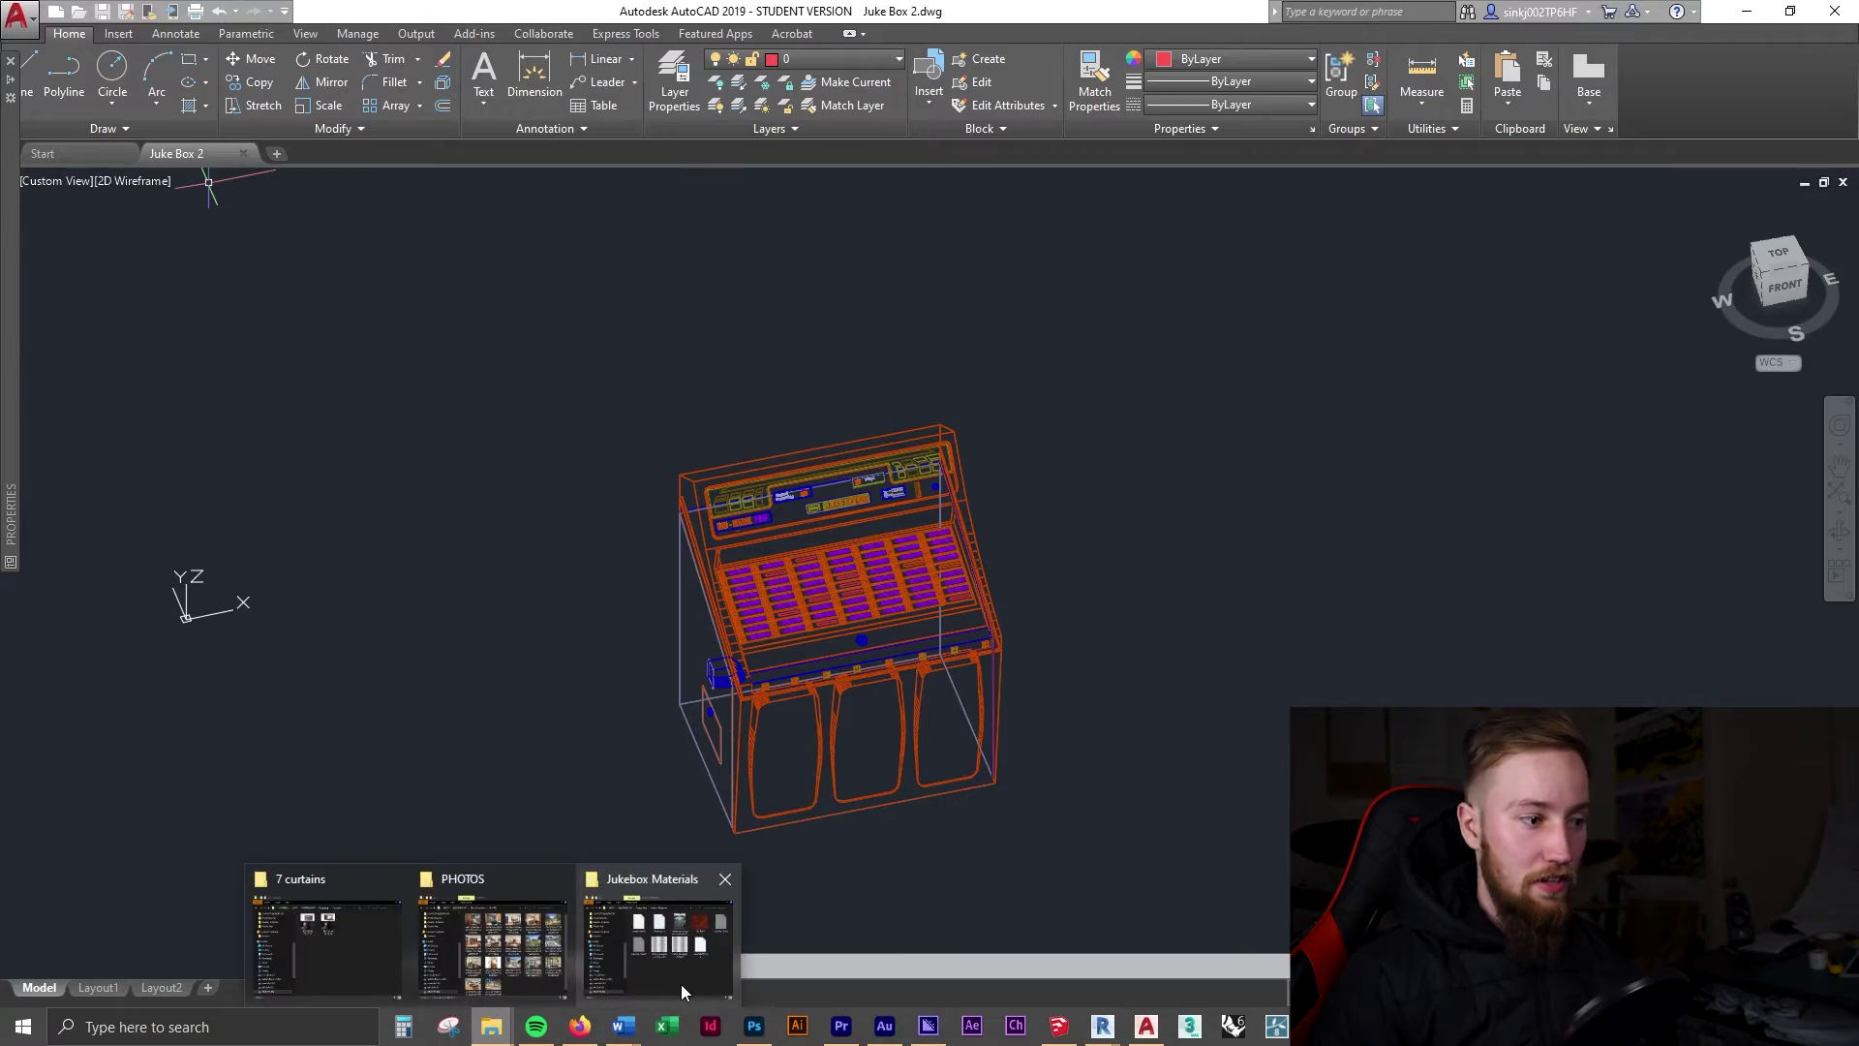
{"action": "left_click", "coordinate": [623, 966]}
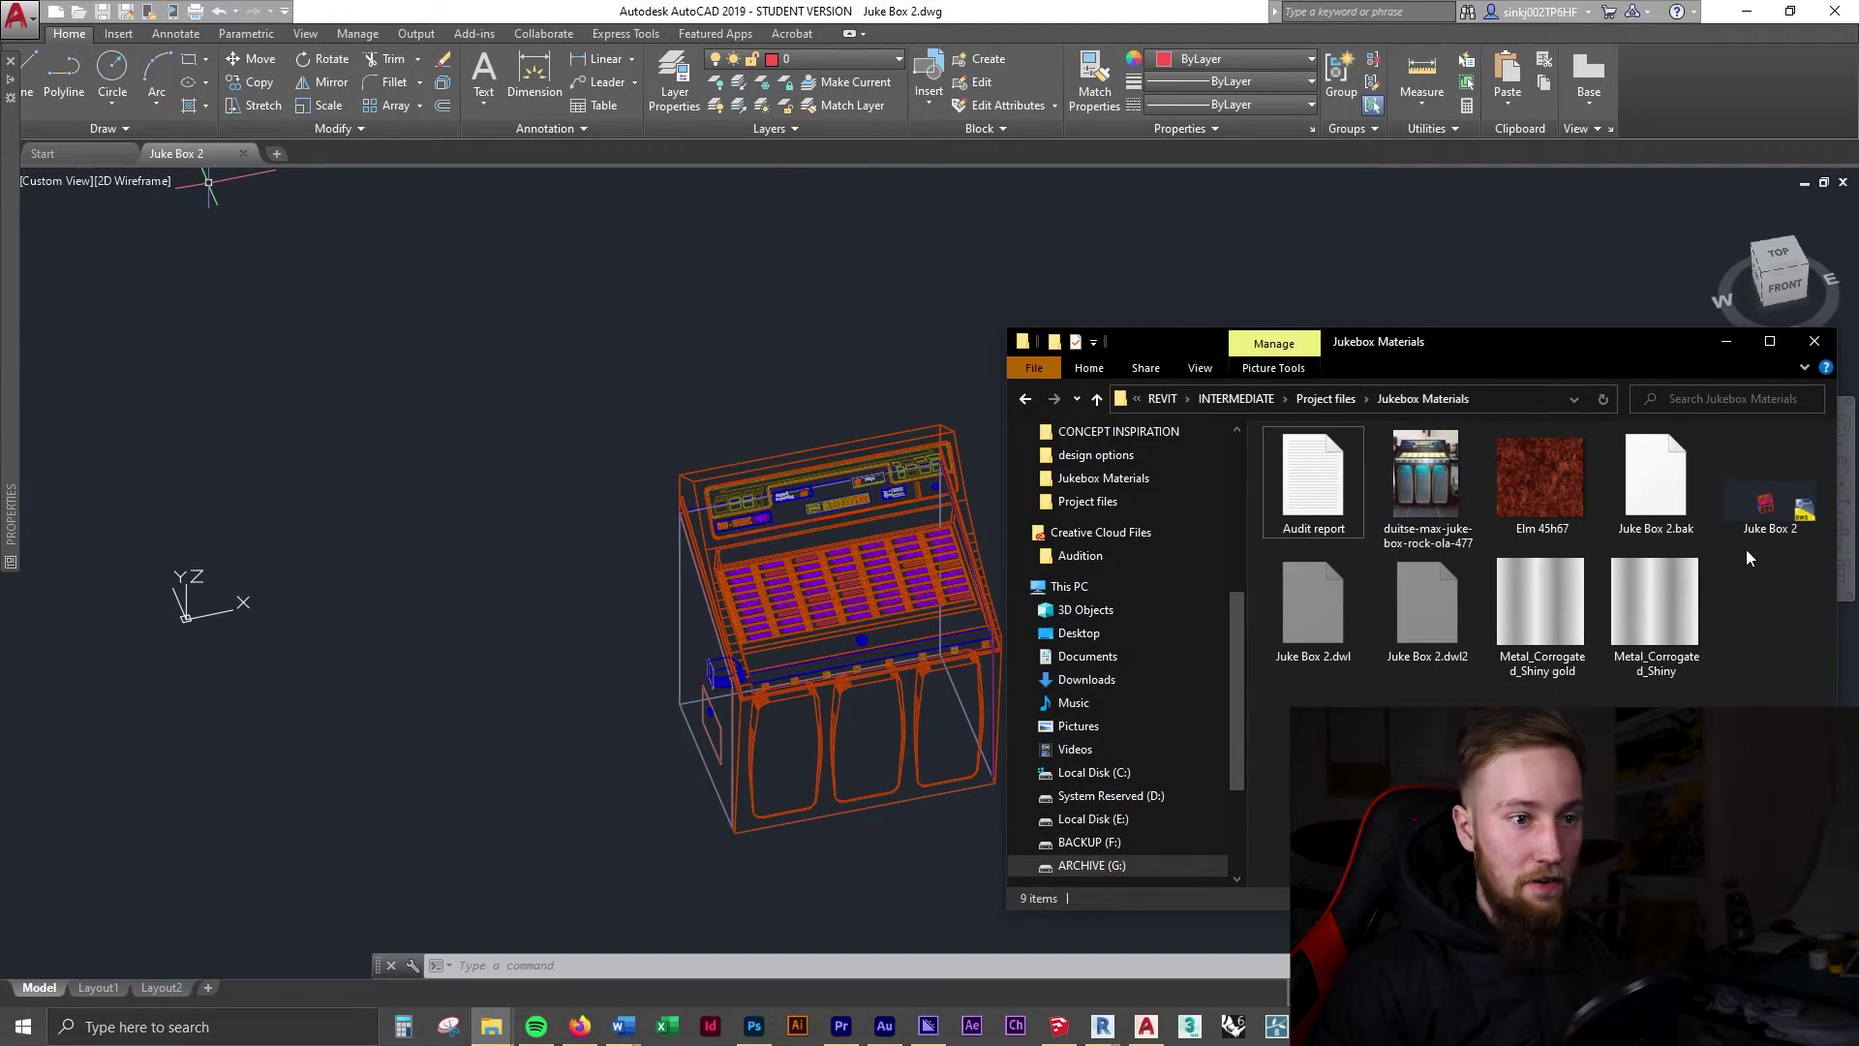
{"action": "left_click", "coordinate": [1101, 1027]}
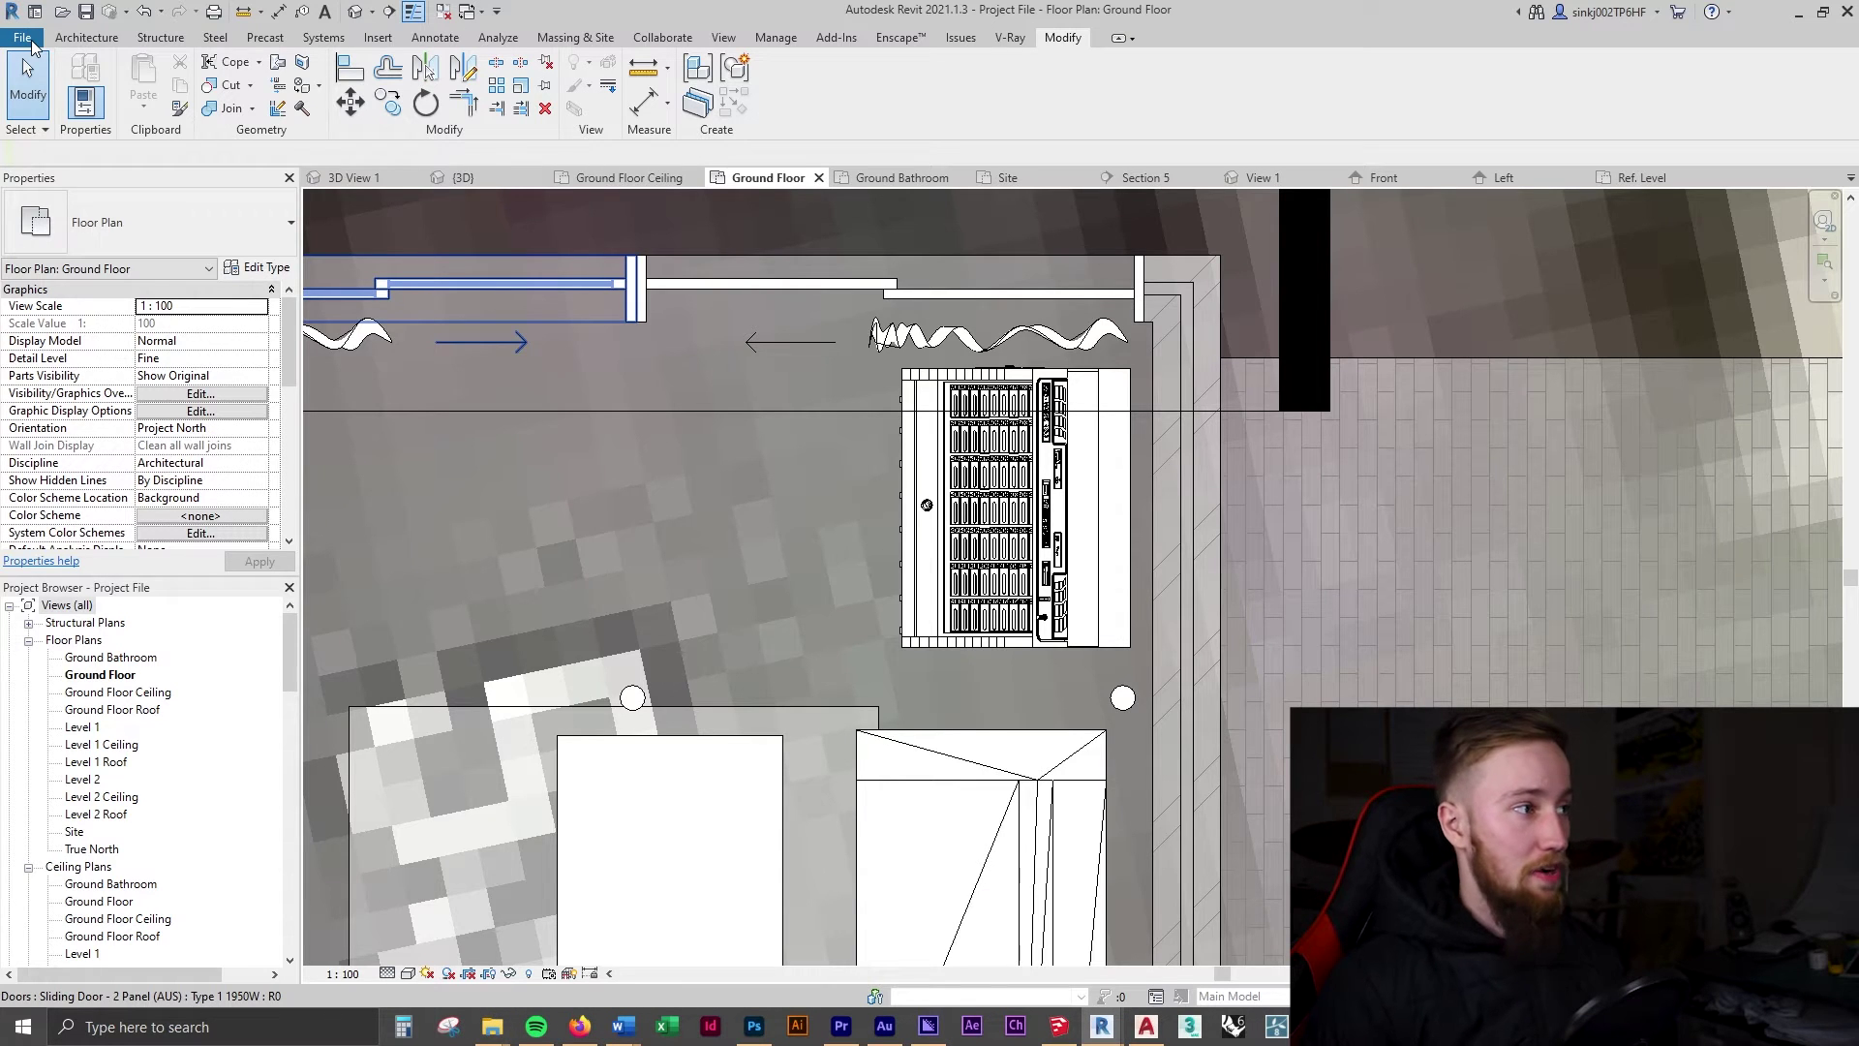
Create a new family from the English Metric Furniture.rft template.
{"action": "left_click", "coordinate": [24, 37]}
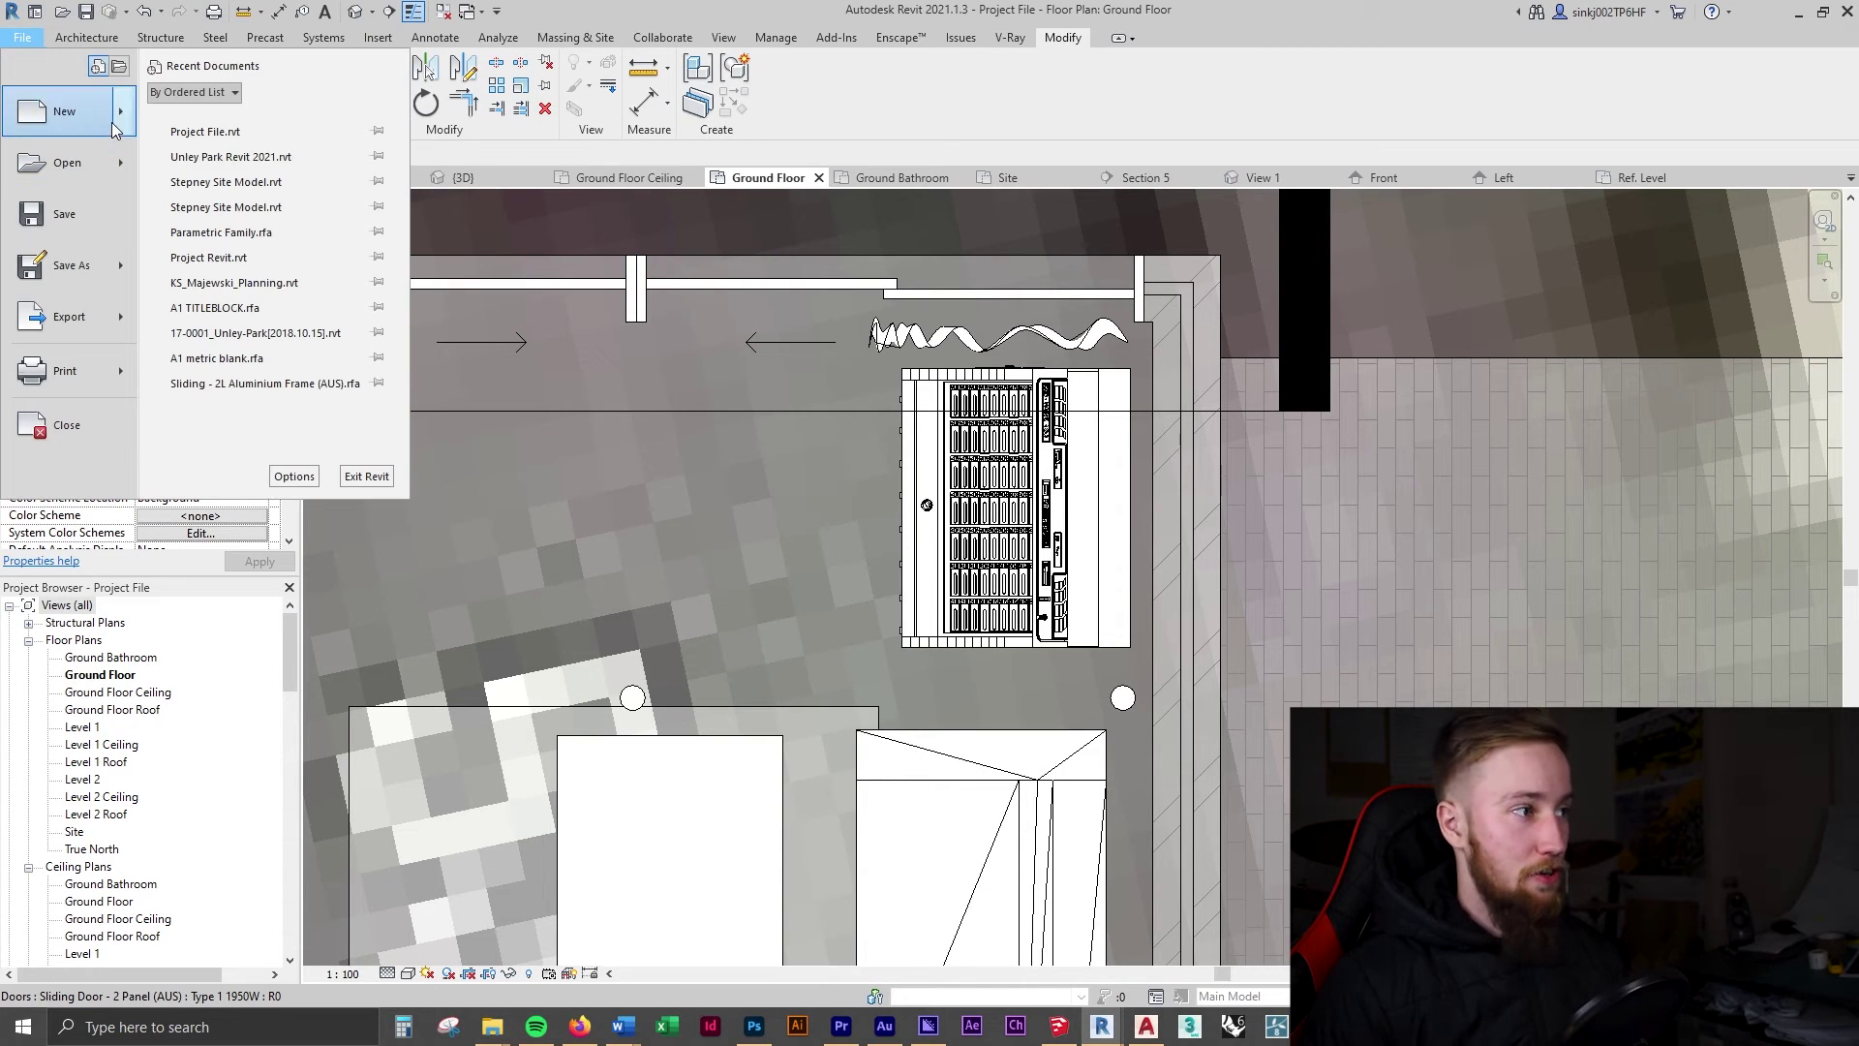
{"action": "mouse_move", "coordinate": [113, 128]}
{"action": "left_click", "coordinate": [219, 178]}
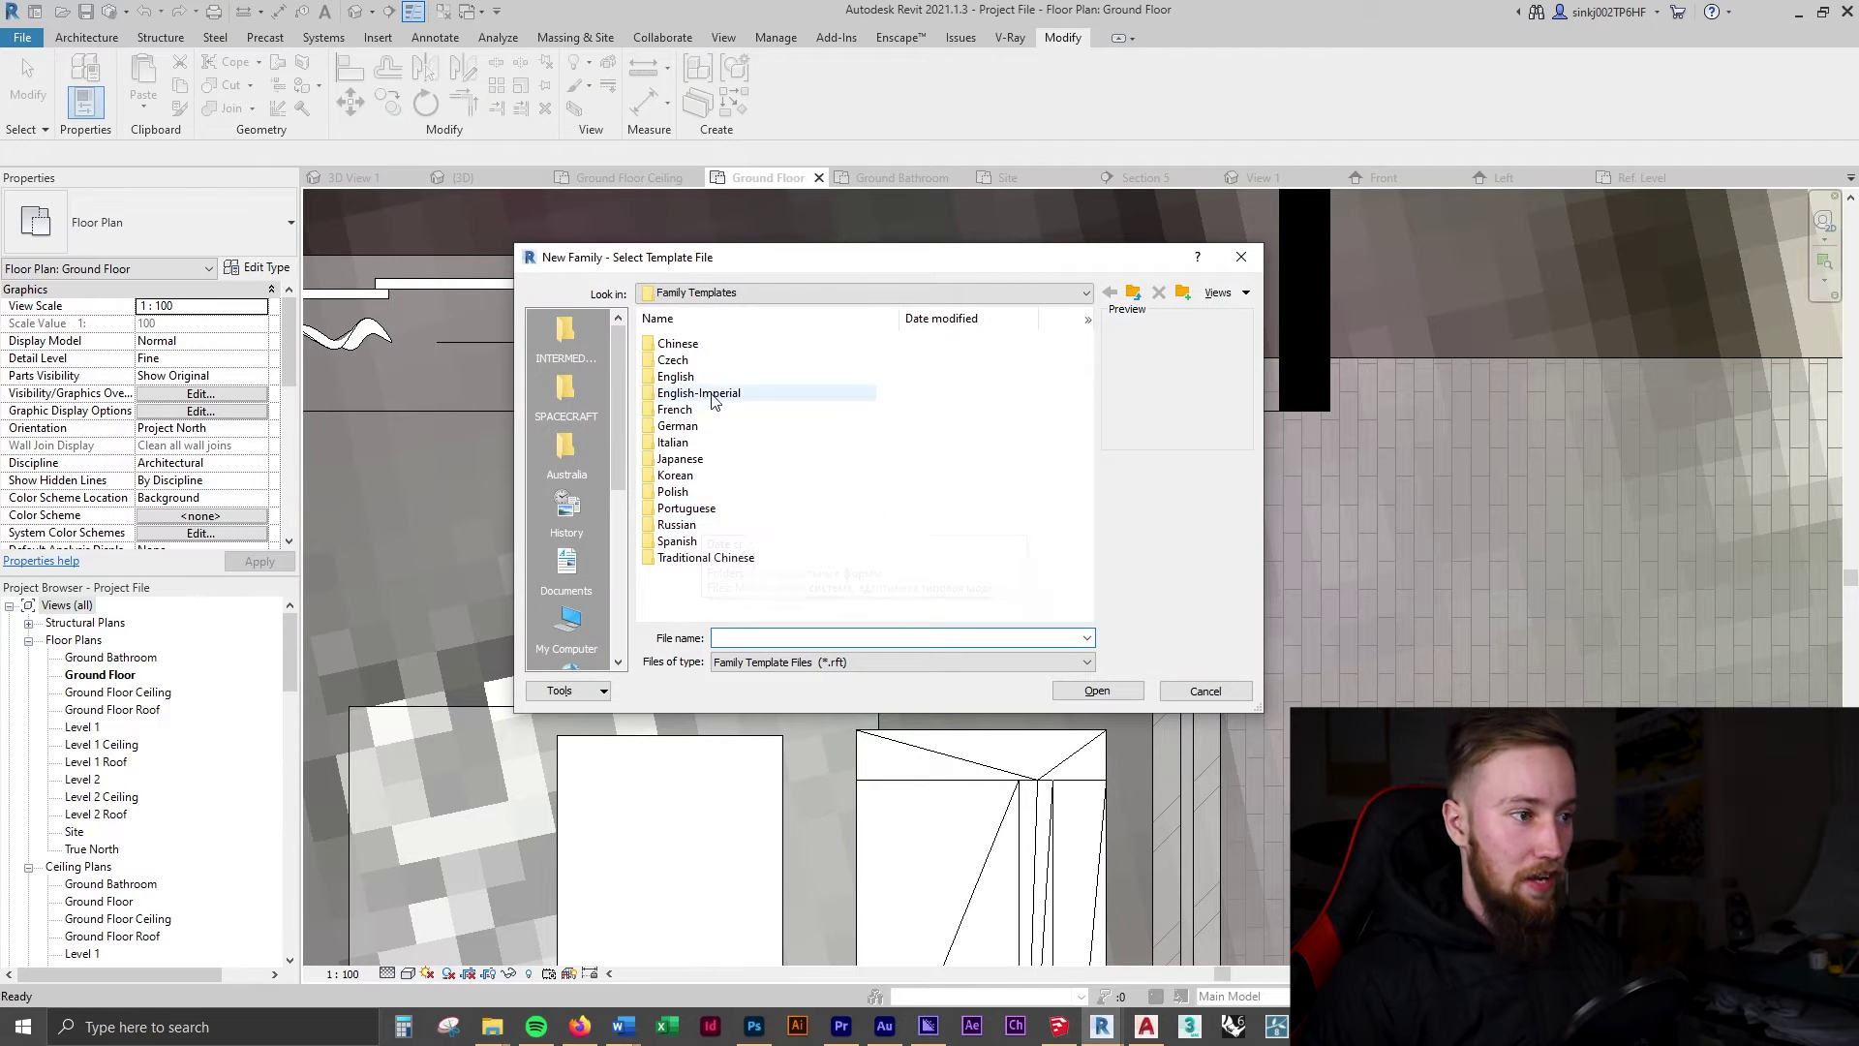
{"action": "double_click", "coordinate": [676, 376]}
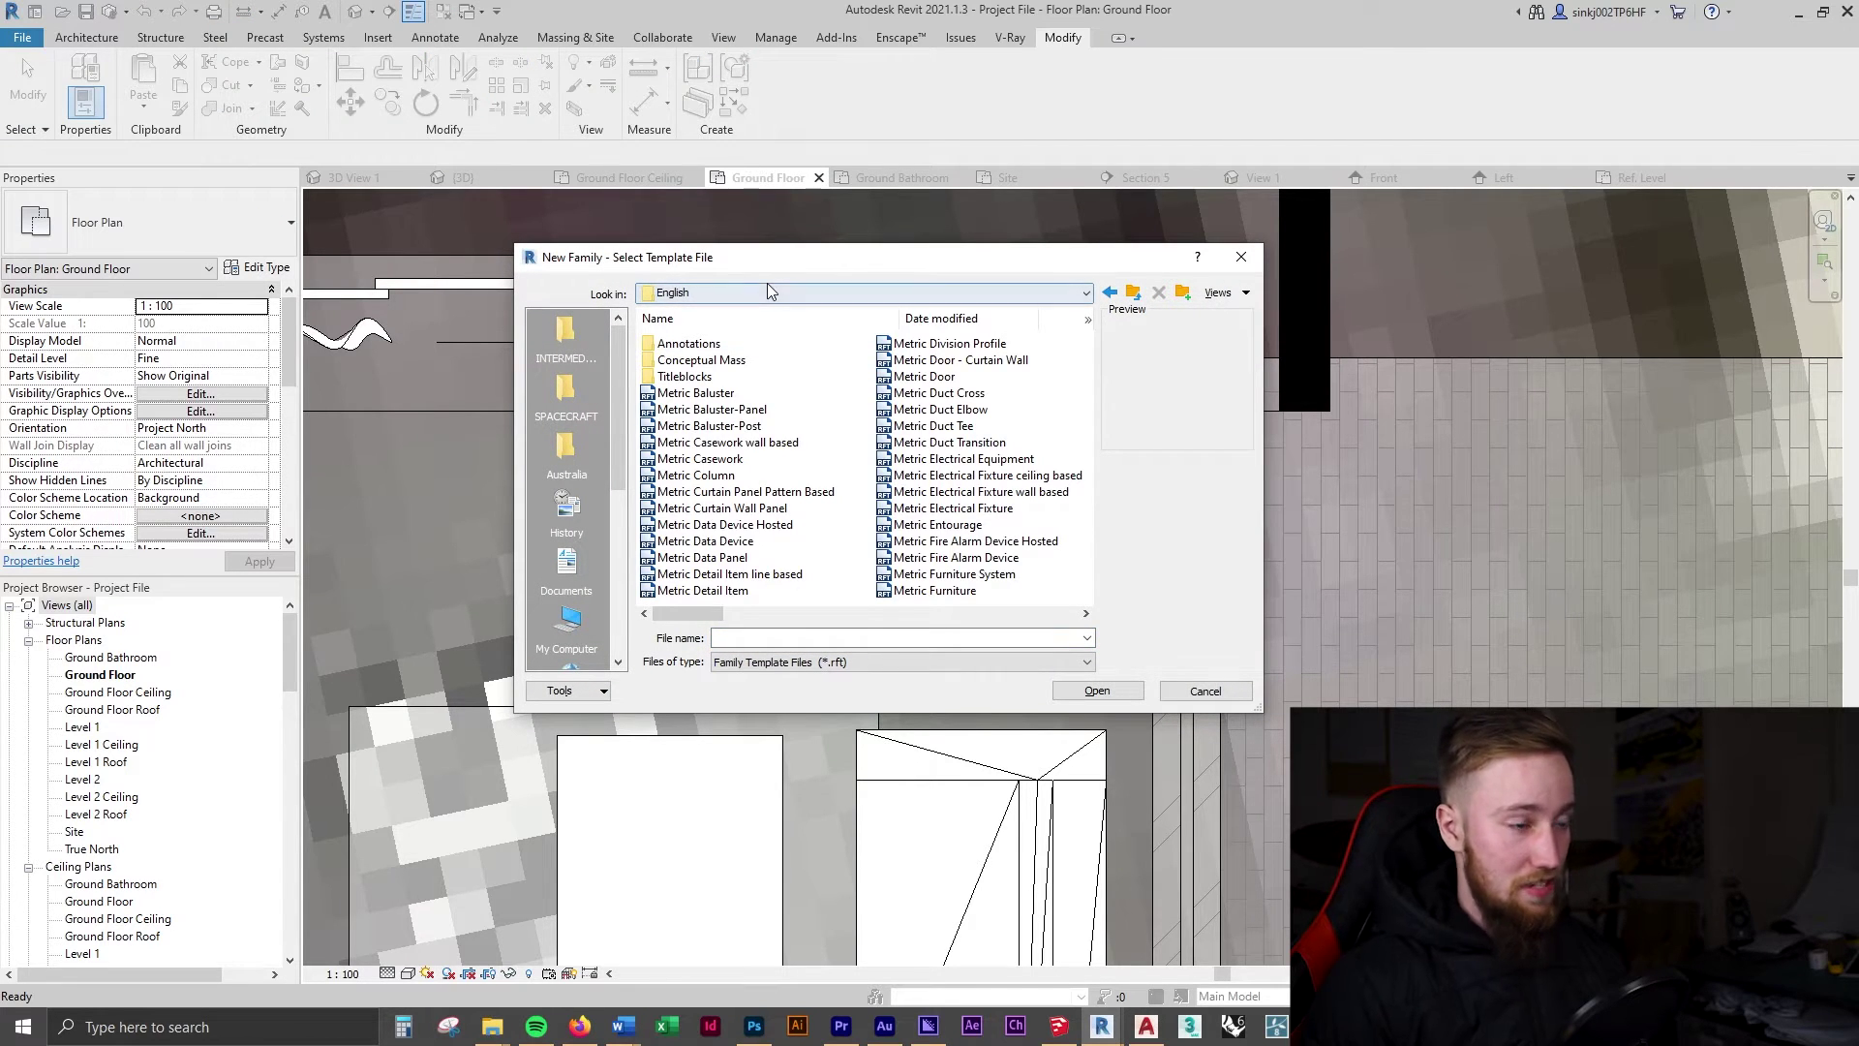
{"action": "left_click", "coordinate": [978, 596]}
{"action": "left_click", "coordinate": [1133, 691]}
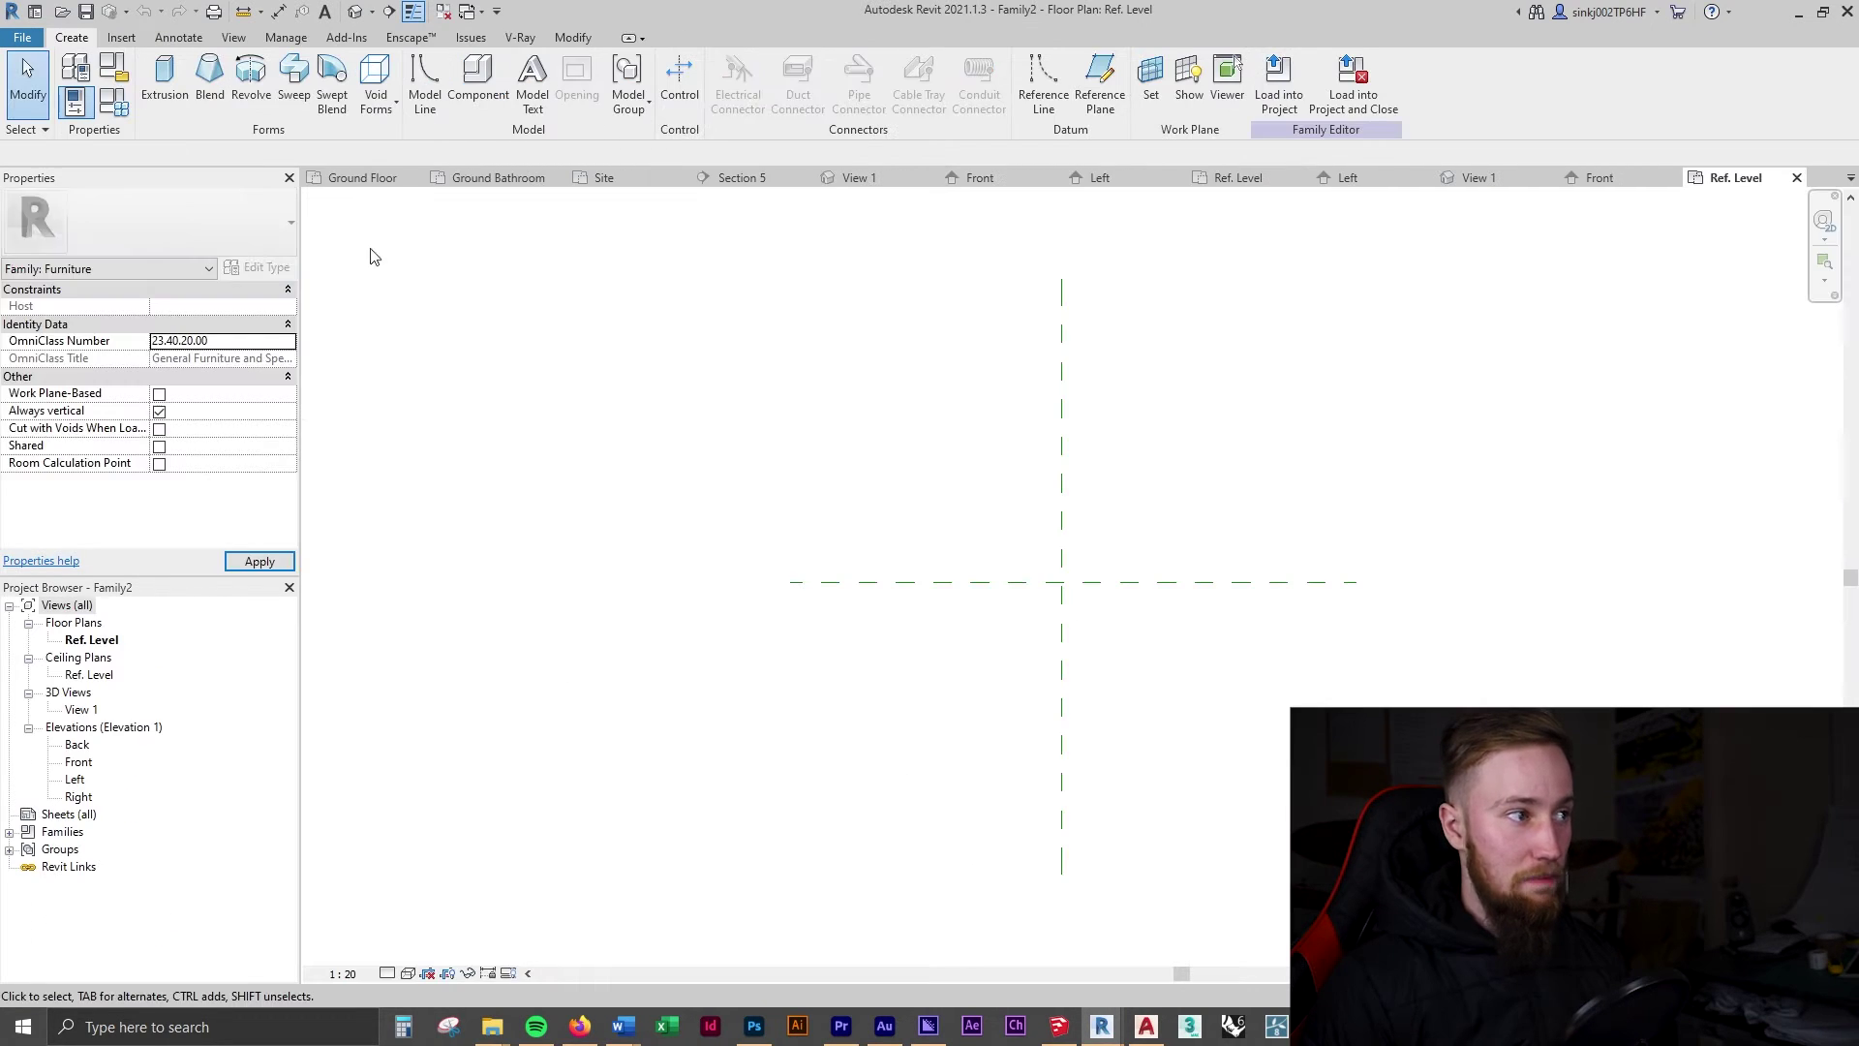
Import Juke Box 2.dwg from Jukebox Materials with Manual - Origin positioning.
{"action": "left_click", "coordinate": [124, 39]}
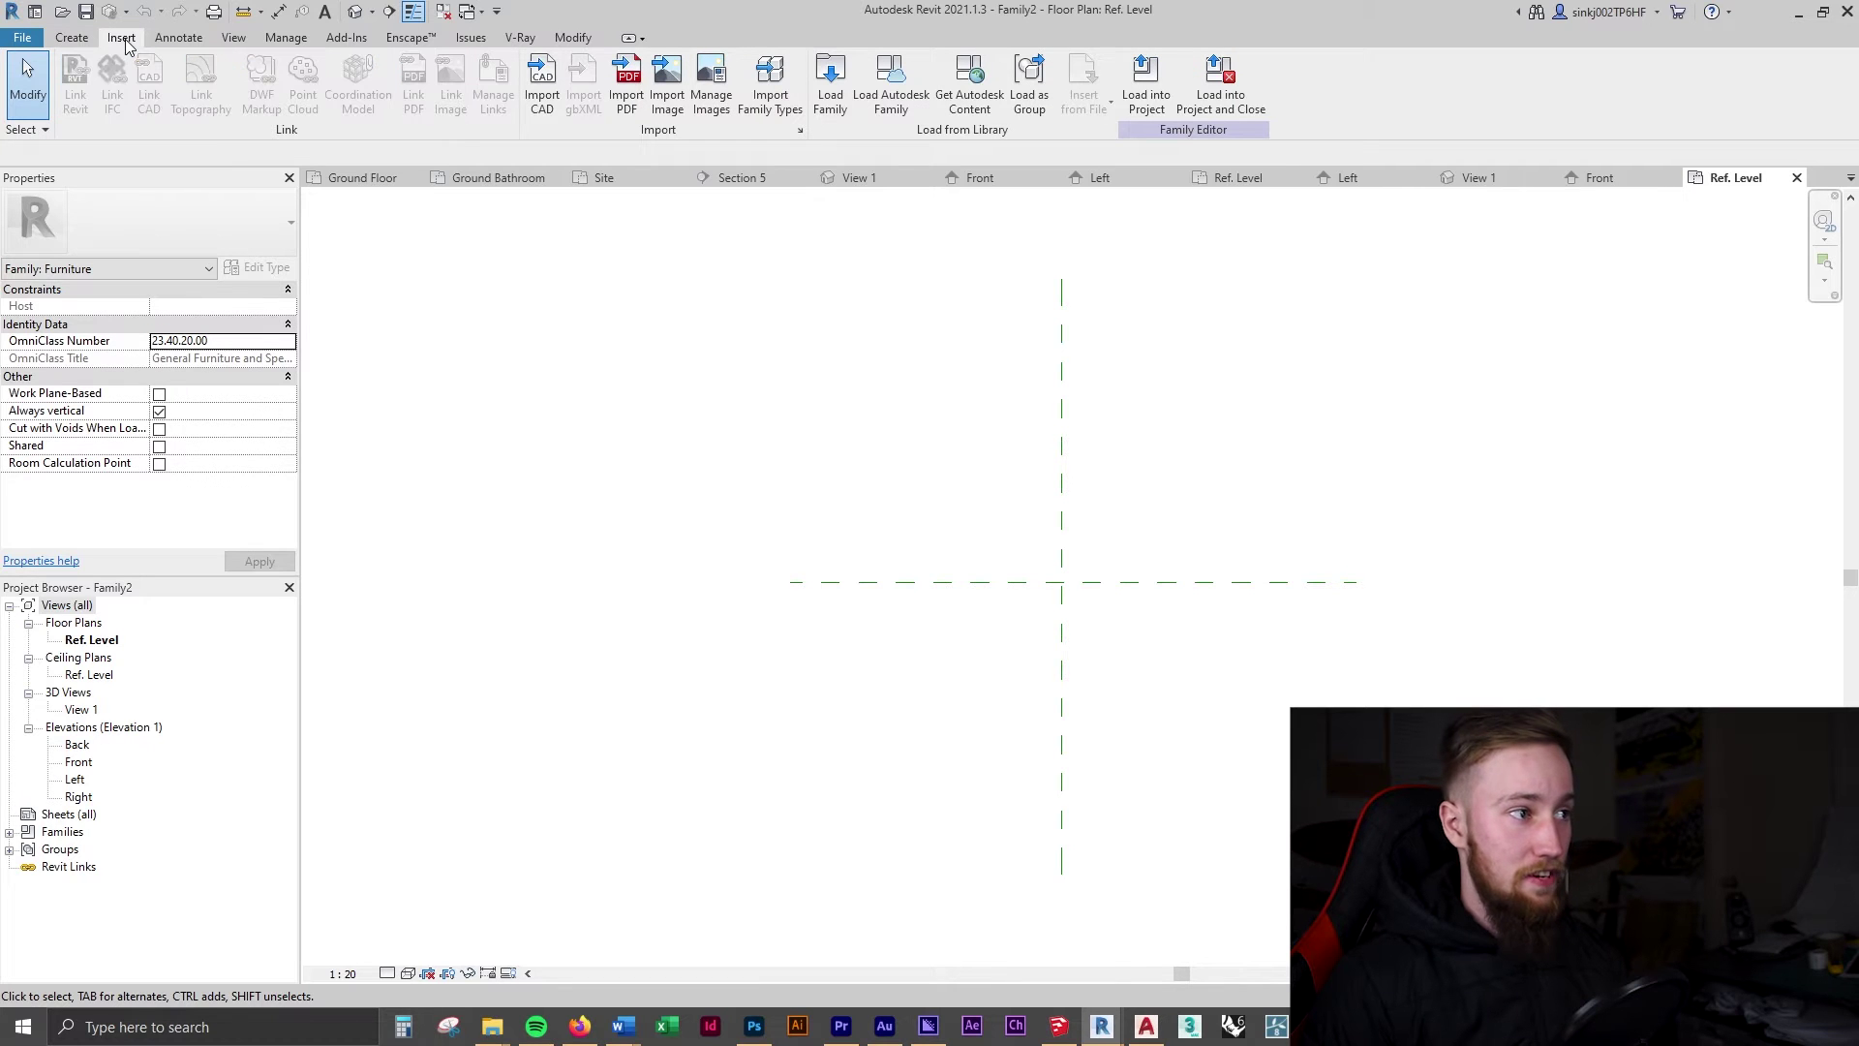
{"action": "left_click", "coordinate": [549, 109]}
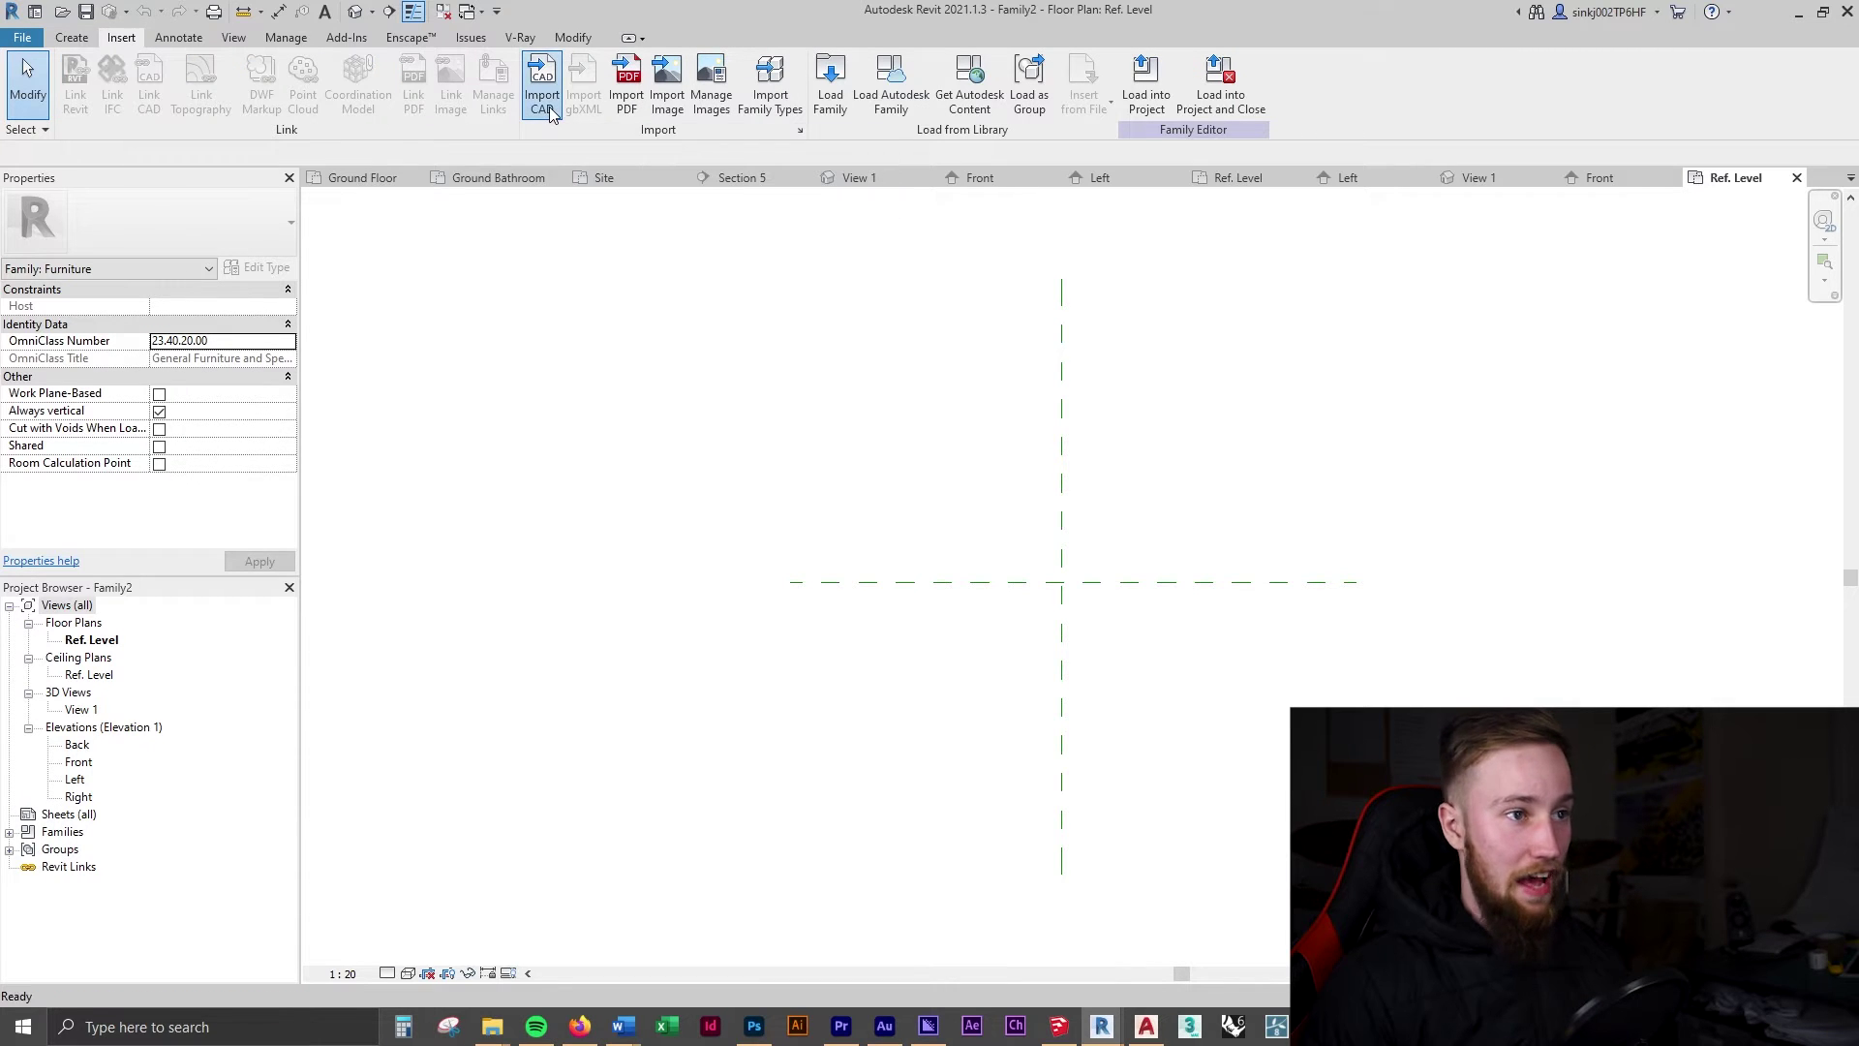
{"action": "left_click", "coordinate": [814, 645]}
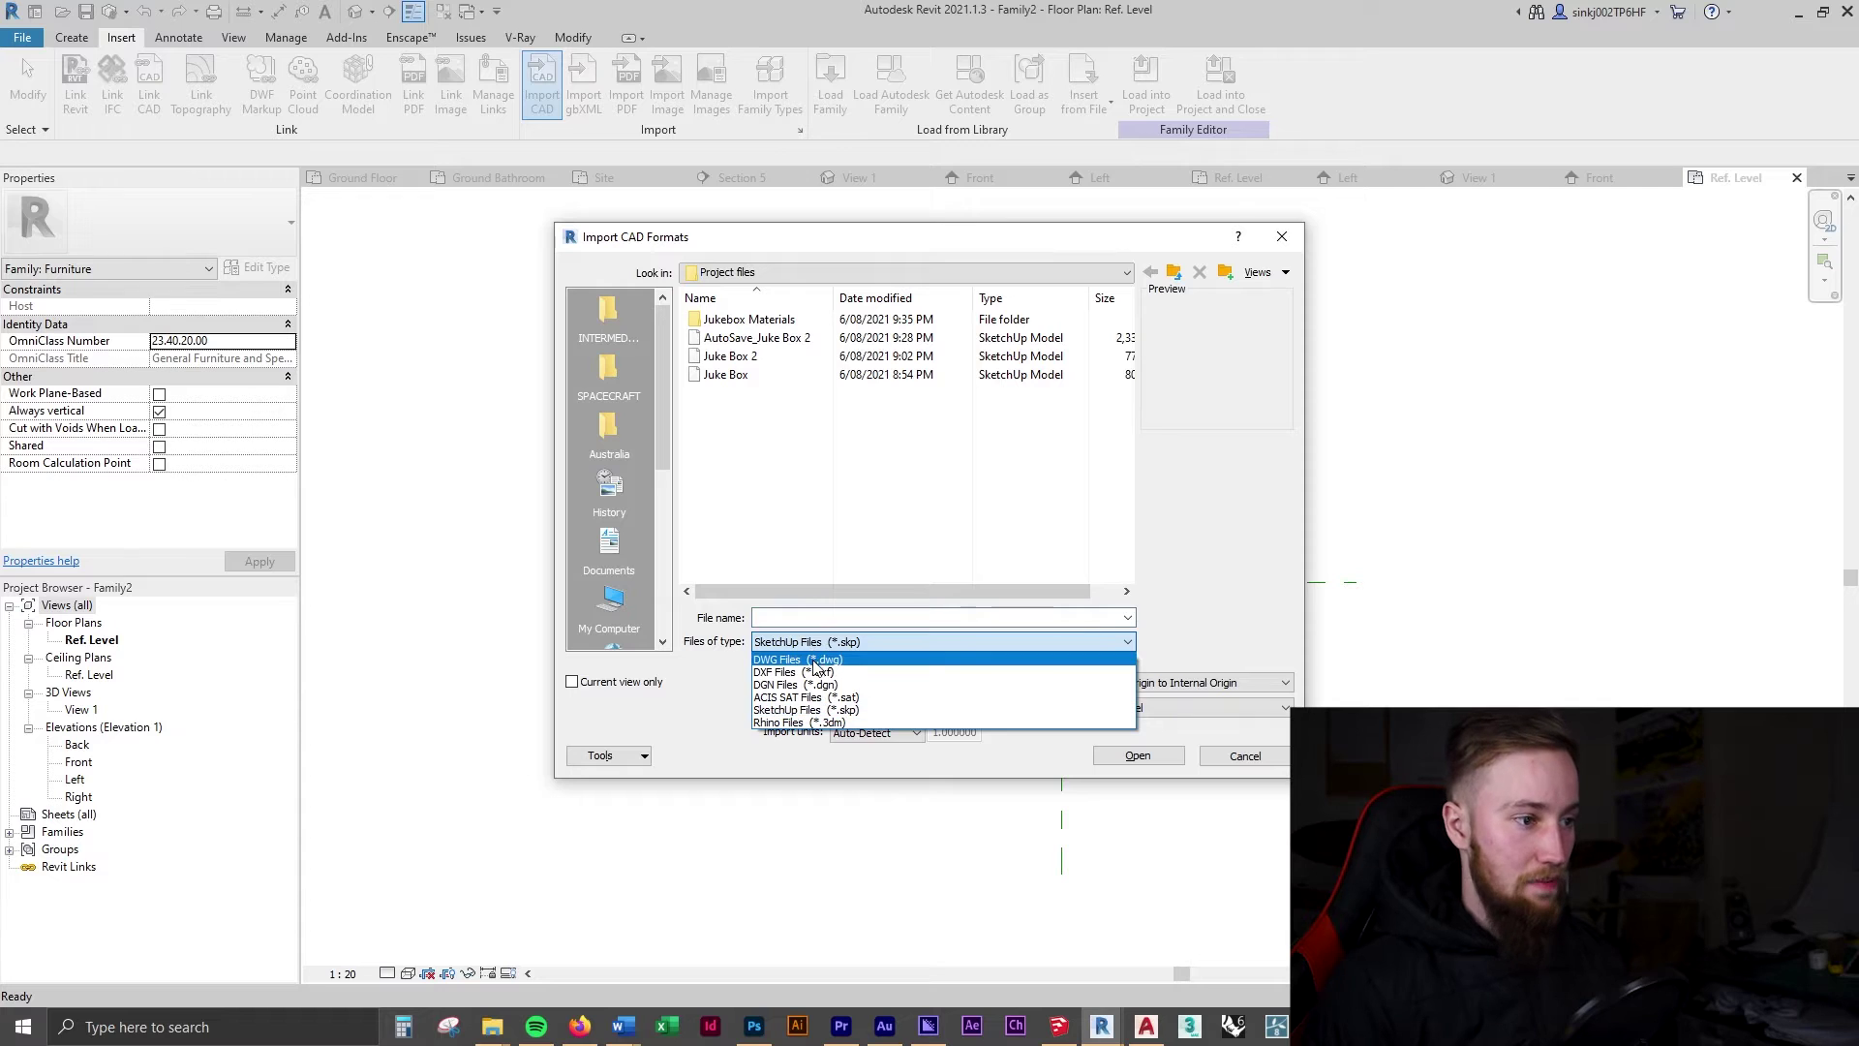
{"action": "left_click", "coordinate": [816, 658]}
{"action": "double_click", "coordinate": [749, 319]}
{"action": "left_click", "coordinate": [730, 319]}
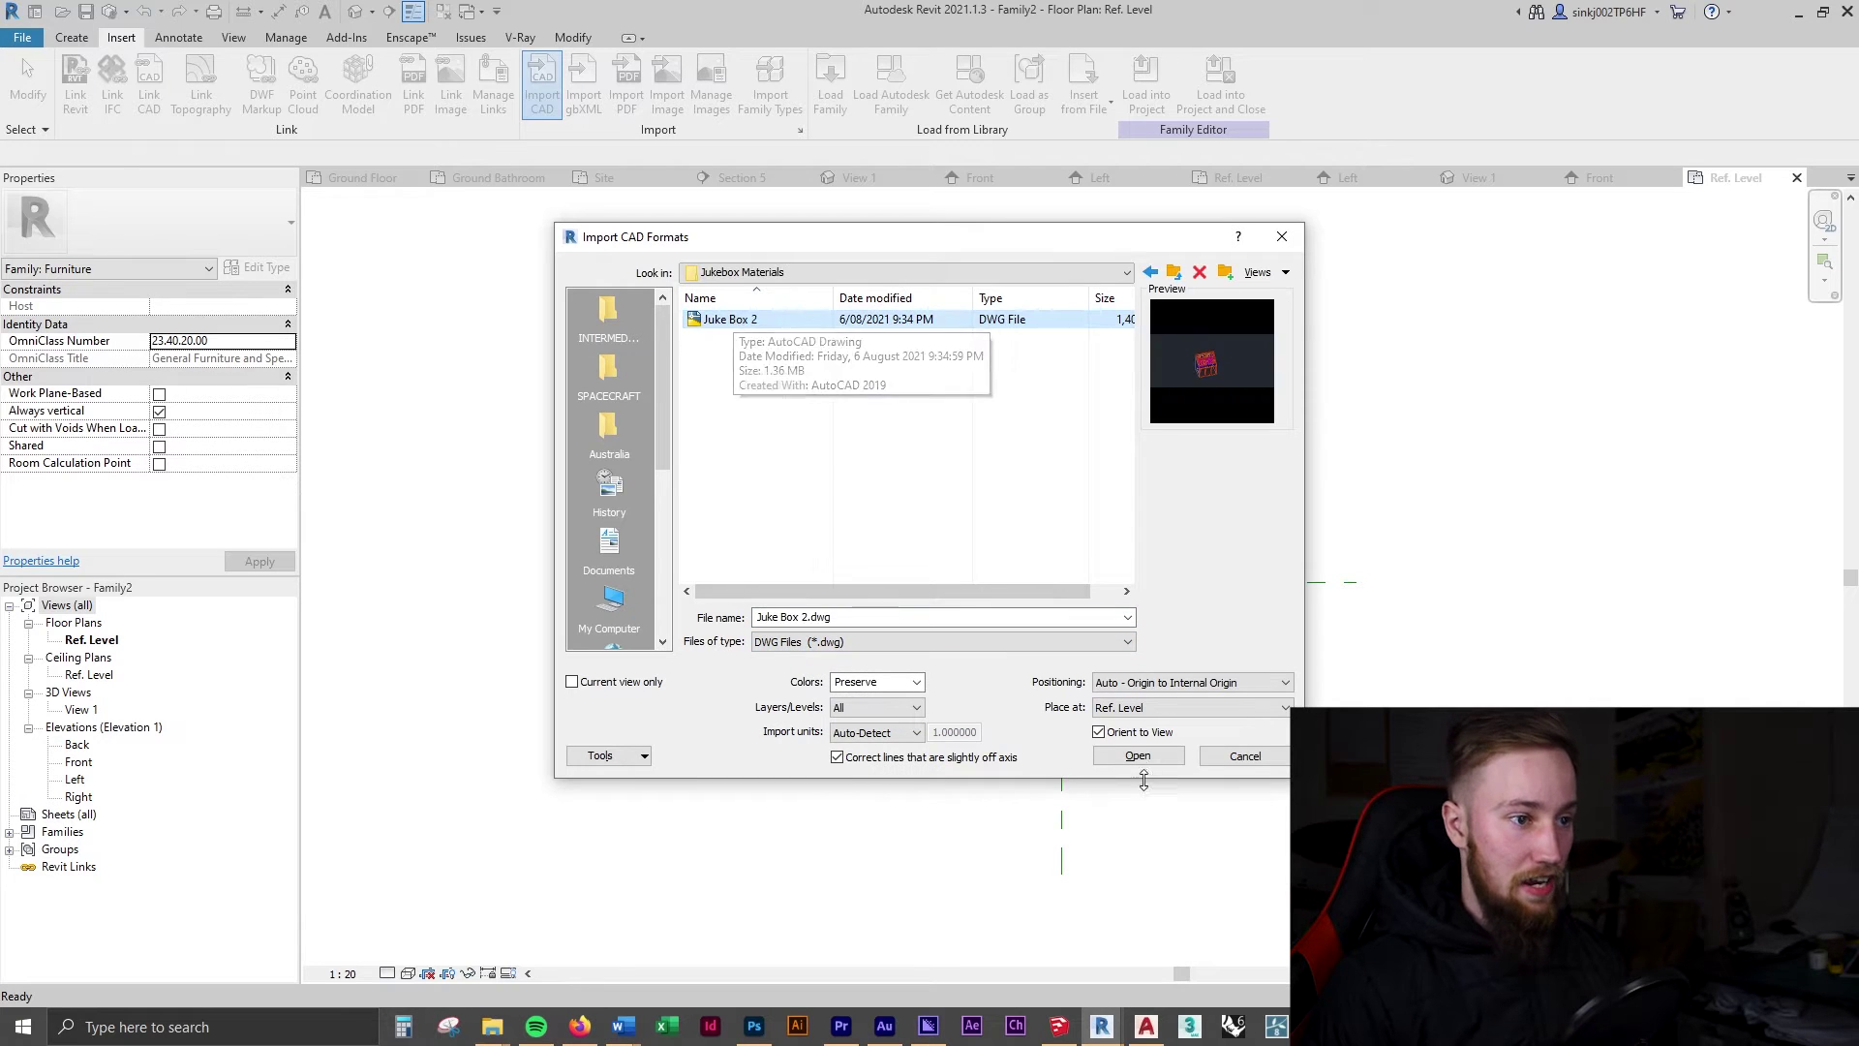
{"action": "left_click", "coordinate": [1162, 682]}
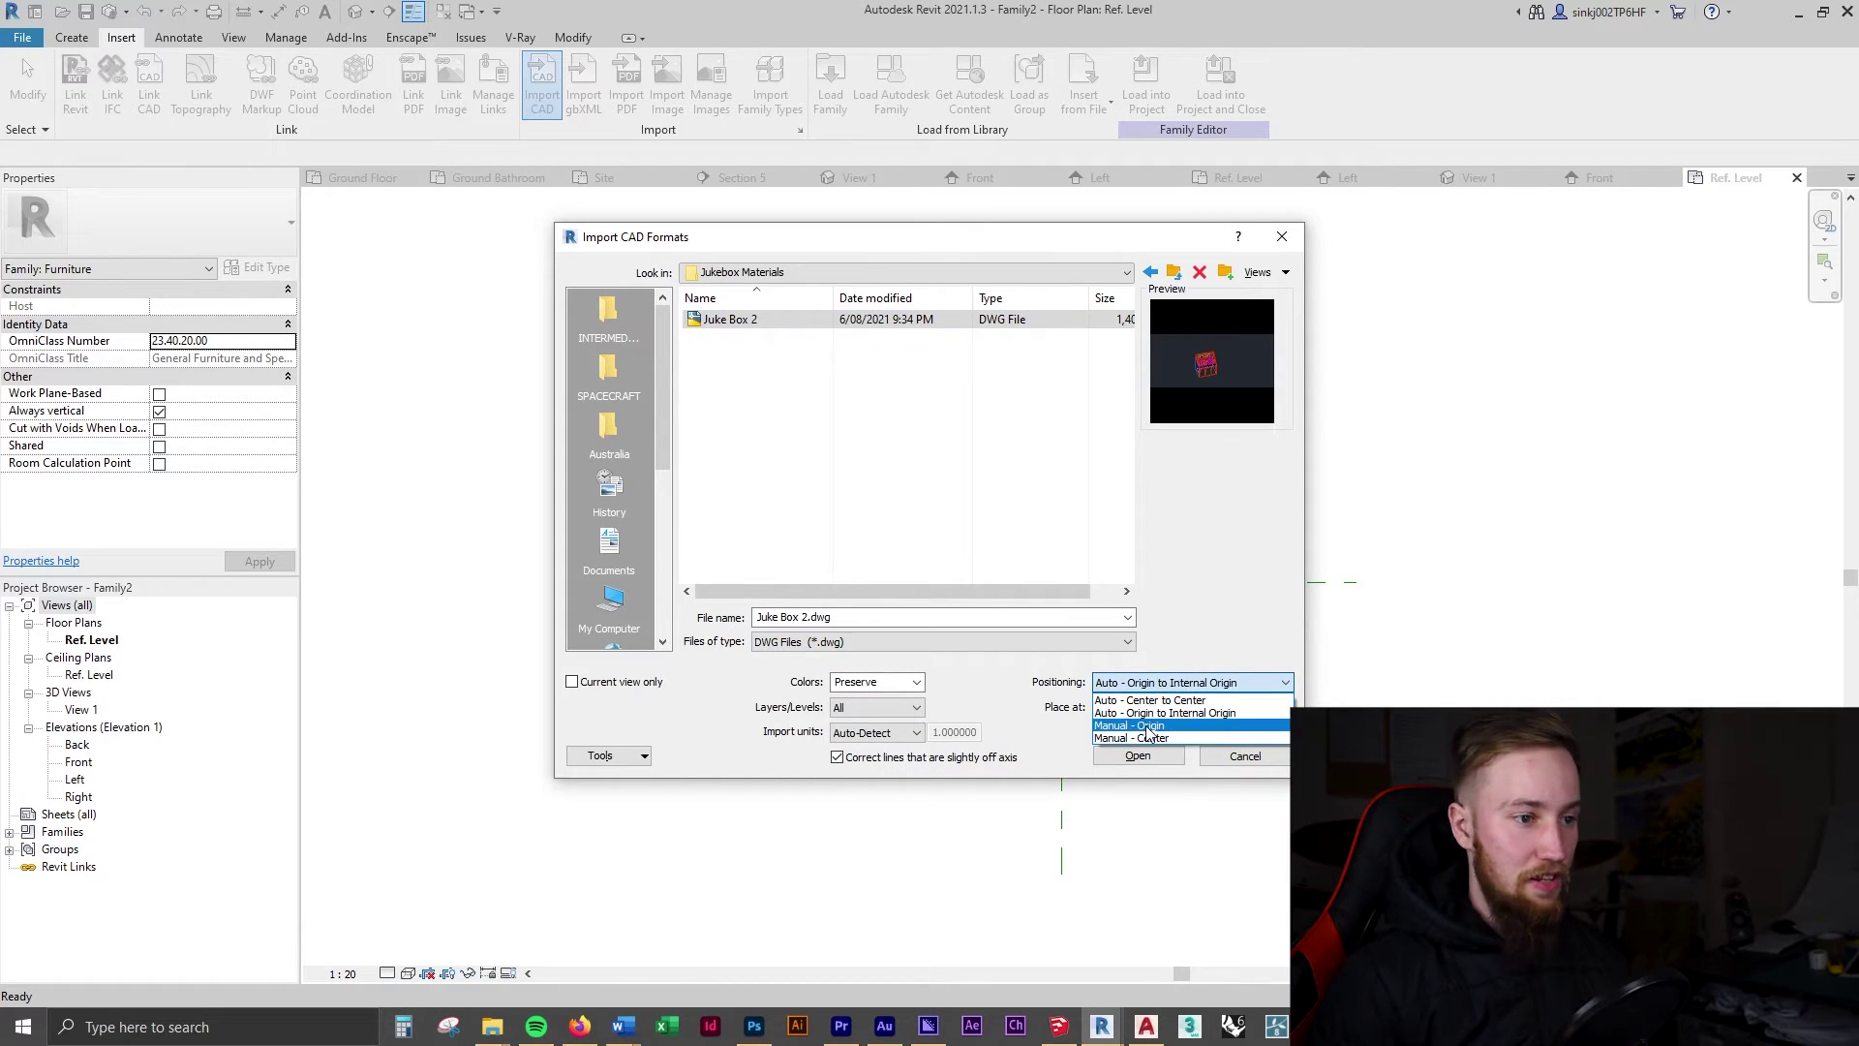
{"action": "left_click", "coordinate": [1148, 733]}
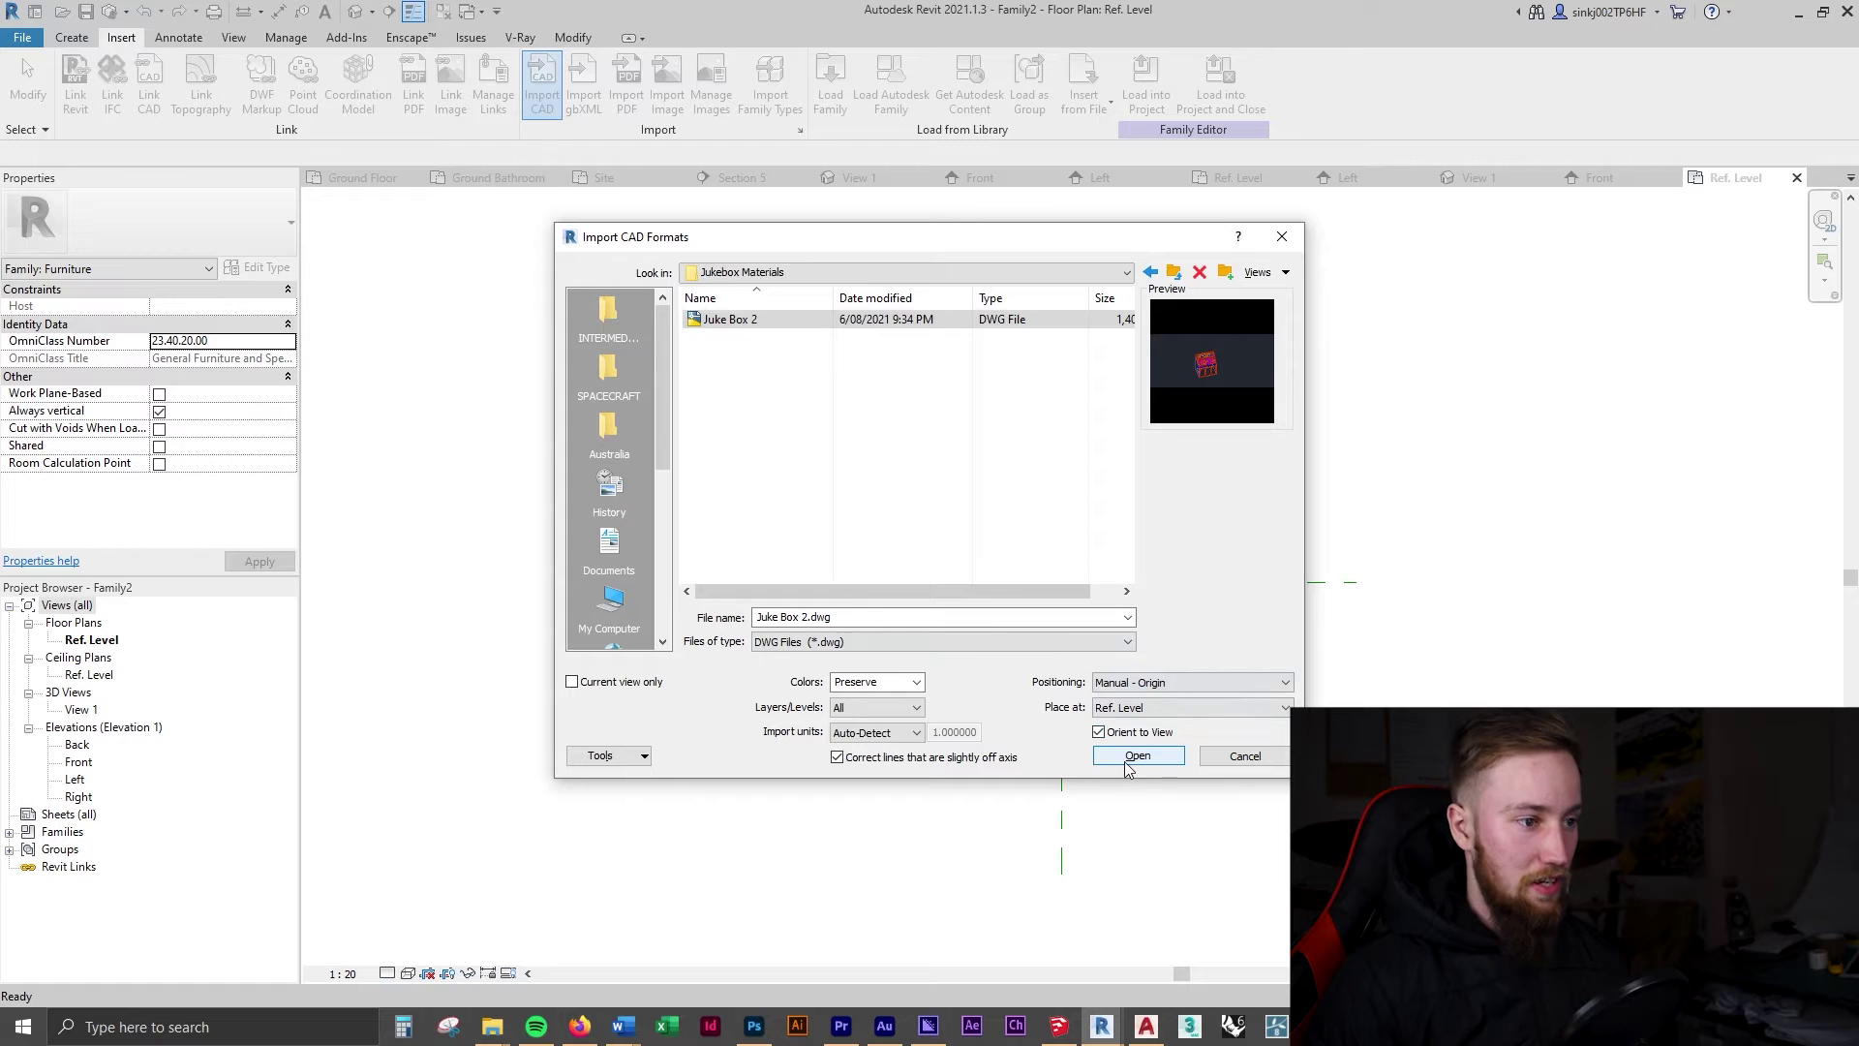
{"action": "left_click", "coordinate": [1130, 758]}
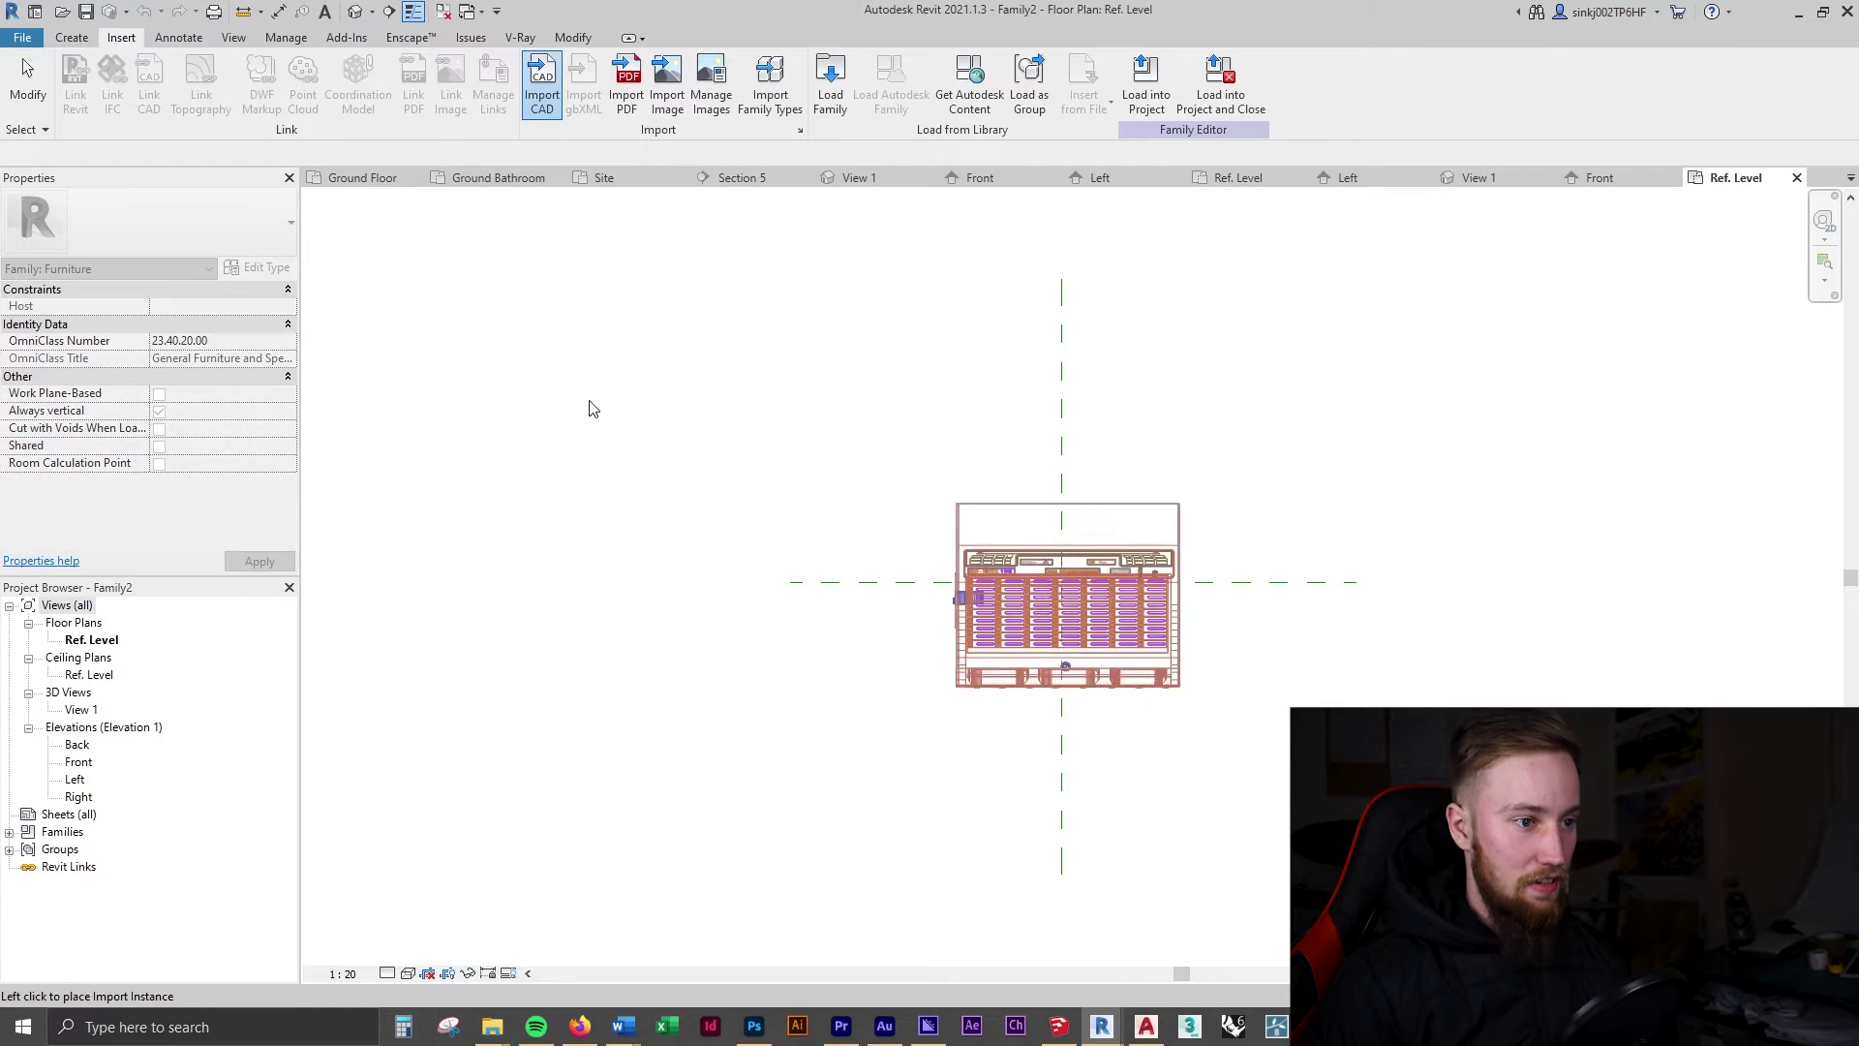
Place the Juke Box 2 import and move its top-left corner onto the reference plane intersection.
{"action": "left_click", "coordinate": [824, 504]}
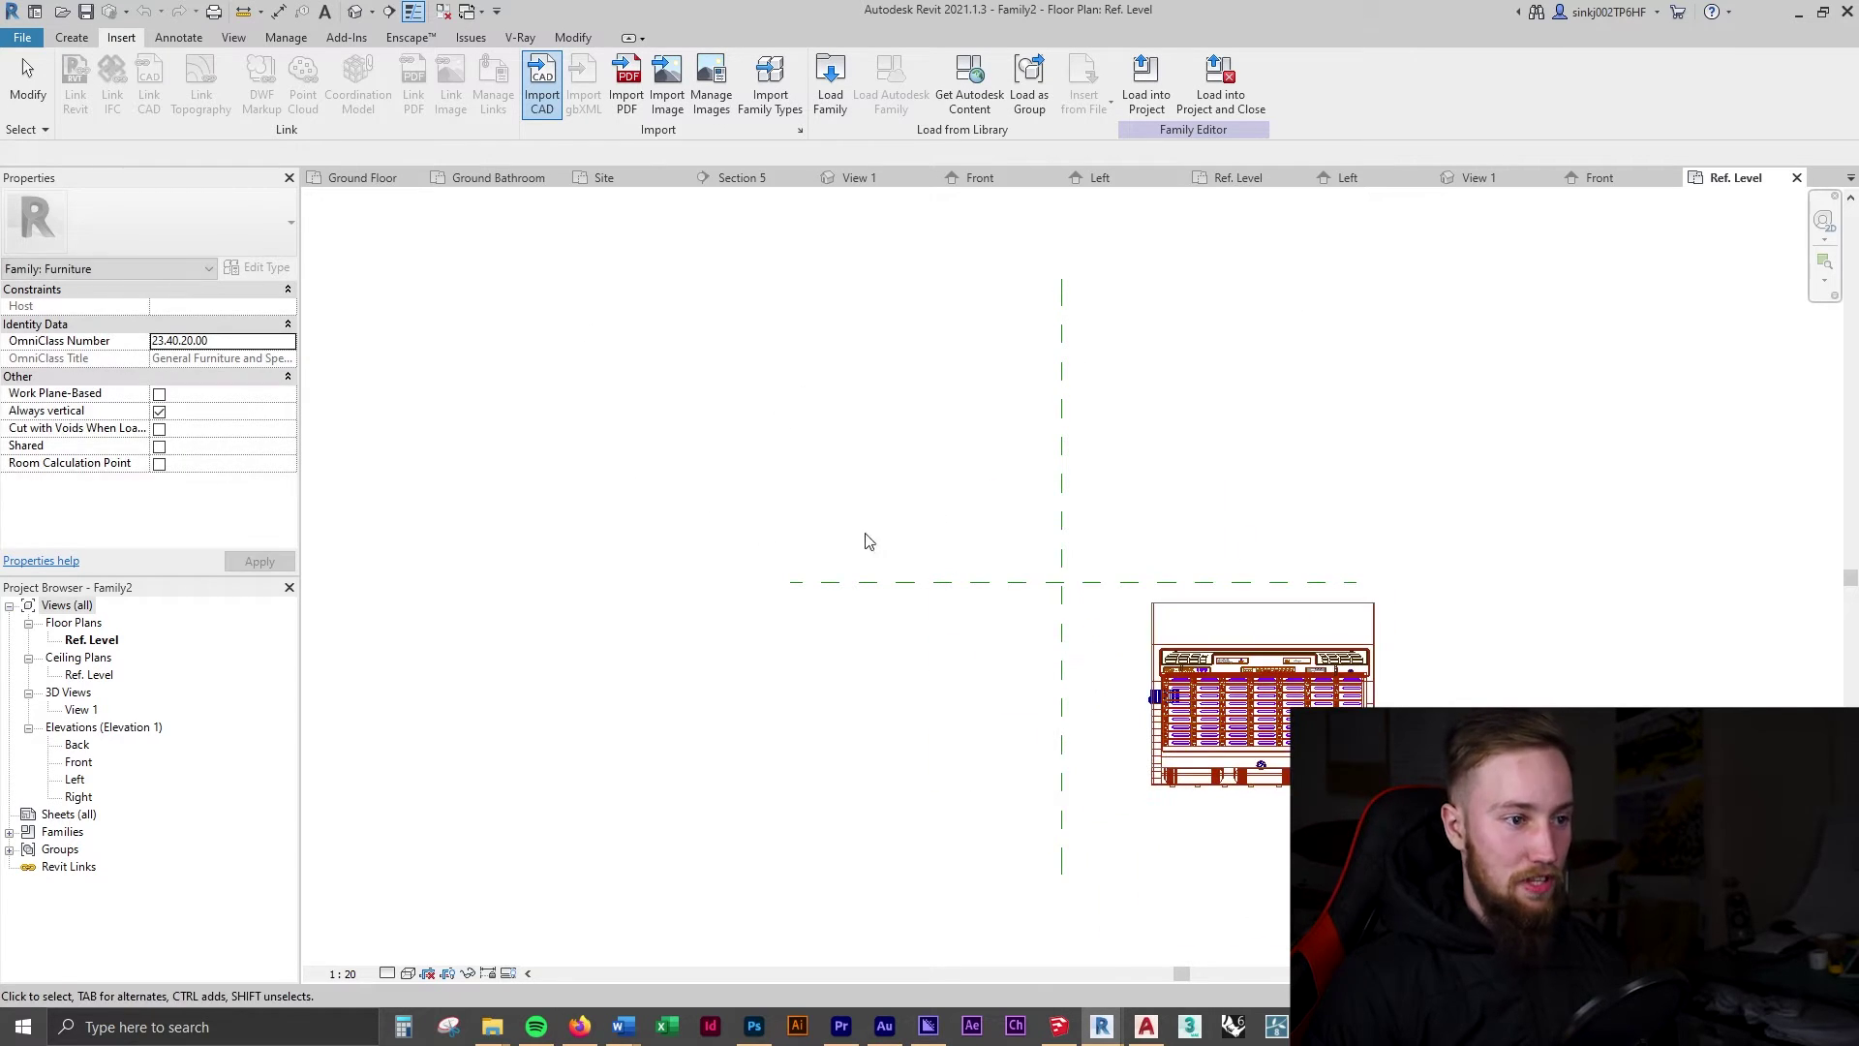
{"action": "scroll", "coordinate": [1150, 615], "scroll_direction": "up", "scroll_amount": 5}
{"action": "left_click", "coordinate": [1174, 619]}
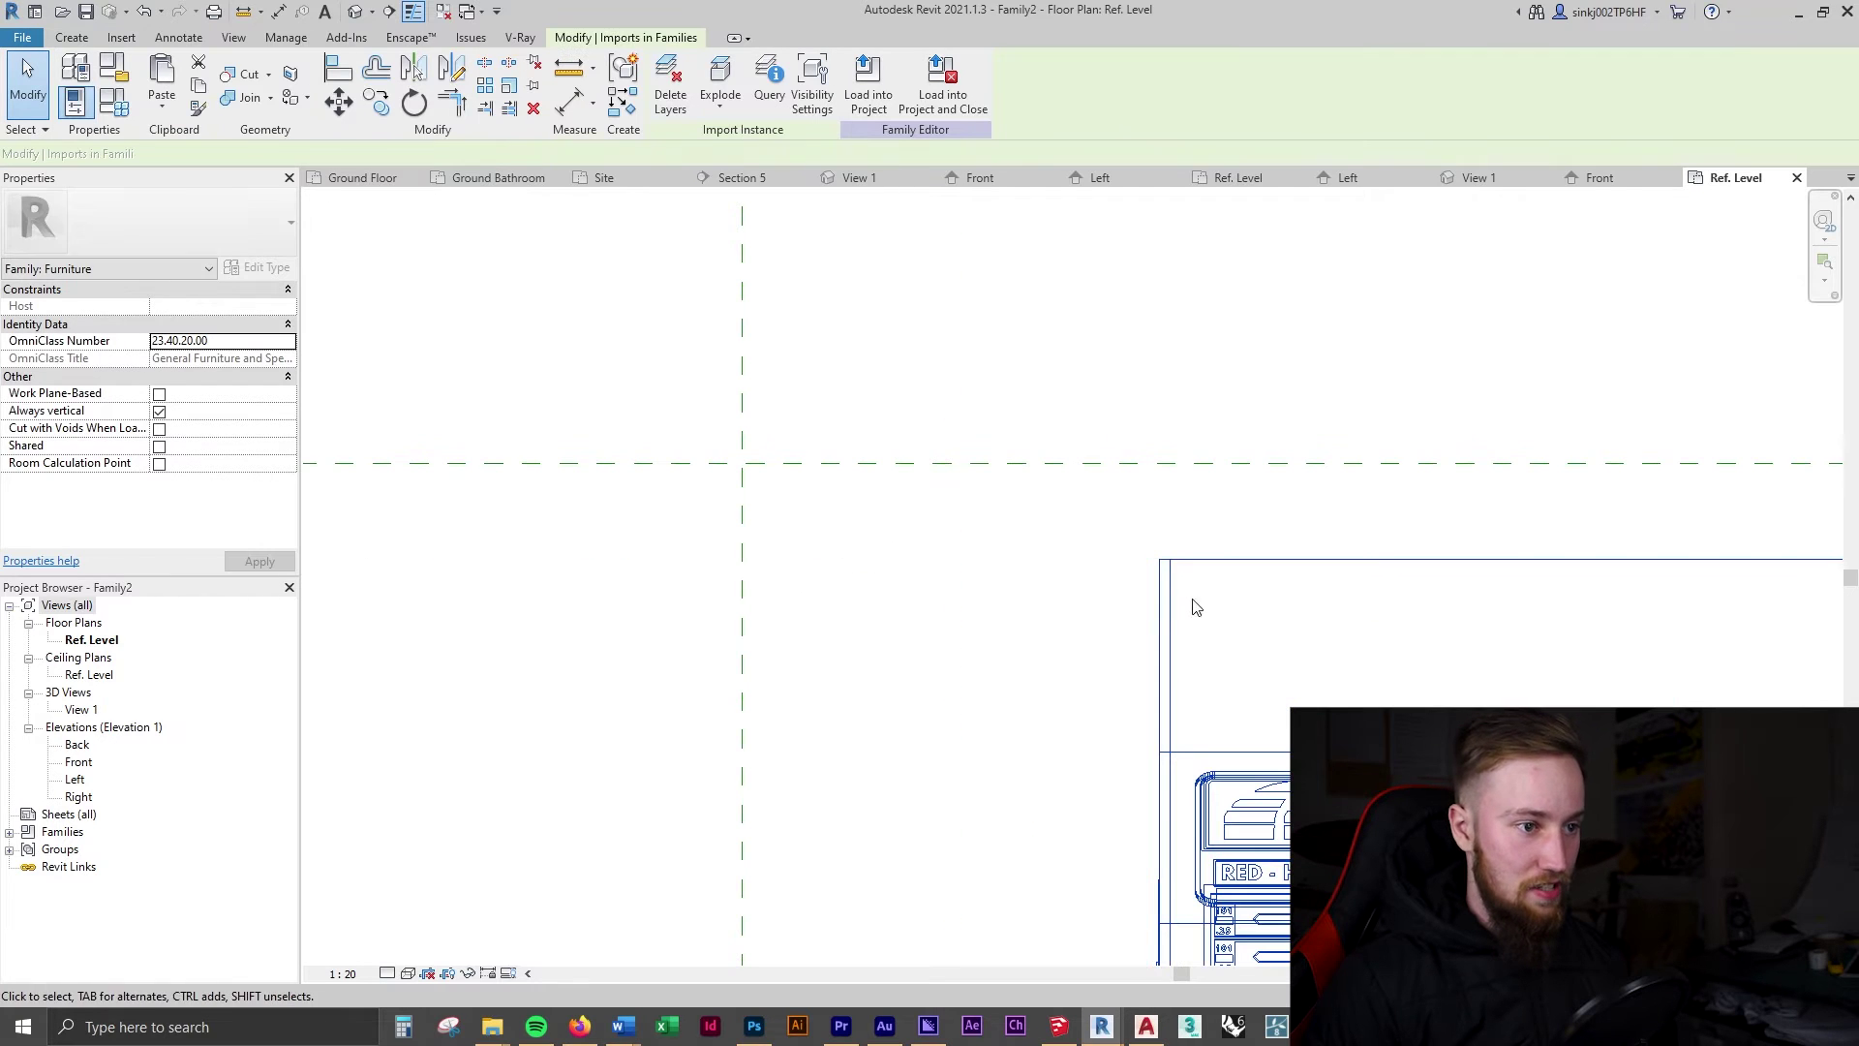
{"action": "left_click", "coordinate": [339, 102]}
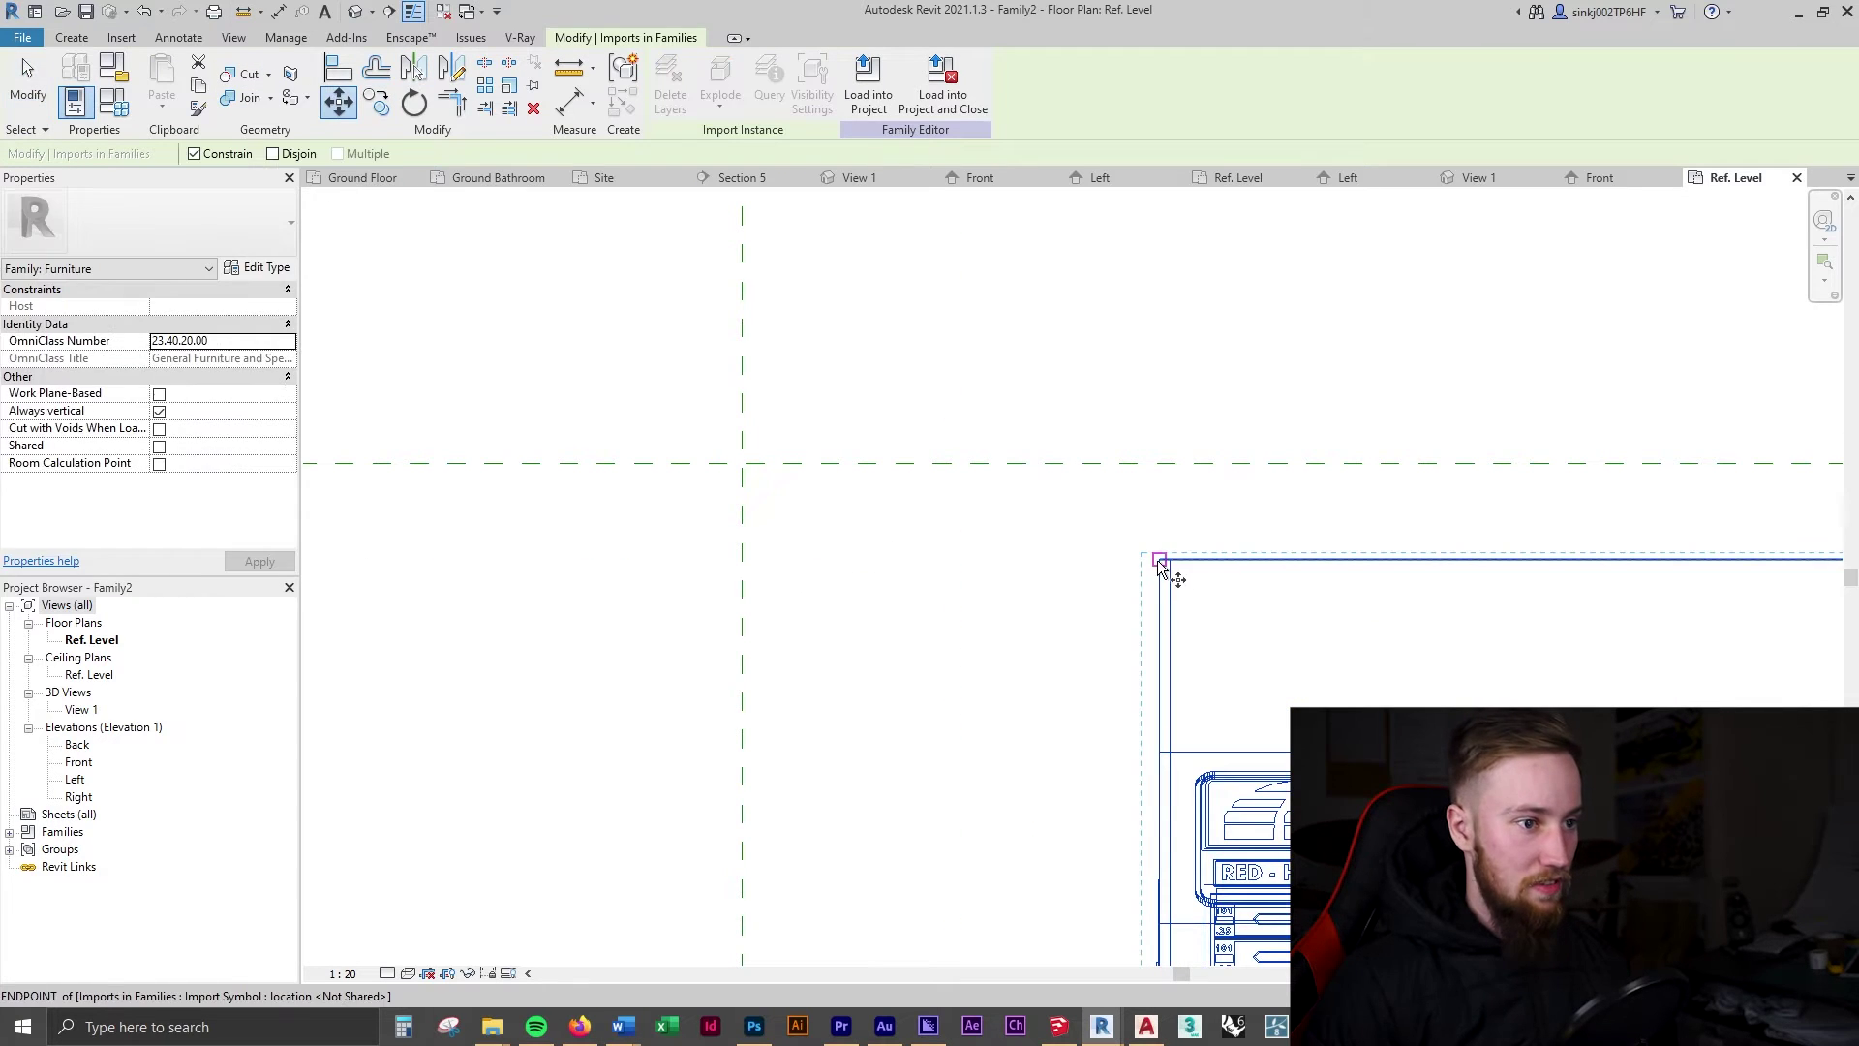
{"action": "left_click", "coordinate": [1159, 559]}
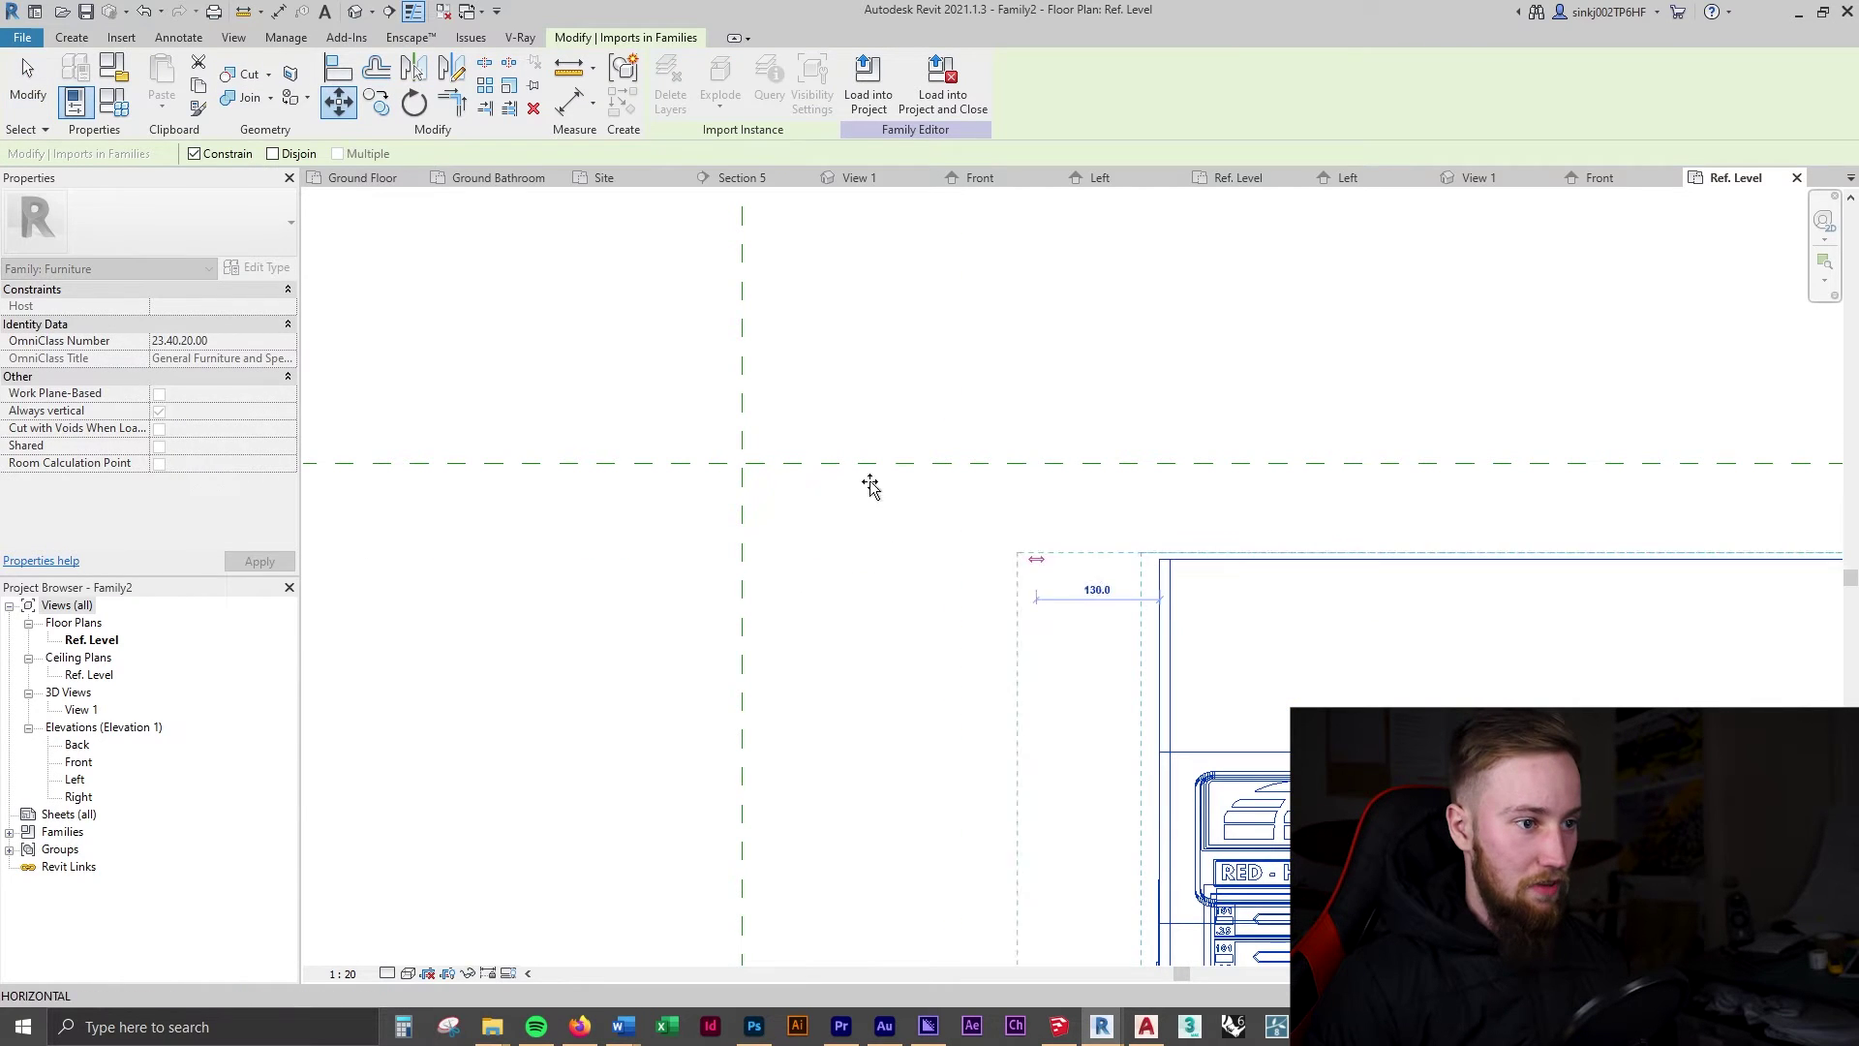
{"action": "left_click", "coordinate": [741, 465]}
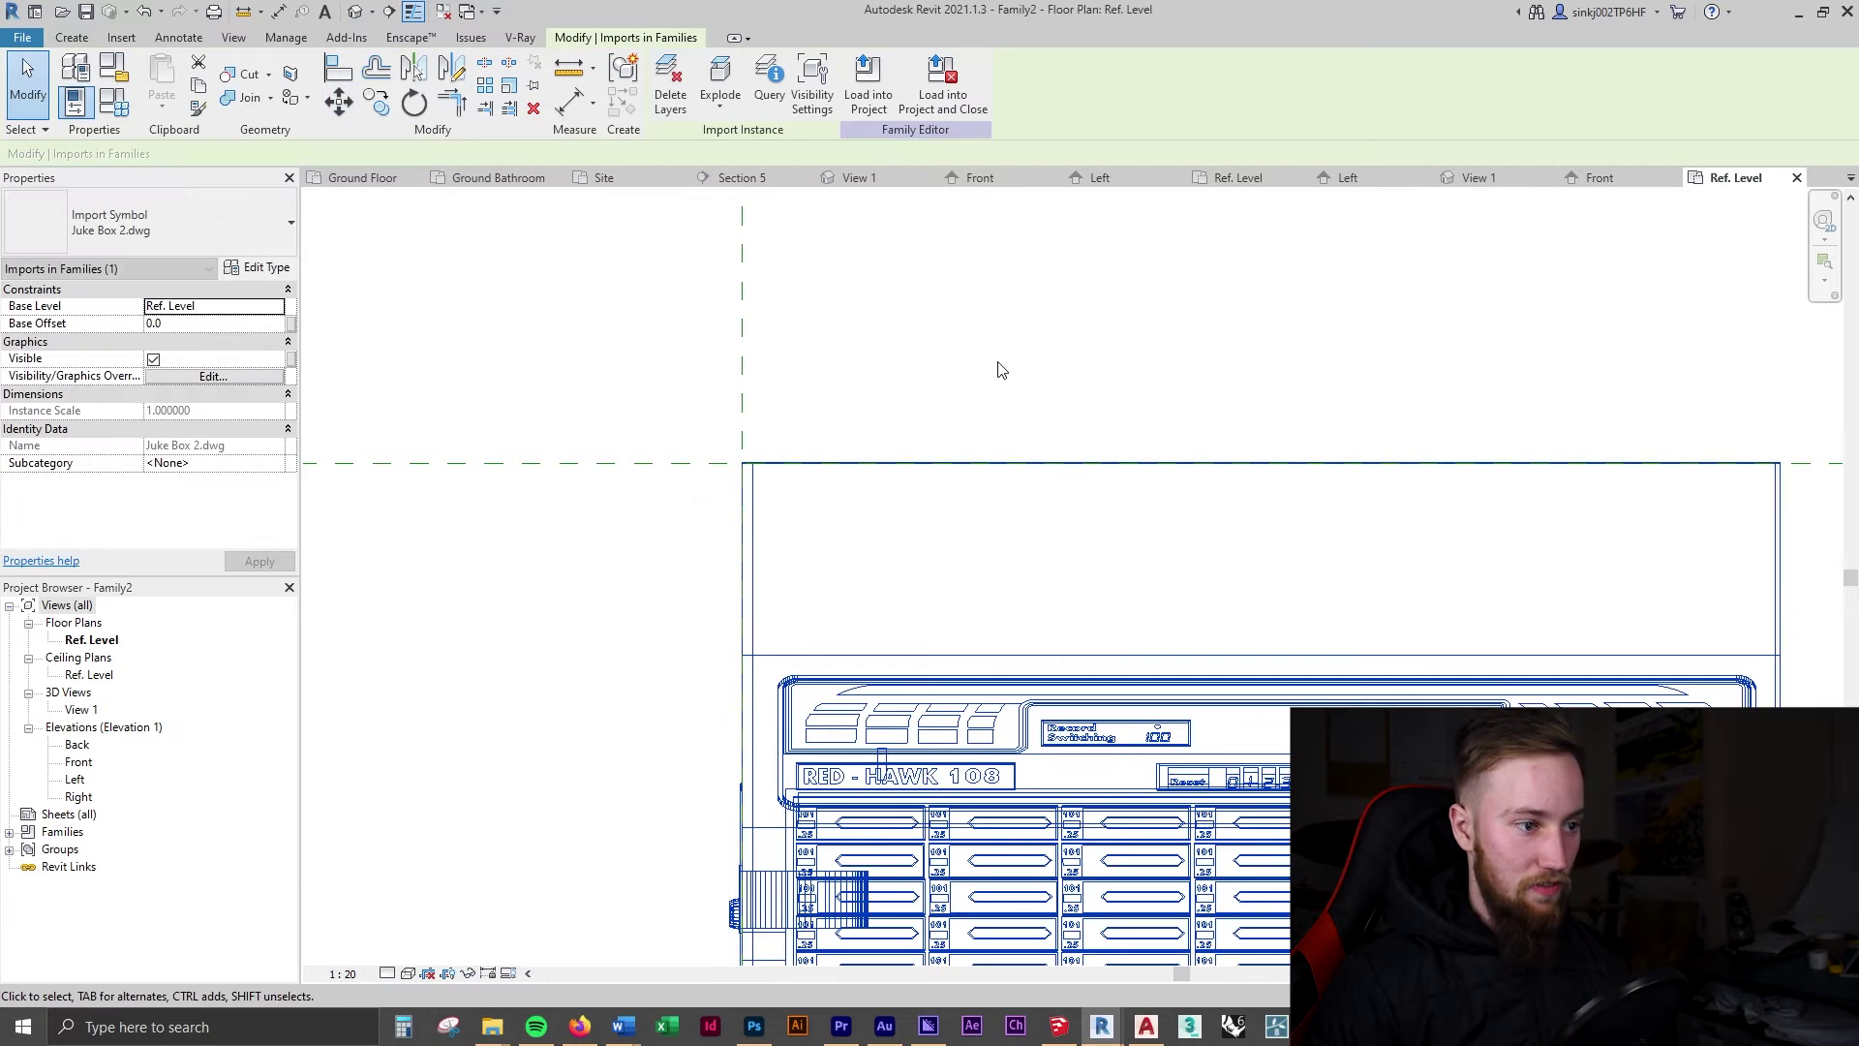
{"action": "key", "text": "Escape"}
{"action": "scroll", "coordinate": [1037, 394], "scroll_direction": "down", "scroll_amount": 5}
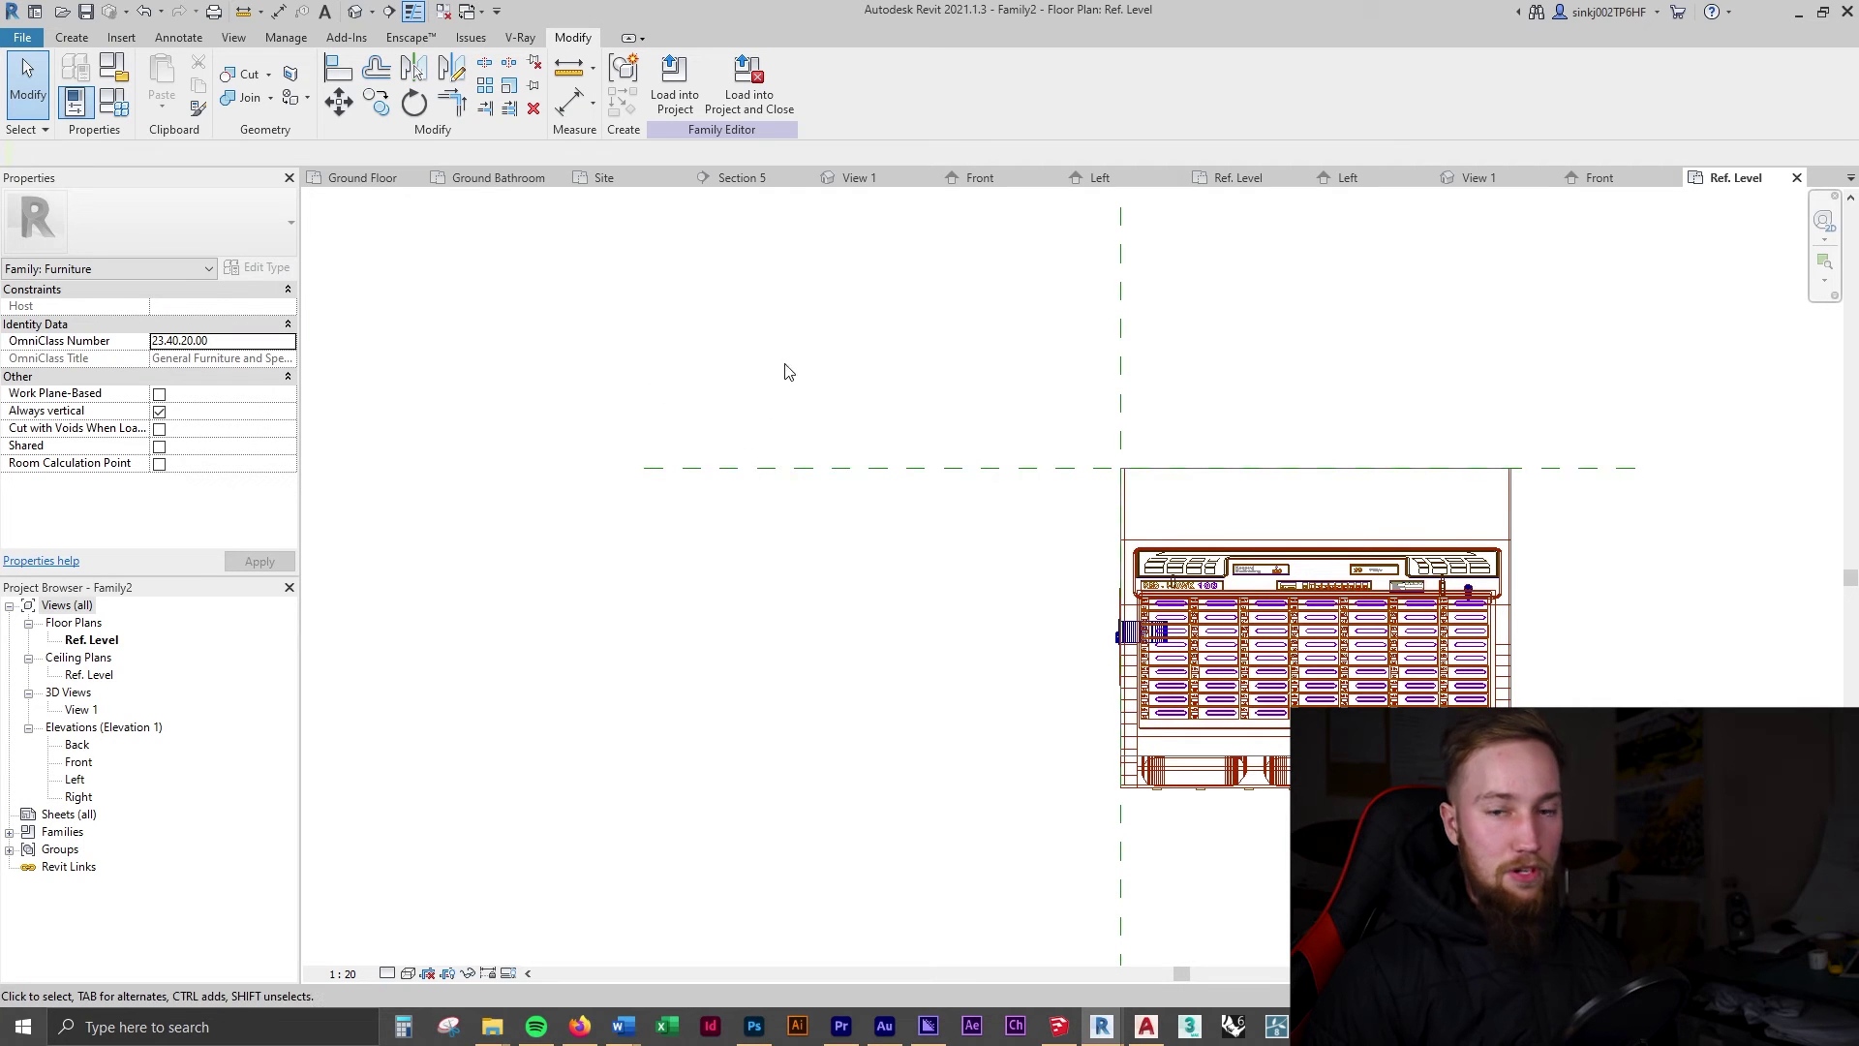
Open the default 3D view in Shaded style and orbit to the jukebox's right side.
{"action": "key", "text": "3"}
{"action": "key", "text": "d"}
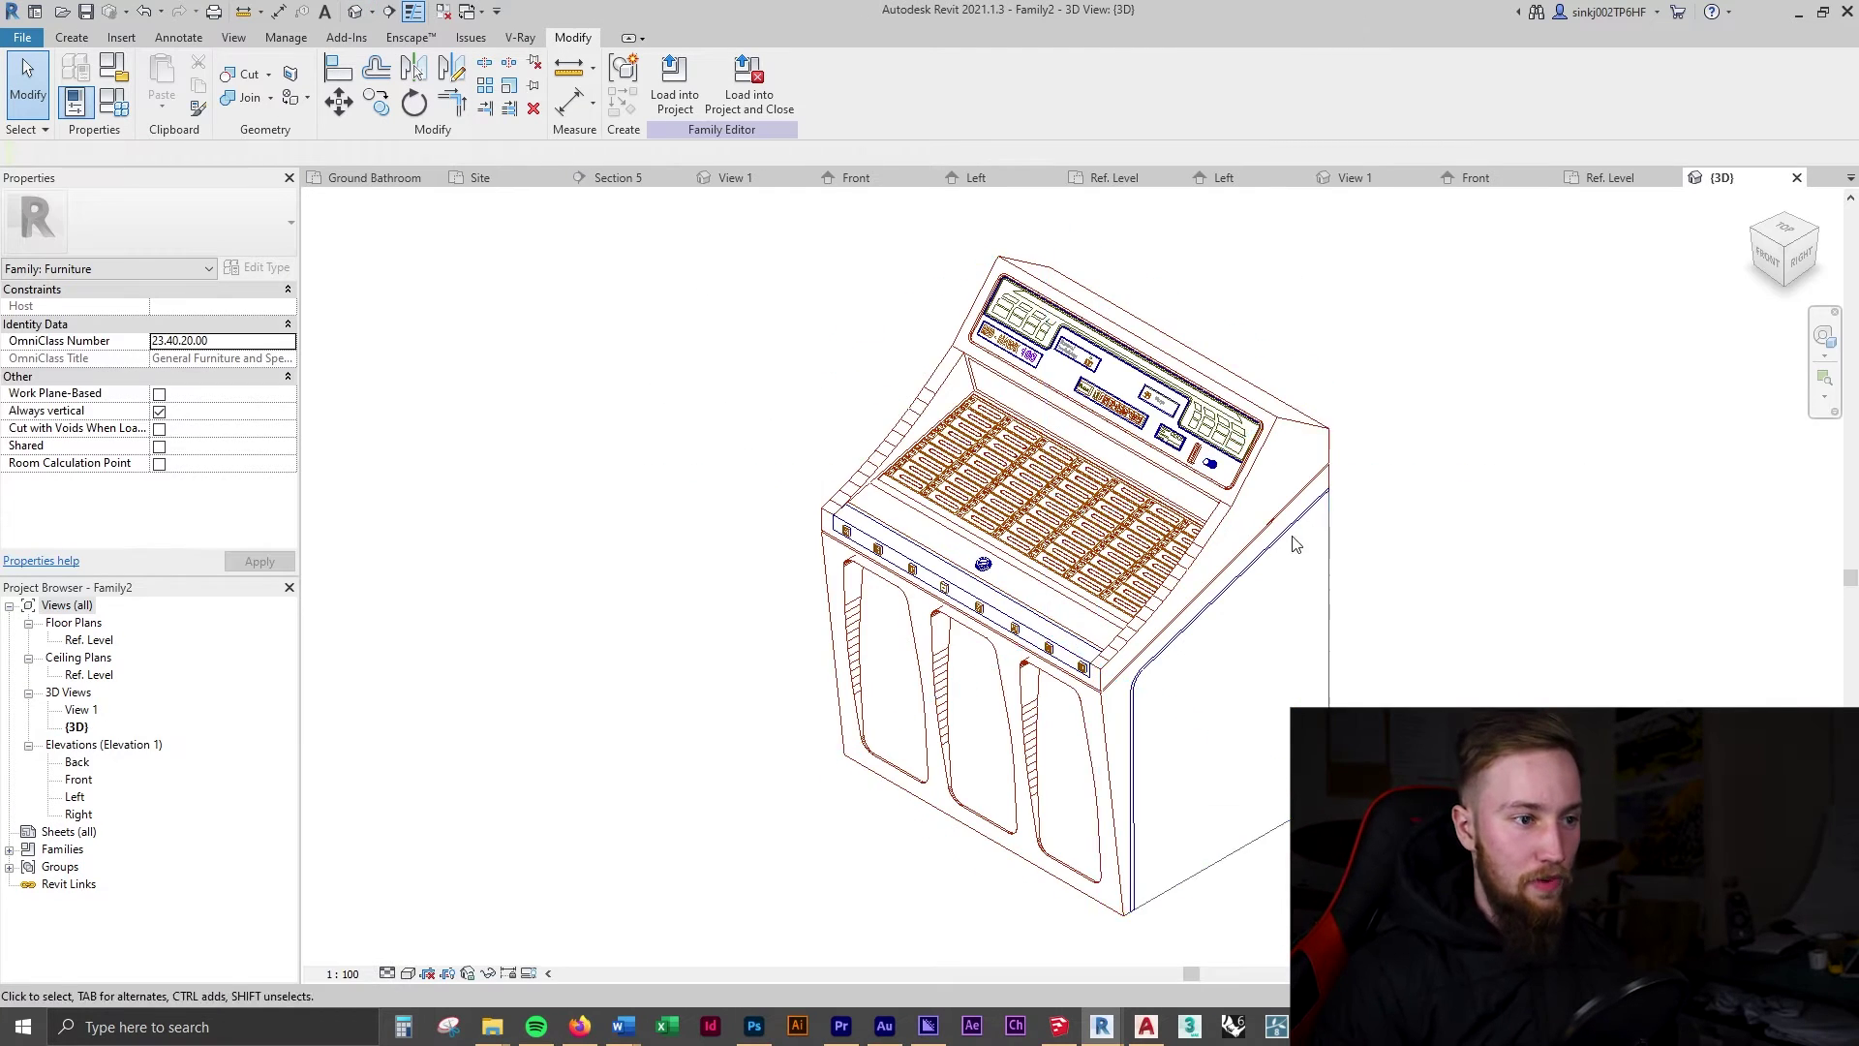
{"action": "left_click", "coordinate": [417, 972]}
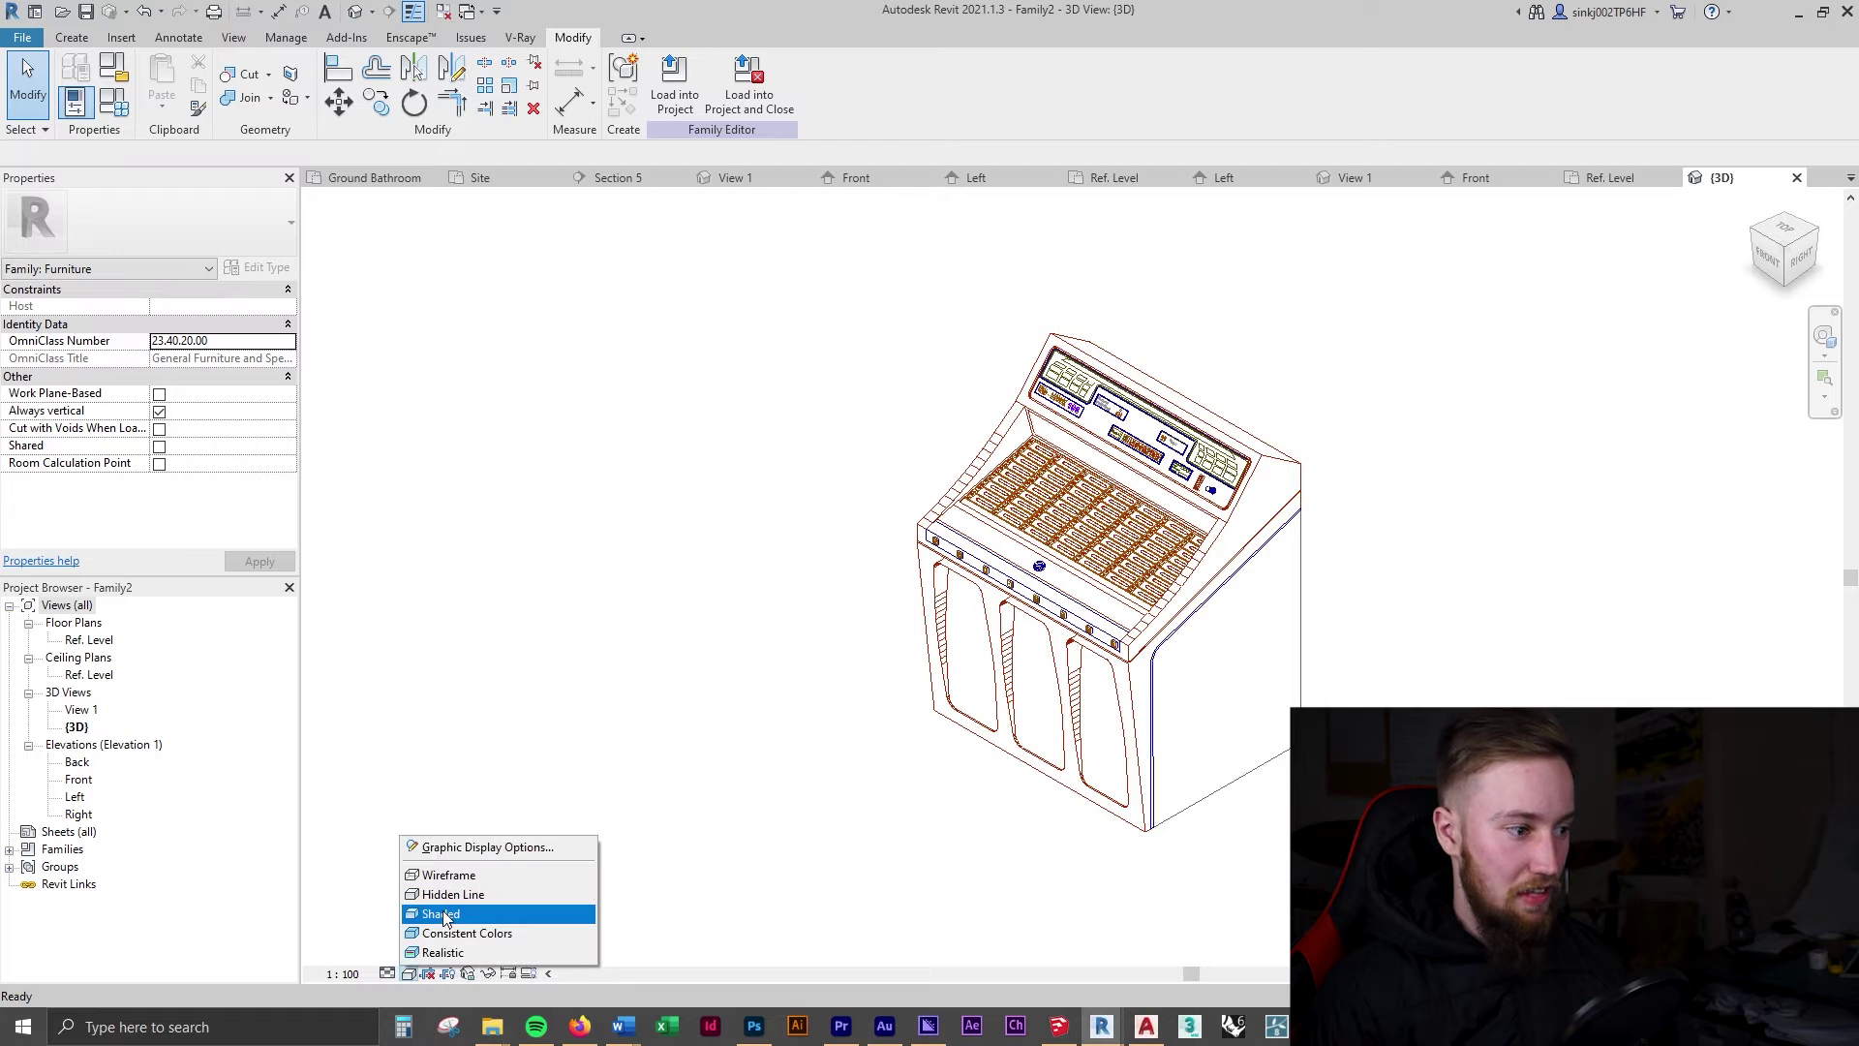
{"action": "left_click", "coordinate": [455, 916]}
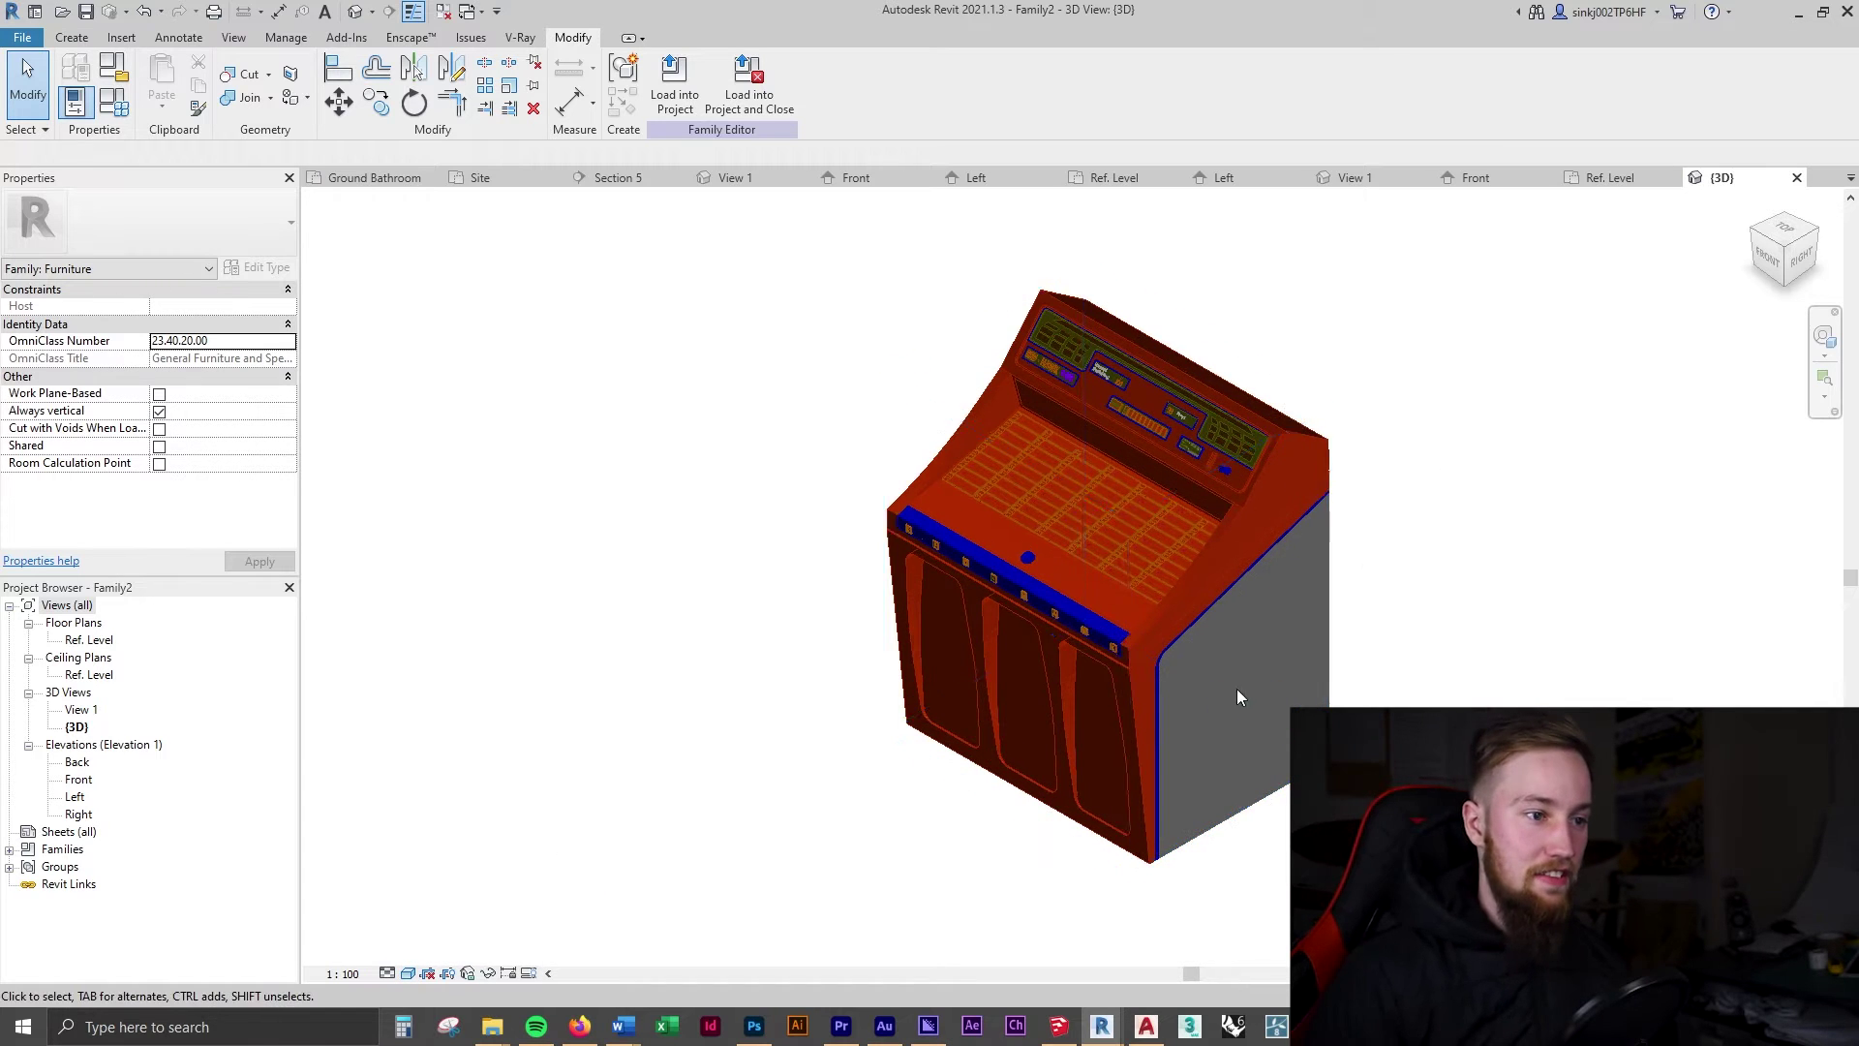
{"action": "middle_click_drag", "start_coordinate": [1235, 689], "coordinate": [869, 547], "text": "shift"}
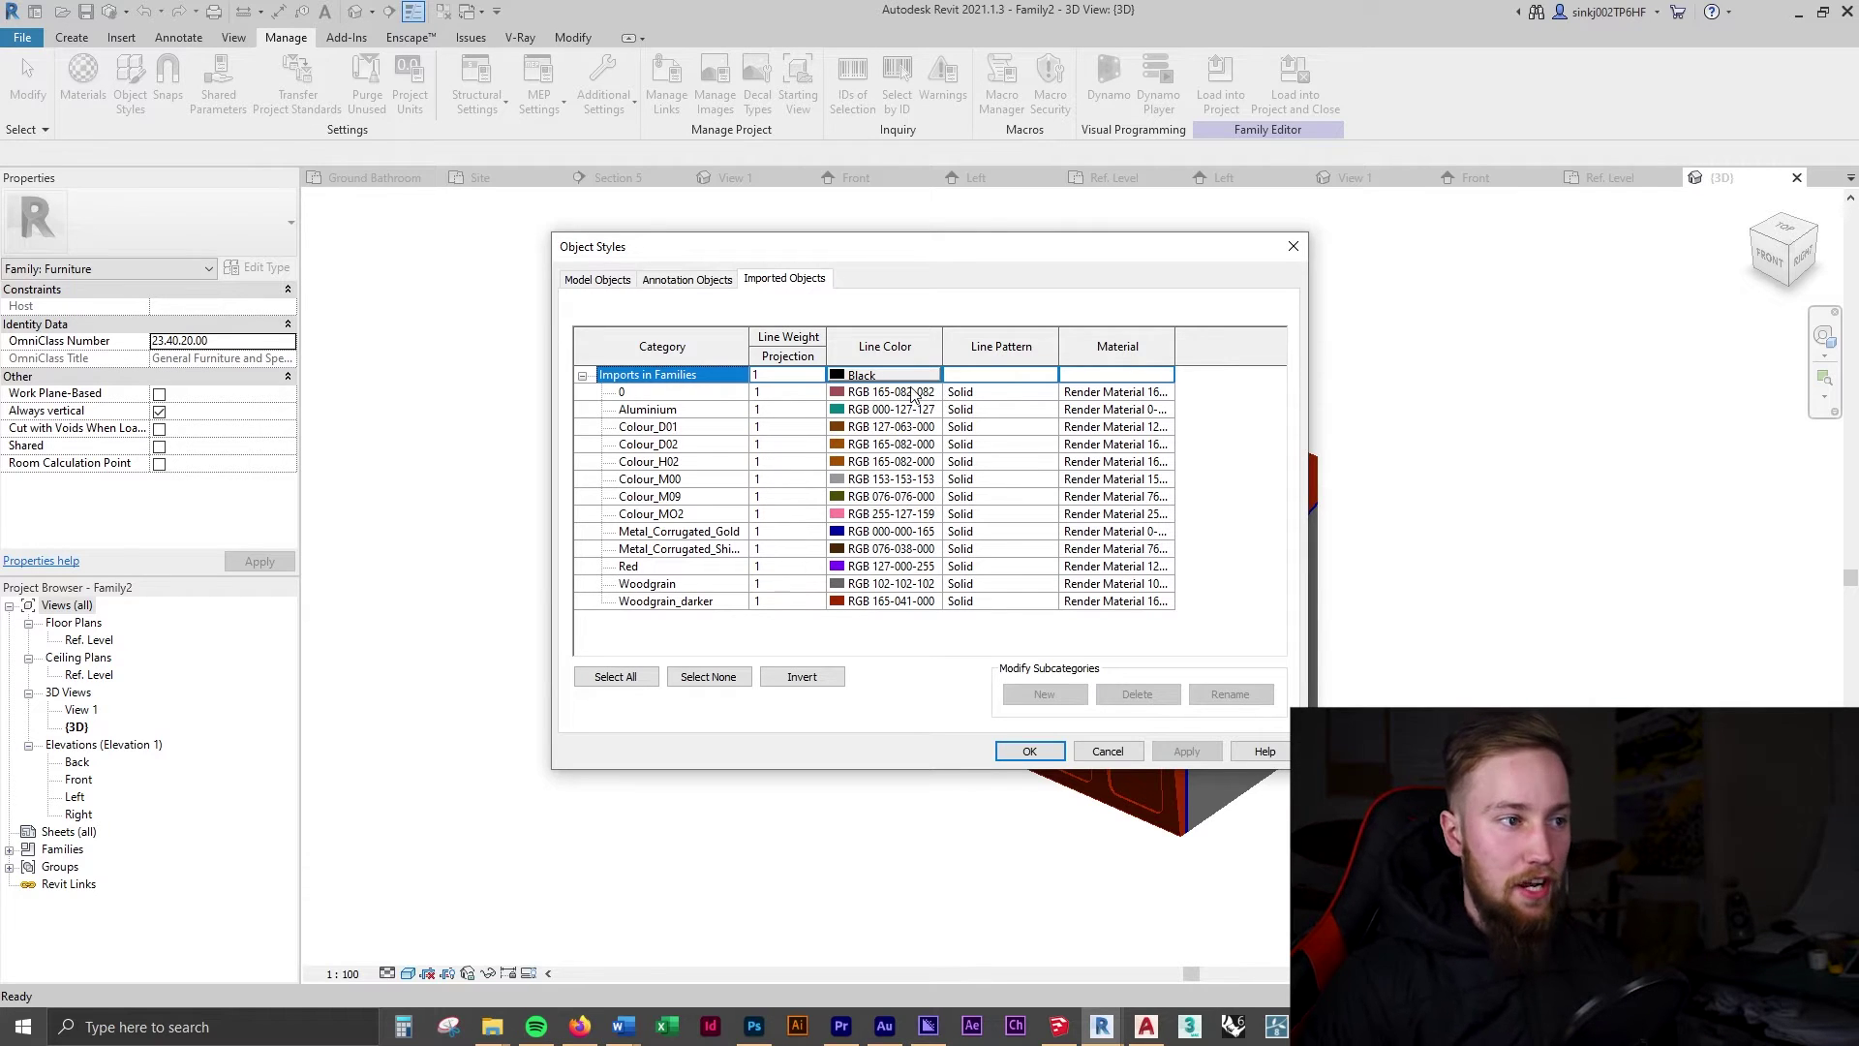
Set the line colour of subcategories 0 and Aluminium to grey RGB 128-128-128.
{"action": "left_click", "coordinate": [936, 392]}
{"action": "left_click", "coordinate": [932, 394]}
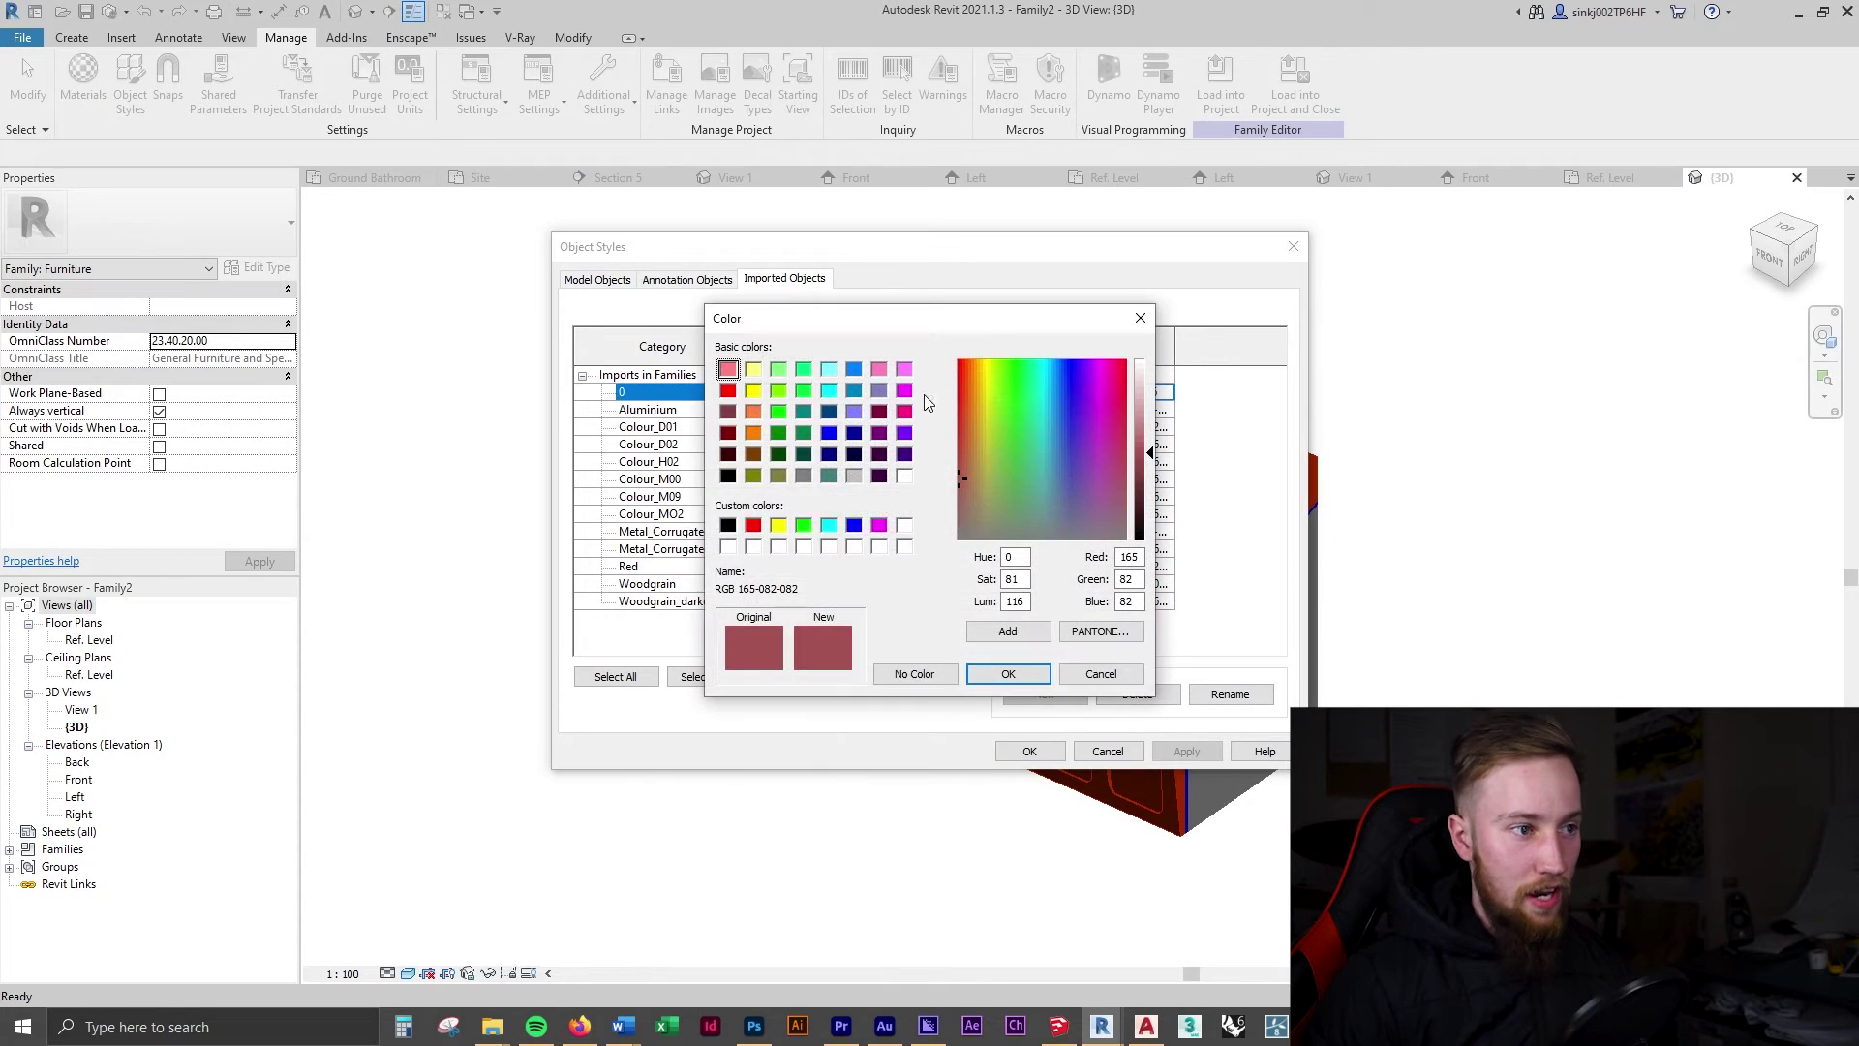
{"action": "left_click", "coordinate": [804, 476]}
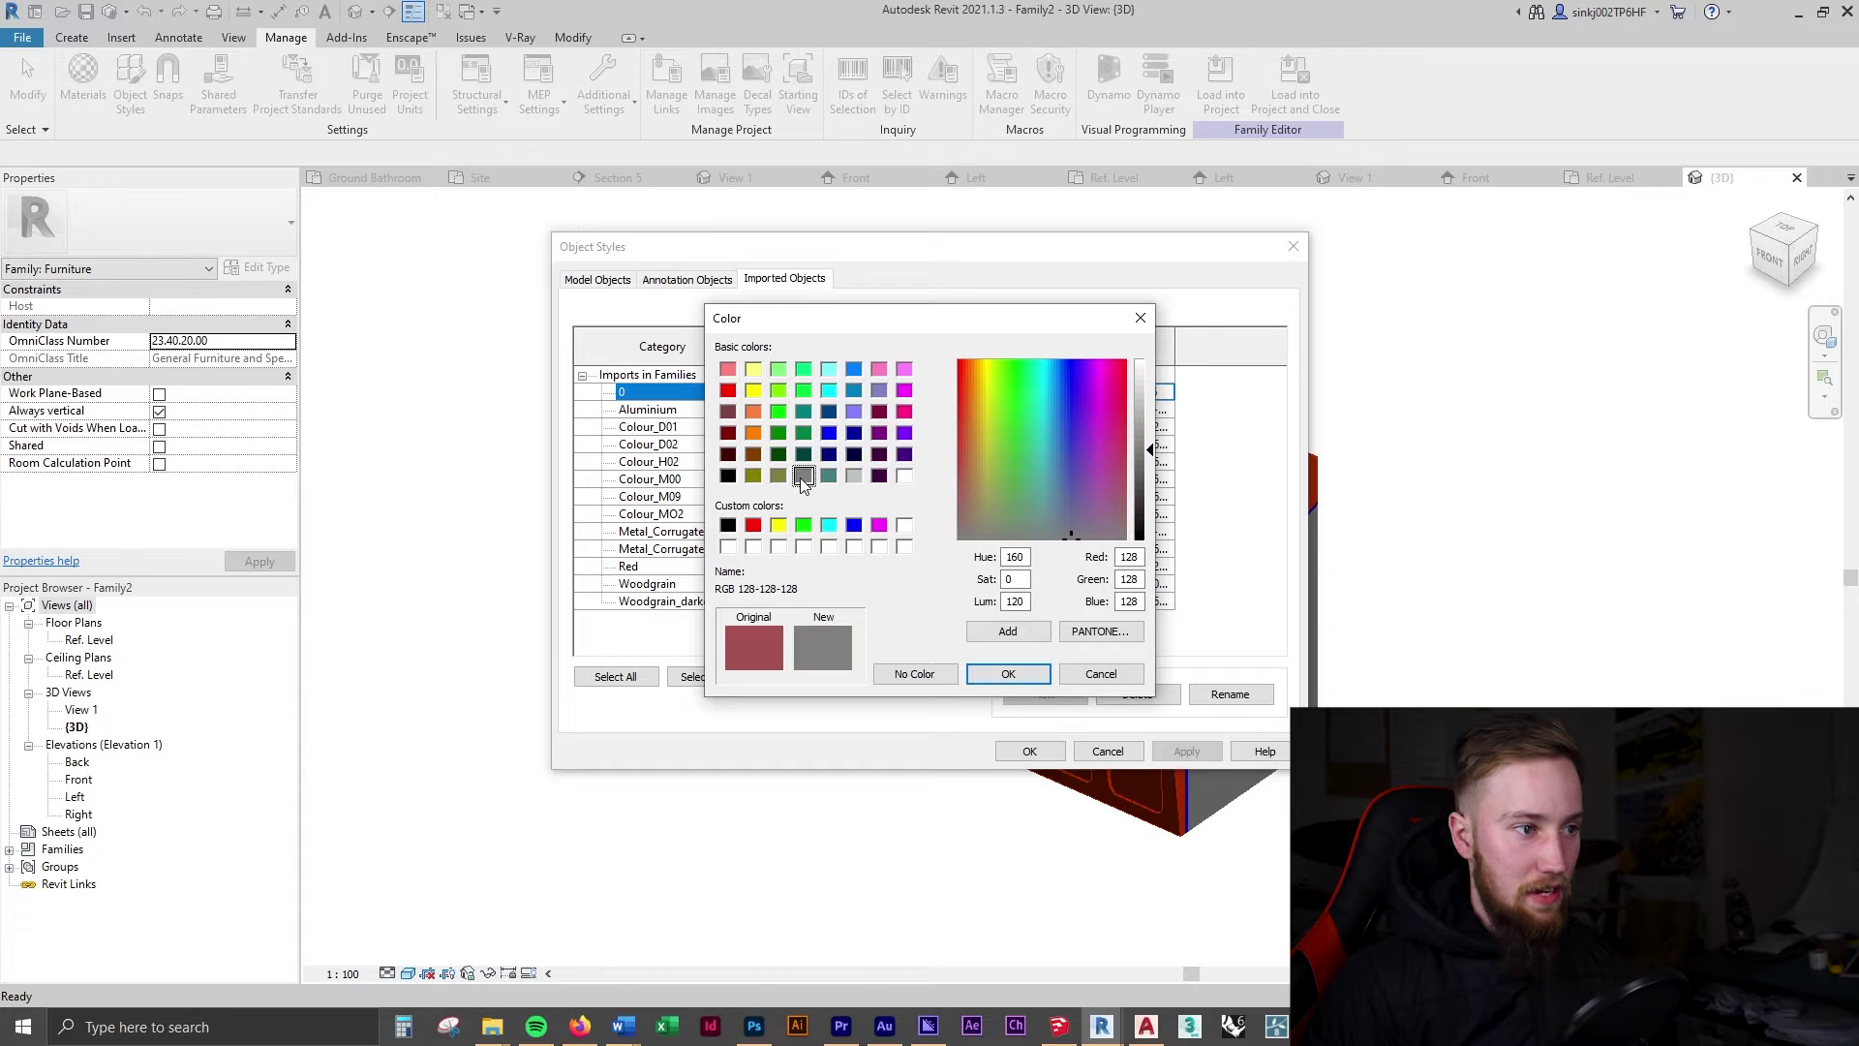
{"action": "left_click", "coordinate": [986, 678]}
{"action": "left_click", "coordinate": [862, 411]}
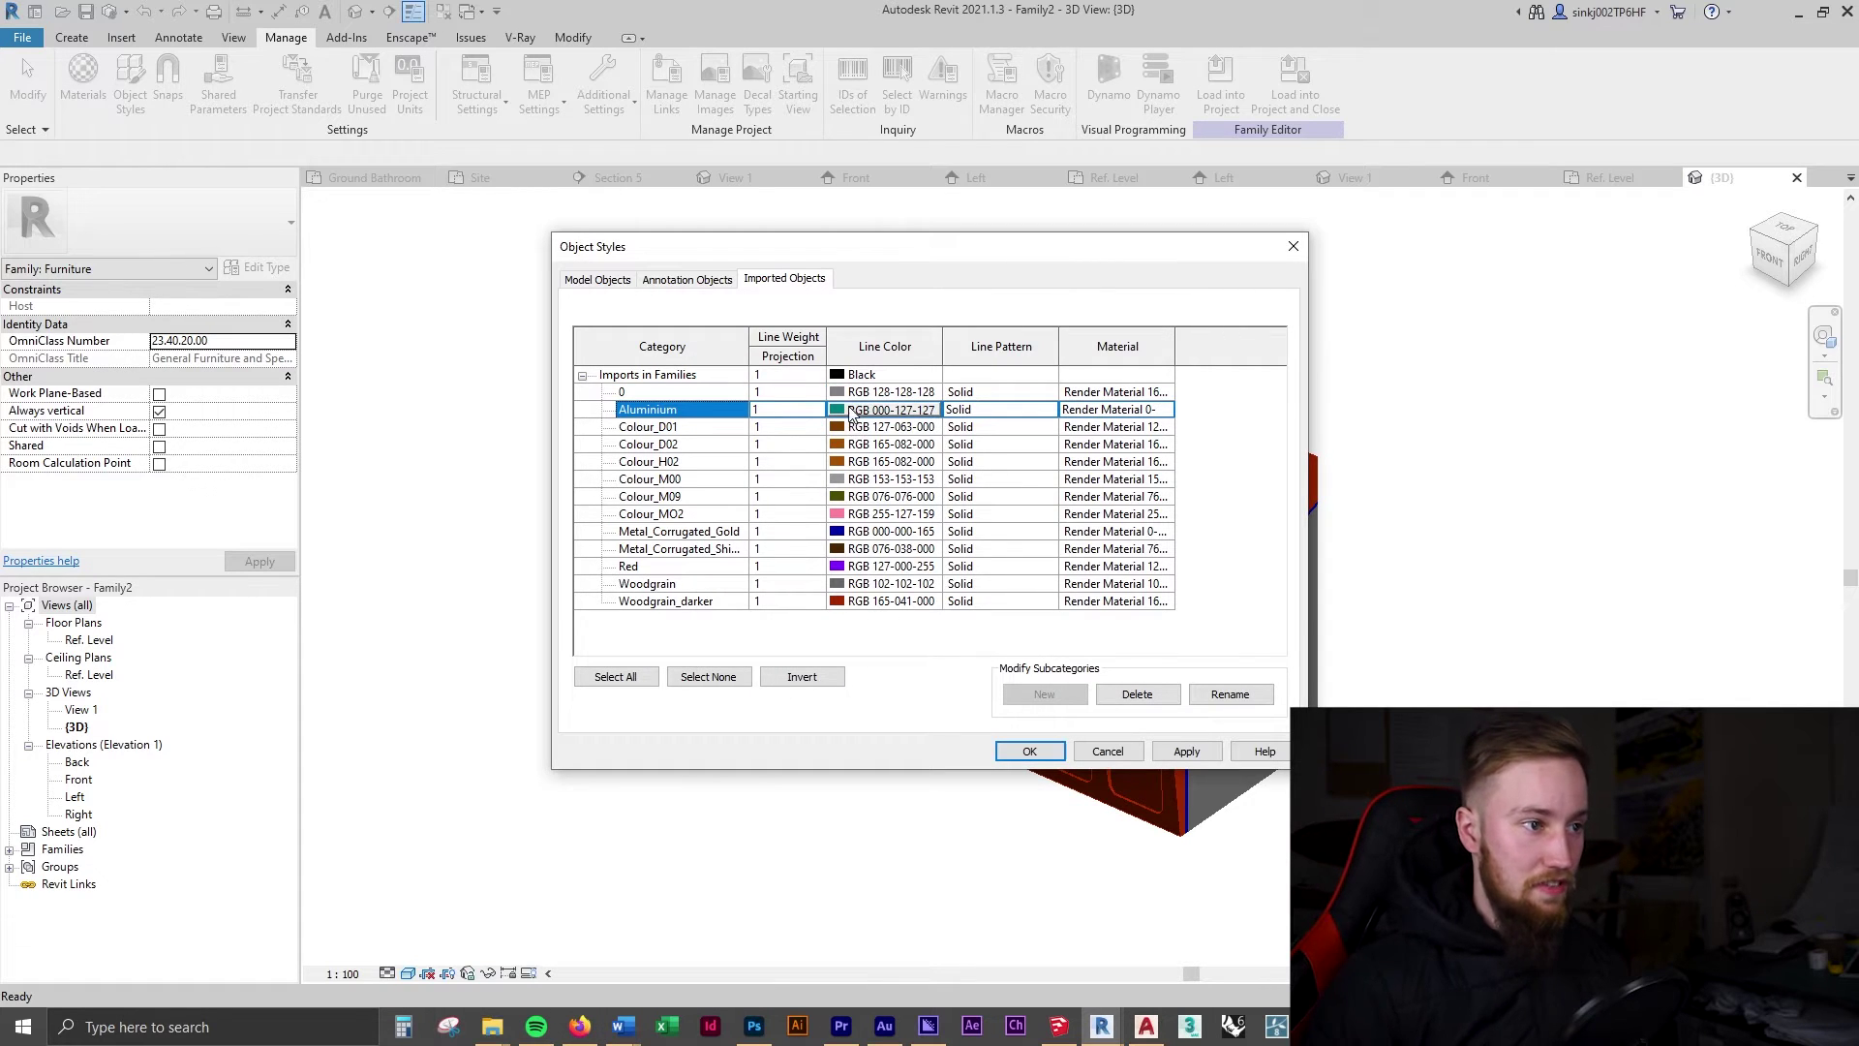
{"action": "left_click", "coordinate": [852, 411]}
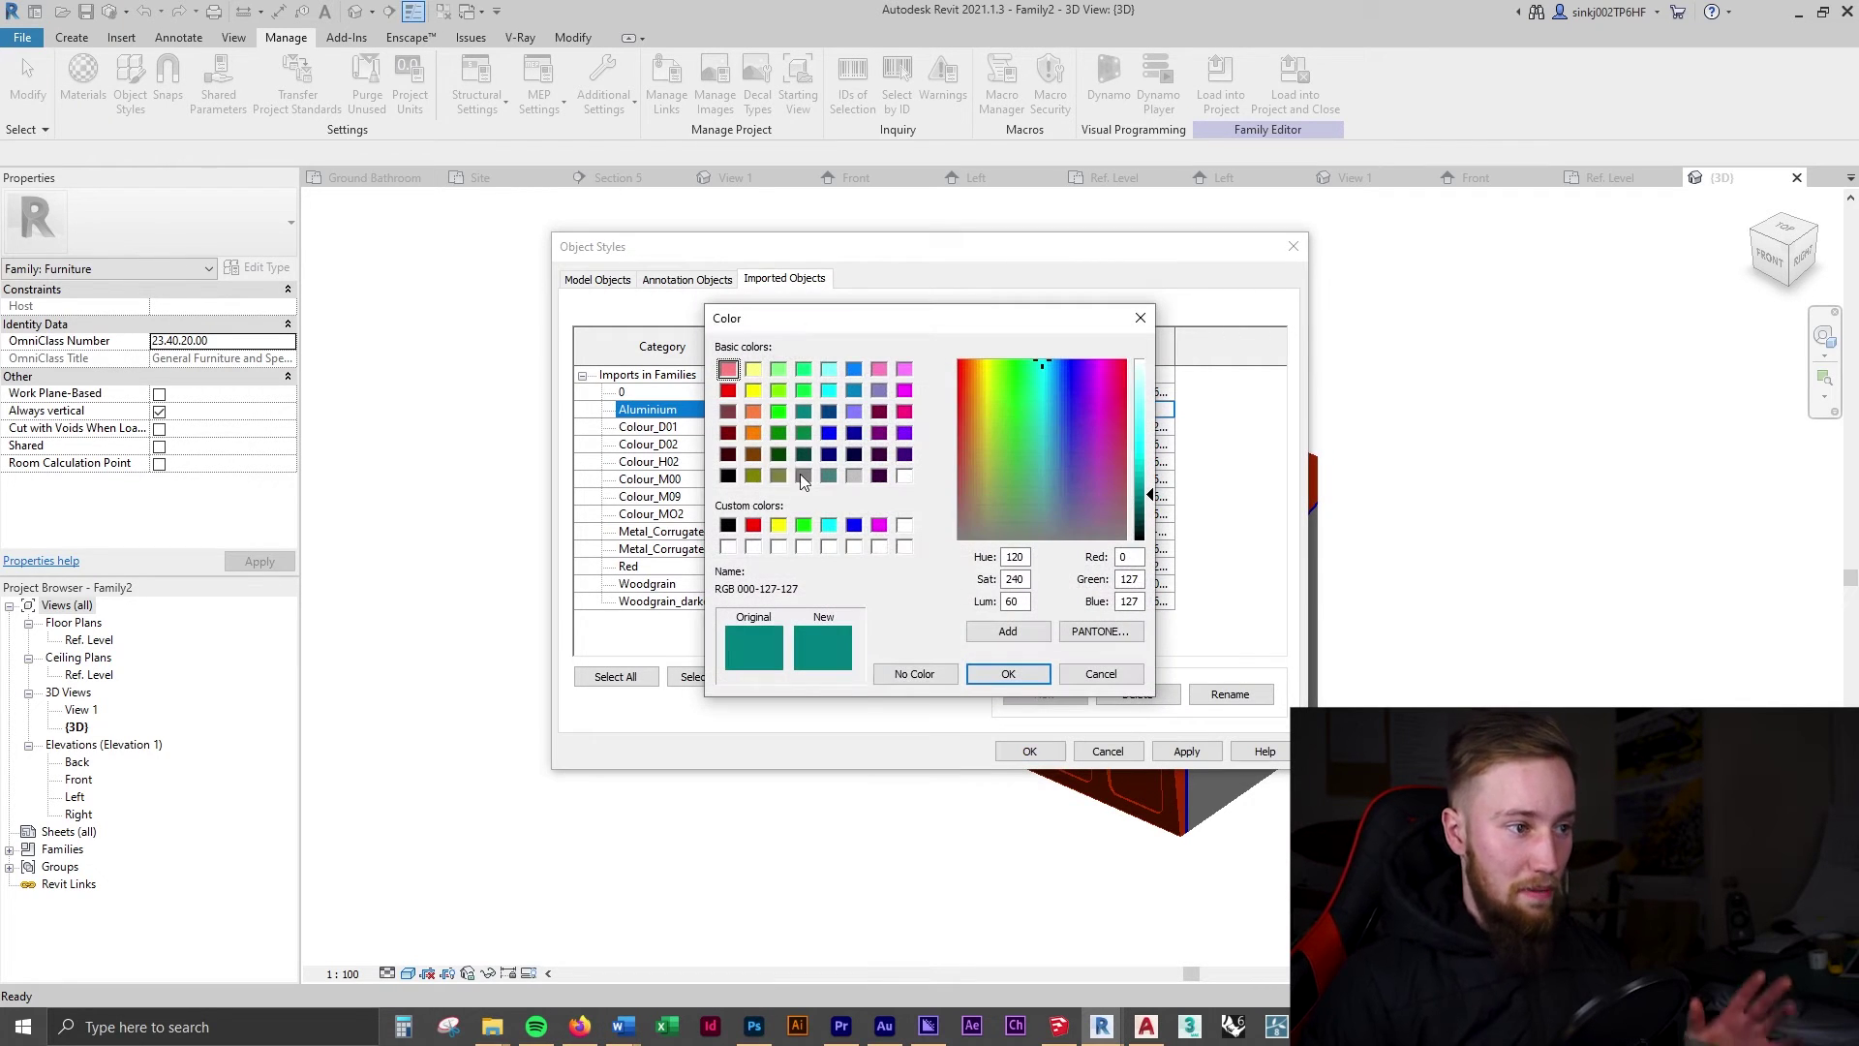
{"action": "left_click", "coordinate": [804, 476]}
{"action": "left_click", "coordinate": [1008, 674]}
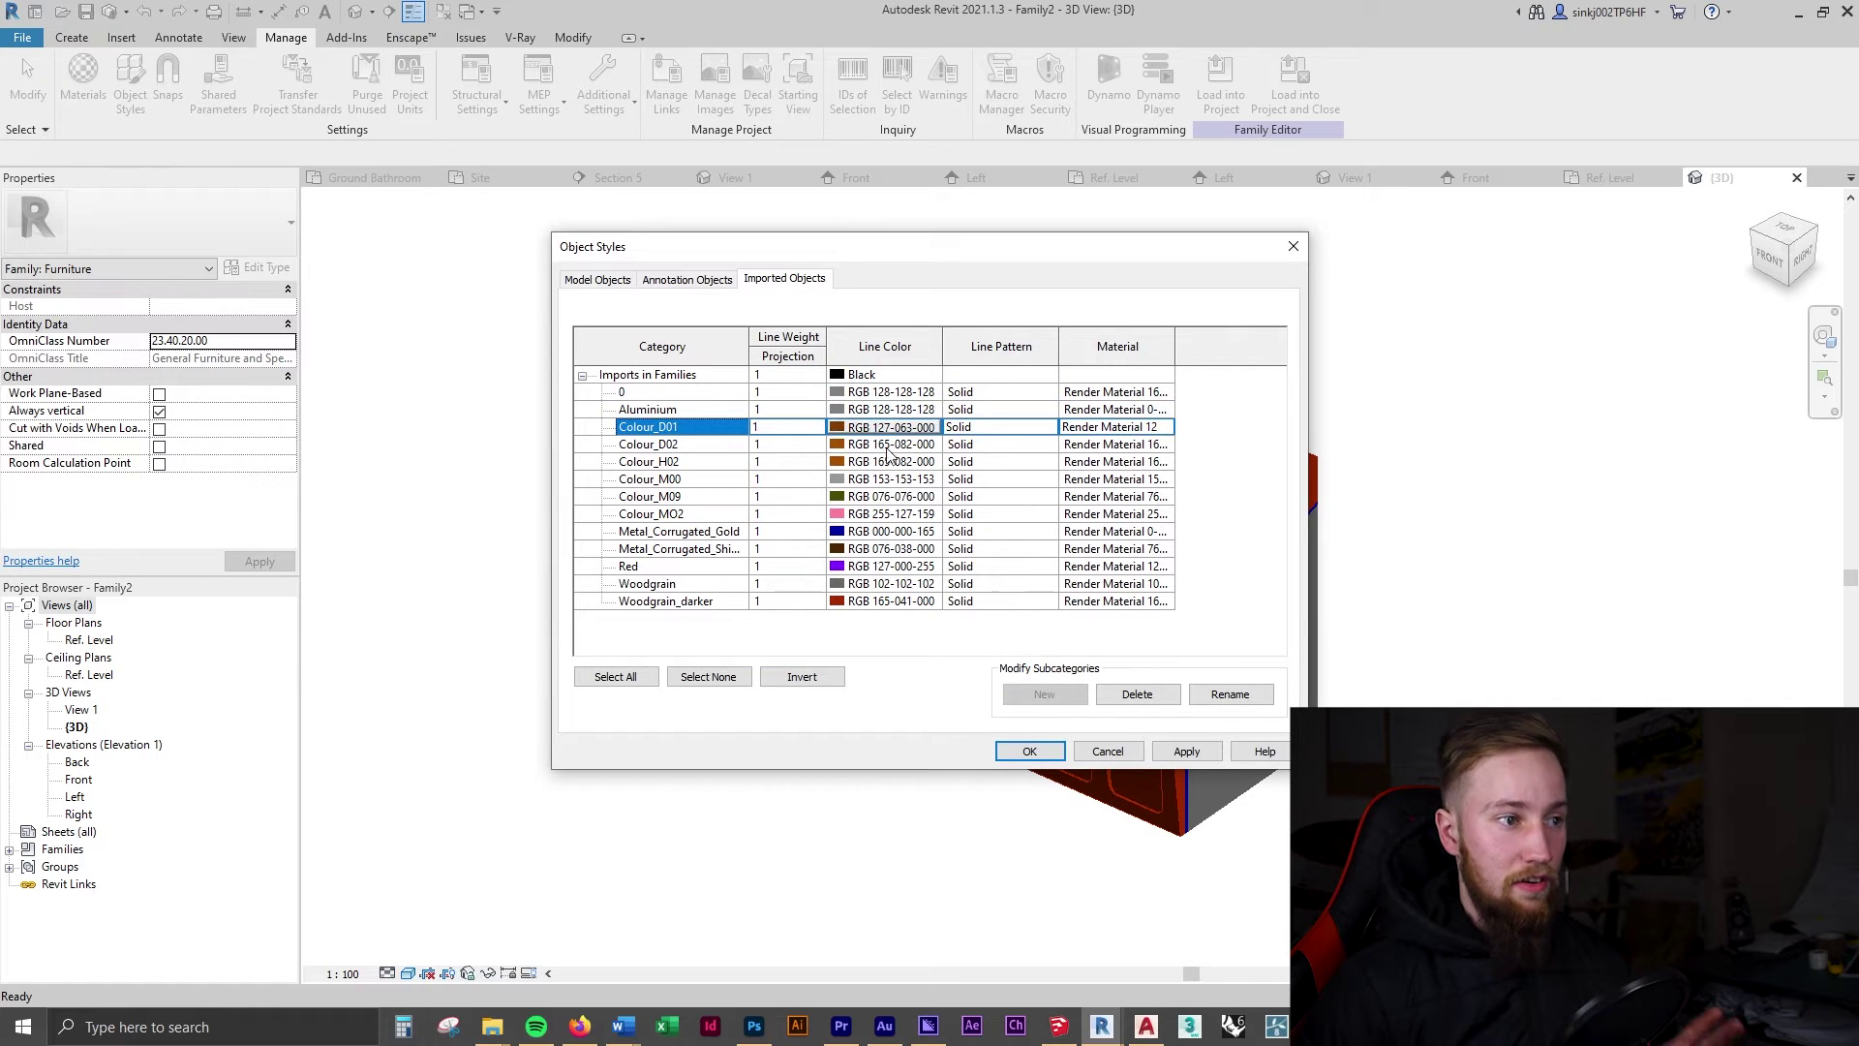
Set Colour_D01 and Colour_D02 line colours to grey 128-128-128, then bring up subcategory 0's material.
{"action": "left_click", "coordinate": [871, 428]}
{"action": "left_click", "coordinate": [889, 428]}
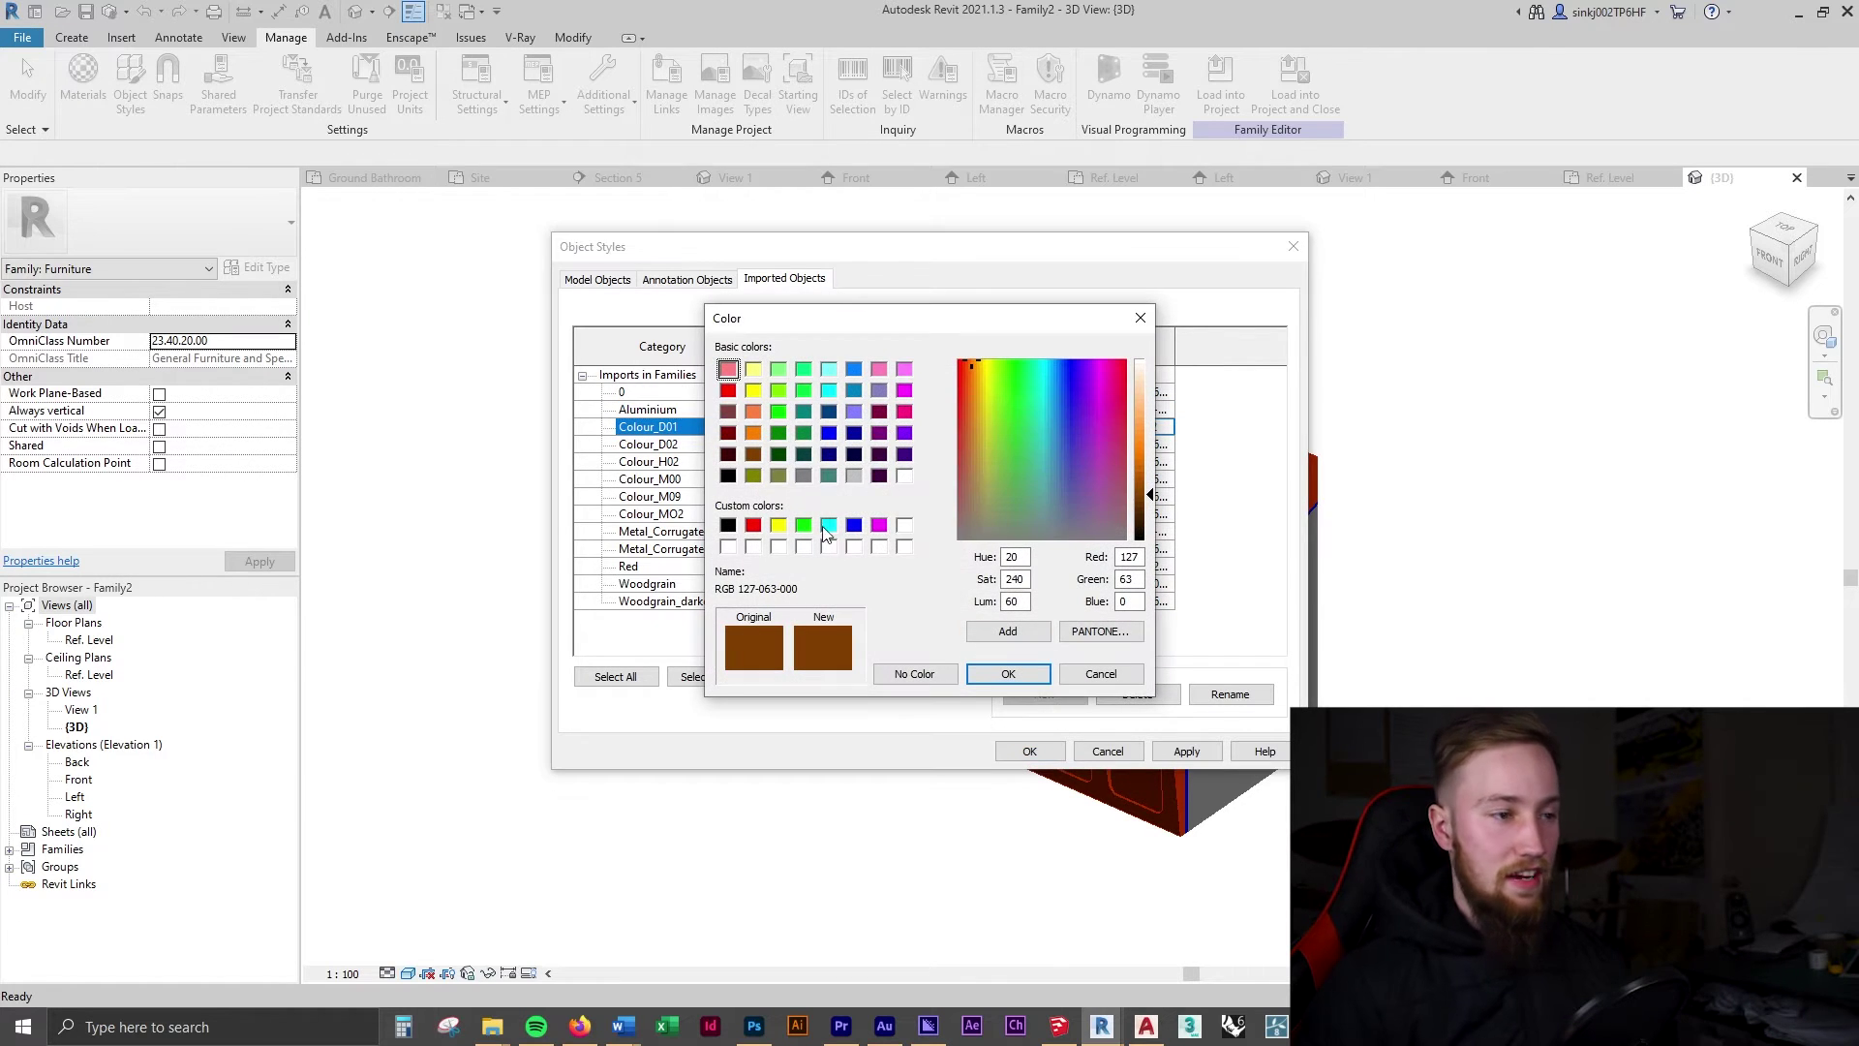
{"action": "left_click", "coordinate": [804, 476]}
{"action": "left_click", "coordinate": [1007, 674]}
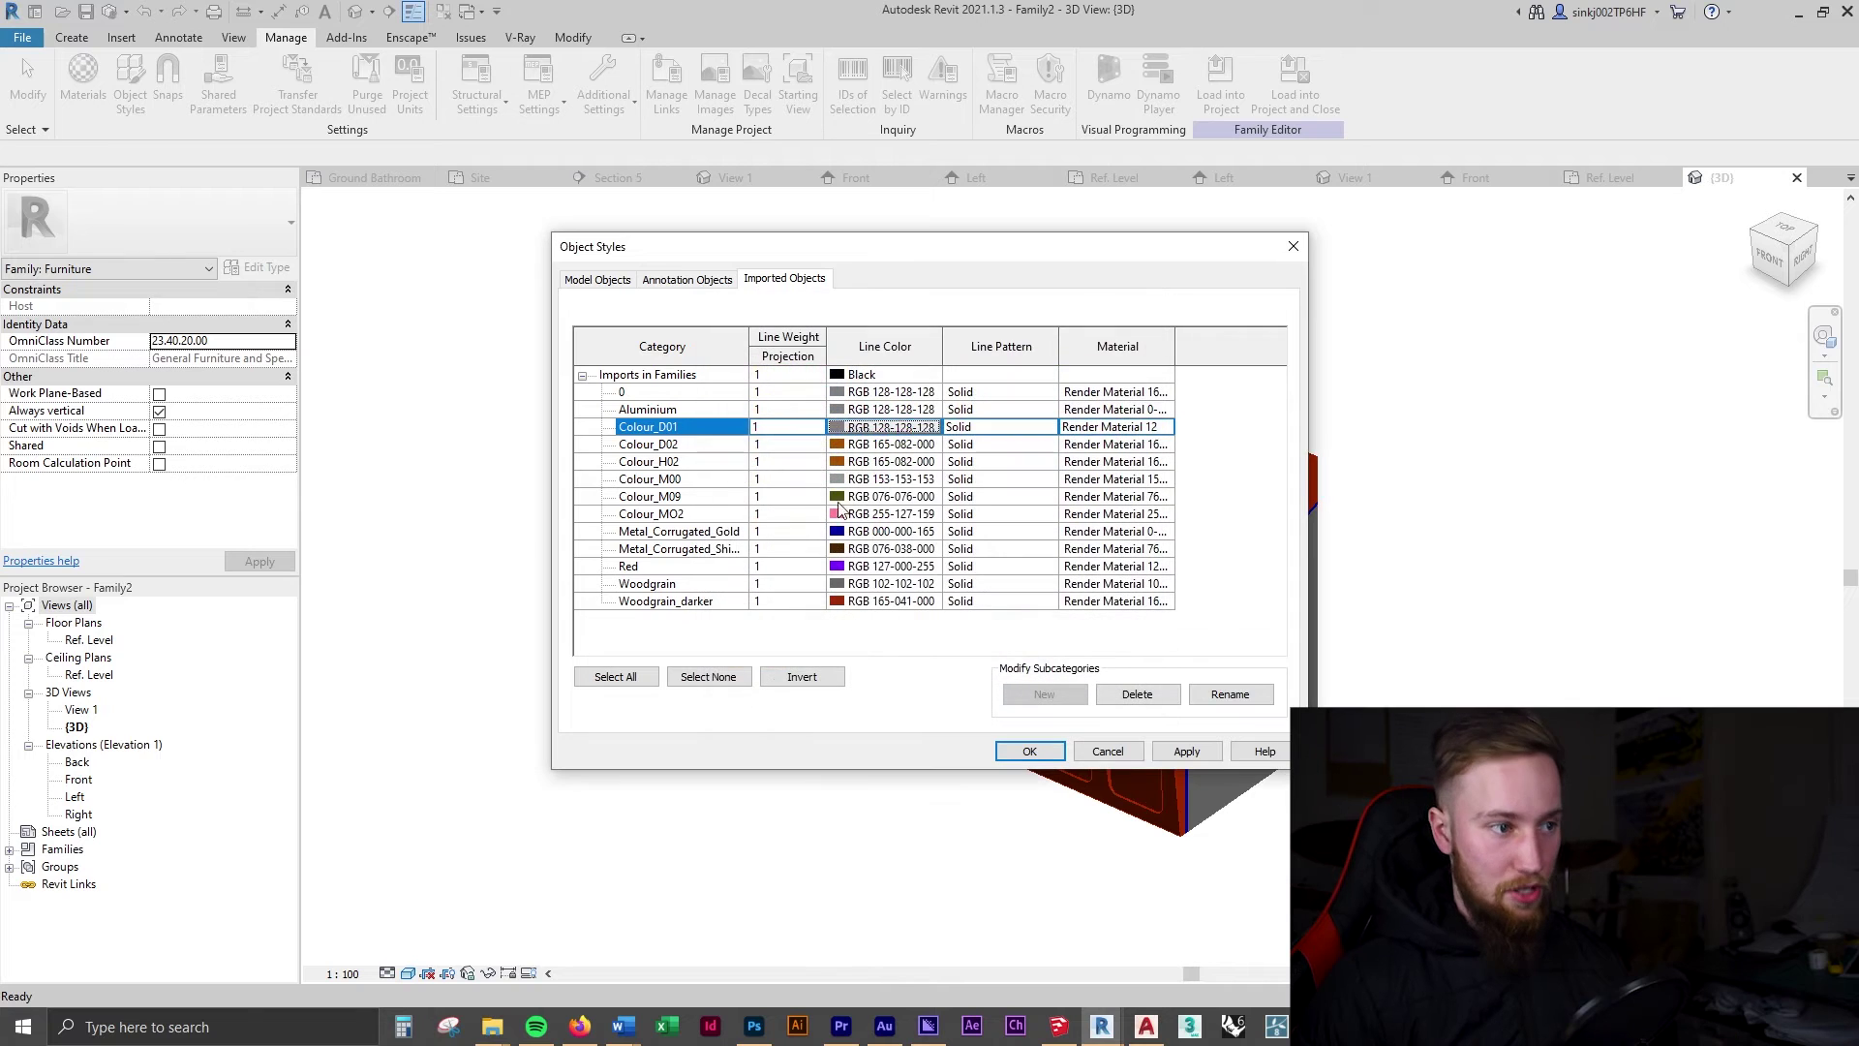
{"action": "left_click", "coordinate": [889, 448]}
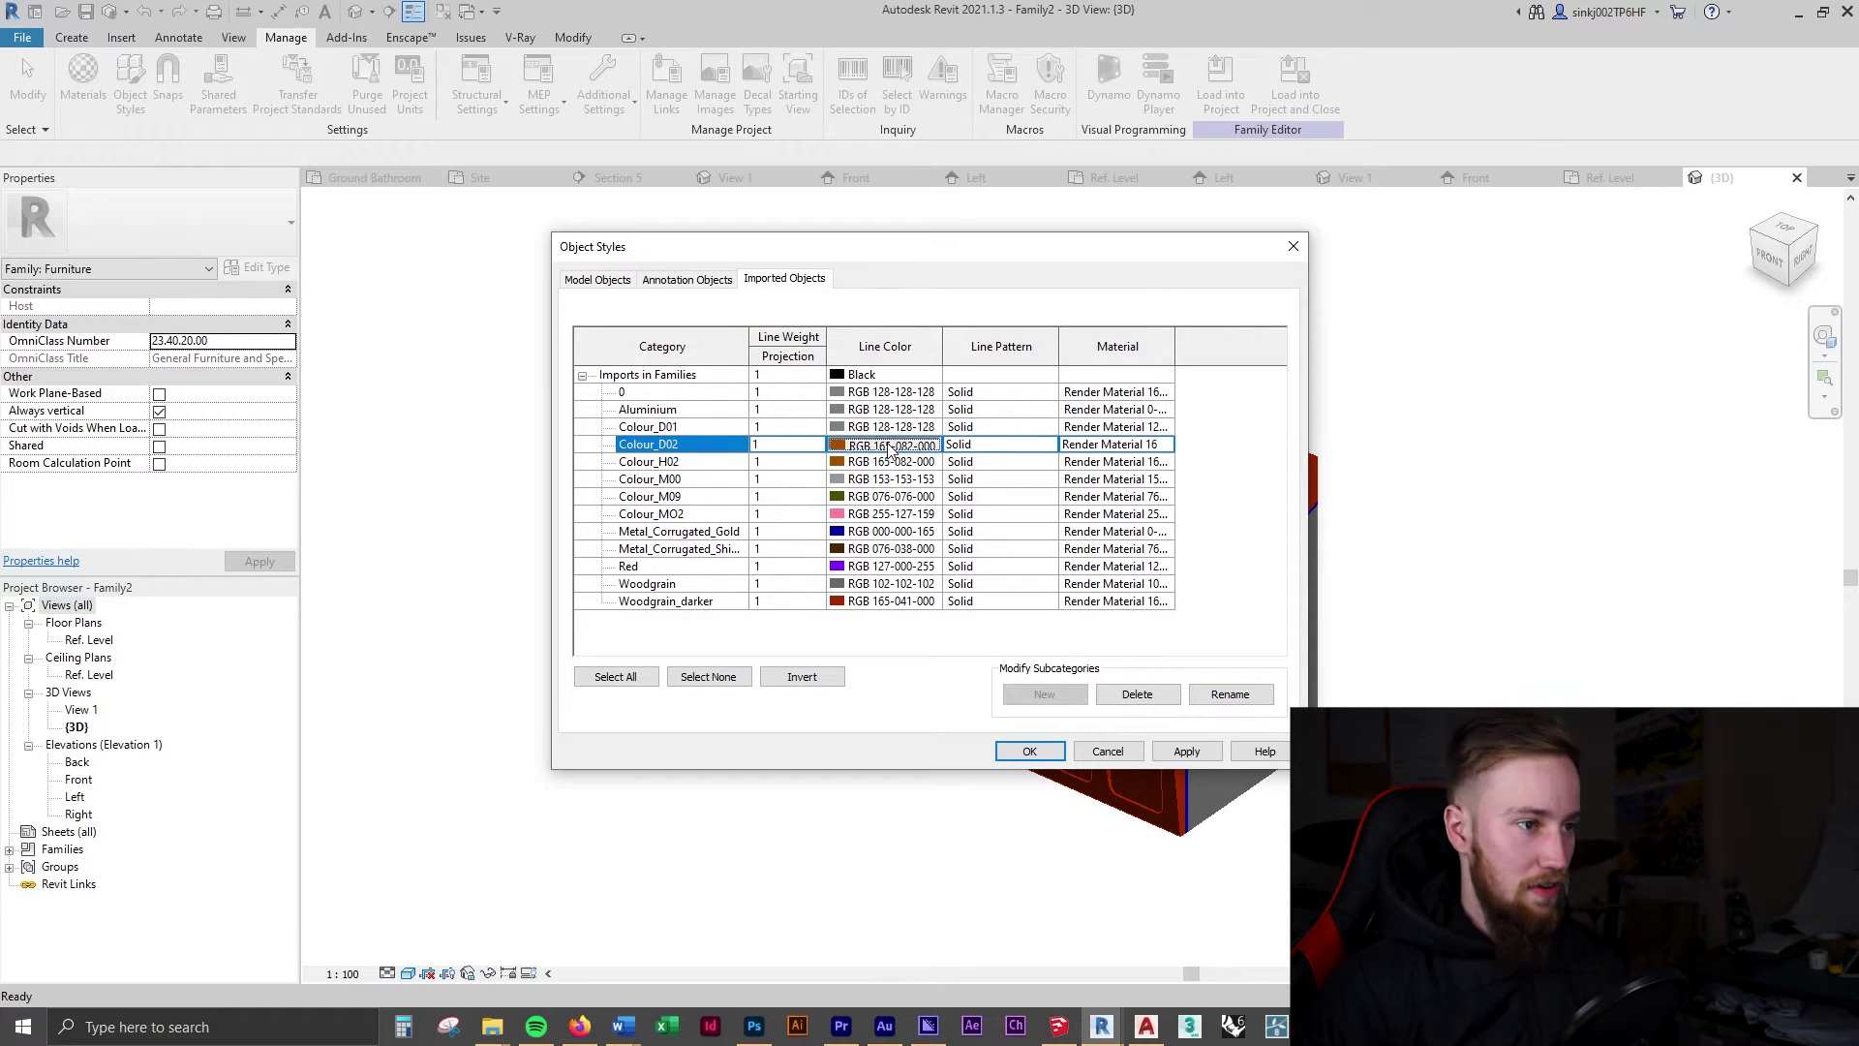
{"action": "left_click", "coordinate": [891, 448]}
{"action": "left_click", "coordinate": [804, 476]}
{"action": "left_click", "coordinate": [1007, 675]}
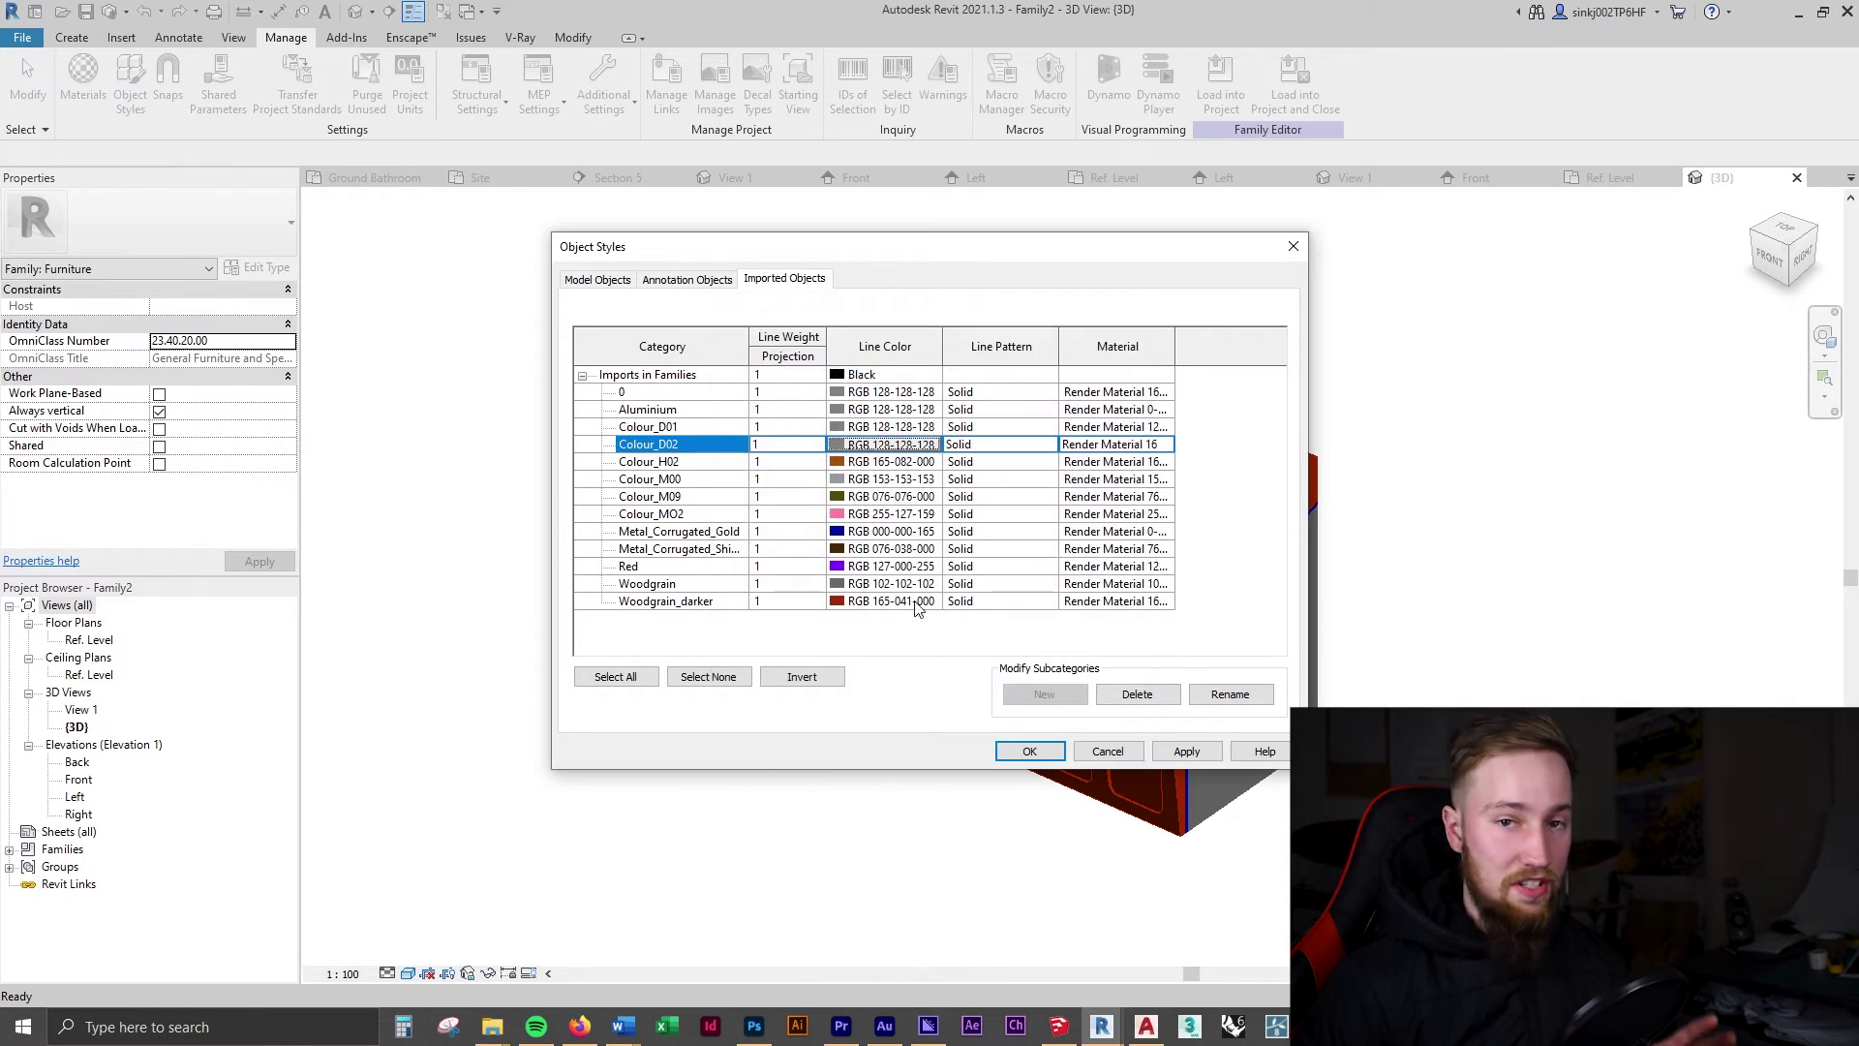
{"action": "left_click", "coordinate": [1167, 394]}
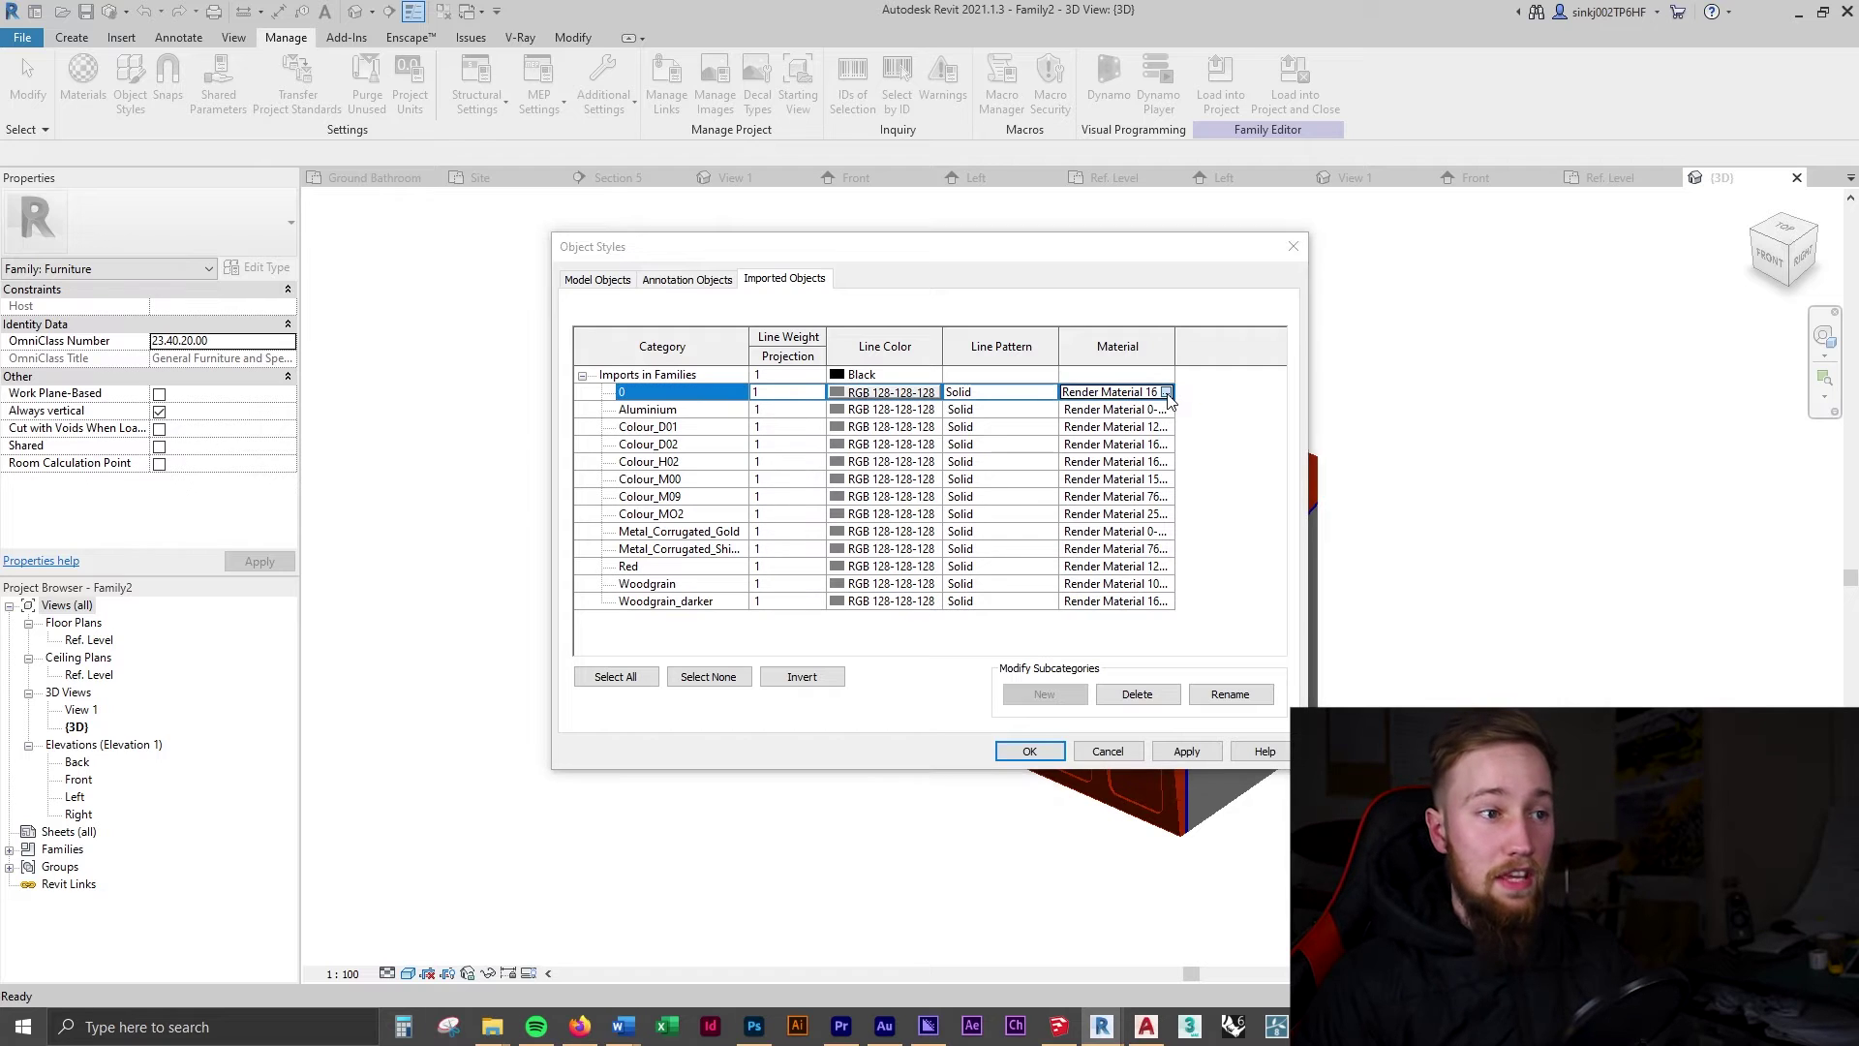
{"action": "left_click", "coordinate": [1168, 393]}
Delete the Default material and the other existing materials from the document.
{"action": "scroll", "coordinate": [1016, 274], "scroll_direction": "up", "scroll_amount": 5}
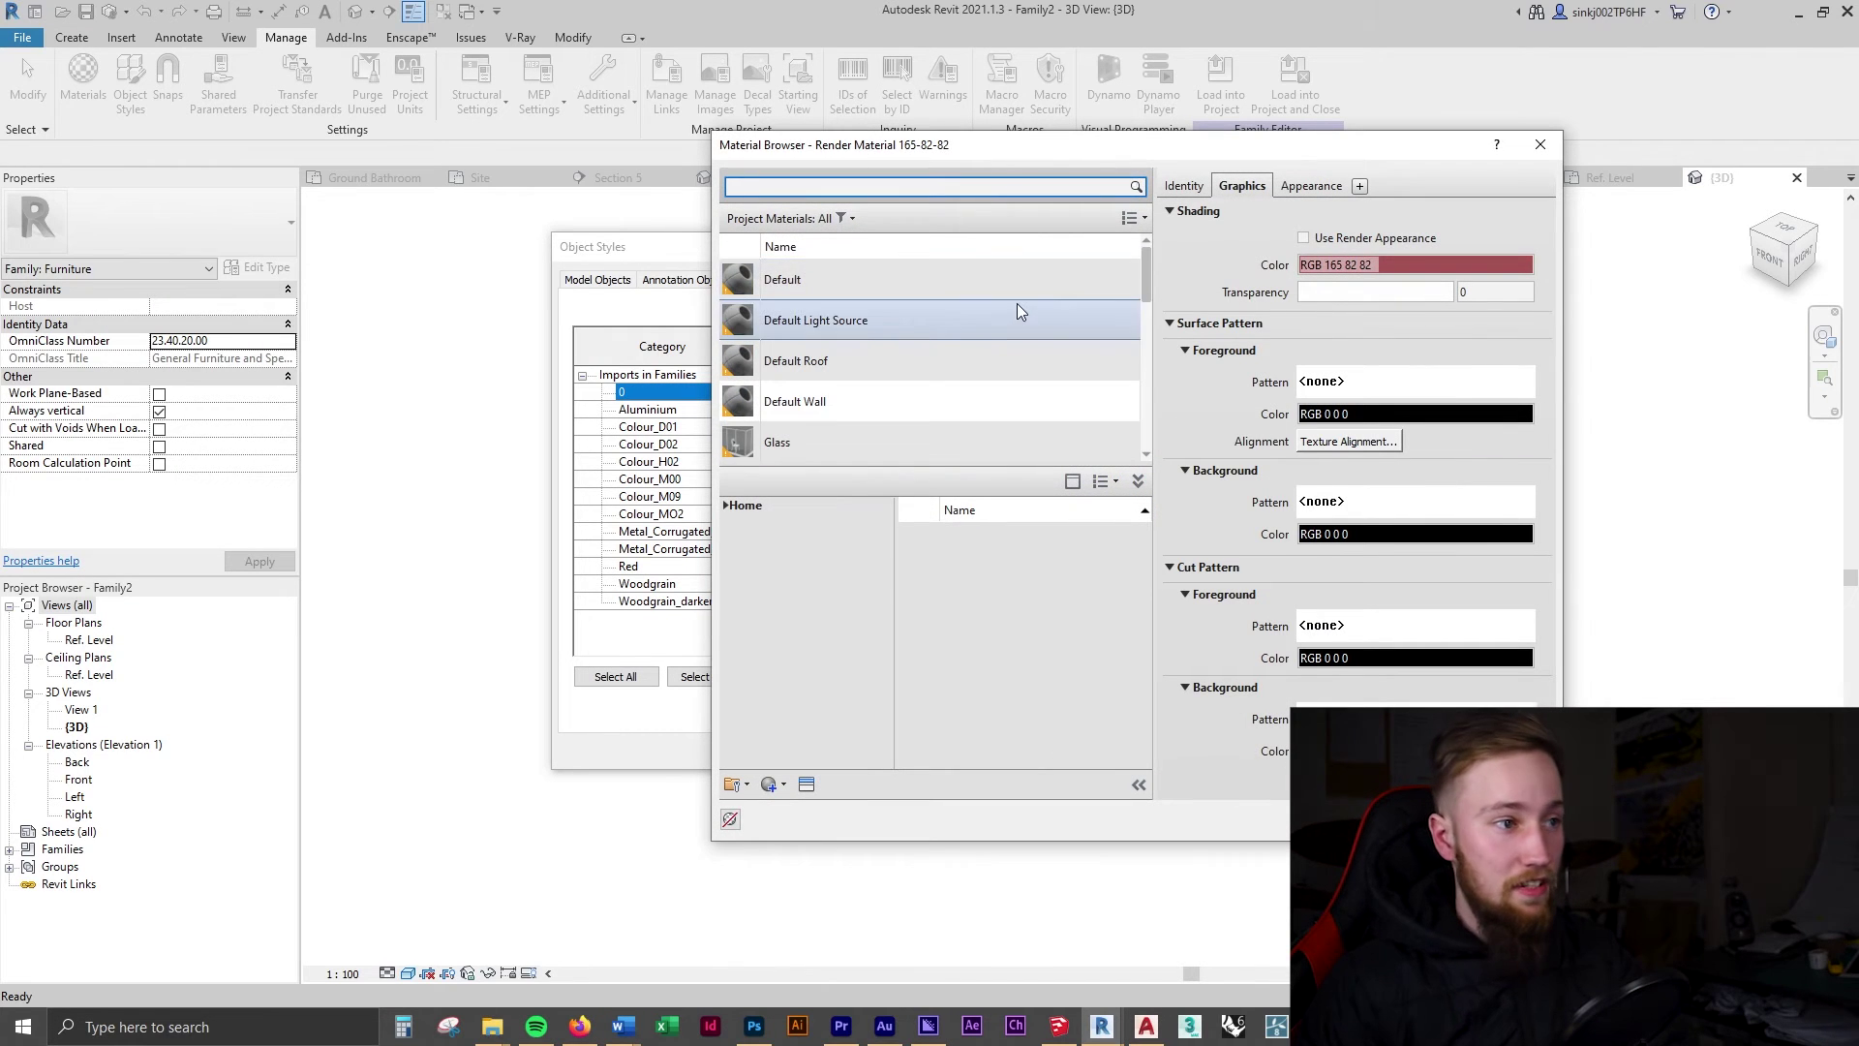
{"action": "left_click", "coordinate": [968, 278]}
{"action": "right_click", "coordinate": [970, 278]}
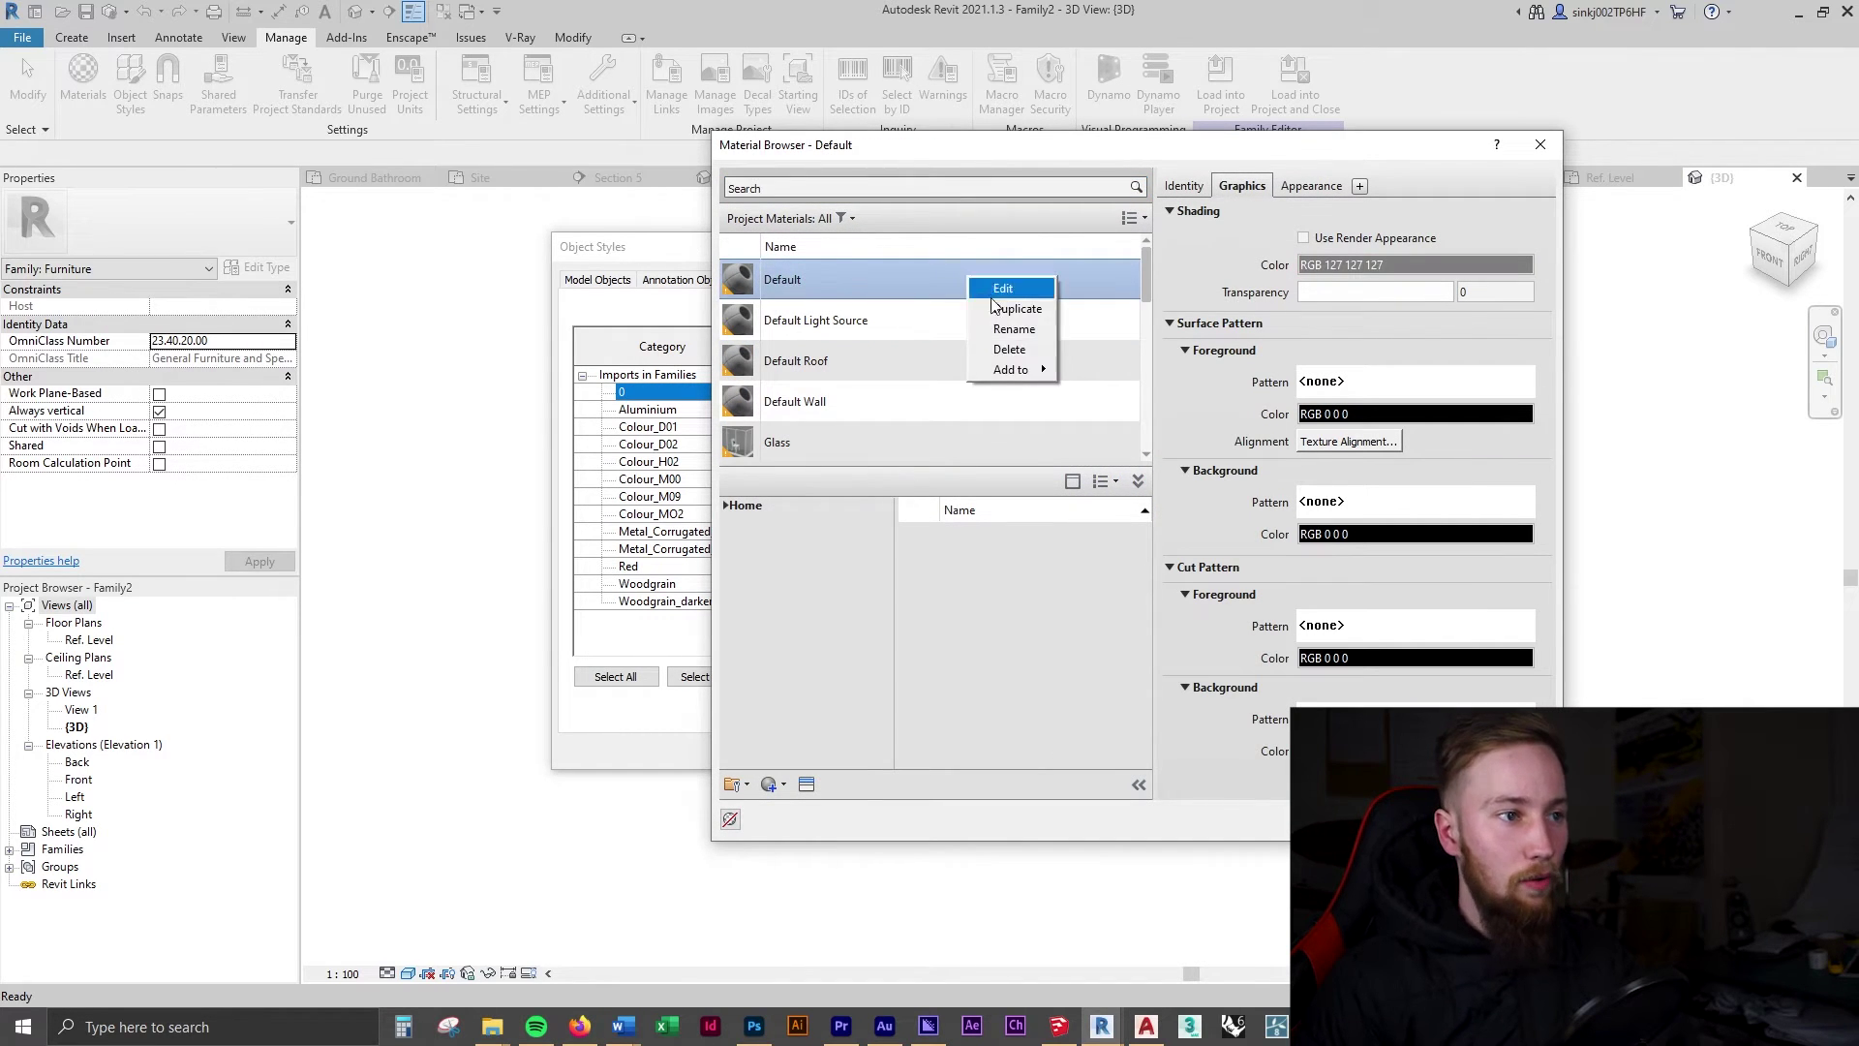
{"action": "left_click", "coordinate": [1009, 349]}
{"action": "right_click", "coordinate": [856, 264]}
{"action": "left_click", "coordinate": [886, 334]}
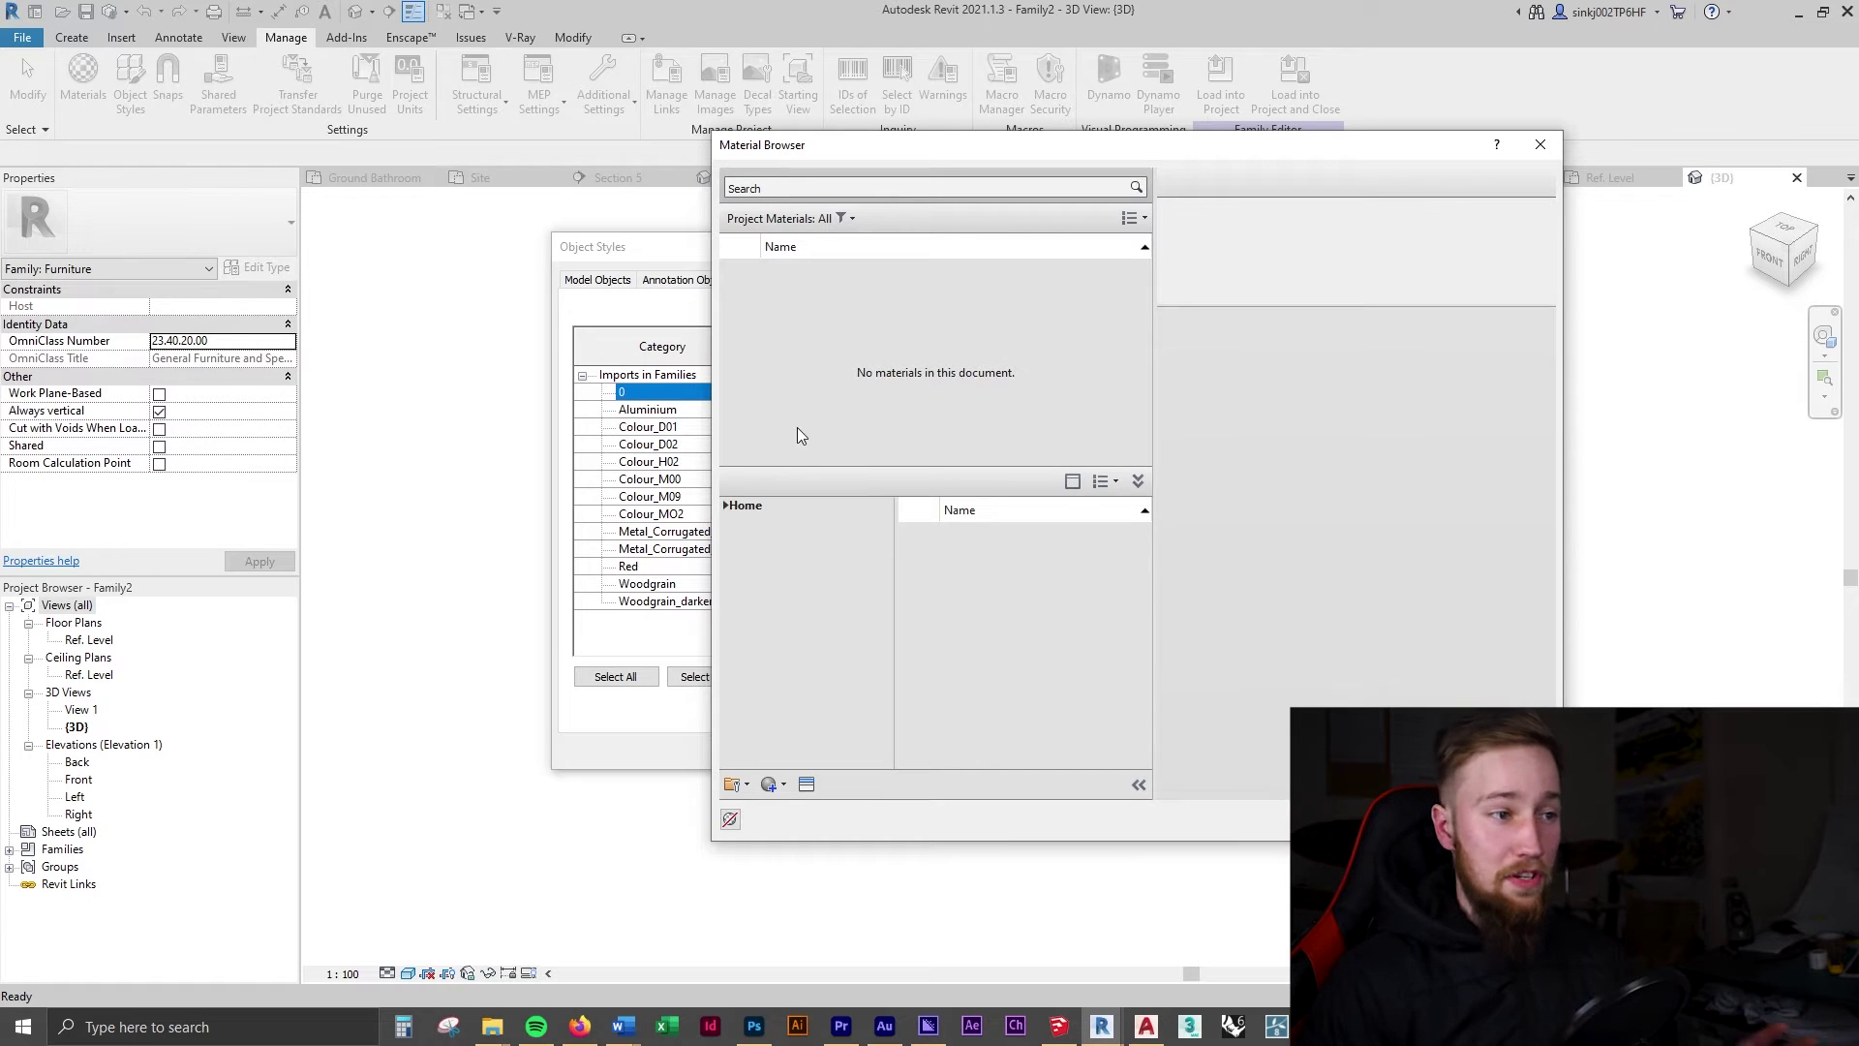
Create a new blank material named Woodgrain.
{"action": "left_click", "coordinate": [775, 787]}
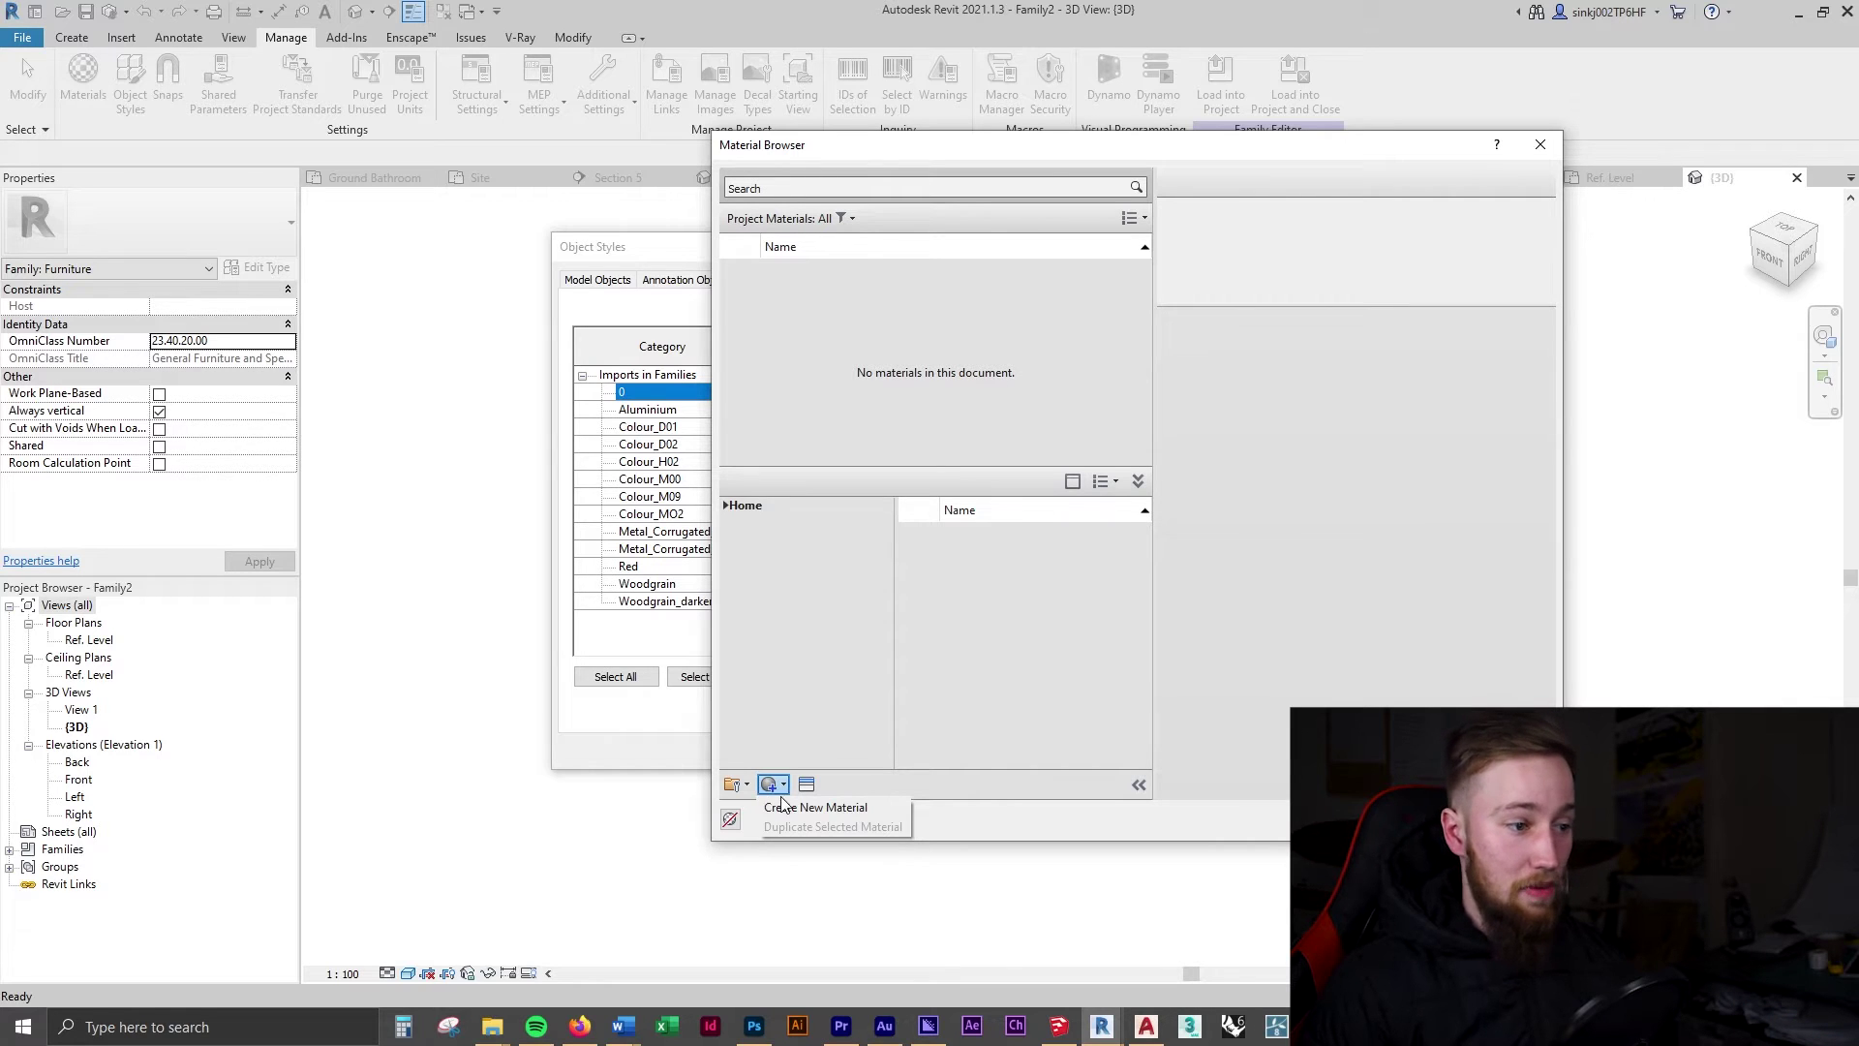
{"action": "left_click", "coordinate": [785, 809]}
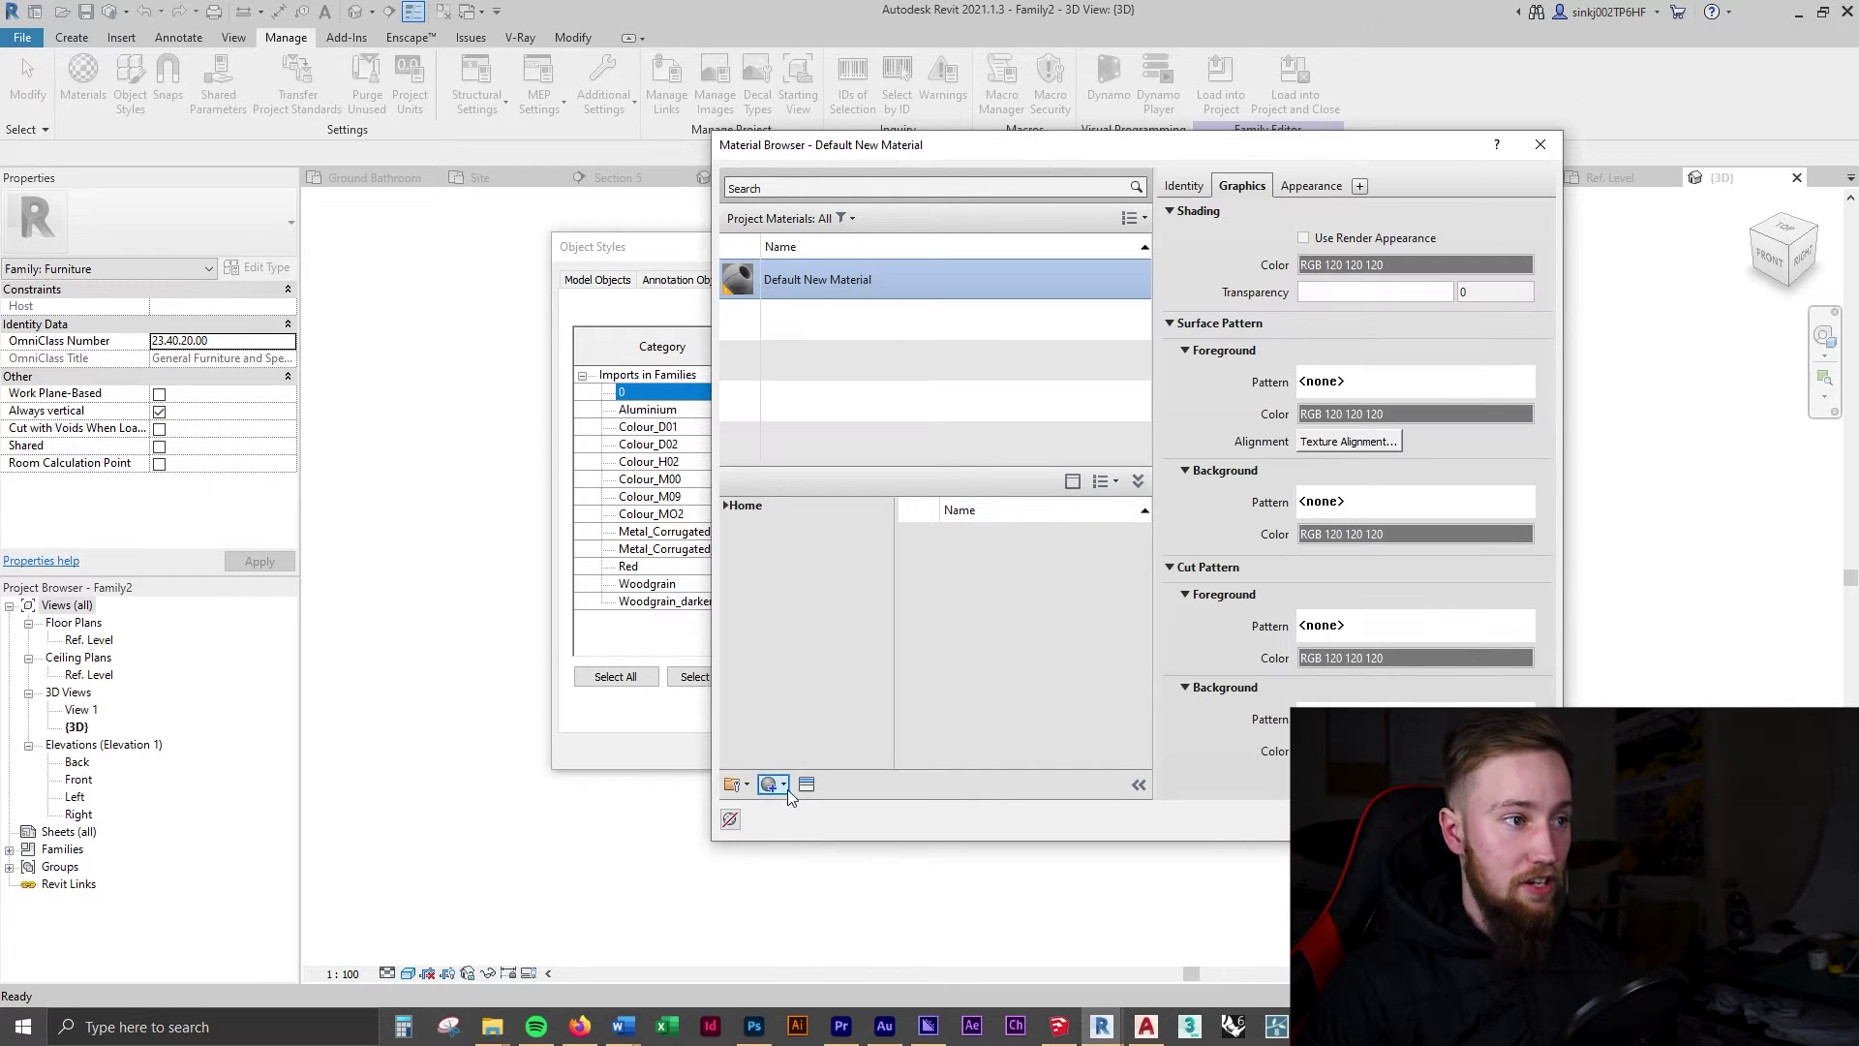
{"action": "right_click", "coordinate": [800, 283]}
{"action": "left_click", "coordinate": [846, 350]}
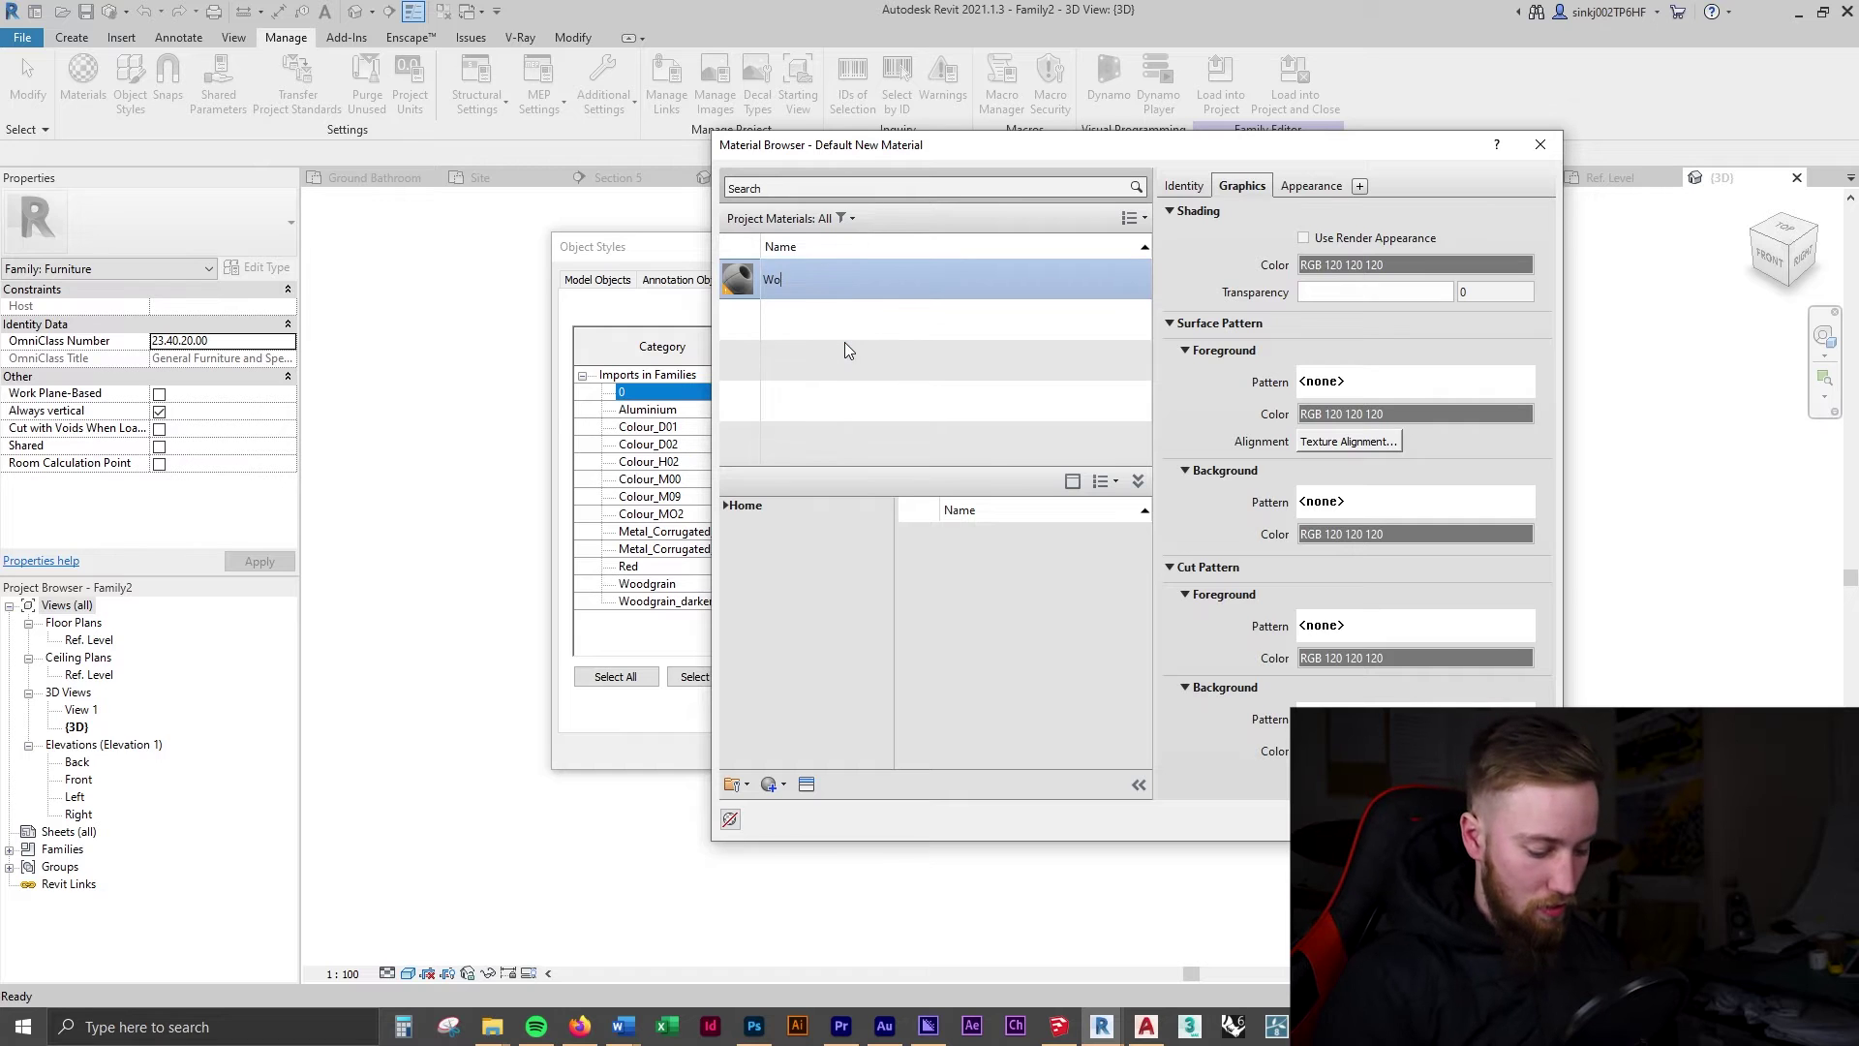
{"action": "type", "text": "Woodgrain"}
{"action": "key", "text": "Return"}
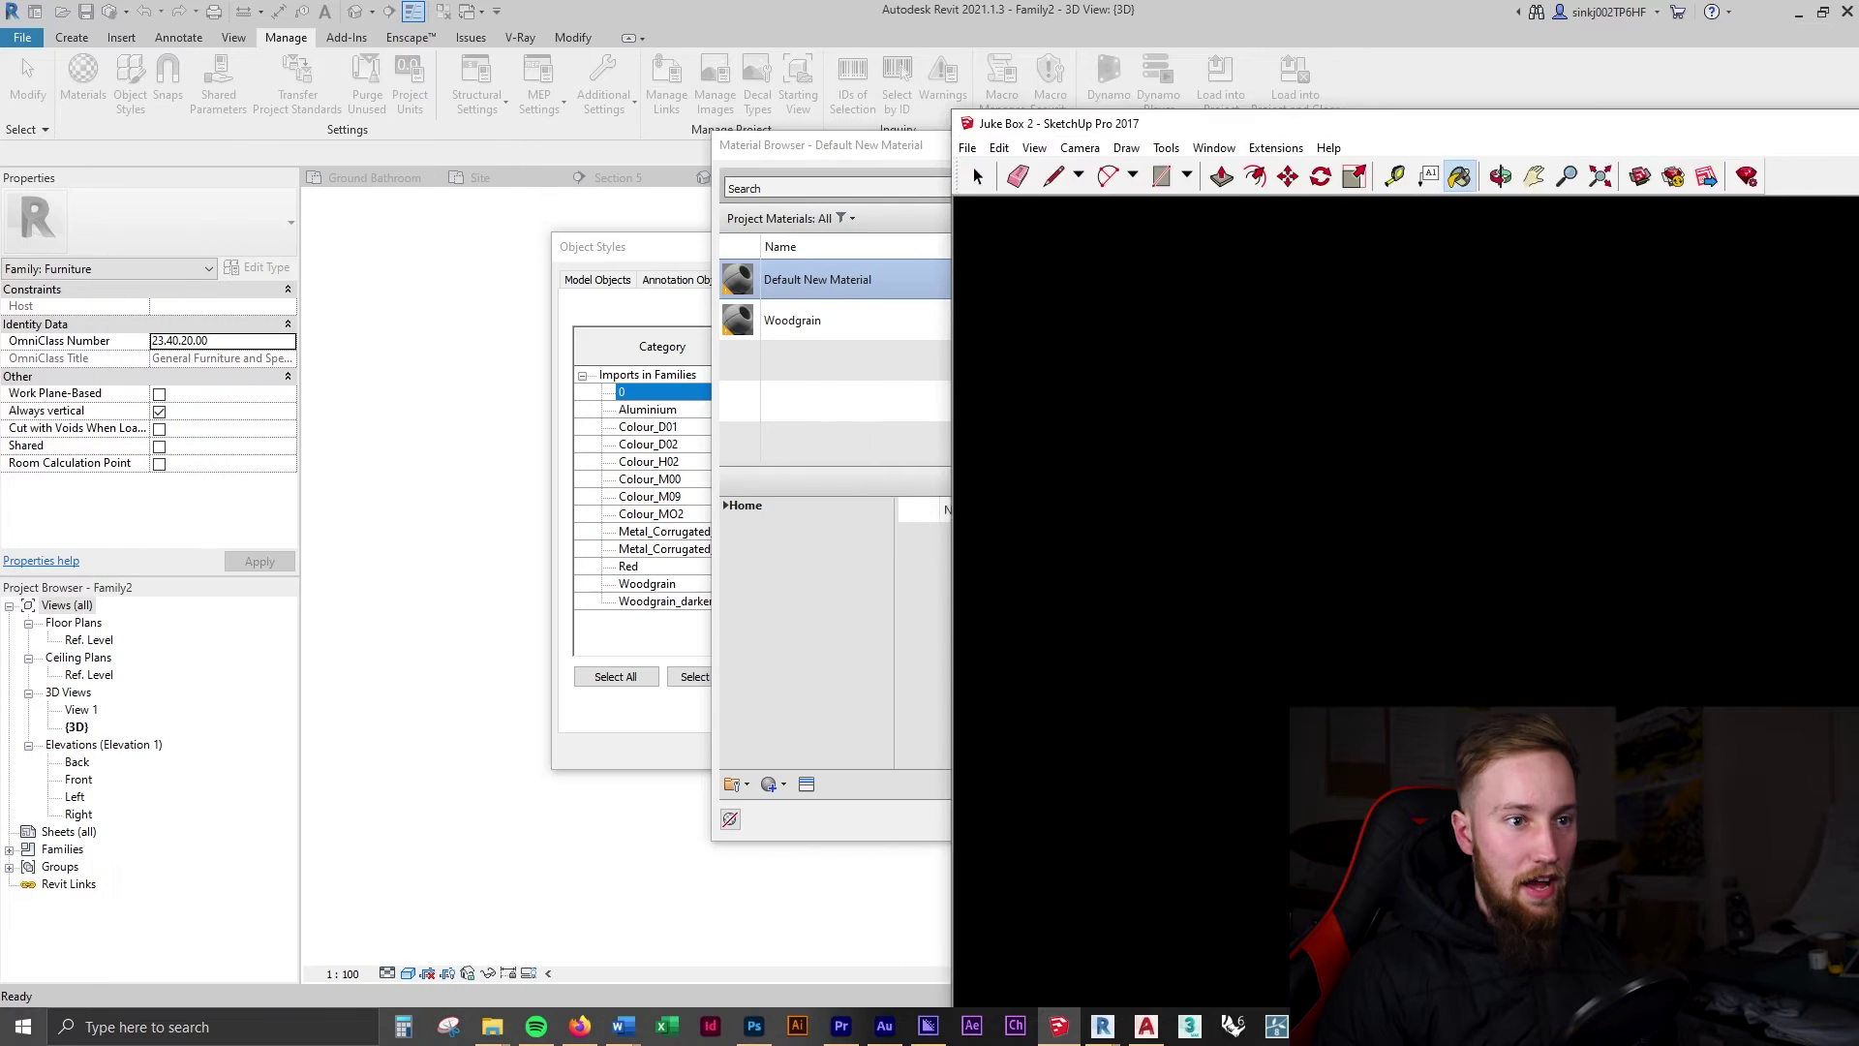
Add materials METAL CORRUGATED SHINY1 and CORRGUATED SHINY GOLD, then confirm both Material Browser and Object Styles.
{"action": "mouse_move", "coordinate": [978, 123]}
{"action": "left_mouse_down"}
{"action": "mouse_move", "coordinate": [1703, 75]}
{"action": "mouse_move", "coordinate": [1840, 31]}
{"action": "left_mouse_up"}
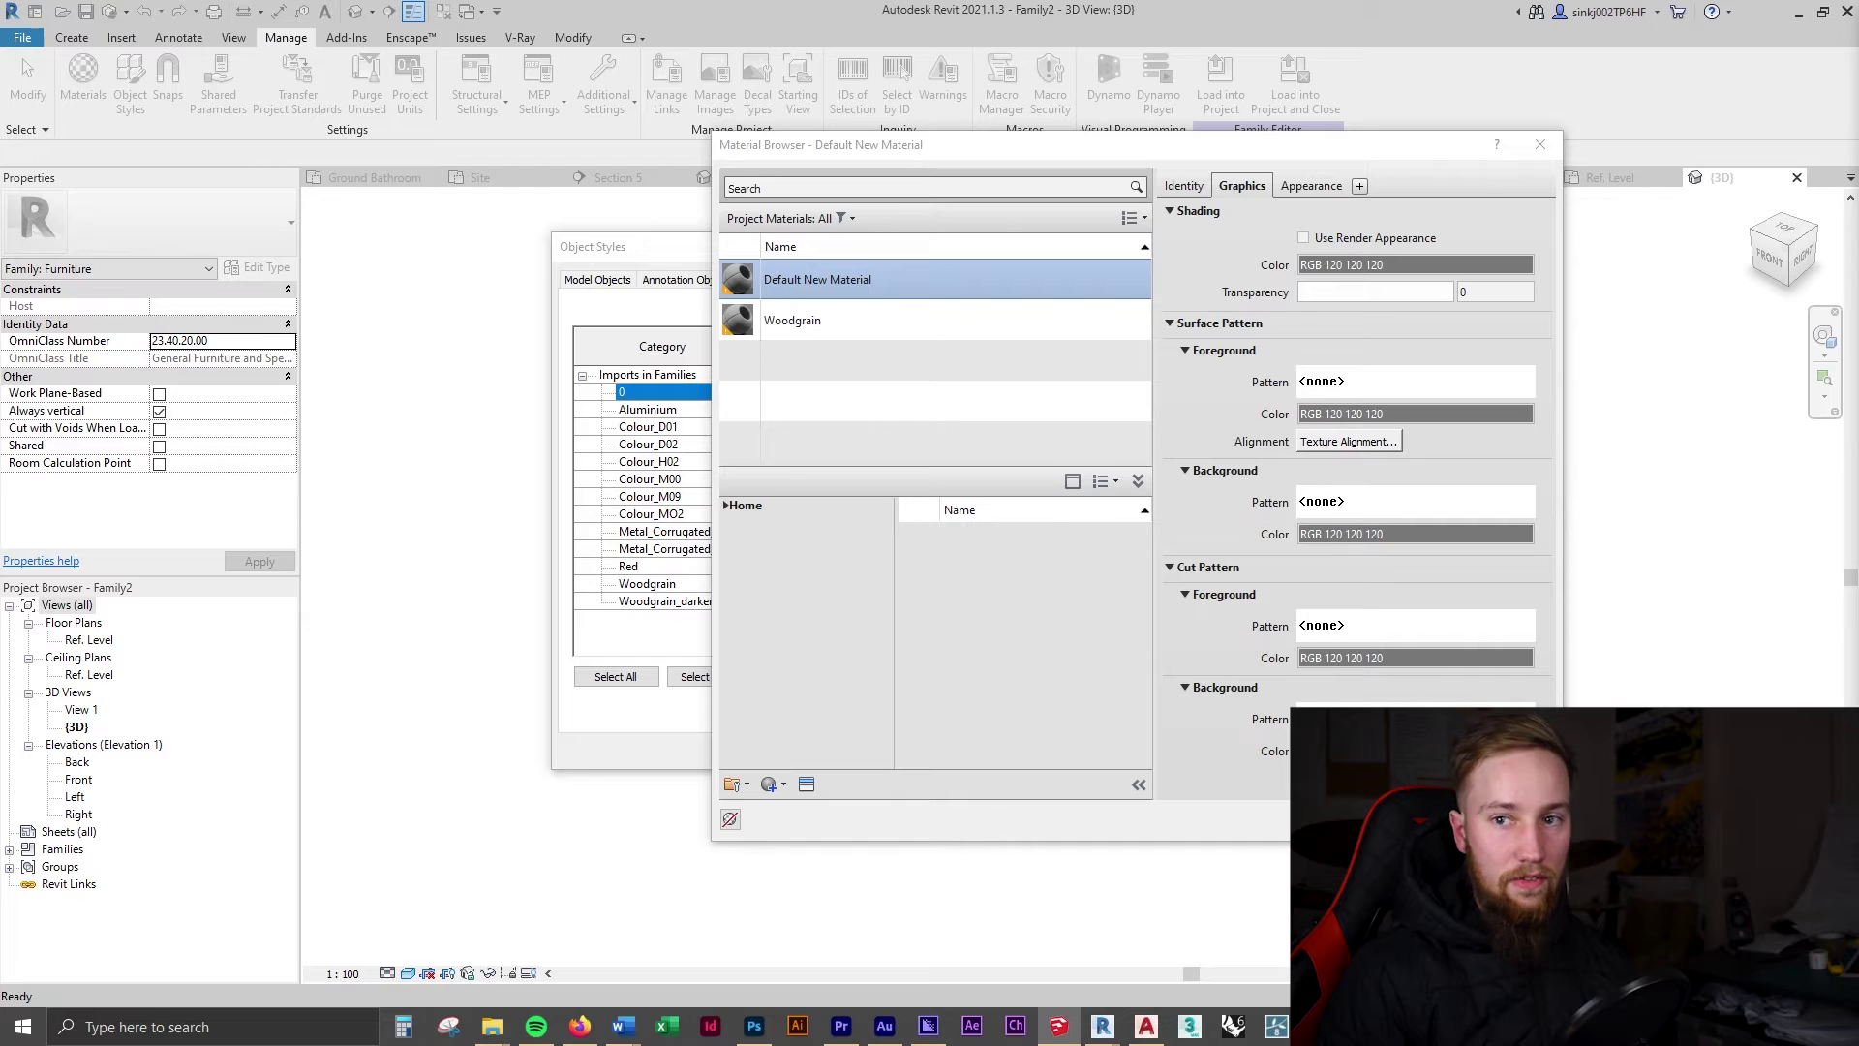
{"action": "left_click", "coordinate": [817, 278]}
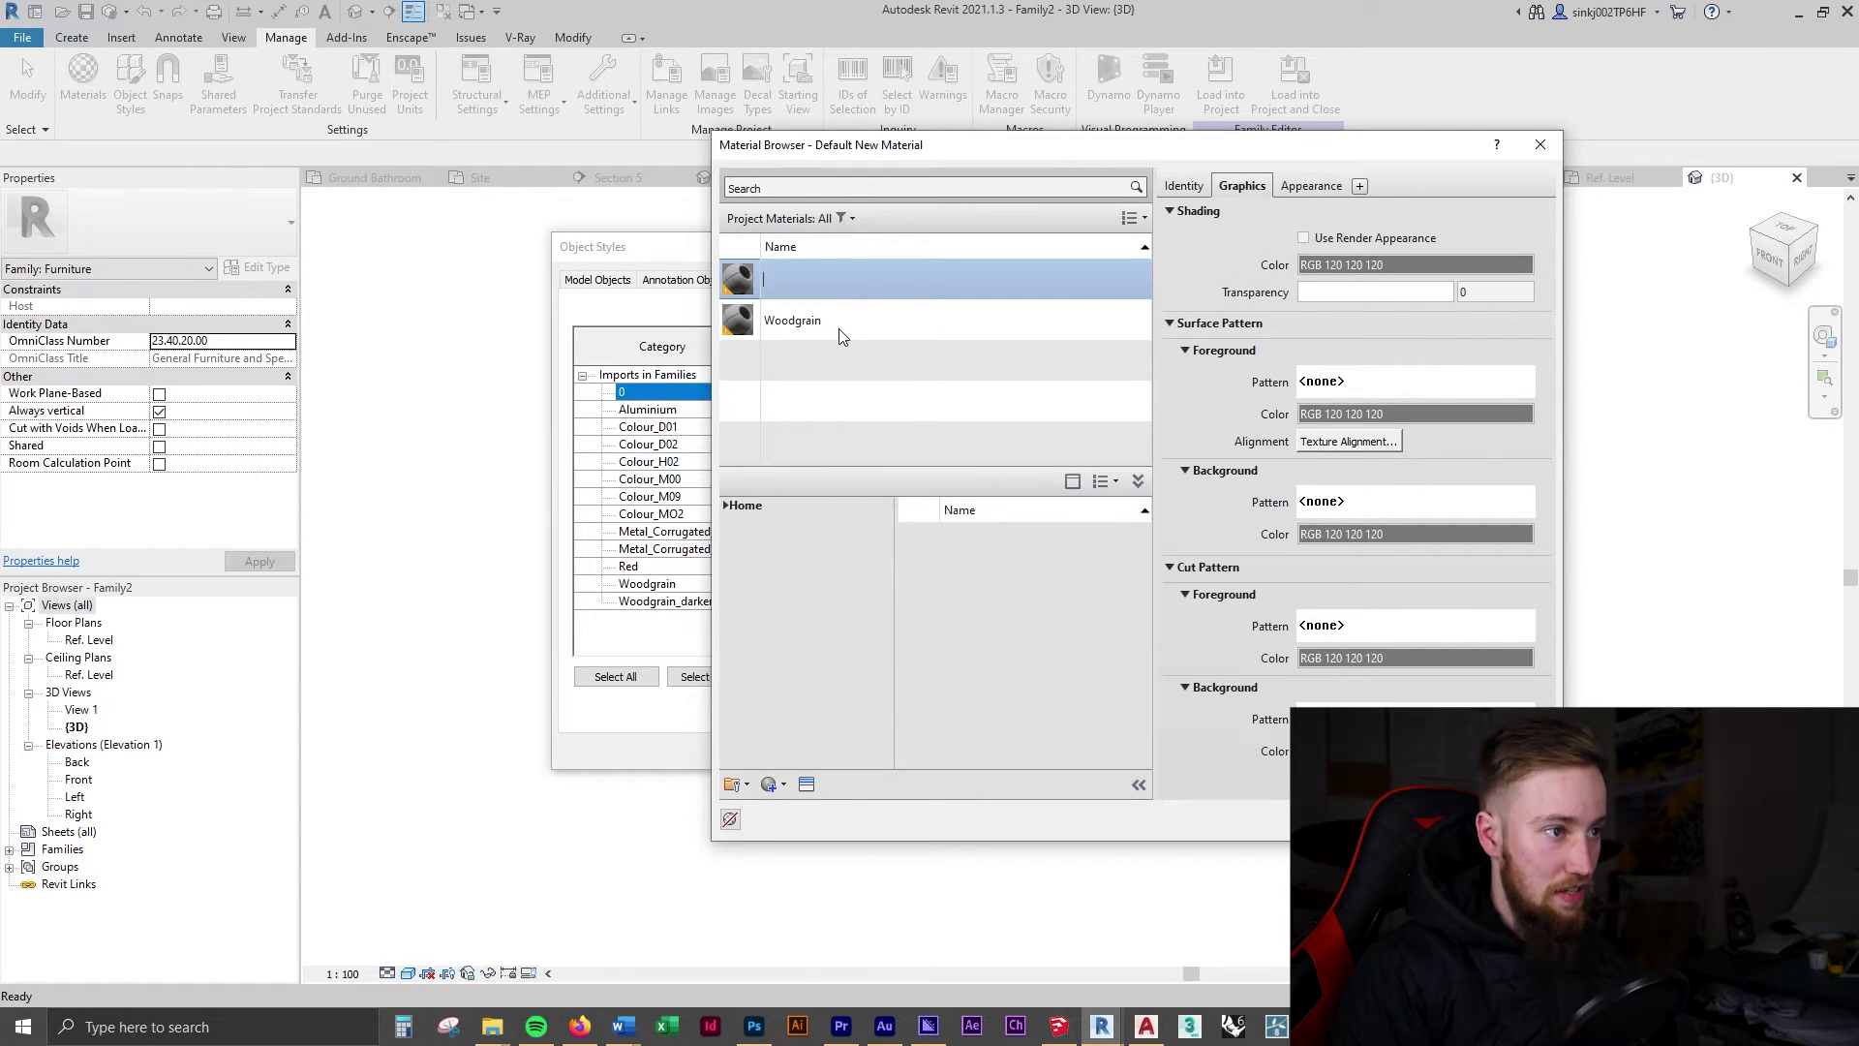
{"action": "type", "text": "METAL CORRUGATED SHINY1"}
{"action": "left_click", "coordinate": [772, 784]}
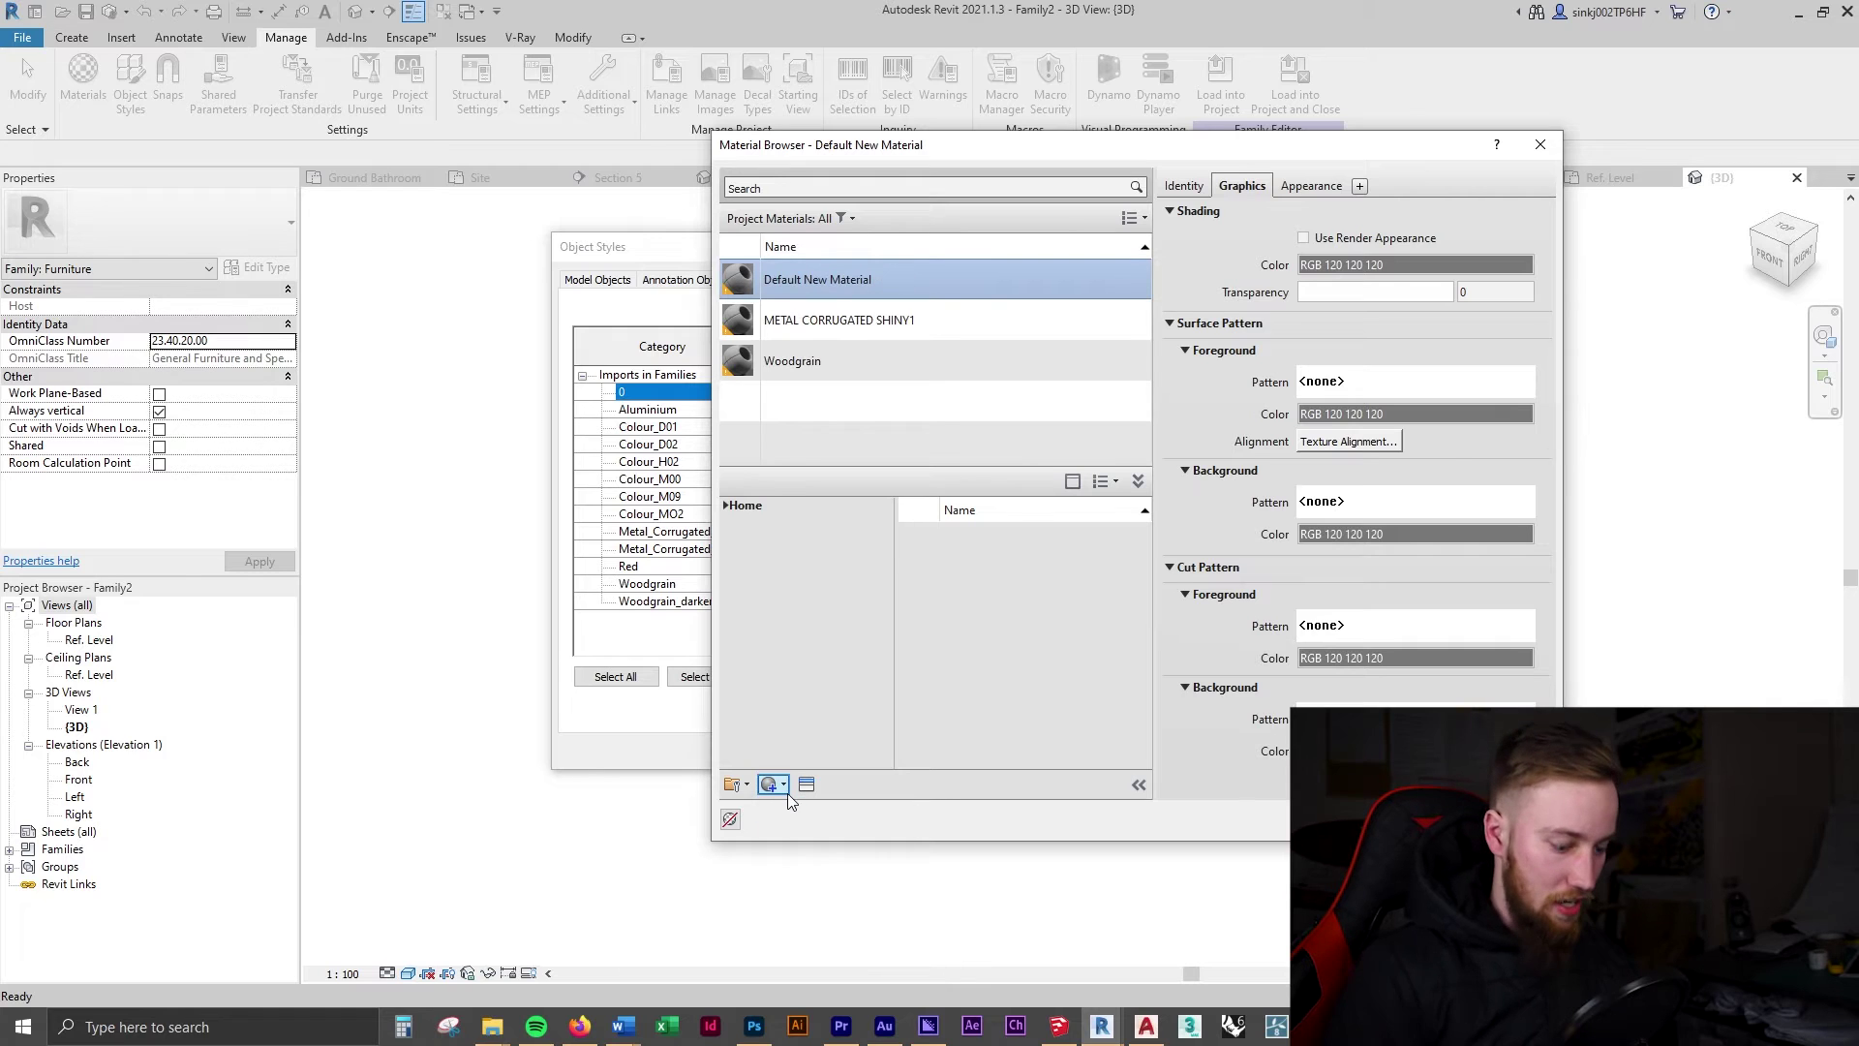
{"action": "right_click", "coordinate": [808, 285]}
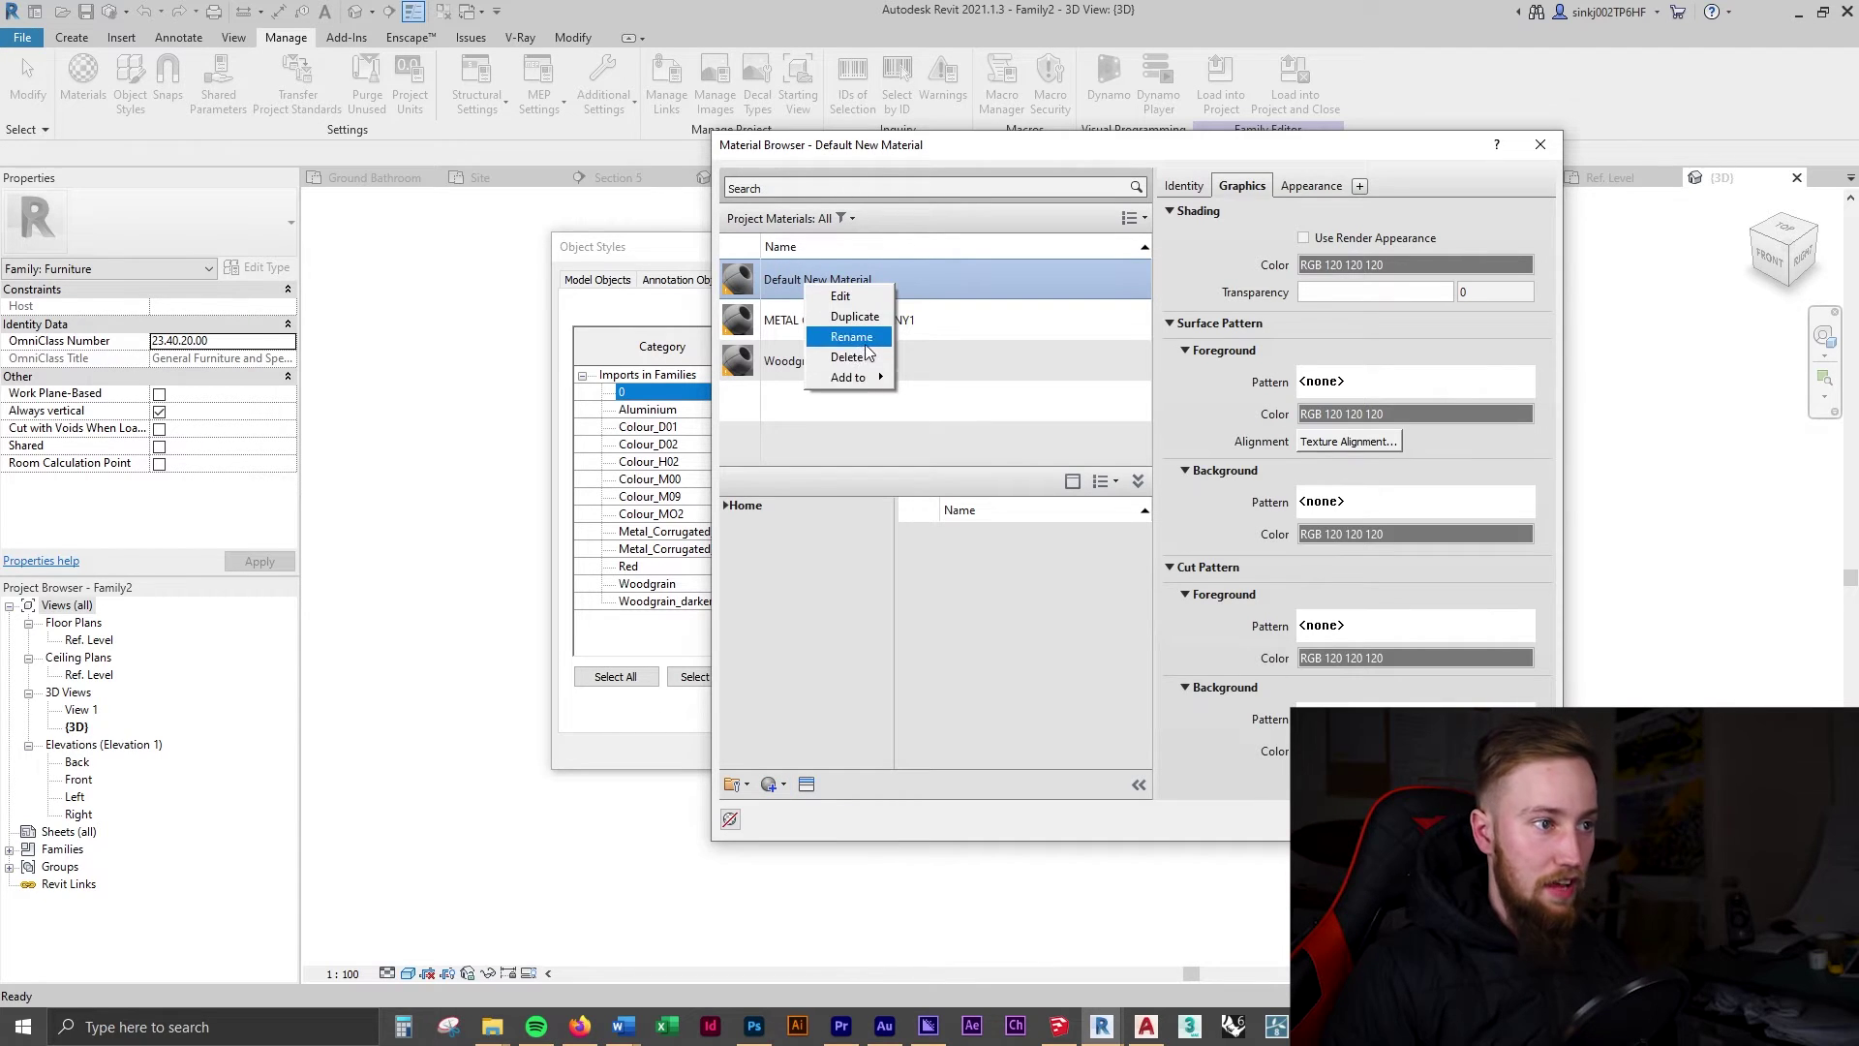
{"action": "left_click", "coordinate": [866, 345]}
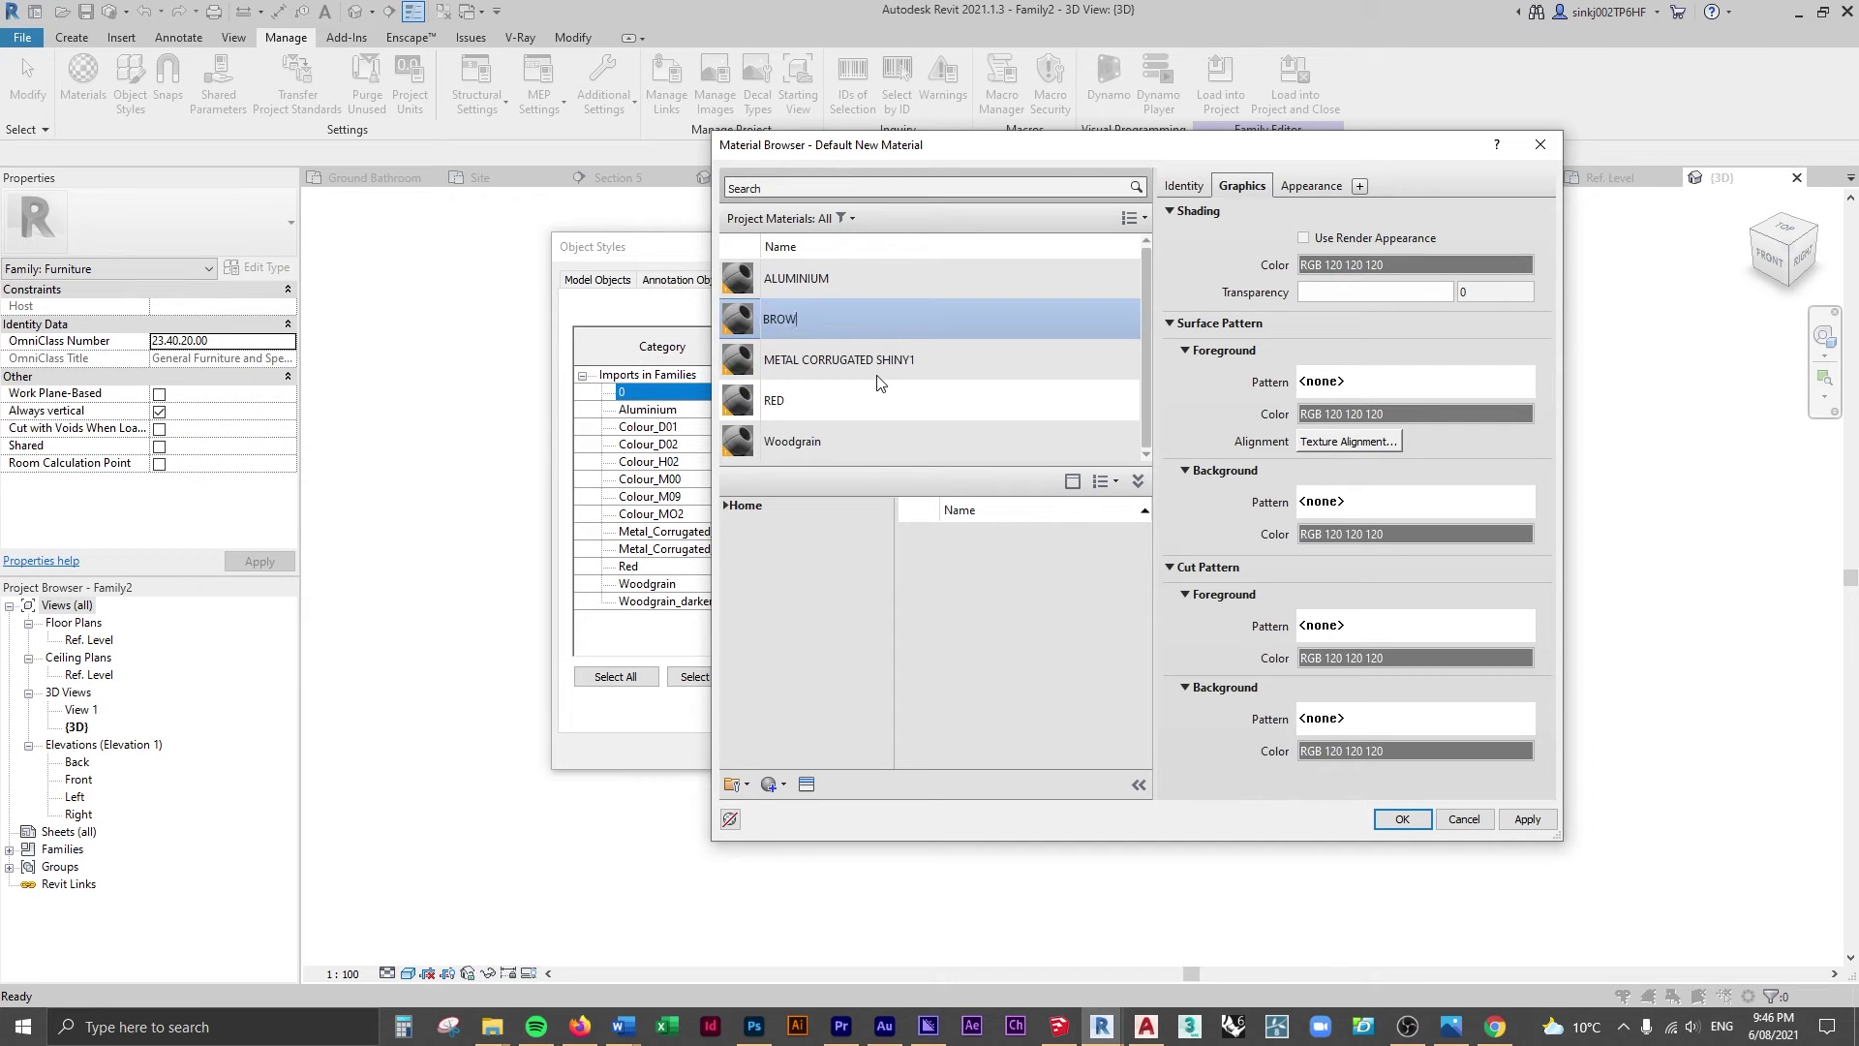
{"action": "type", "text": "CORRGUATED SHINY GOLD"}
{"action": "key", "text": "Return"}
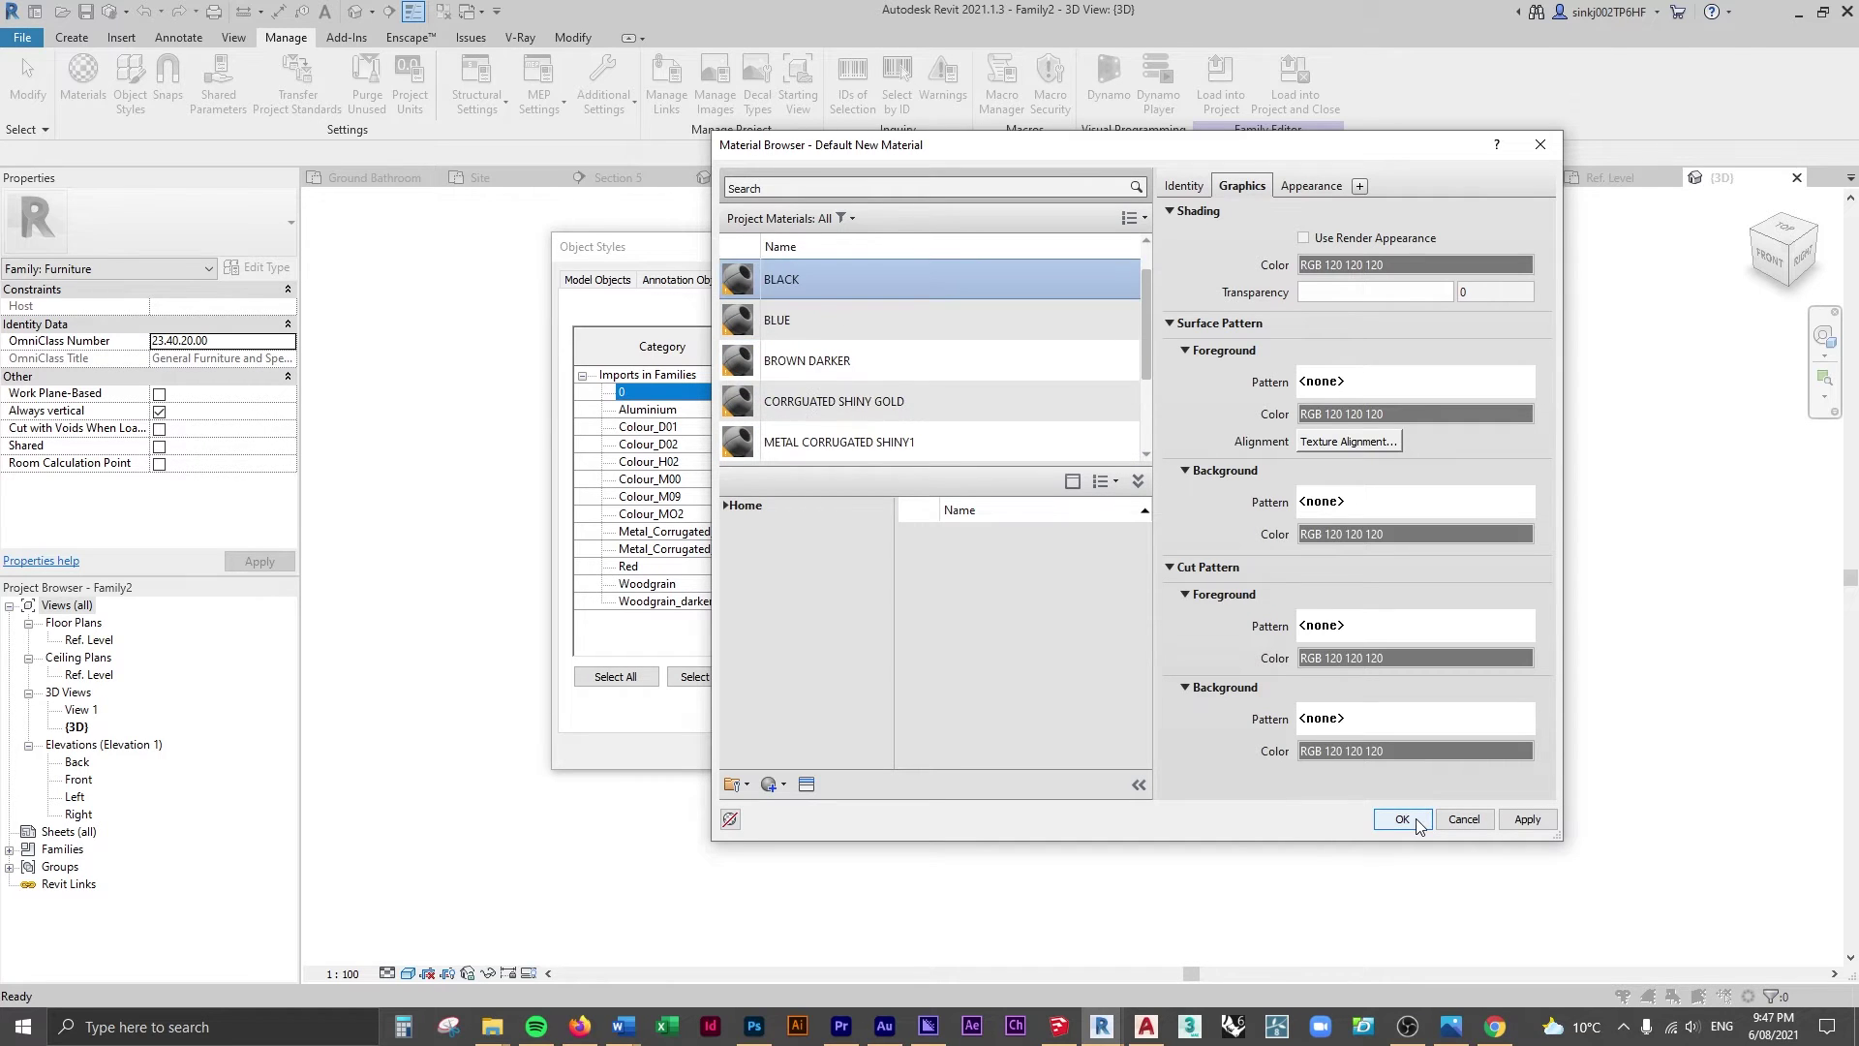
{"action": "left_click", "coordinate": [1403, 819]}
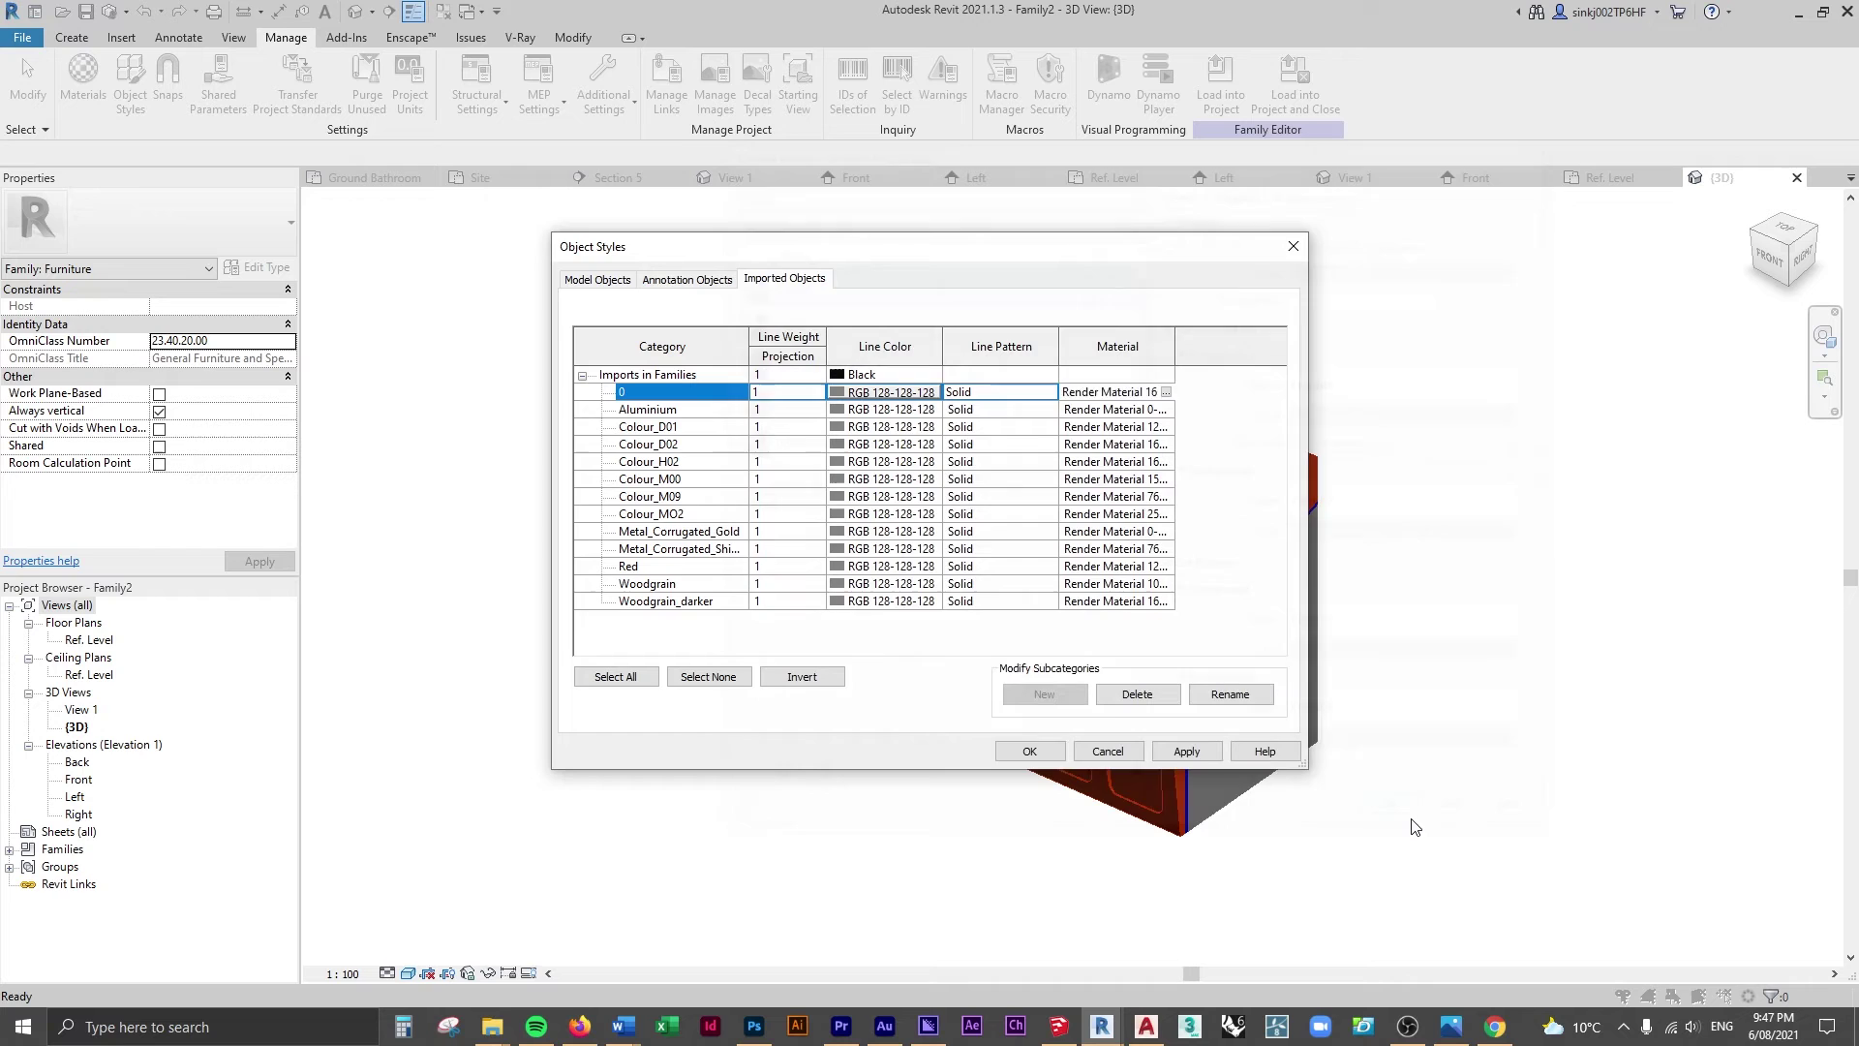
{"action": "left_click", "coordinate": [1027, 755]}
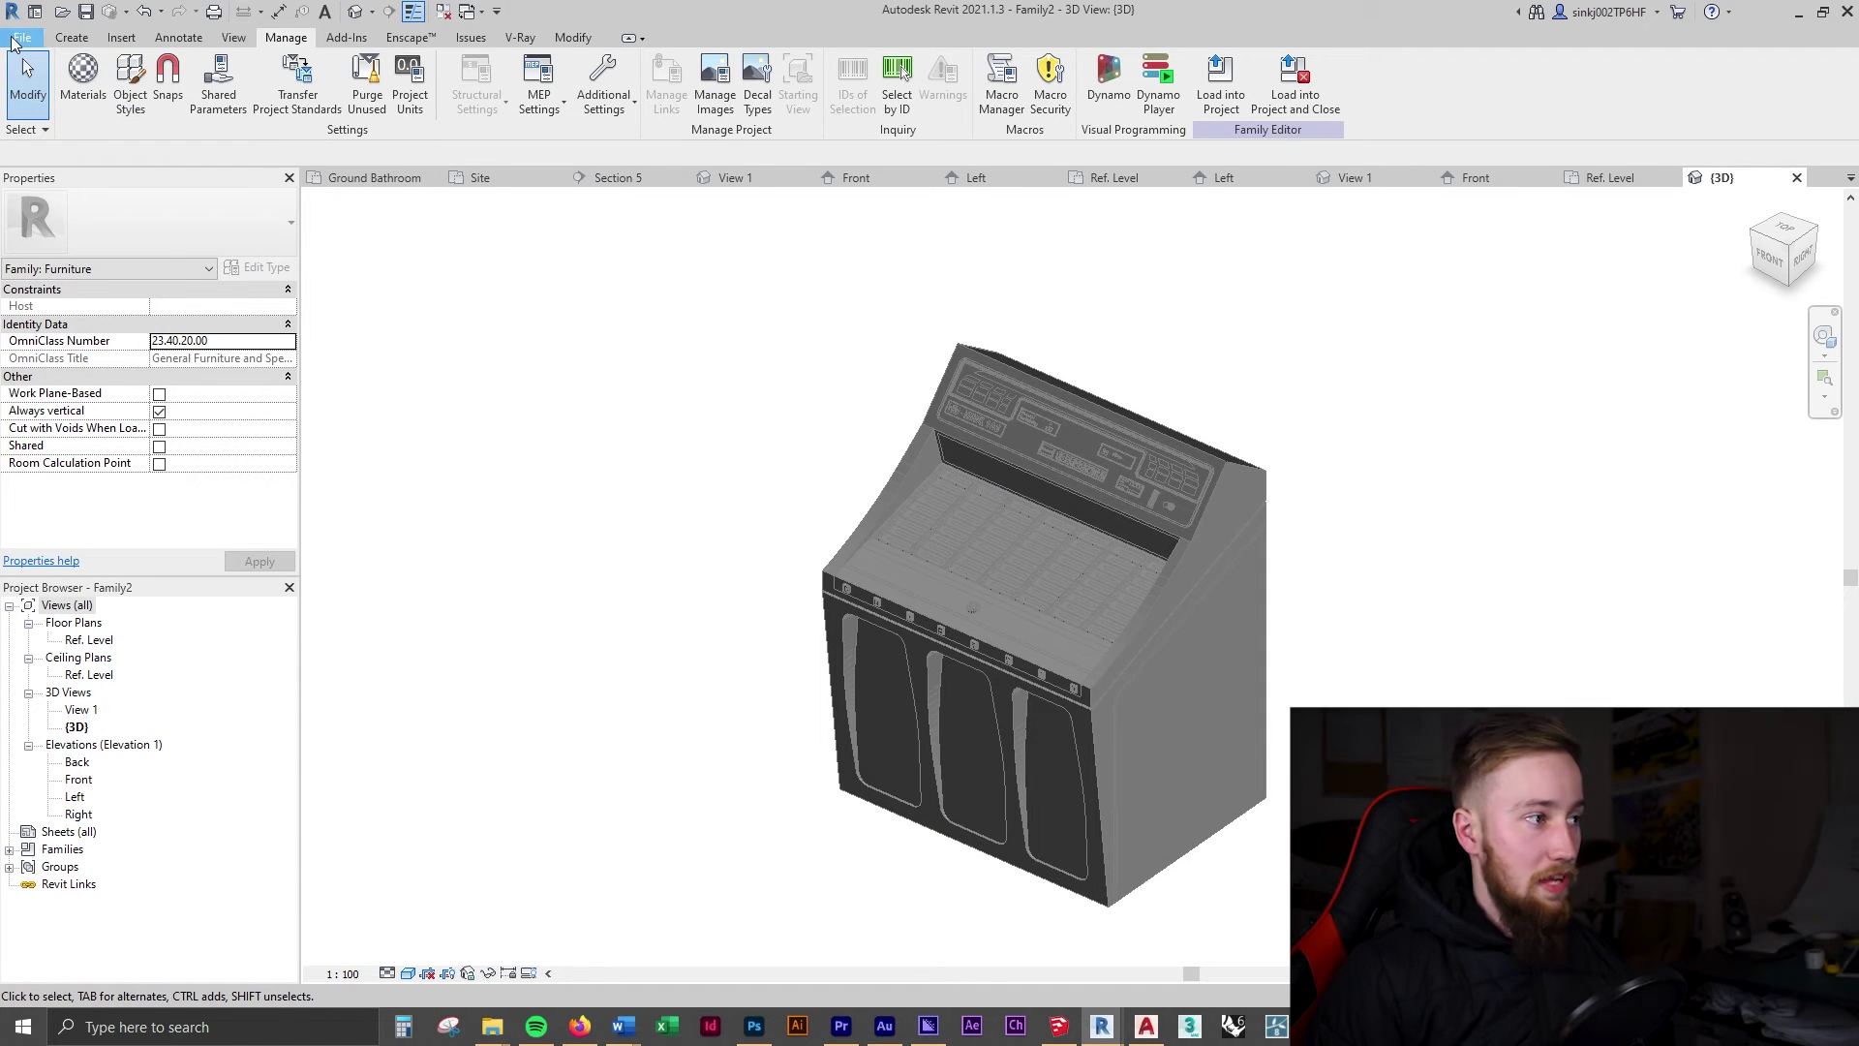
Save the family as JUKEBOX and load it into Project File.
{"action": "left_click", "coordinate": [14, 39]}
{"action": "mouse_move", "coordinate": [78, 266]}
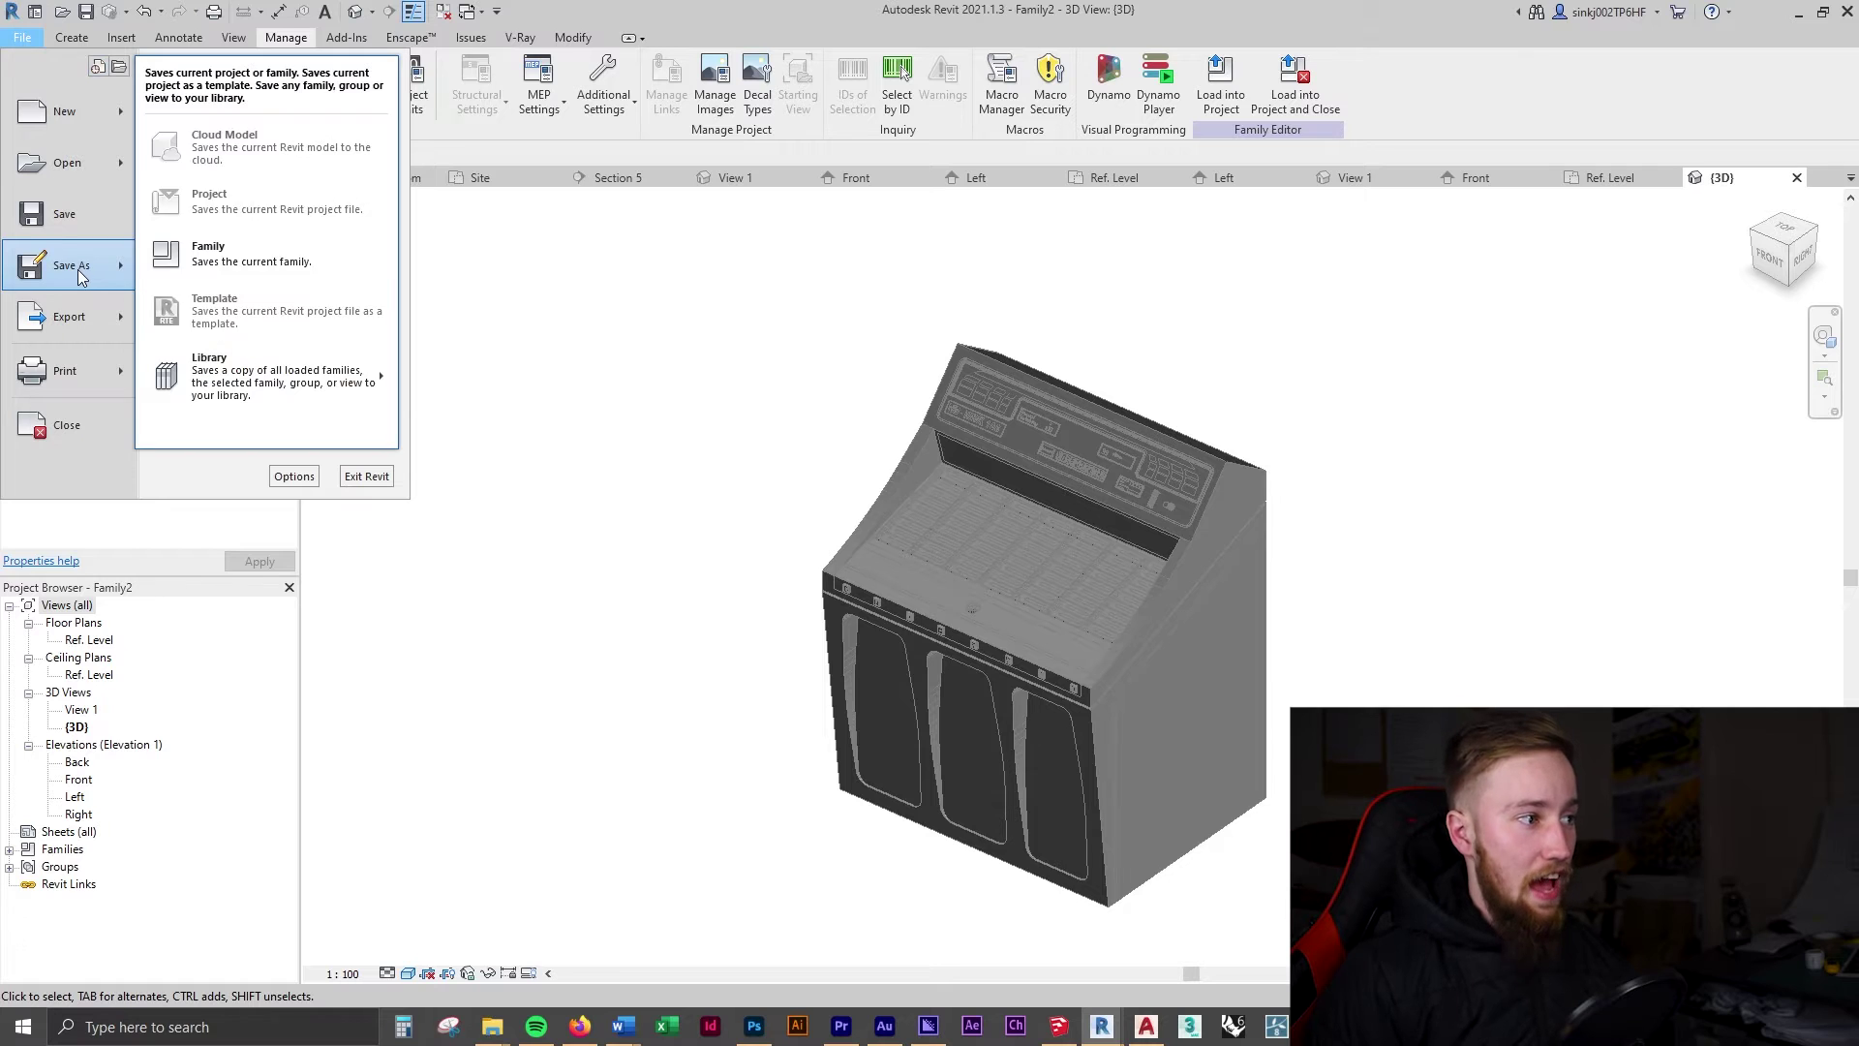
{"action": "left_click", "coordinate": [262, 256]}
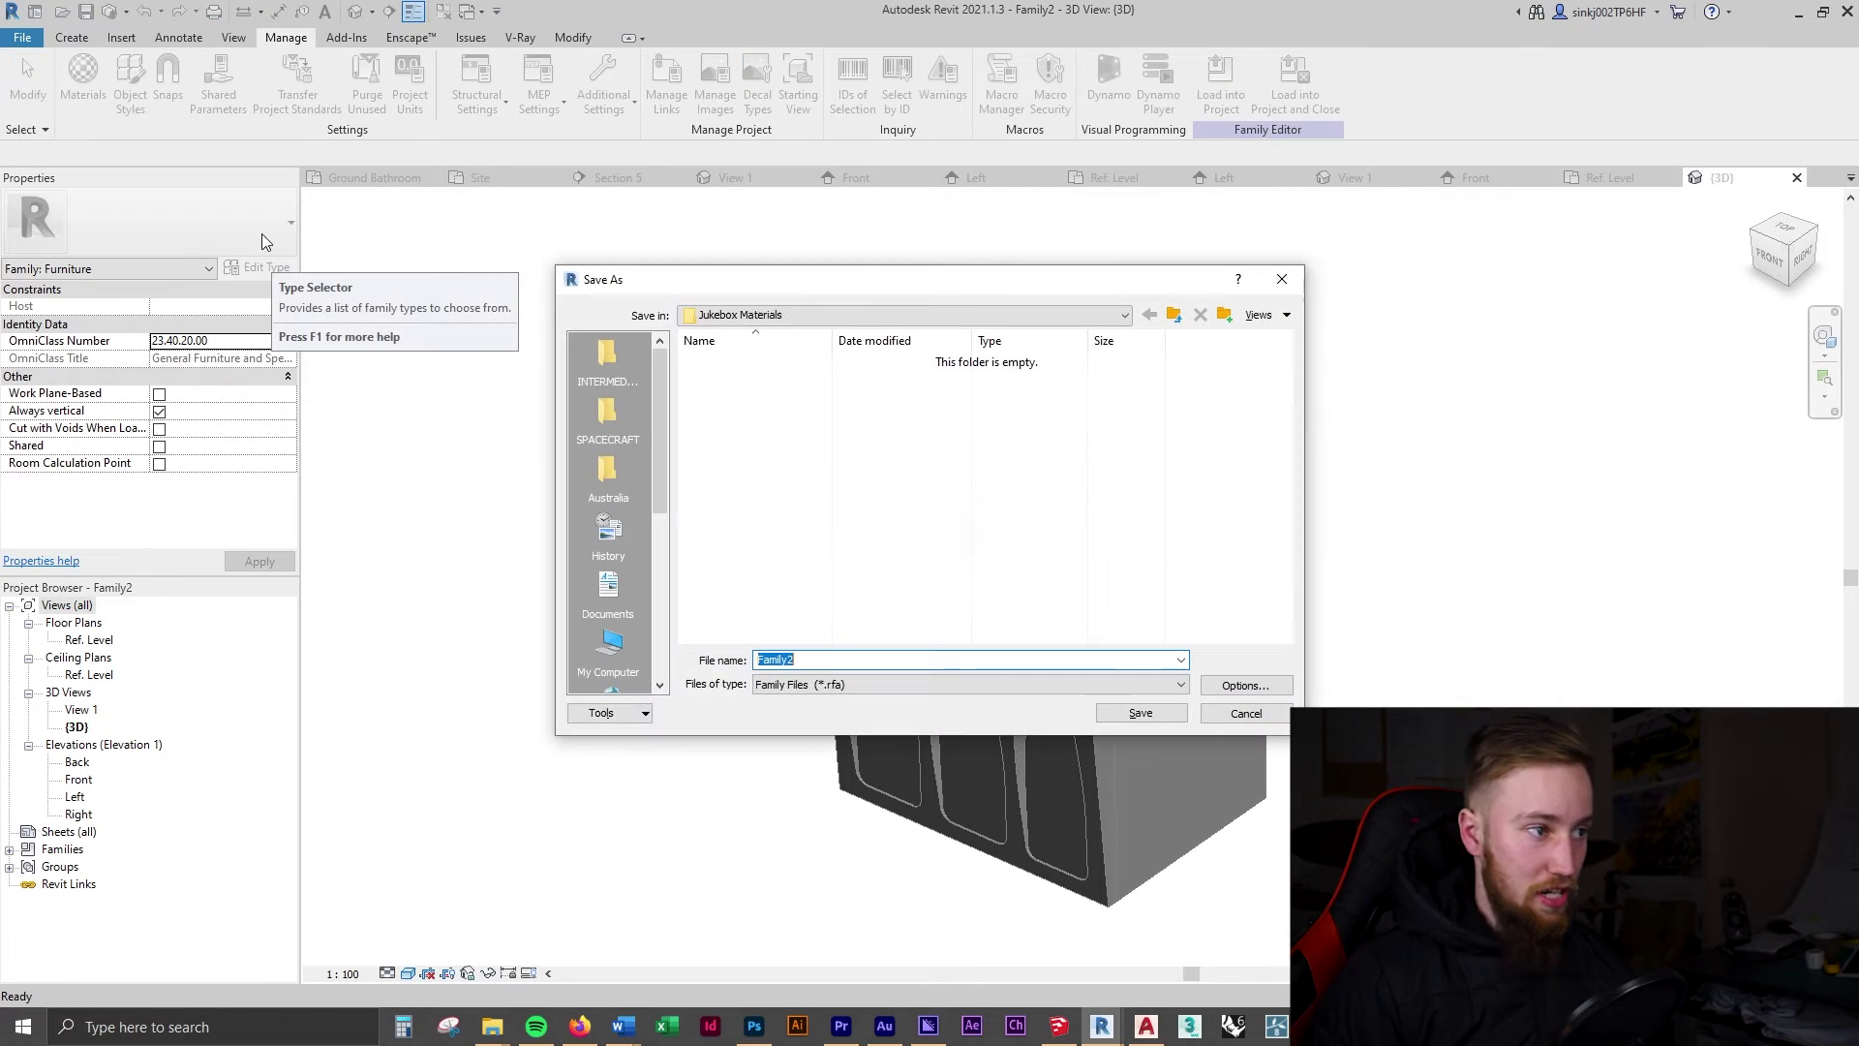
{"action": "type", "text": "jUKEBOX"}
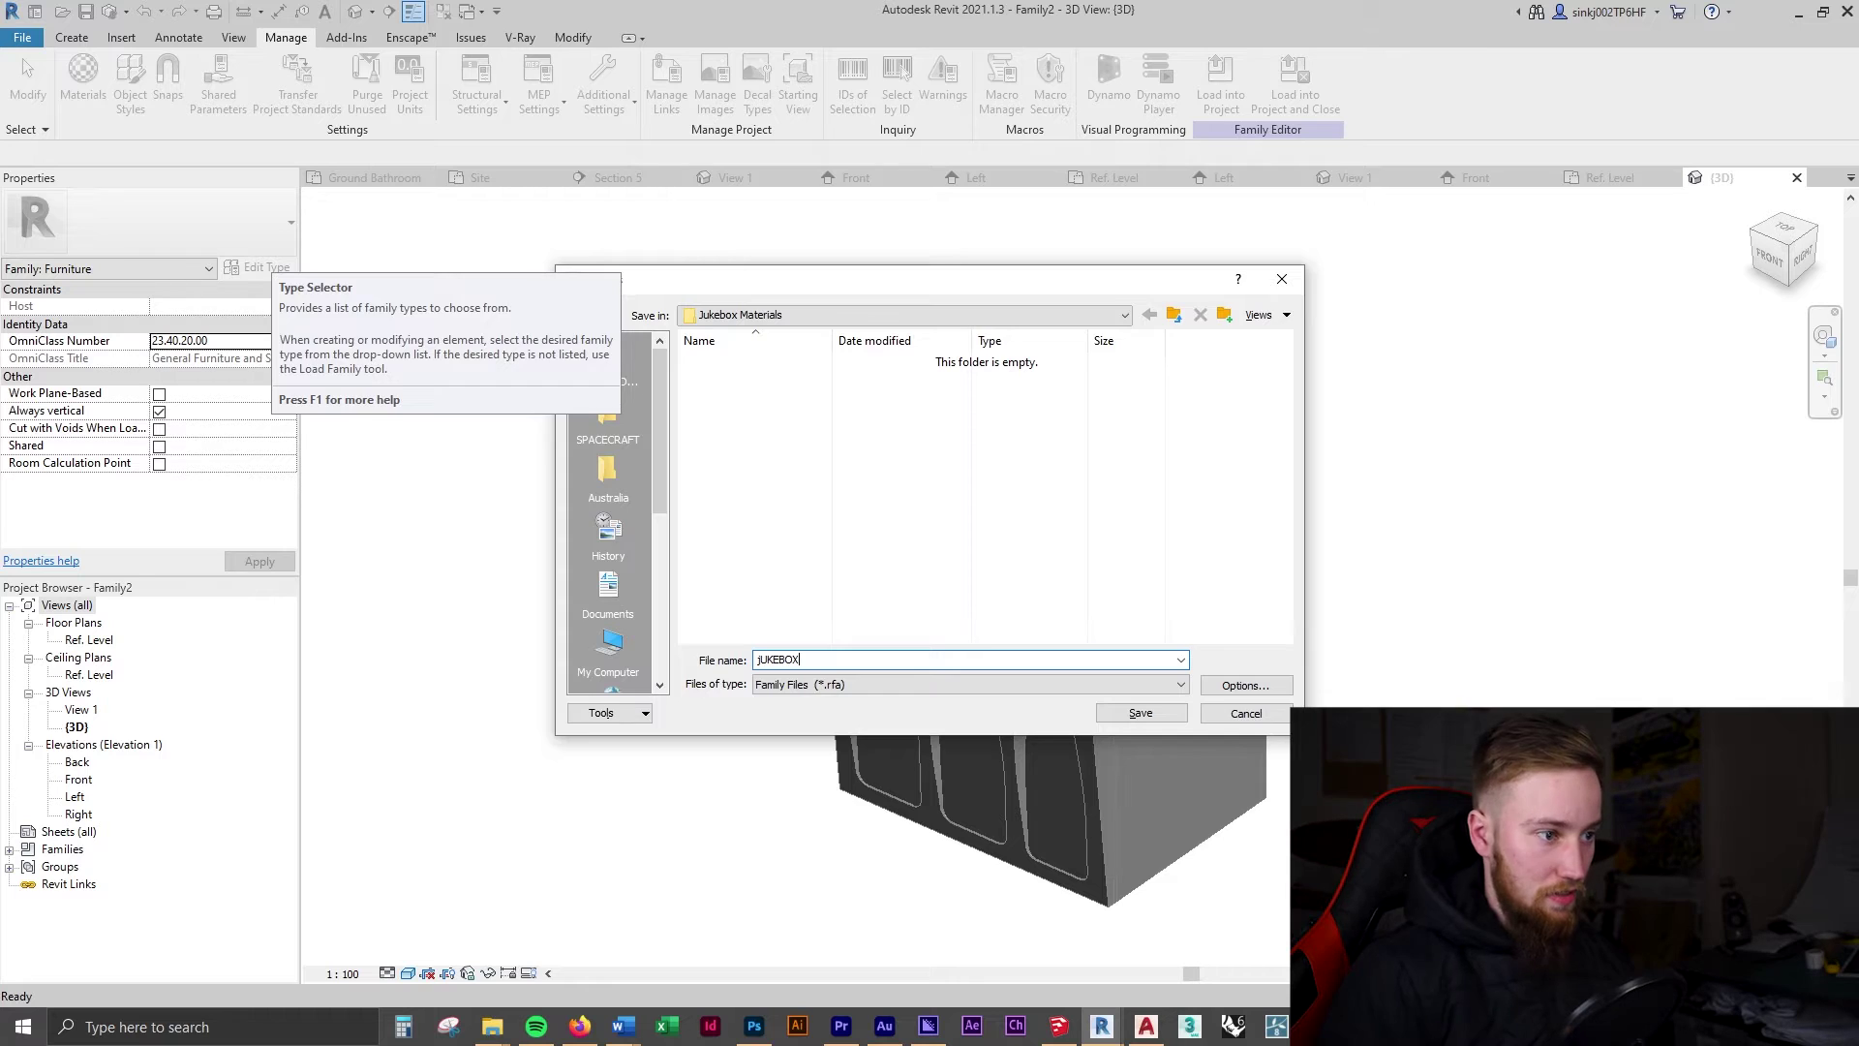
{"action": "key", "text": "Return"}
{"action": "left_click", "coordinate": [1224, 112]}
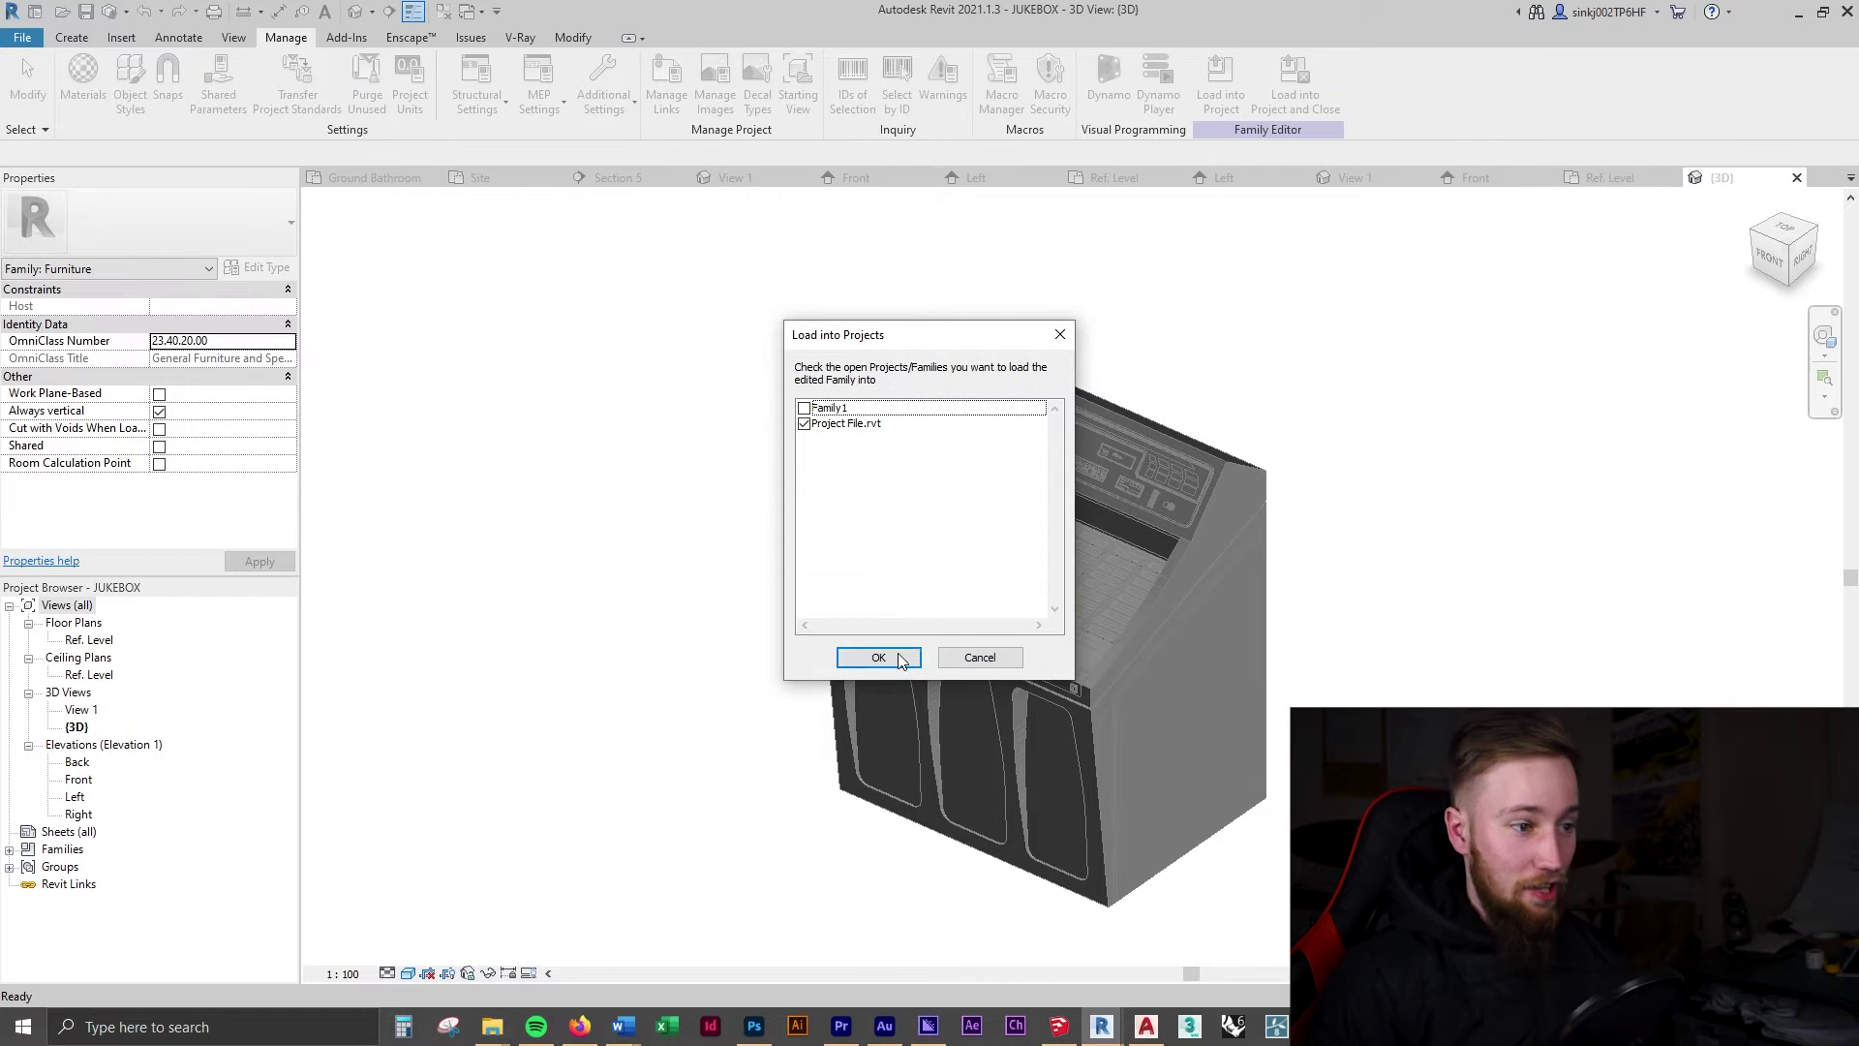
{"action": "left_click", "coordinate": [879, 657]}
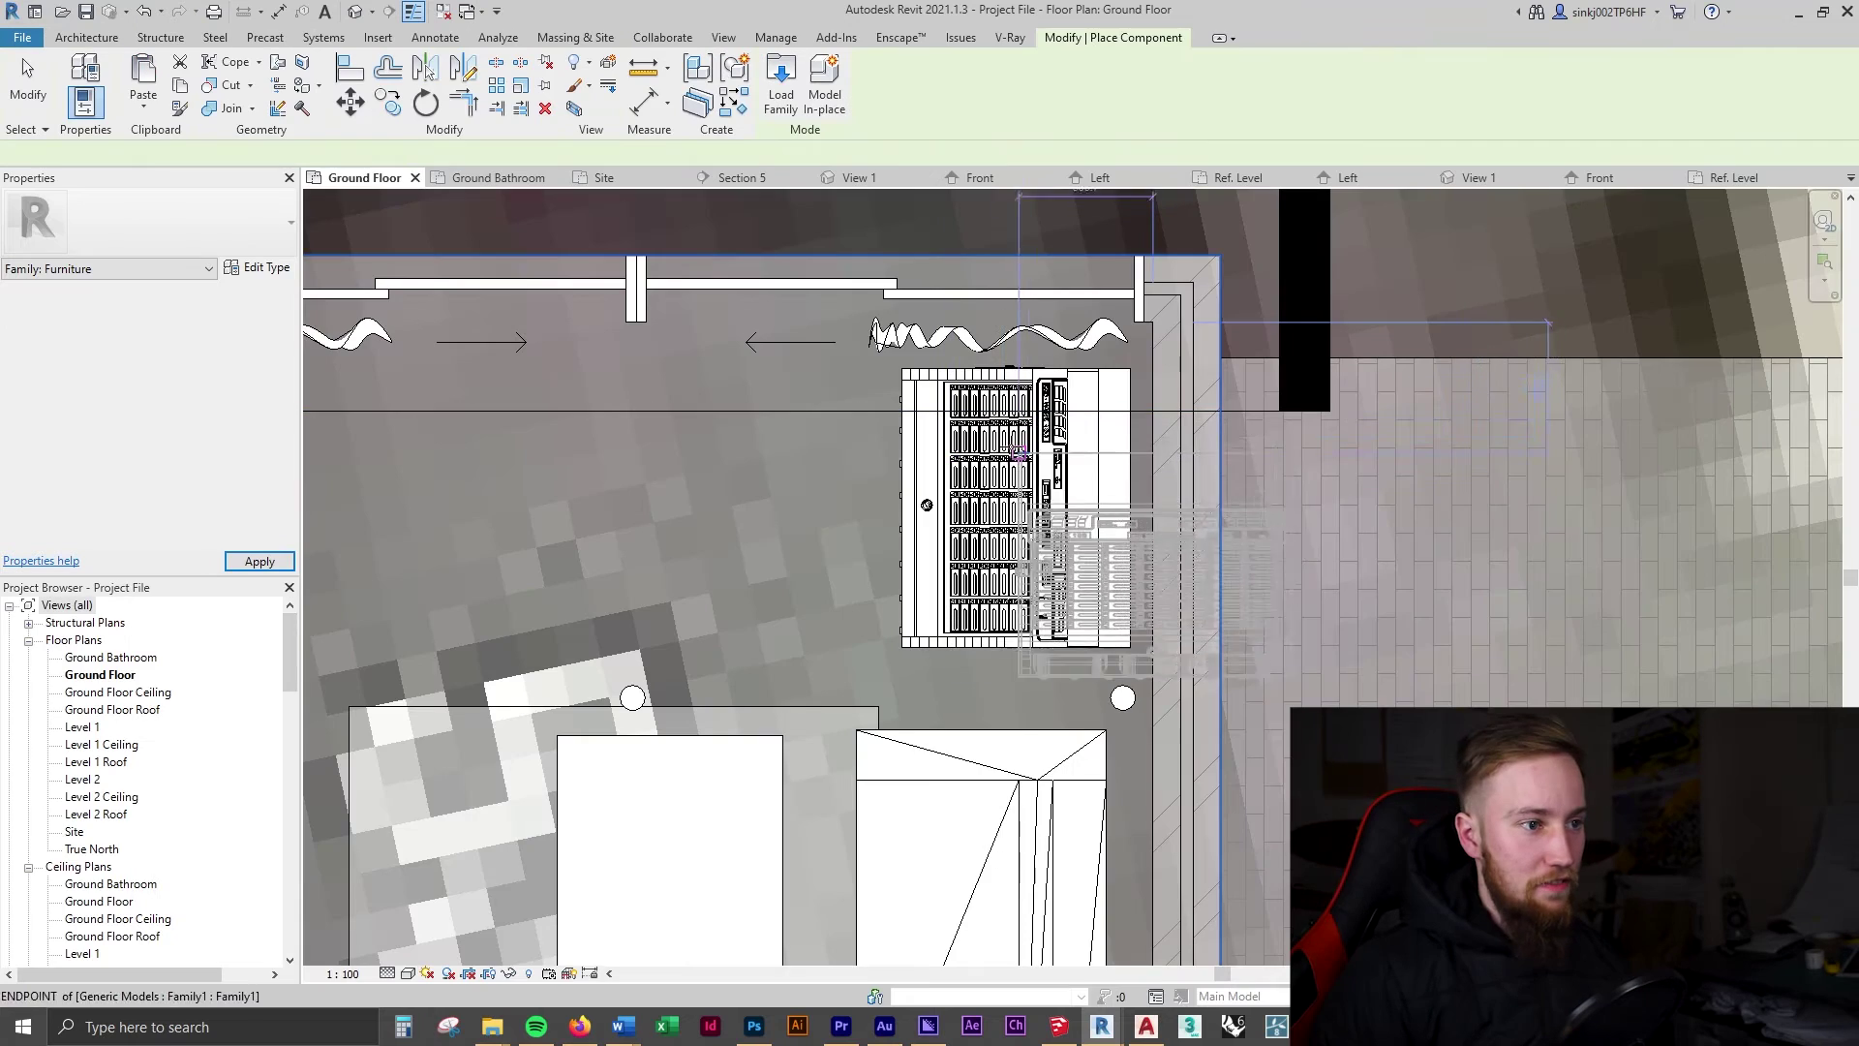
Place one JUKEBOX left of the existing unit, then show Object Styles' Imported Objects subcategories.
{"action": "left_click", "coordinate": [556, 447]}
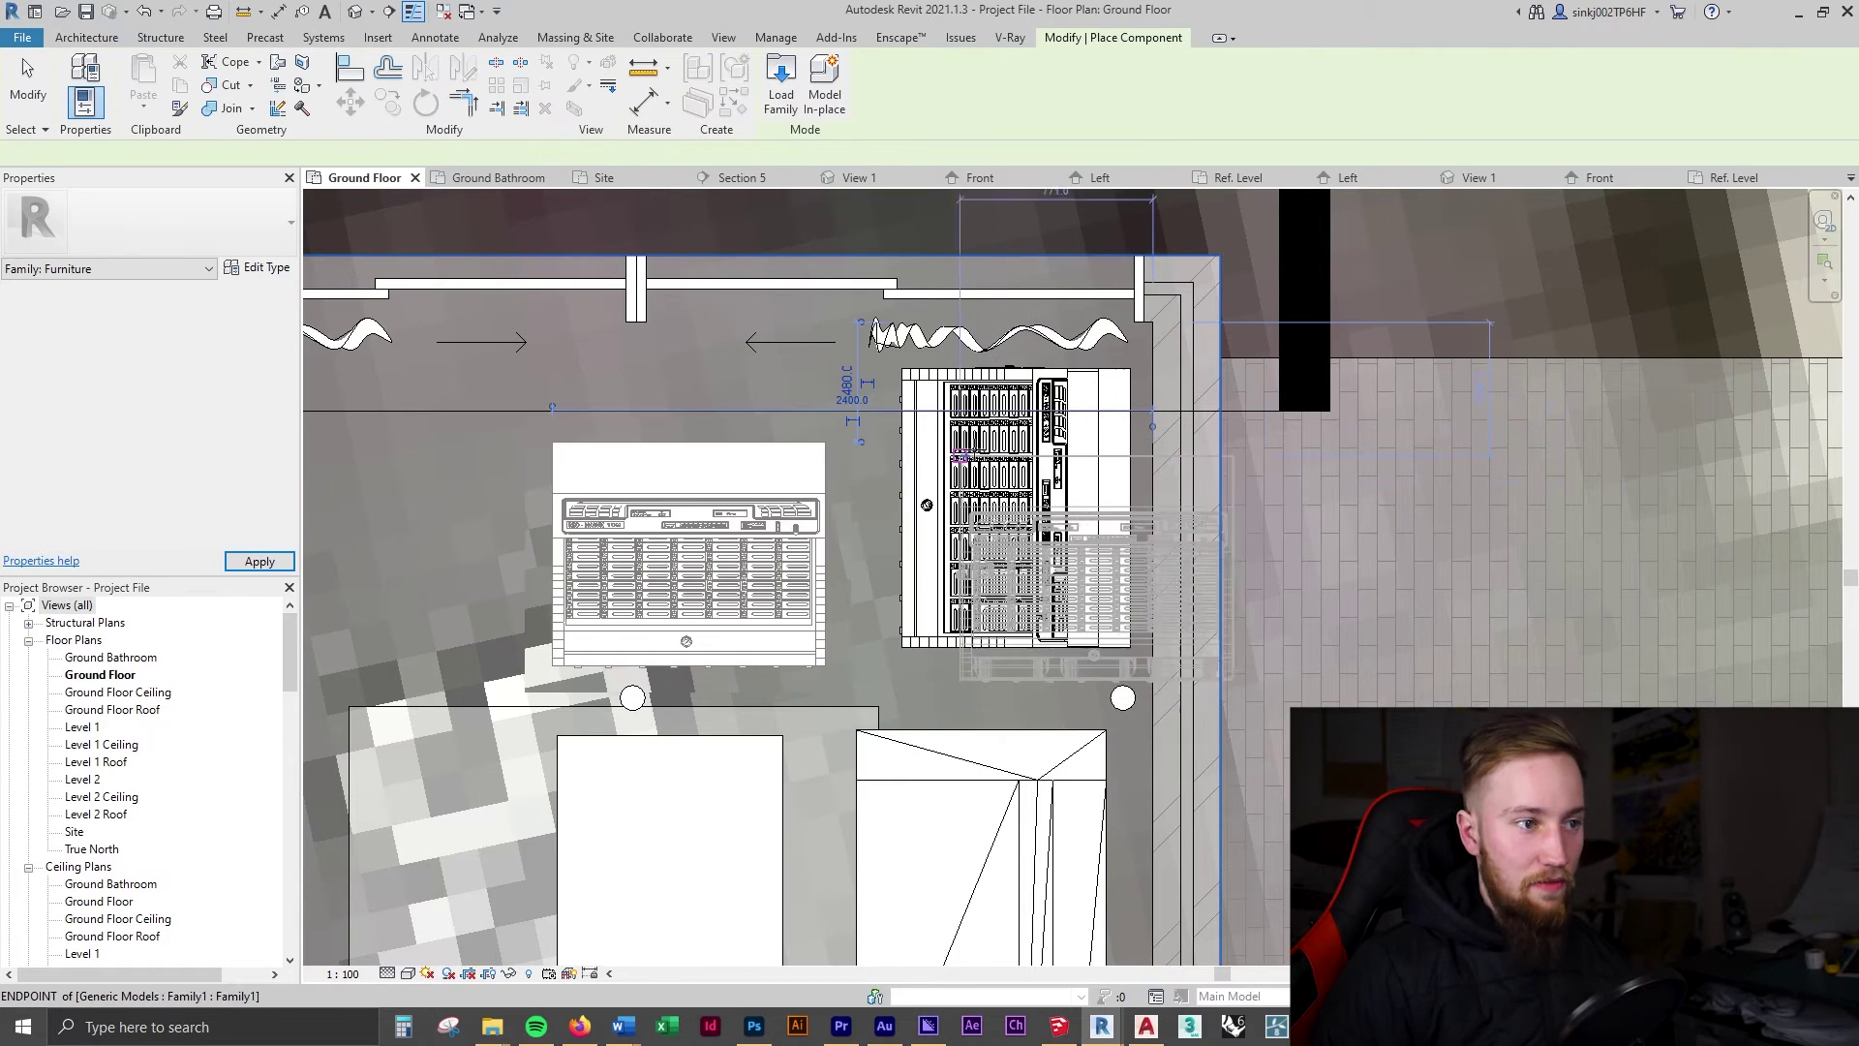
{"action": "key", "text": "Escape"}
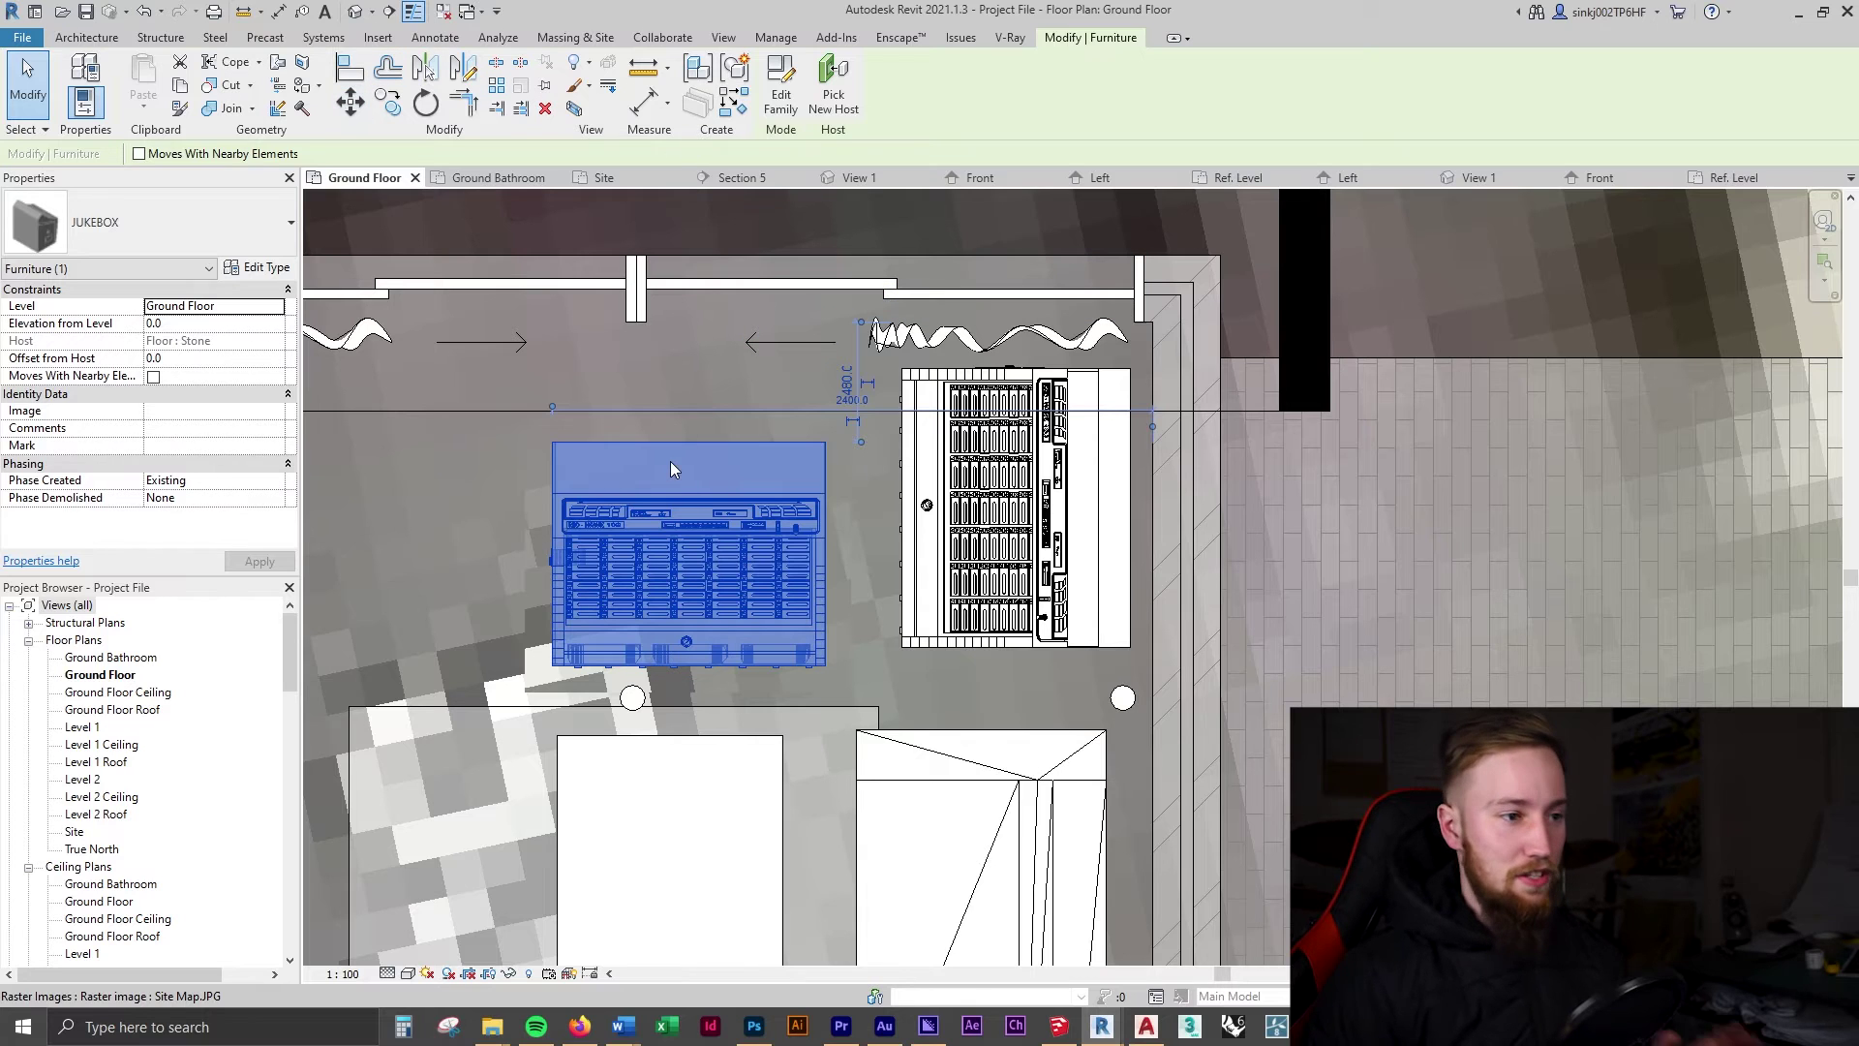
{"action": "left_click", "coordinate": [772, 38]}
{"action": "left_click", "coordinate": [165, 61]}
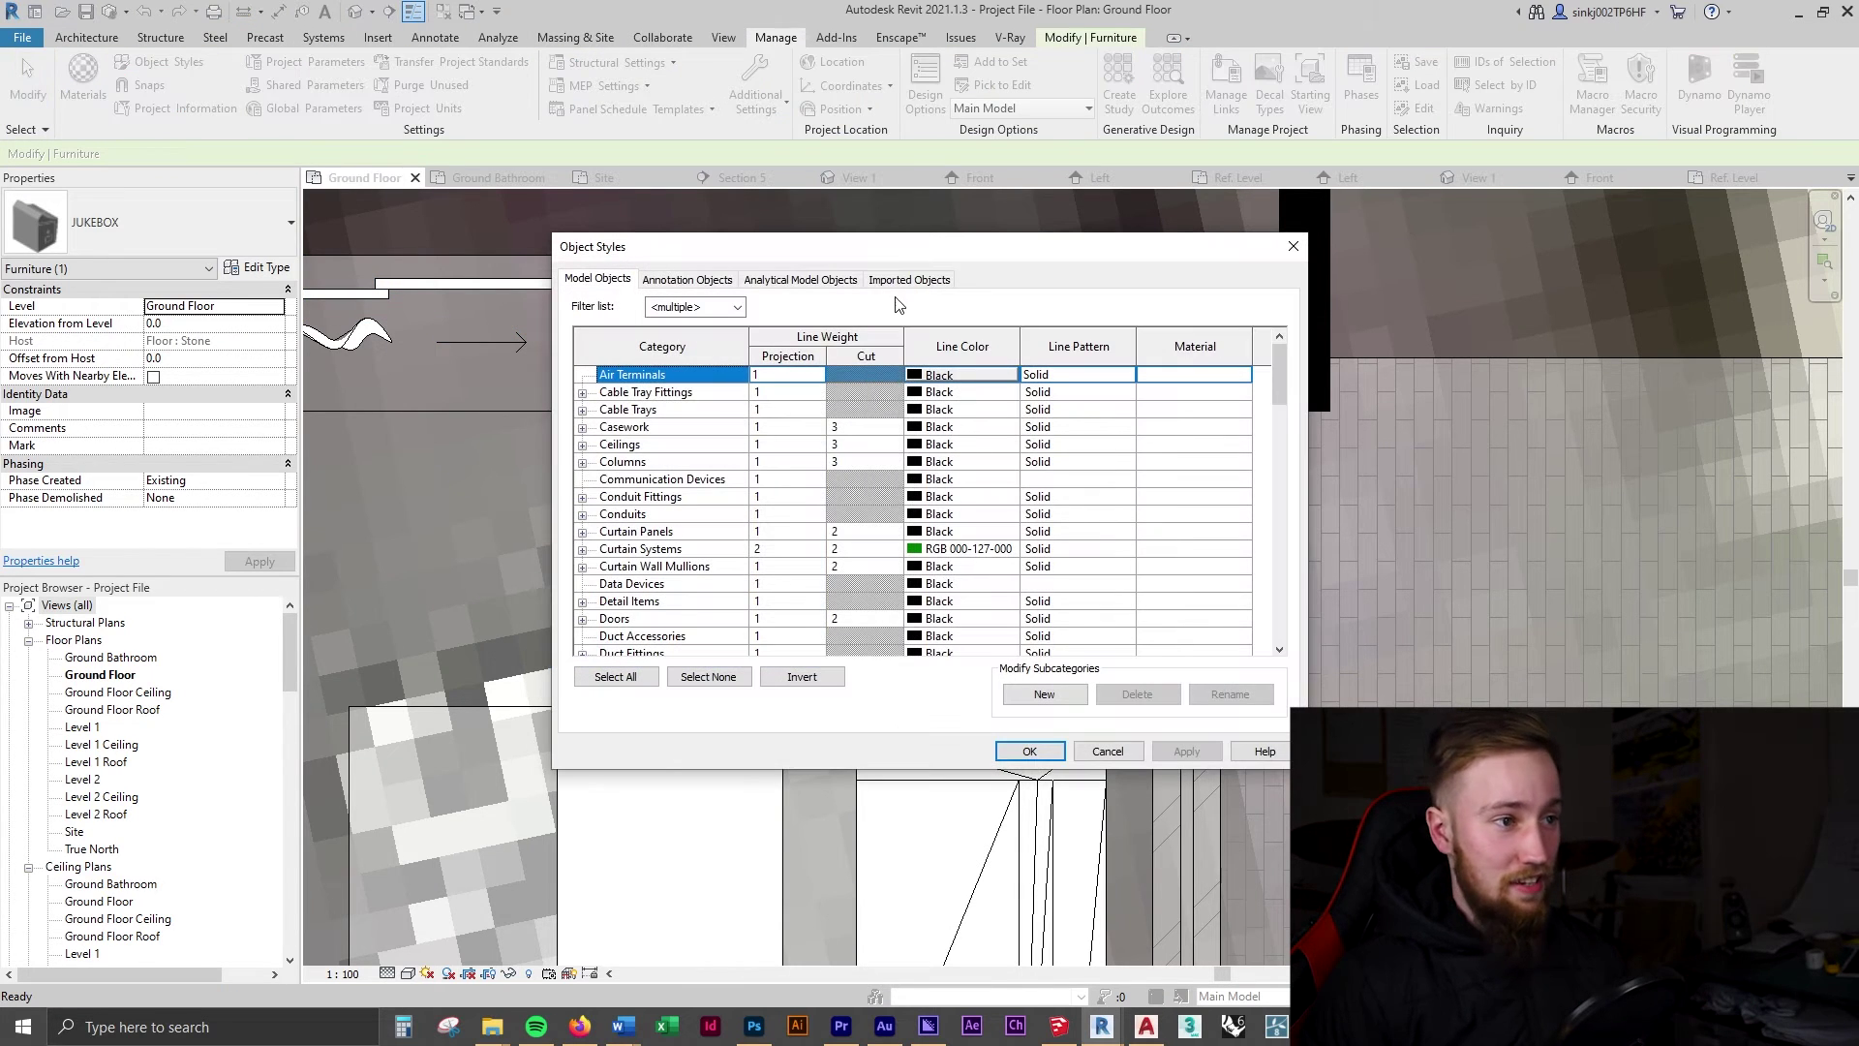
{"action": "left_click", "coordinate": [914, 280]}
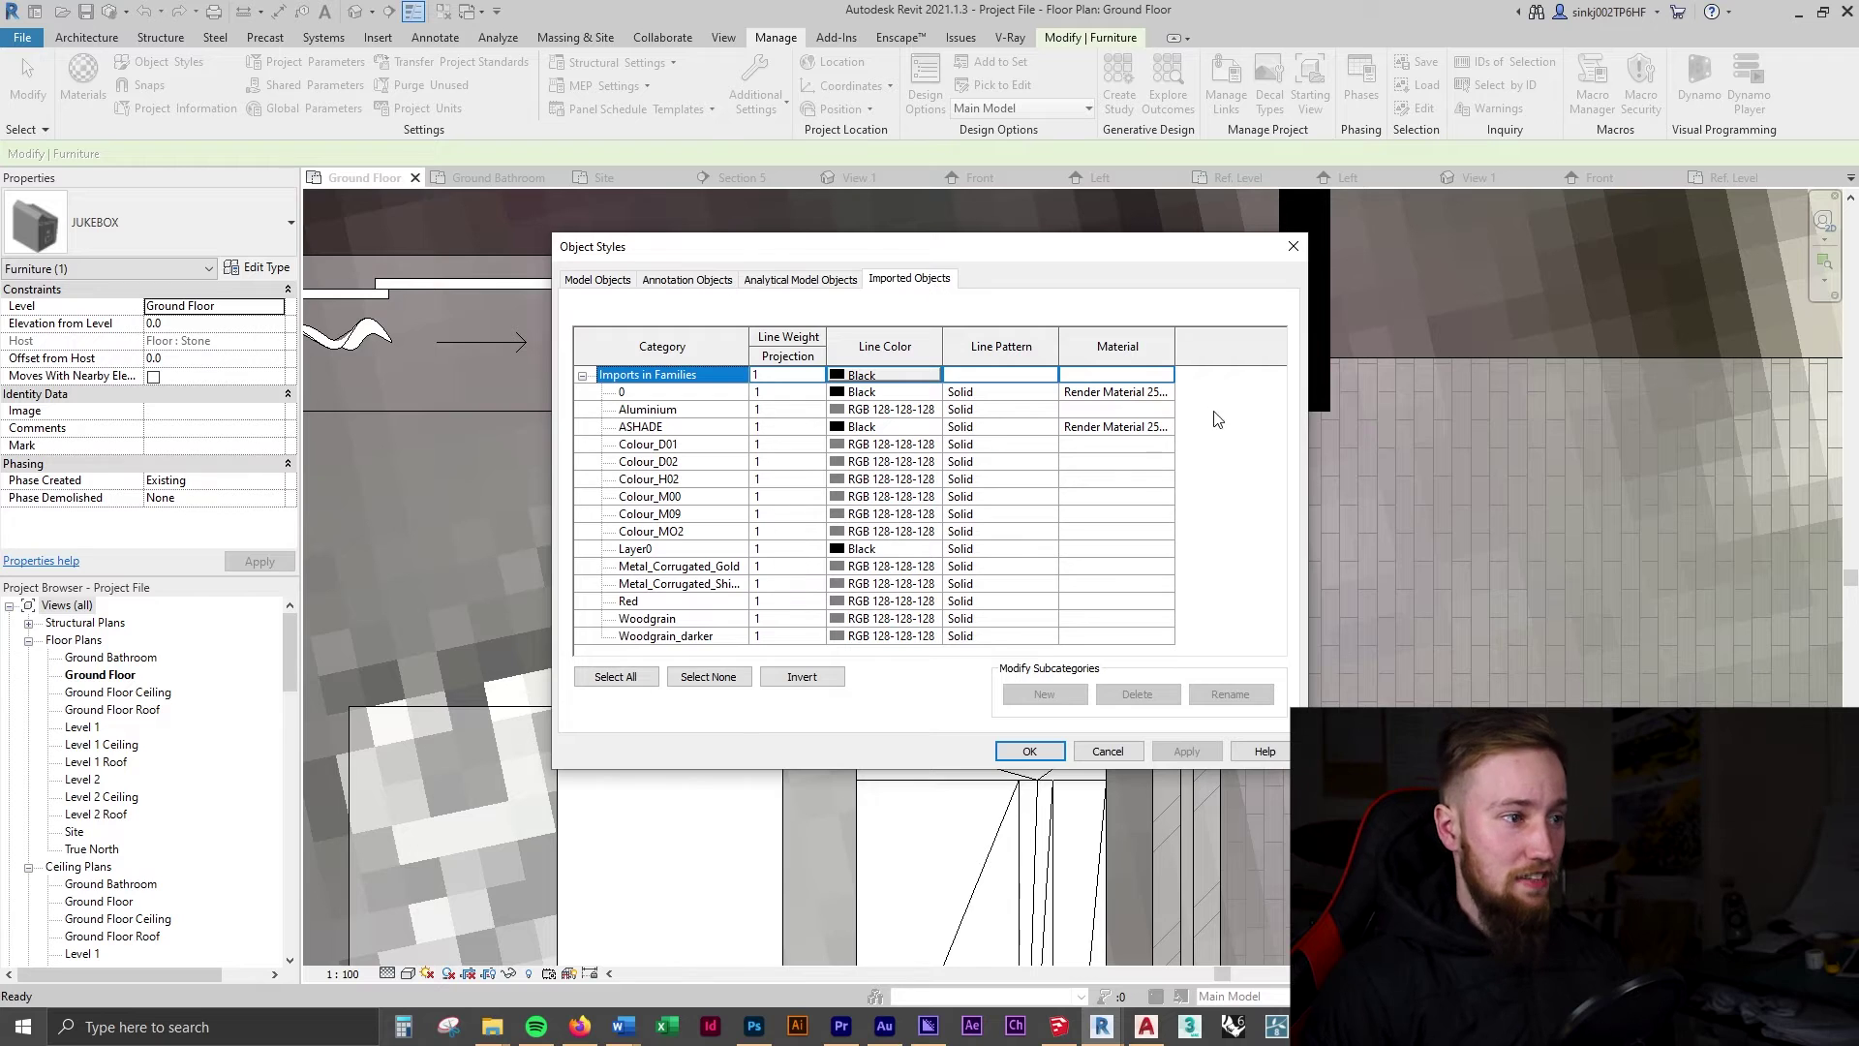
{"action": "left_click", "coordinate": [658, 410]}
{"action": "left_click", "coordinate": [737, 622]}
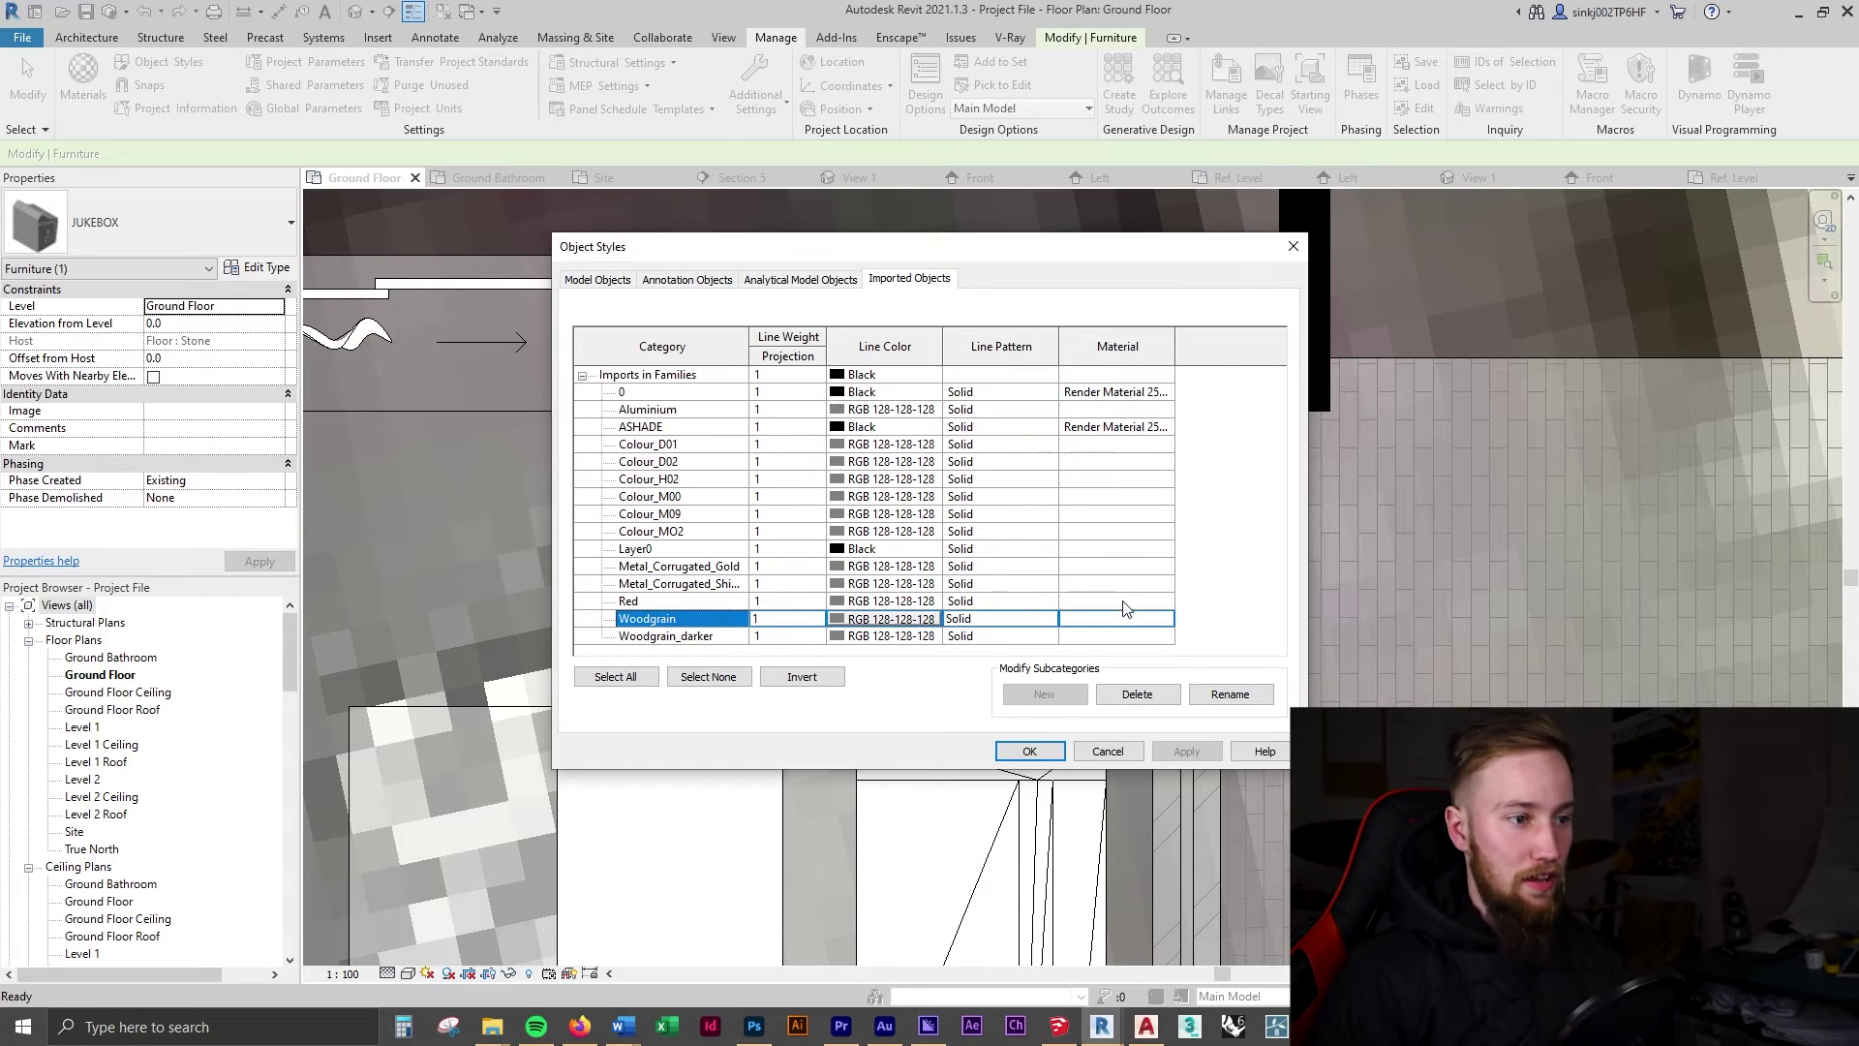
Assign the Woodgrain material to the Woodgrain subcategory, using Elm 45h67.jpg as its appearance image.
{"action": "left_click", "coordinate": [1166, 619]}
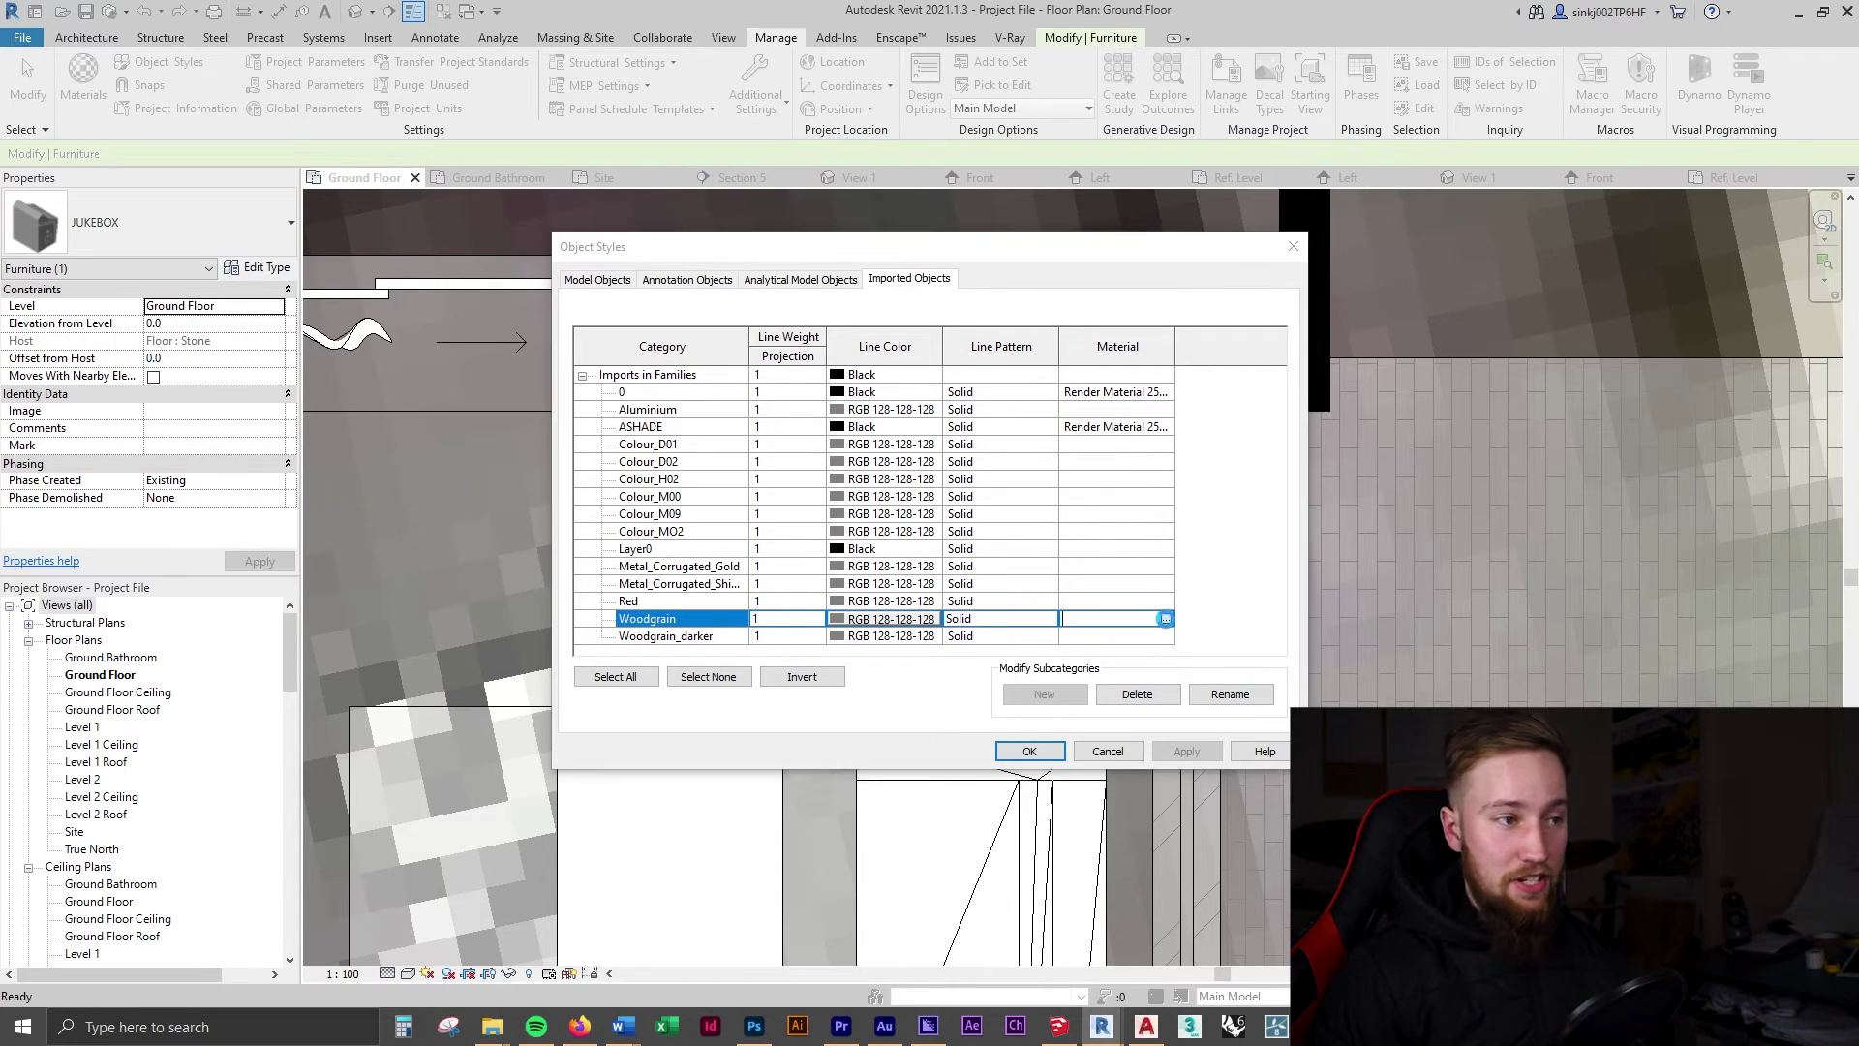
{"action": "scroll", "coordinate": [969, 330], "scroll_direction": "down", "scroll_amount": 3}
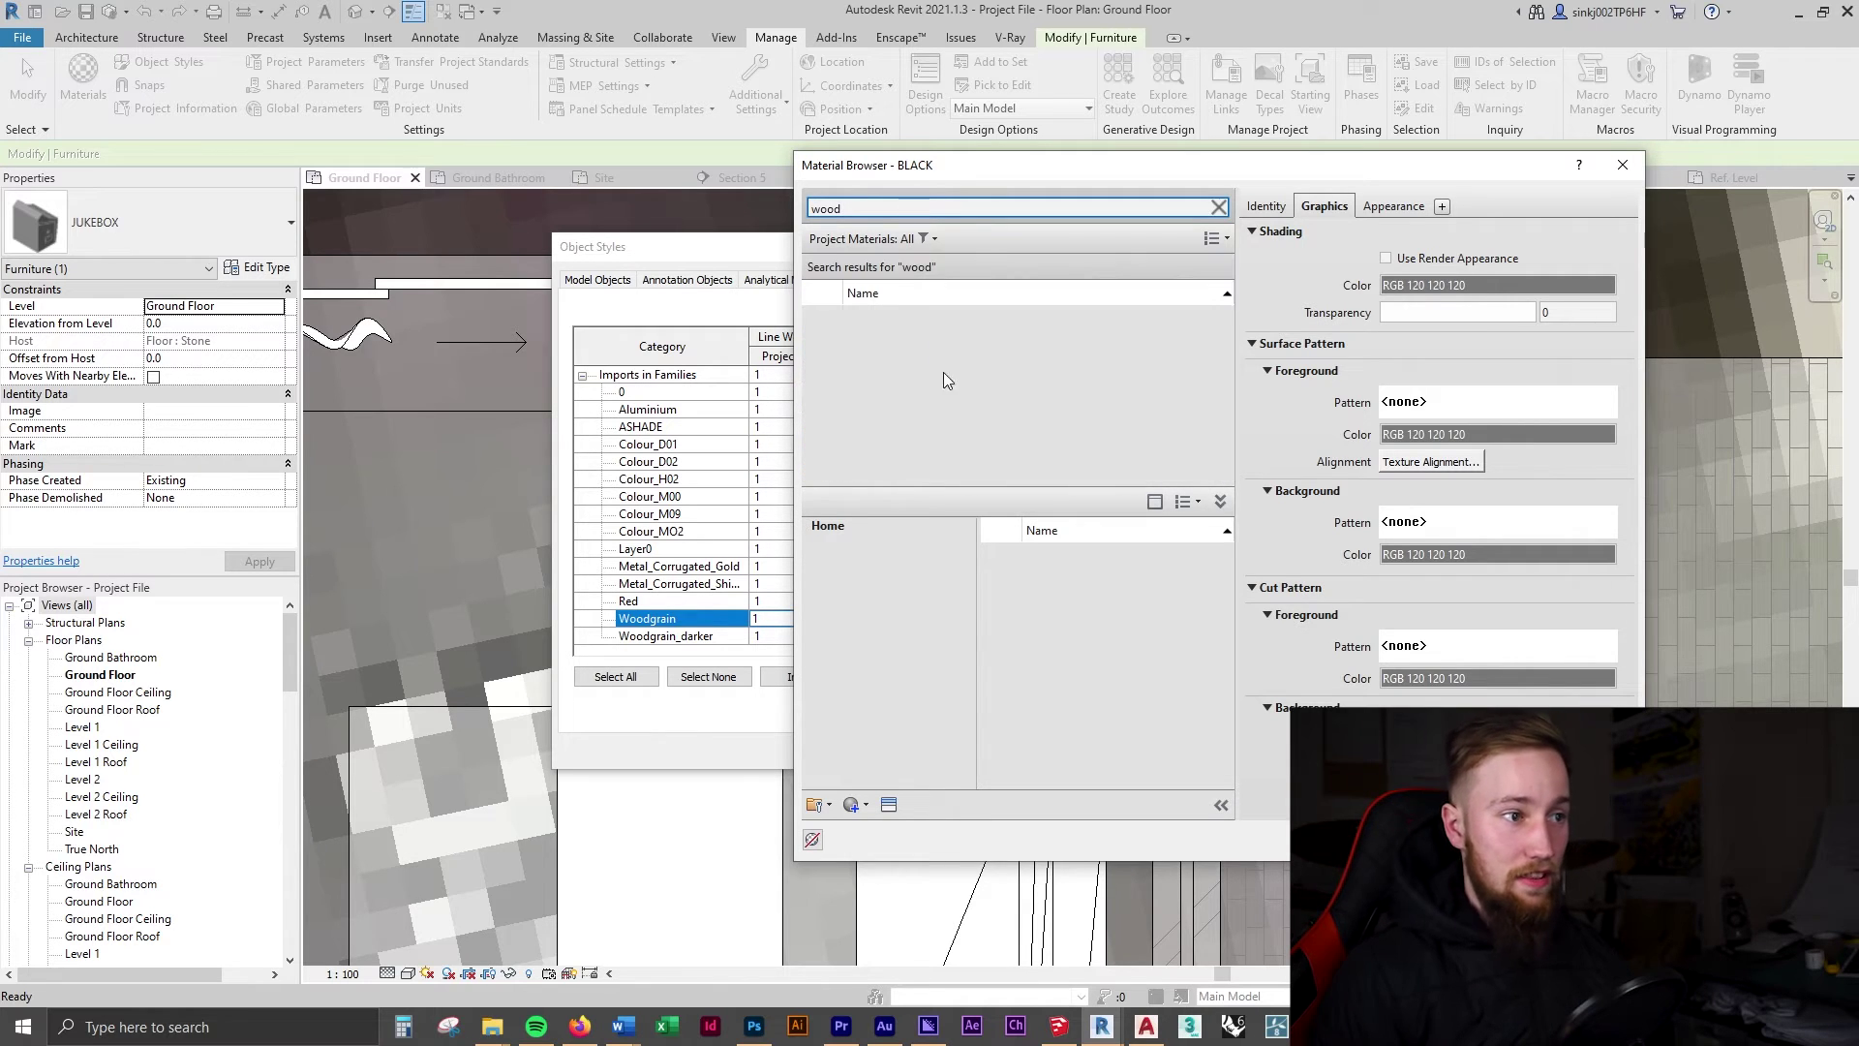
{"action": "scroll", "coordinate": [900, 353], "scroll_direction": "down", "scroll_amount": 5}
{"action": "left_click", "coordinate": [915, 459]}
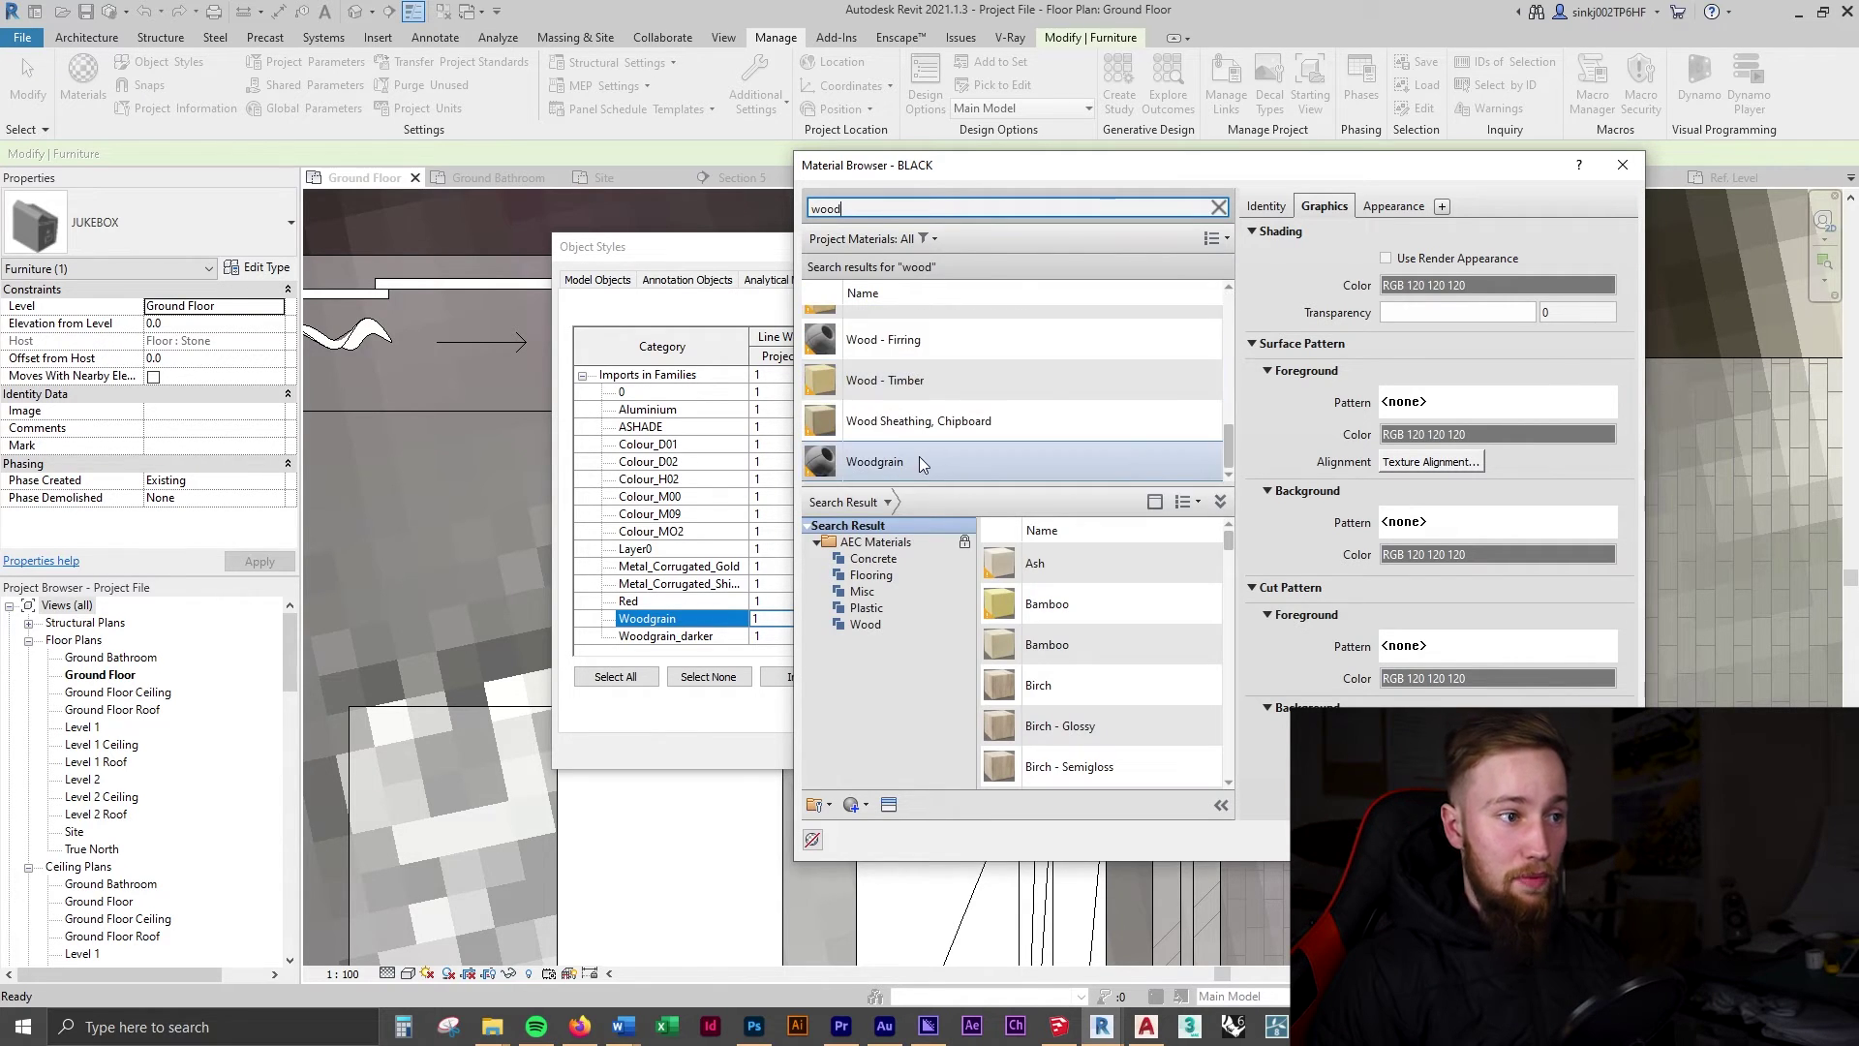
{"action": "left_click", "coordinate": [1393, 207]}
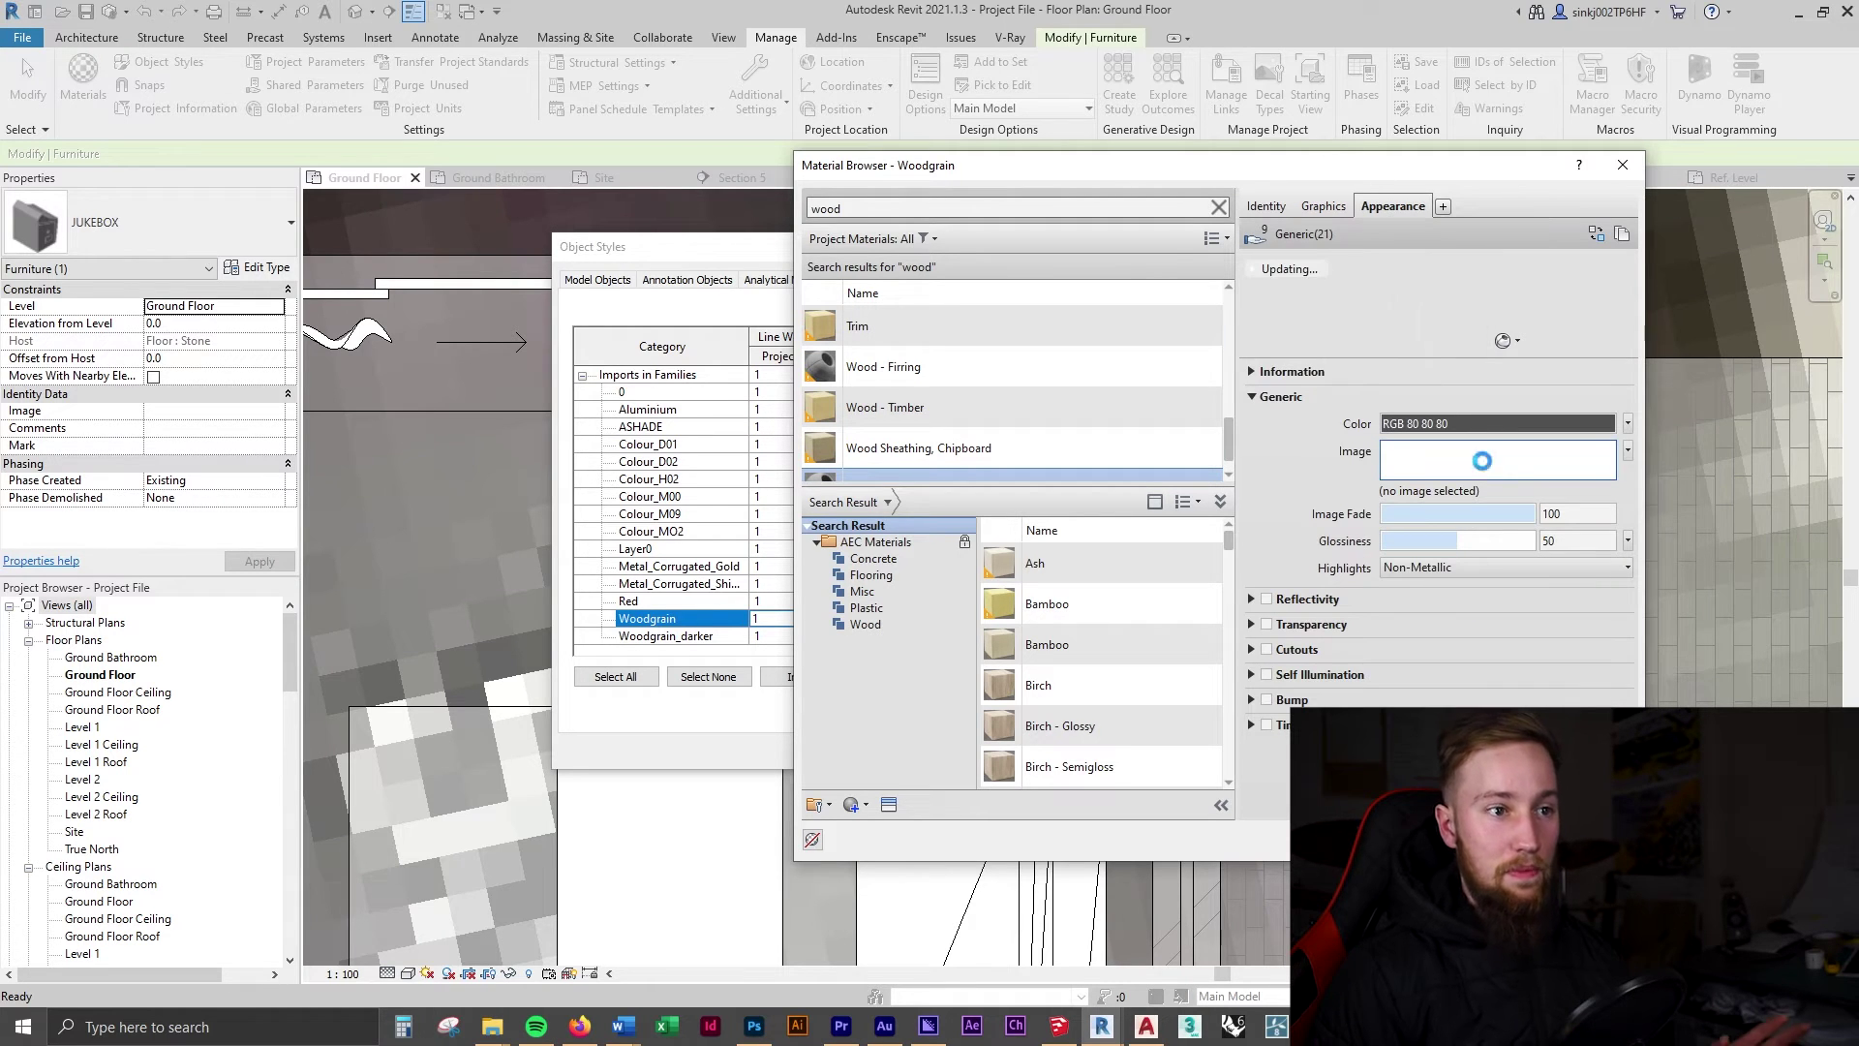
{"action": "left_click", "coordinate": [1486, 461]}
{"action": "left_click", "coordinate": [736, 363]}
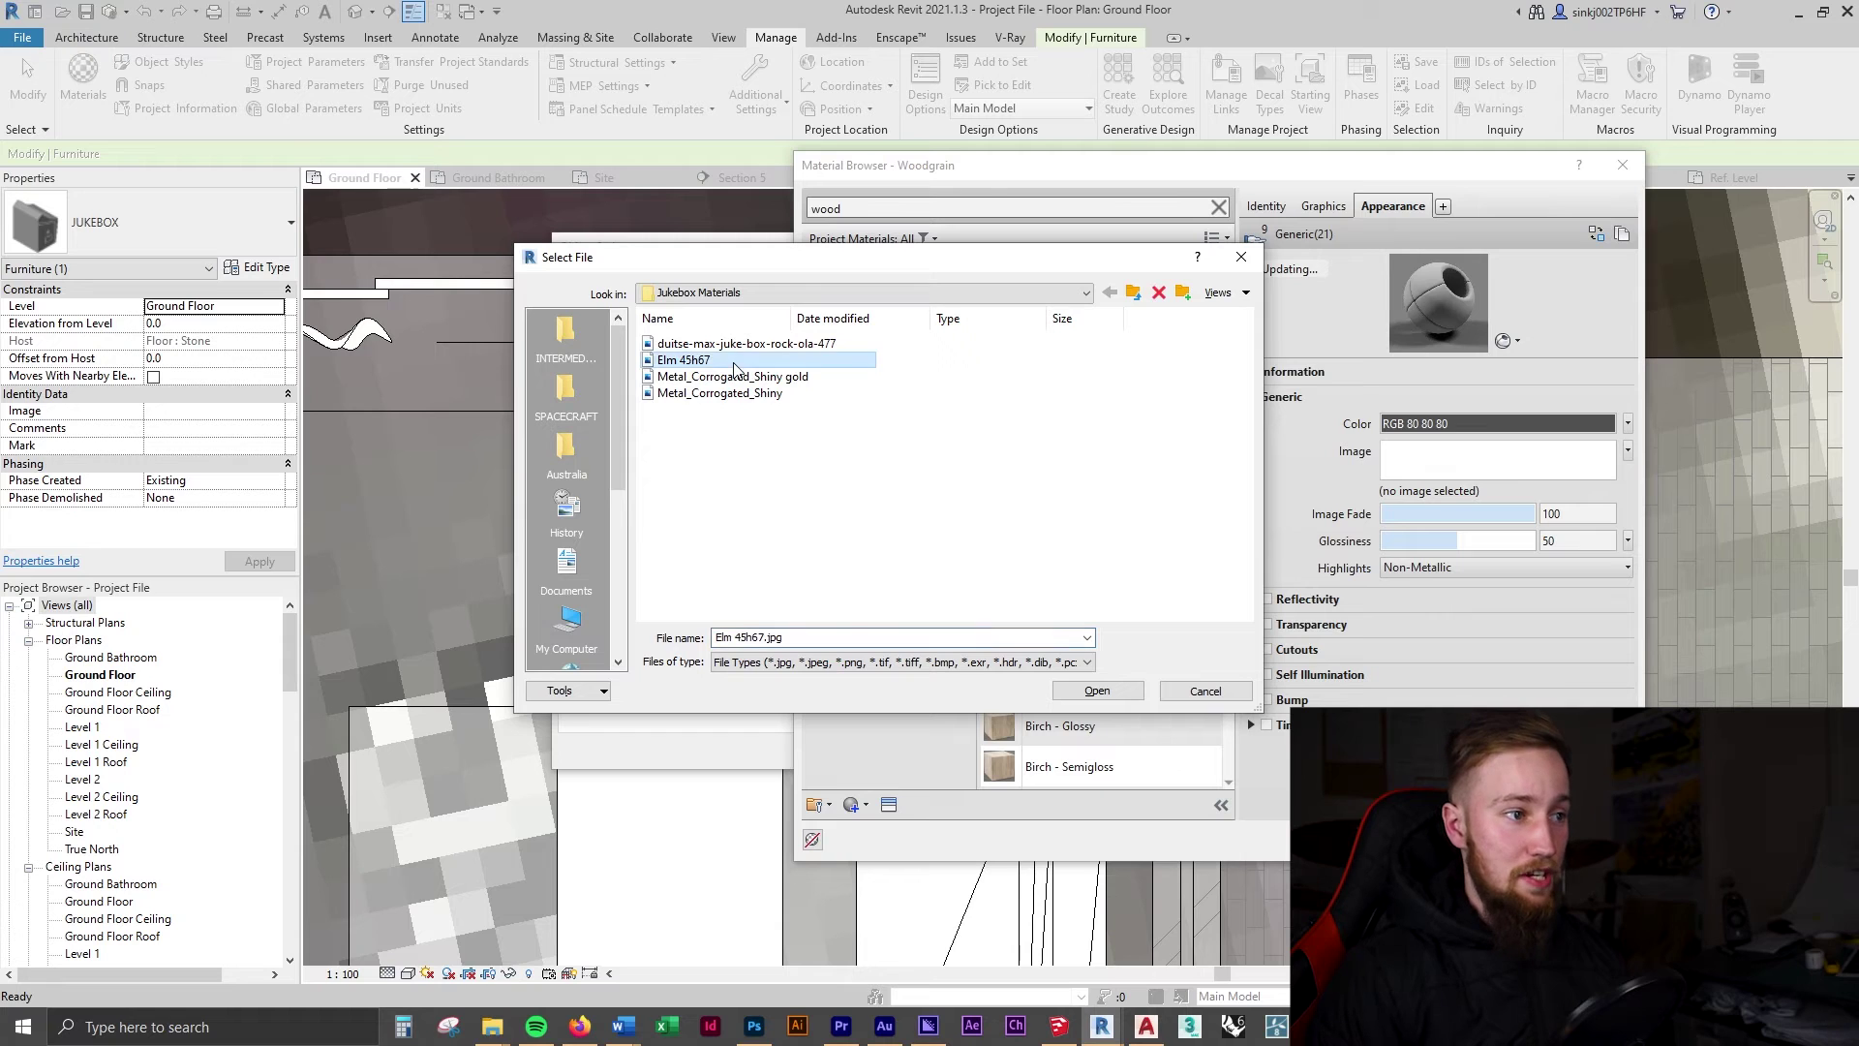
{"action": "mouse_move", "coordinate": [493, 1029]}
{"action": "left_click", "coordinate": [673, 920]}
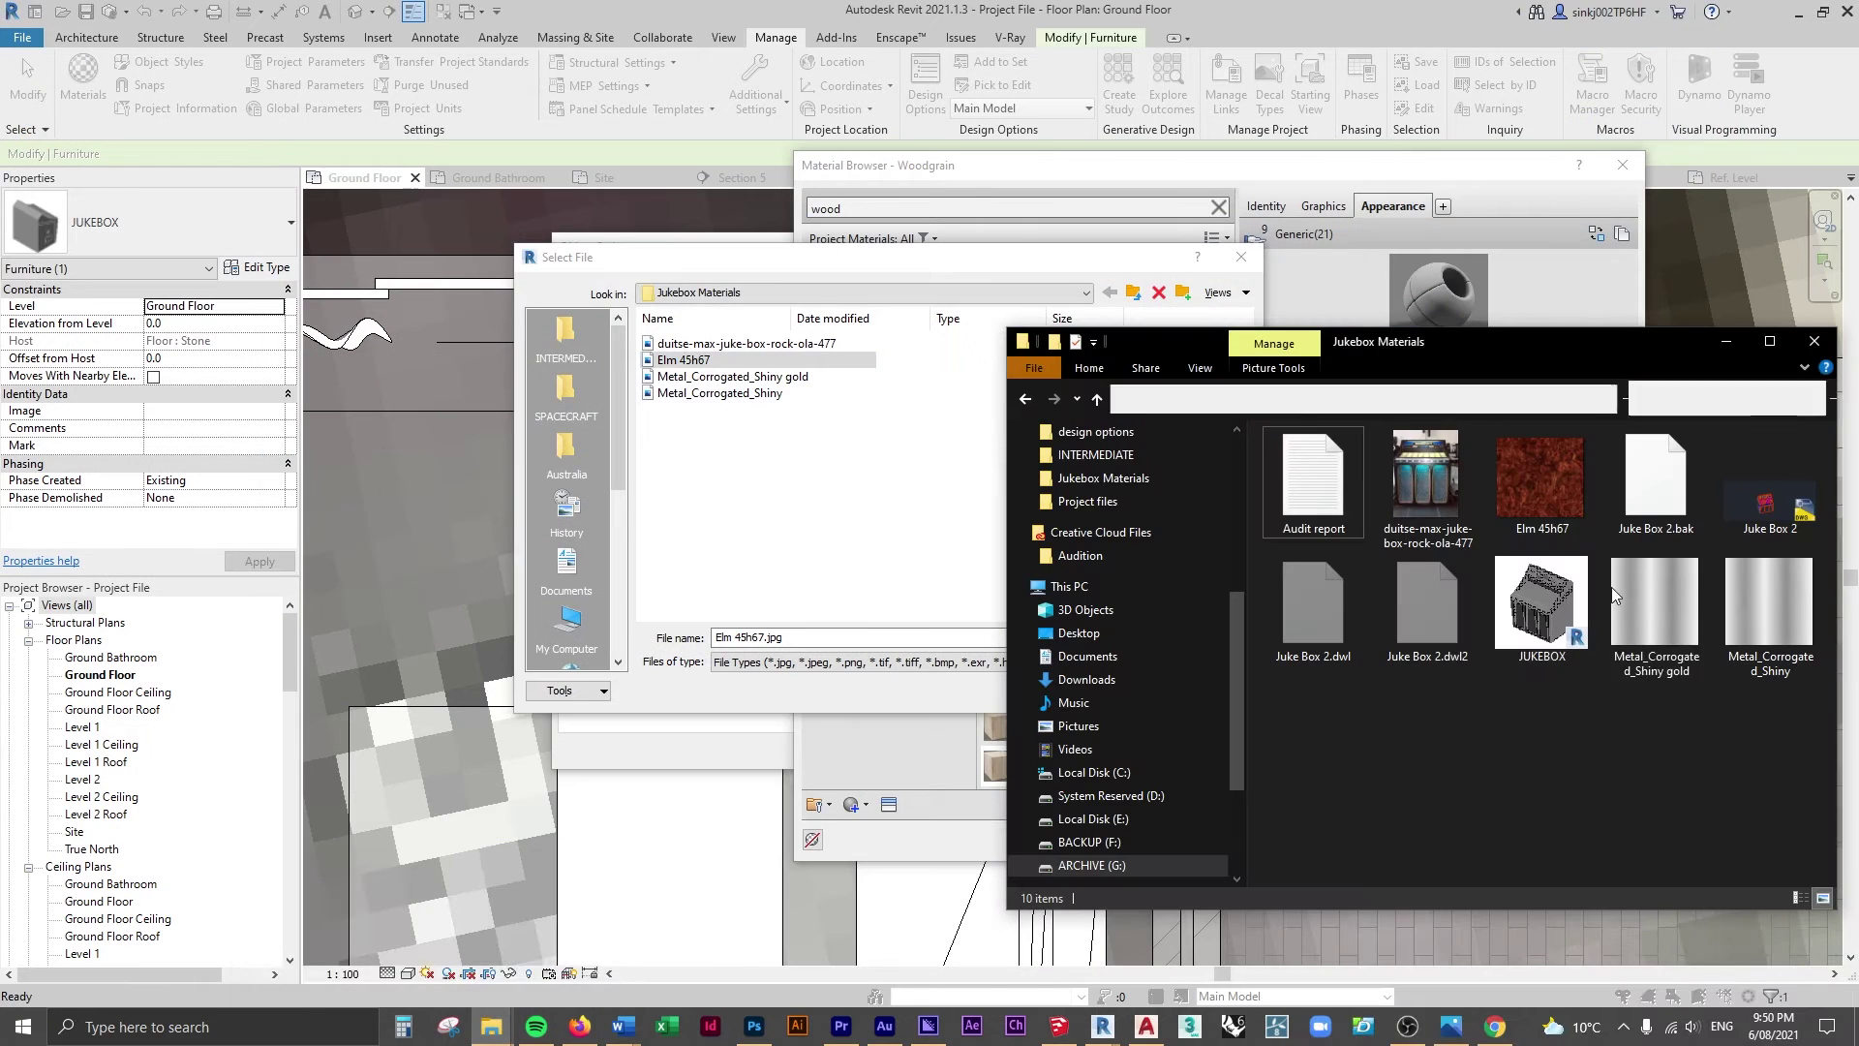
{"action": "left_click", "coordinate": [714, 499]}
{"action": "left_click", "coordinate": [701, 363]}
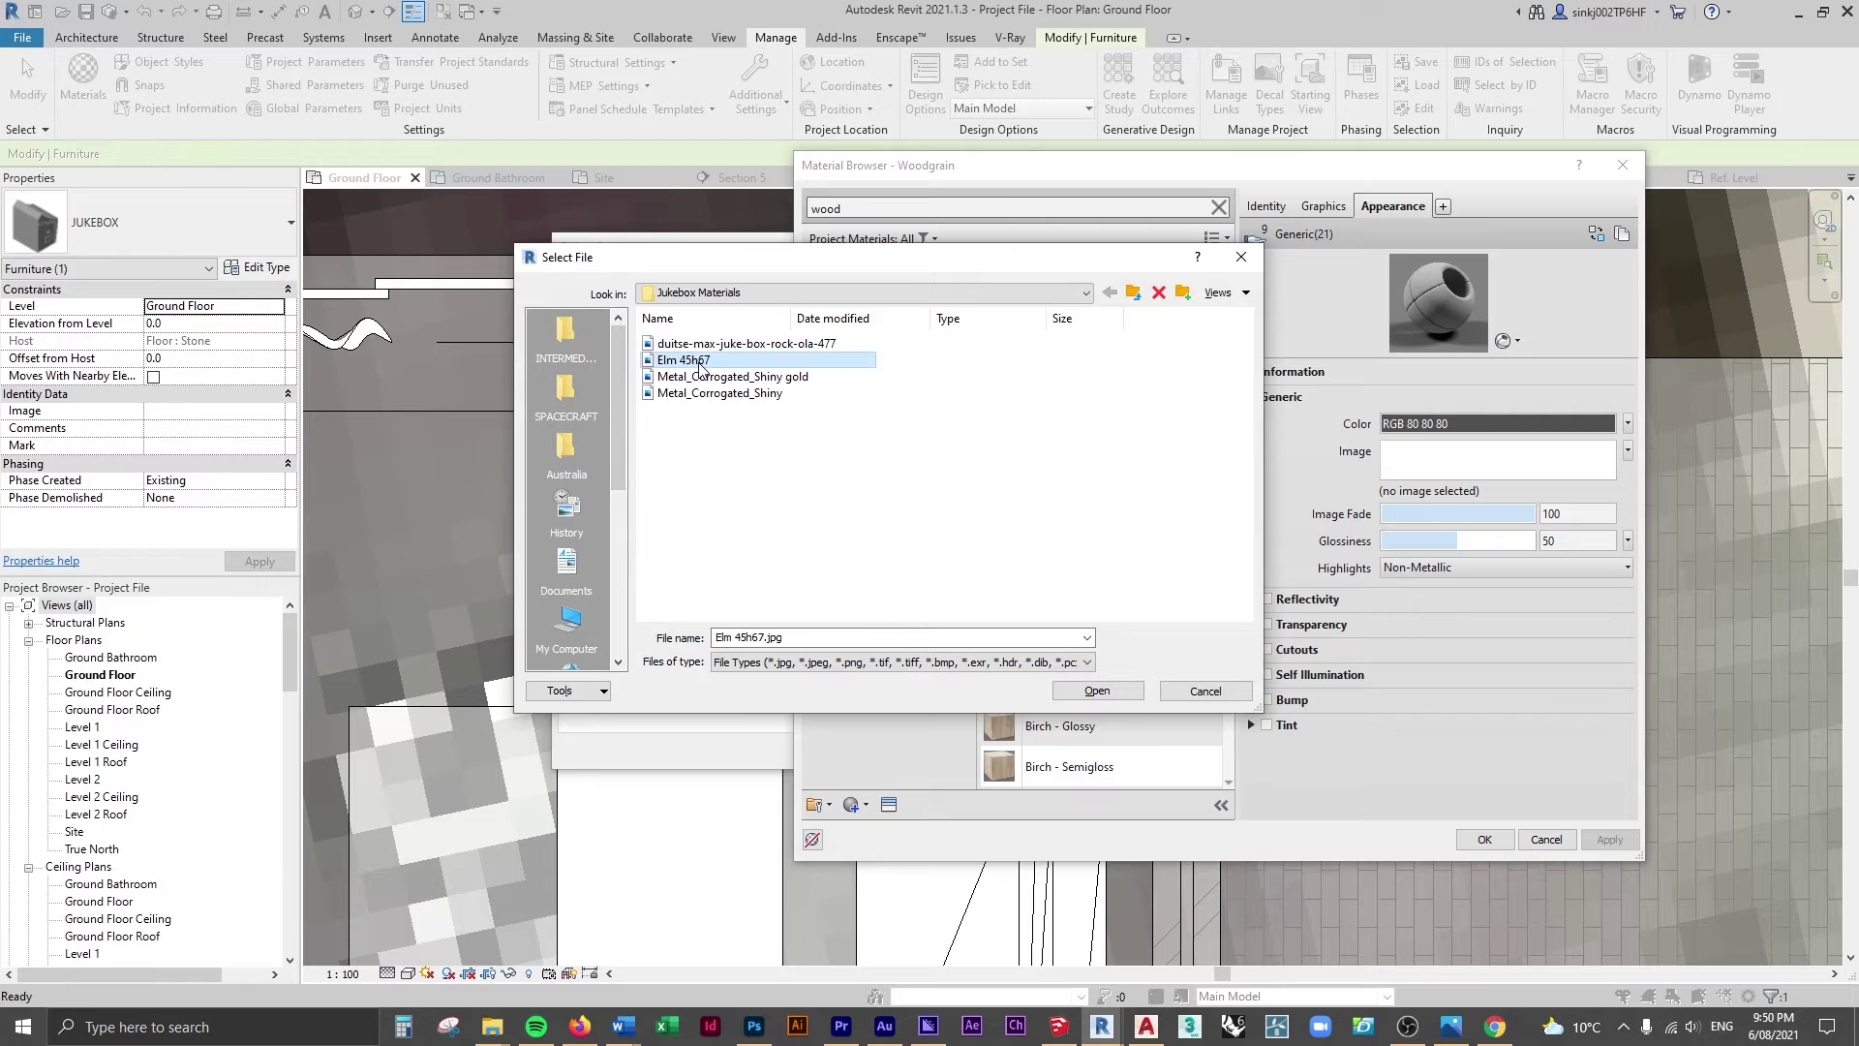
{"action": "left_click", "coordinate": [1098, 690]}
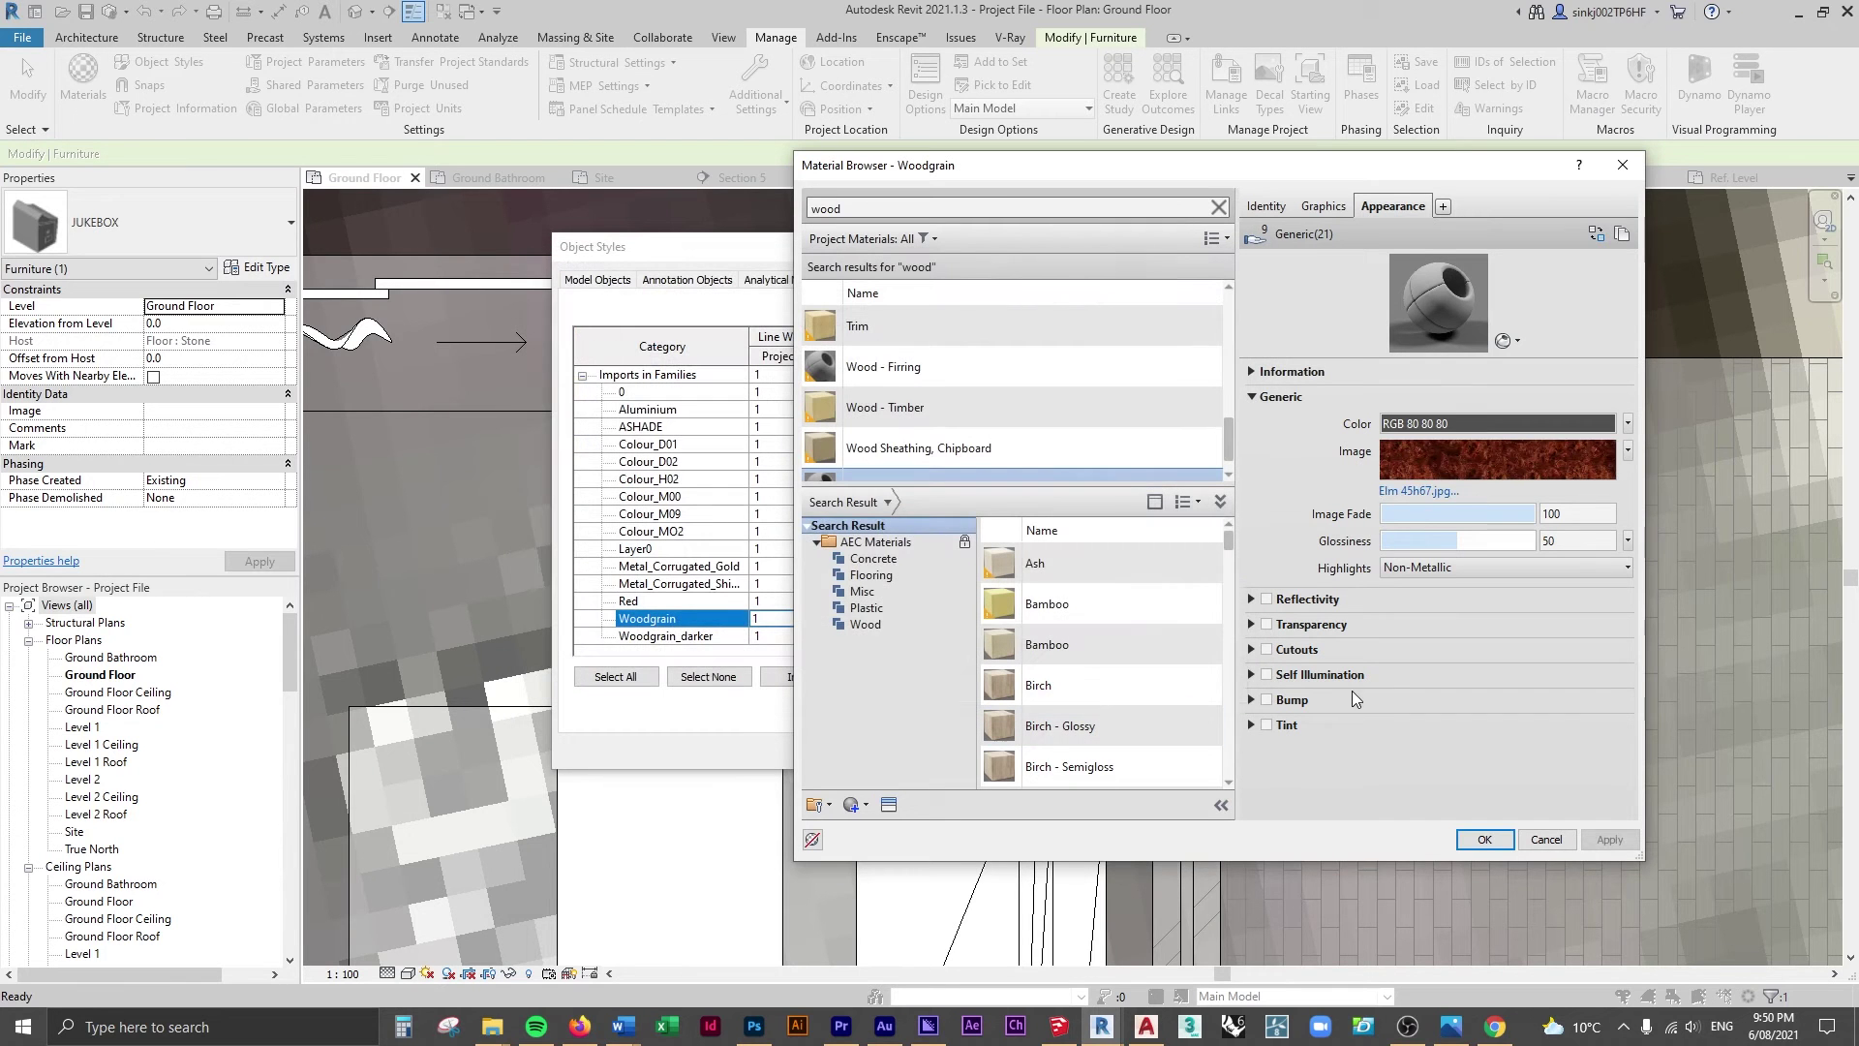
{"action": "left_click", "coordinate": [1484, 840]}
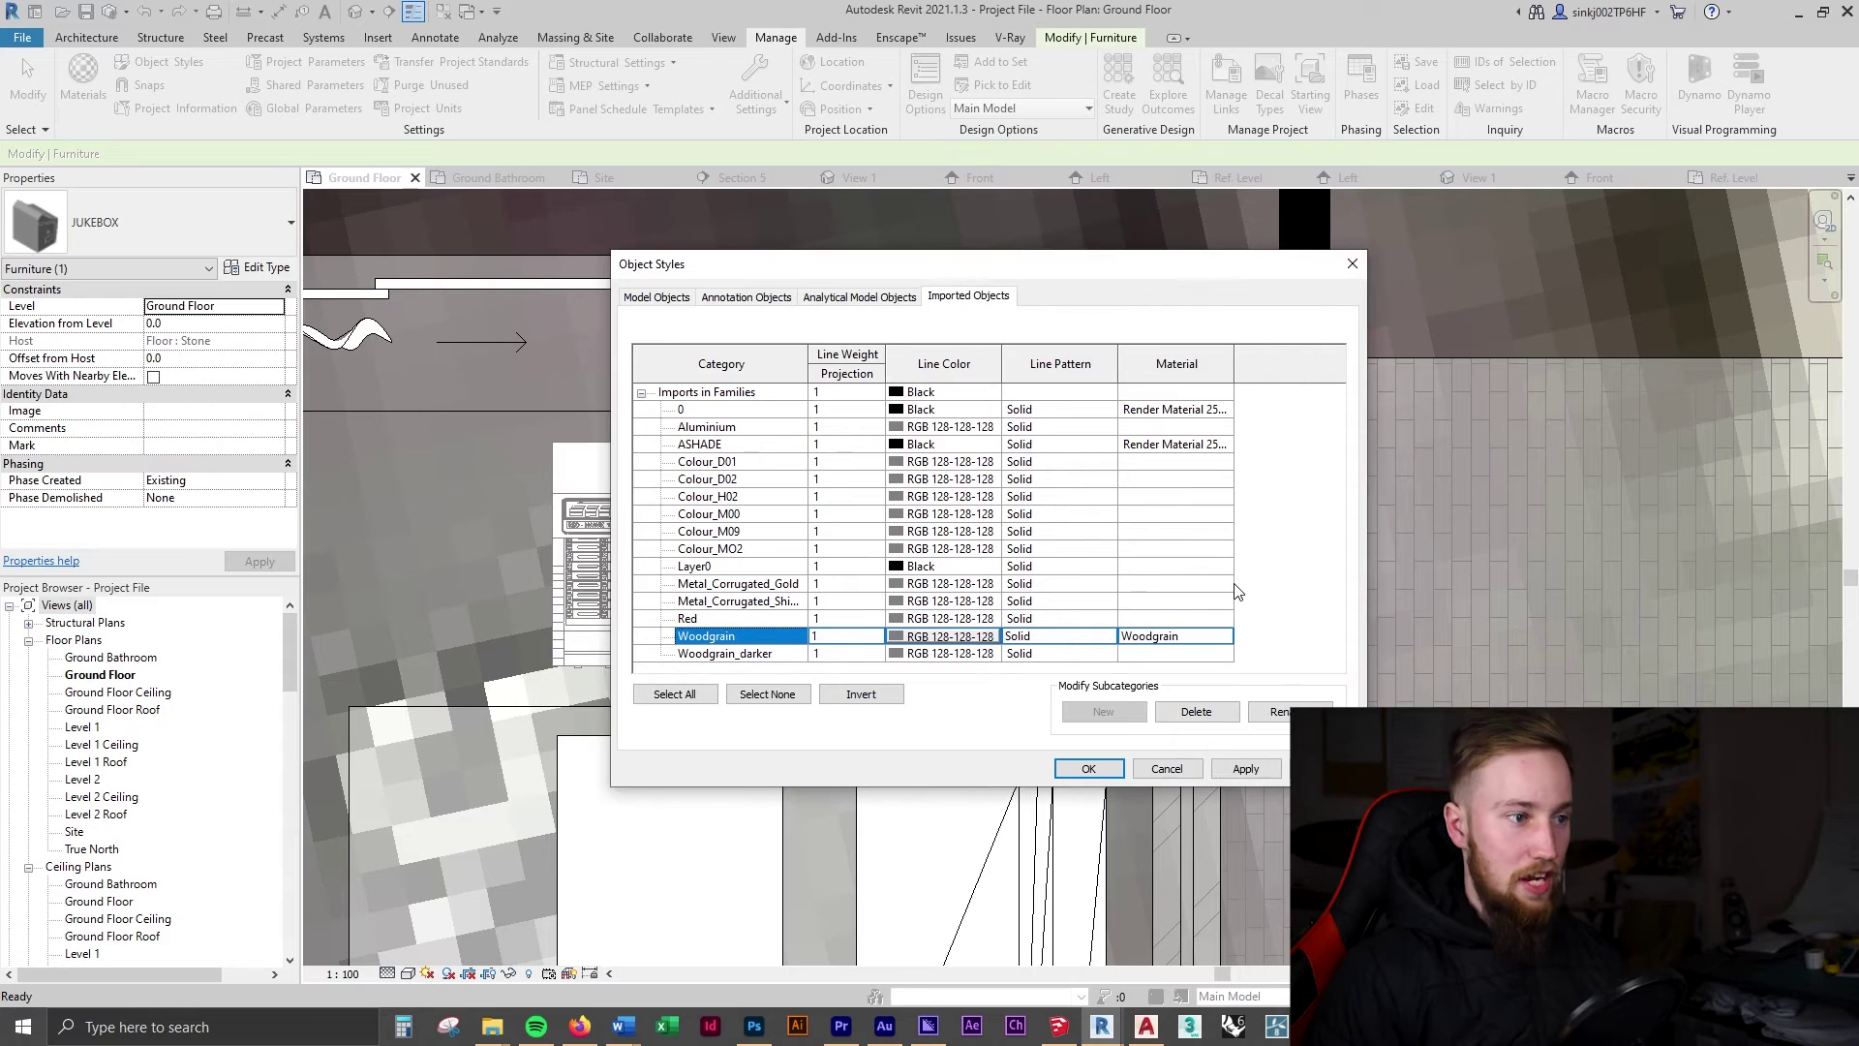
Assign Metal Corrugated Shiny to Metal_Corrugated_Gold with the Metal_Corrugated_Shiny gold image as its appearance.
{"action": "left_click", "coordinate": [1228, 592]}
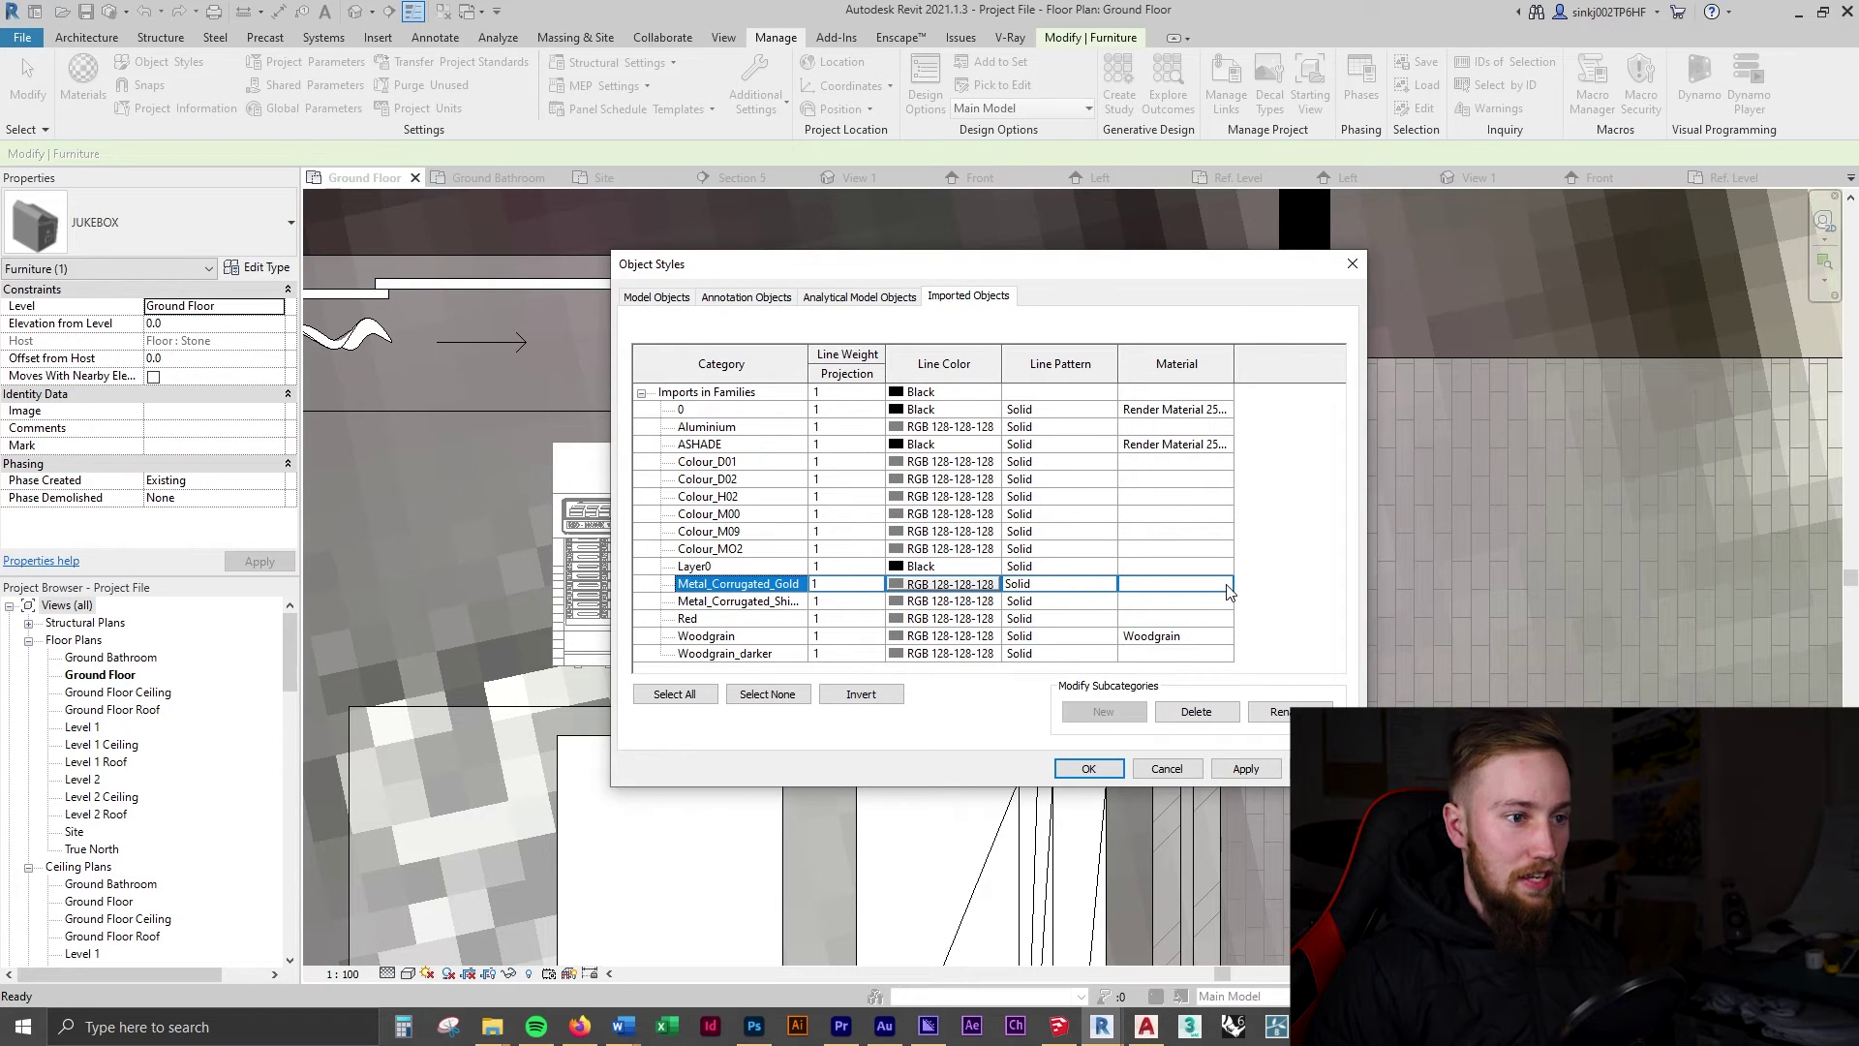
{"action": "left_click", "coordinate": [1225, 584]}
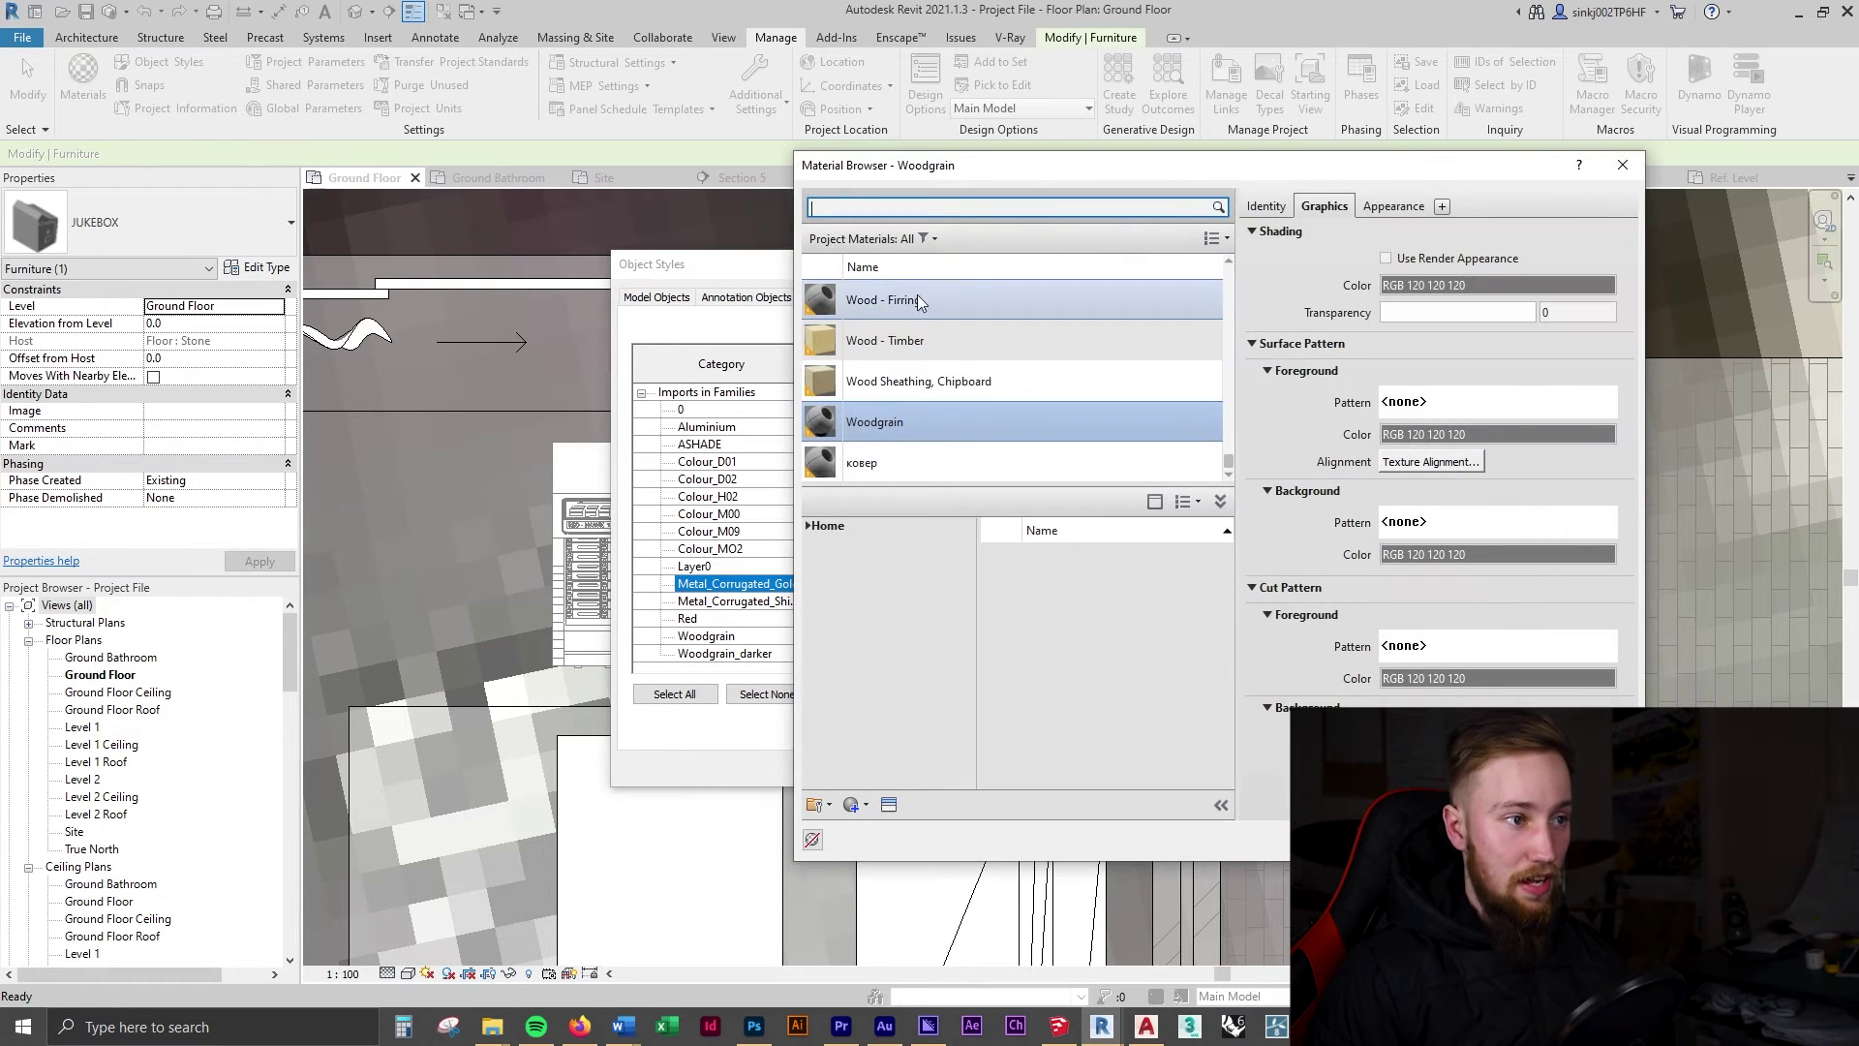
{"action": "scroll", "coordinate": [946, 349], "scroll_direction": "up", "scroll_amount": 5}
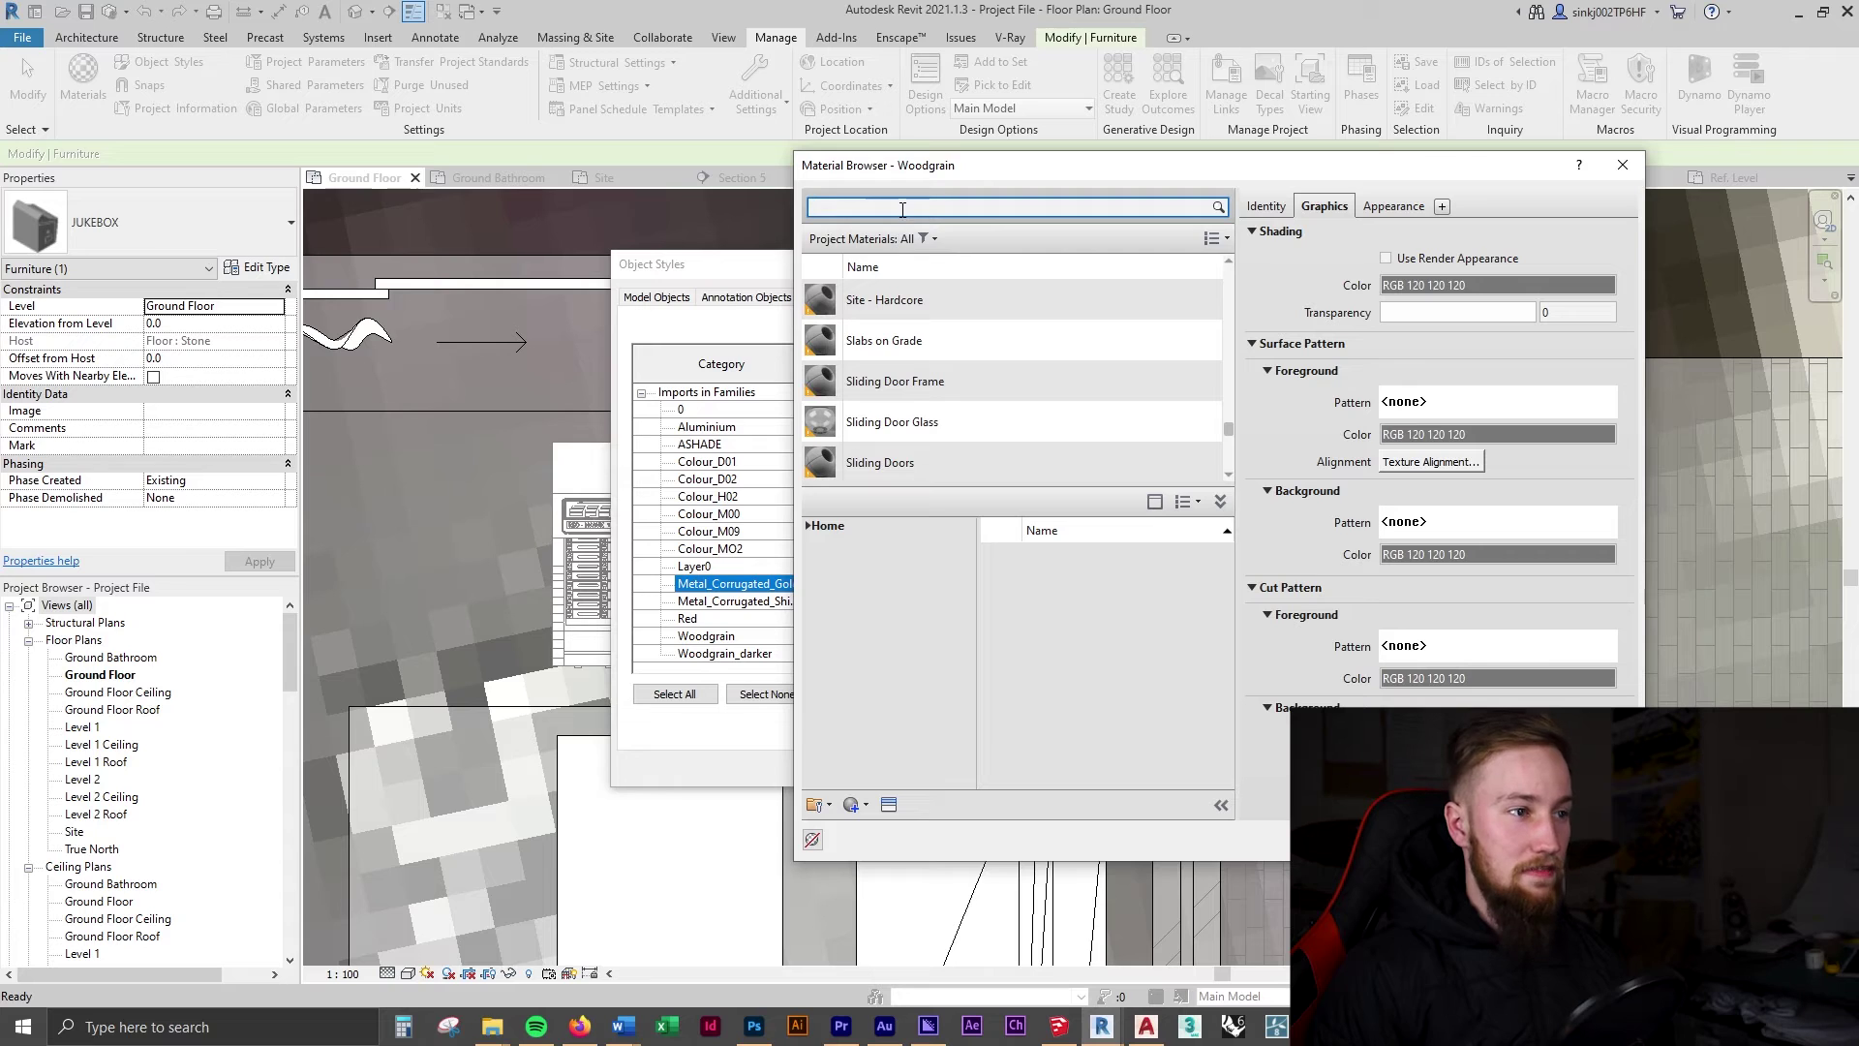
{"action": "type", "text": "metal co"}
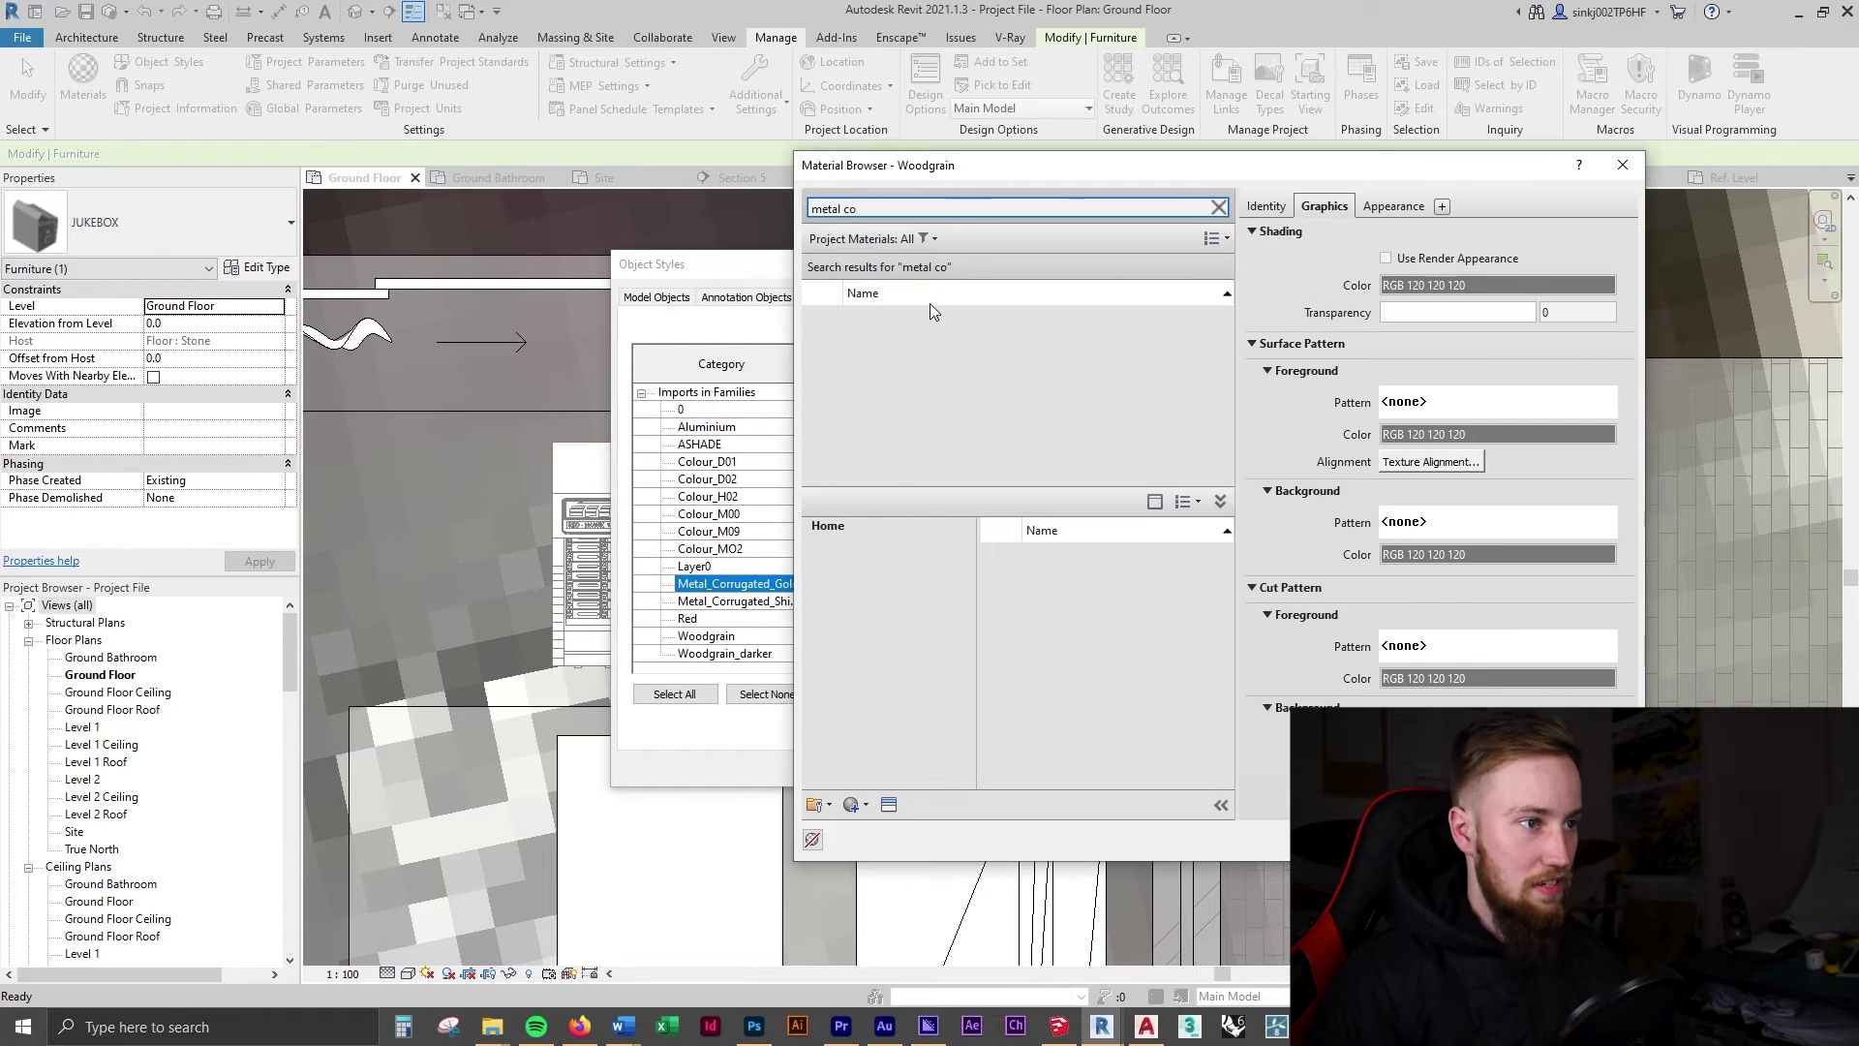
{"action": "left_click", "coordinate": [927, 422]}
{"action": "left_click", "coordinate": [1419, 206]}
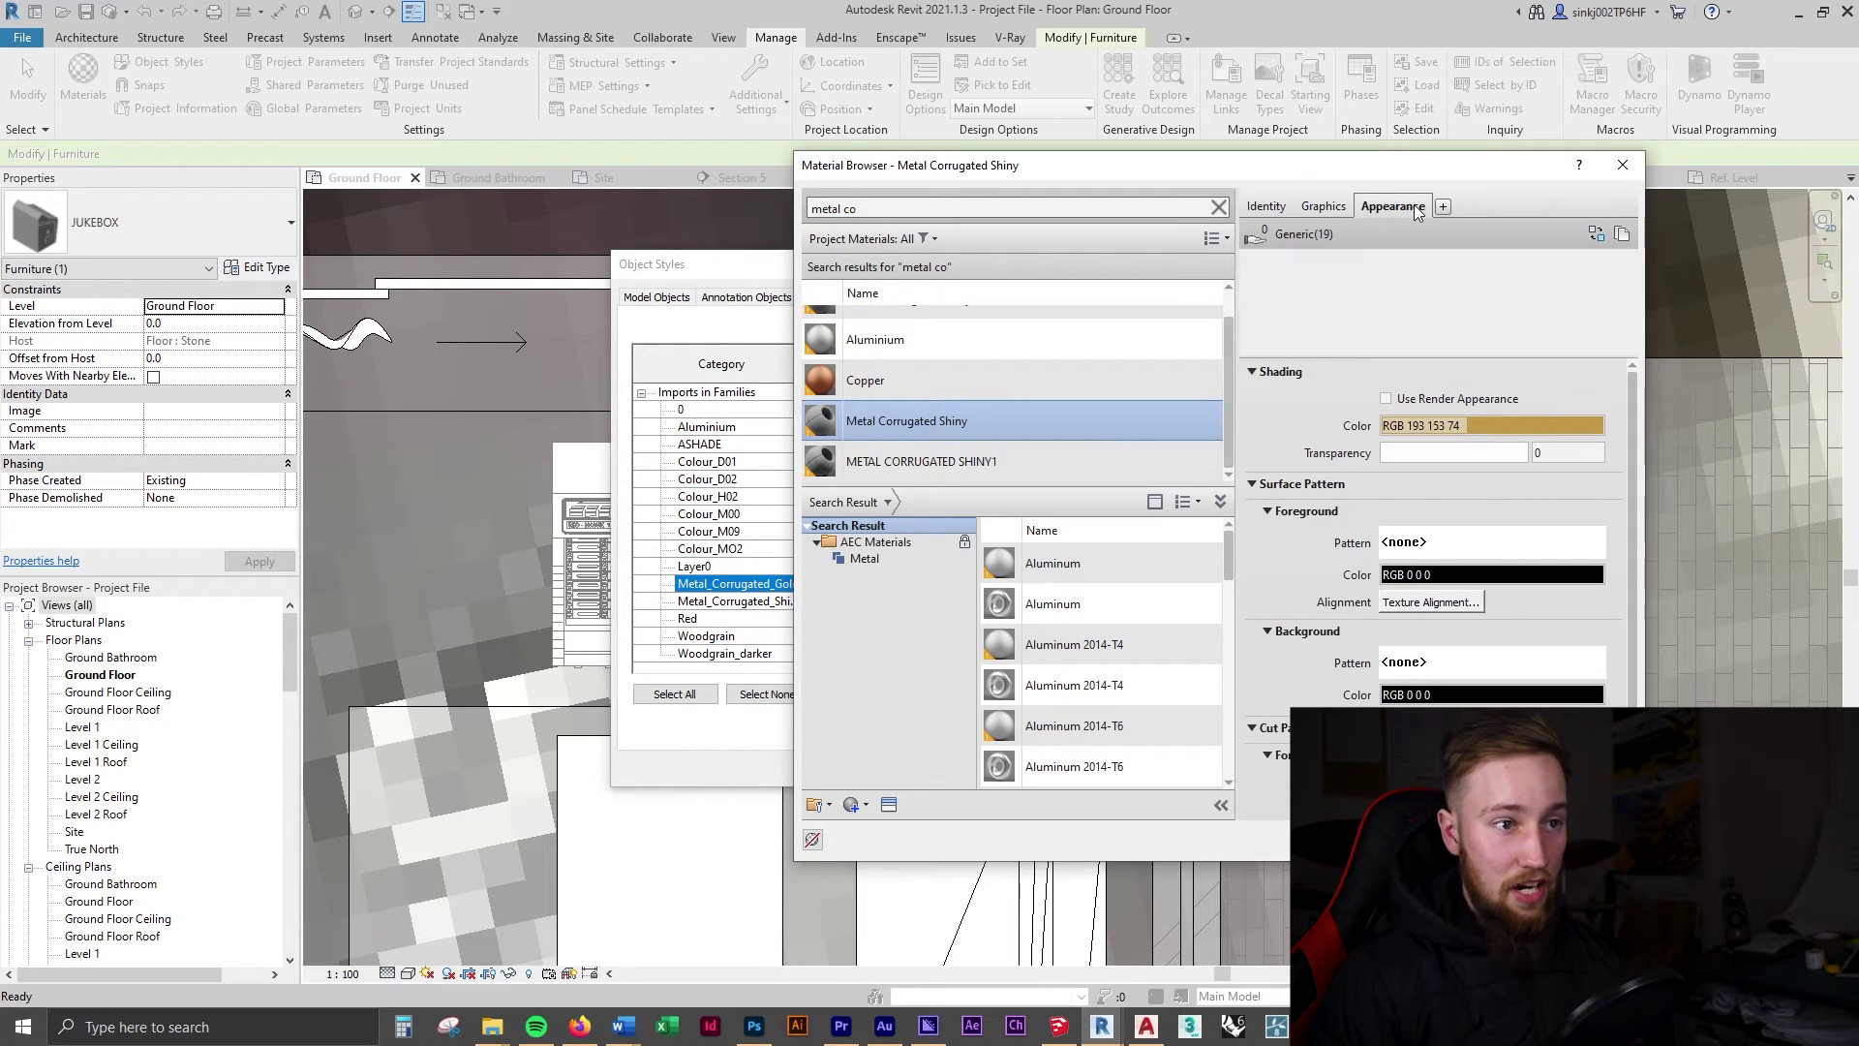
{"action": "left_click", "coordinate": [1460, 466]}
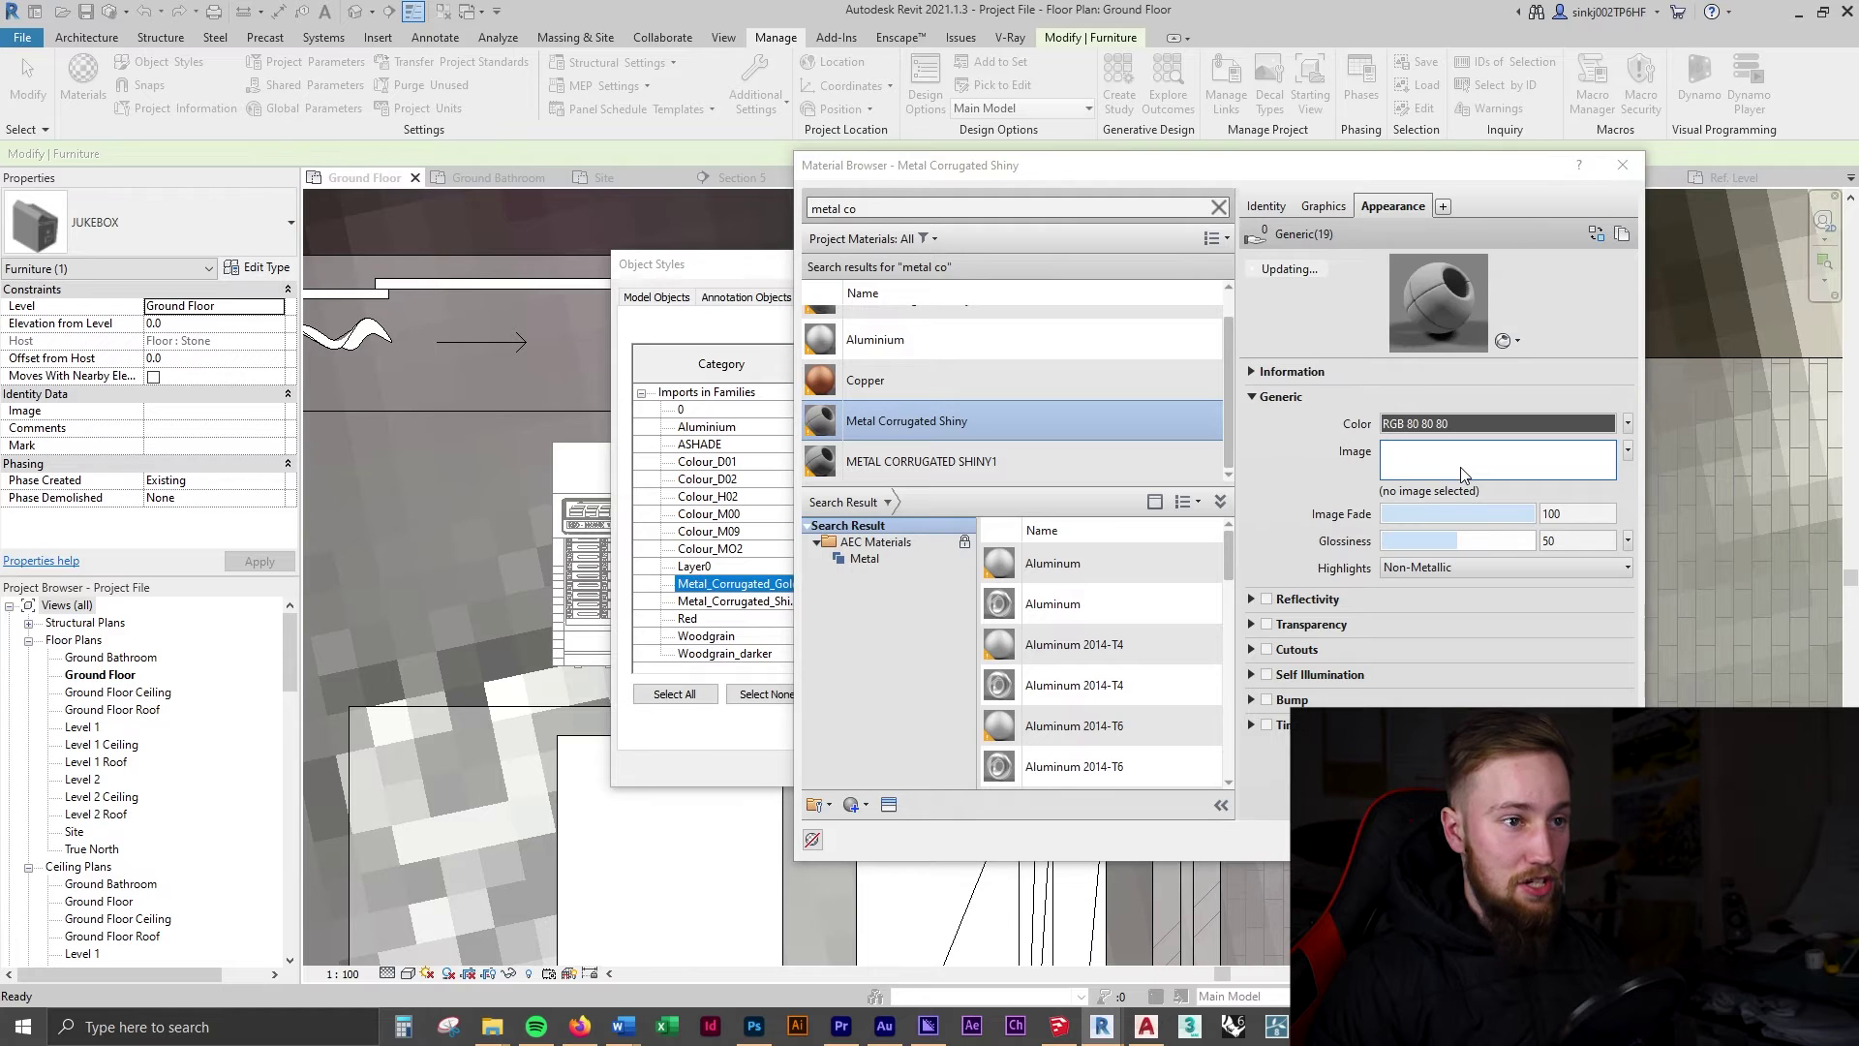
{"action": "left_click", "coordinate": [733, 376]}
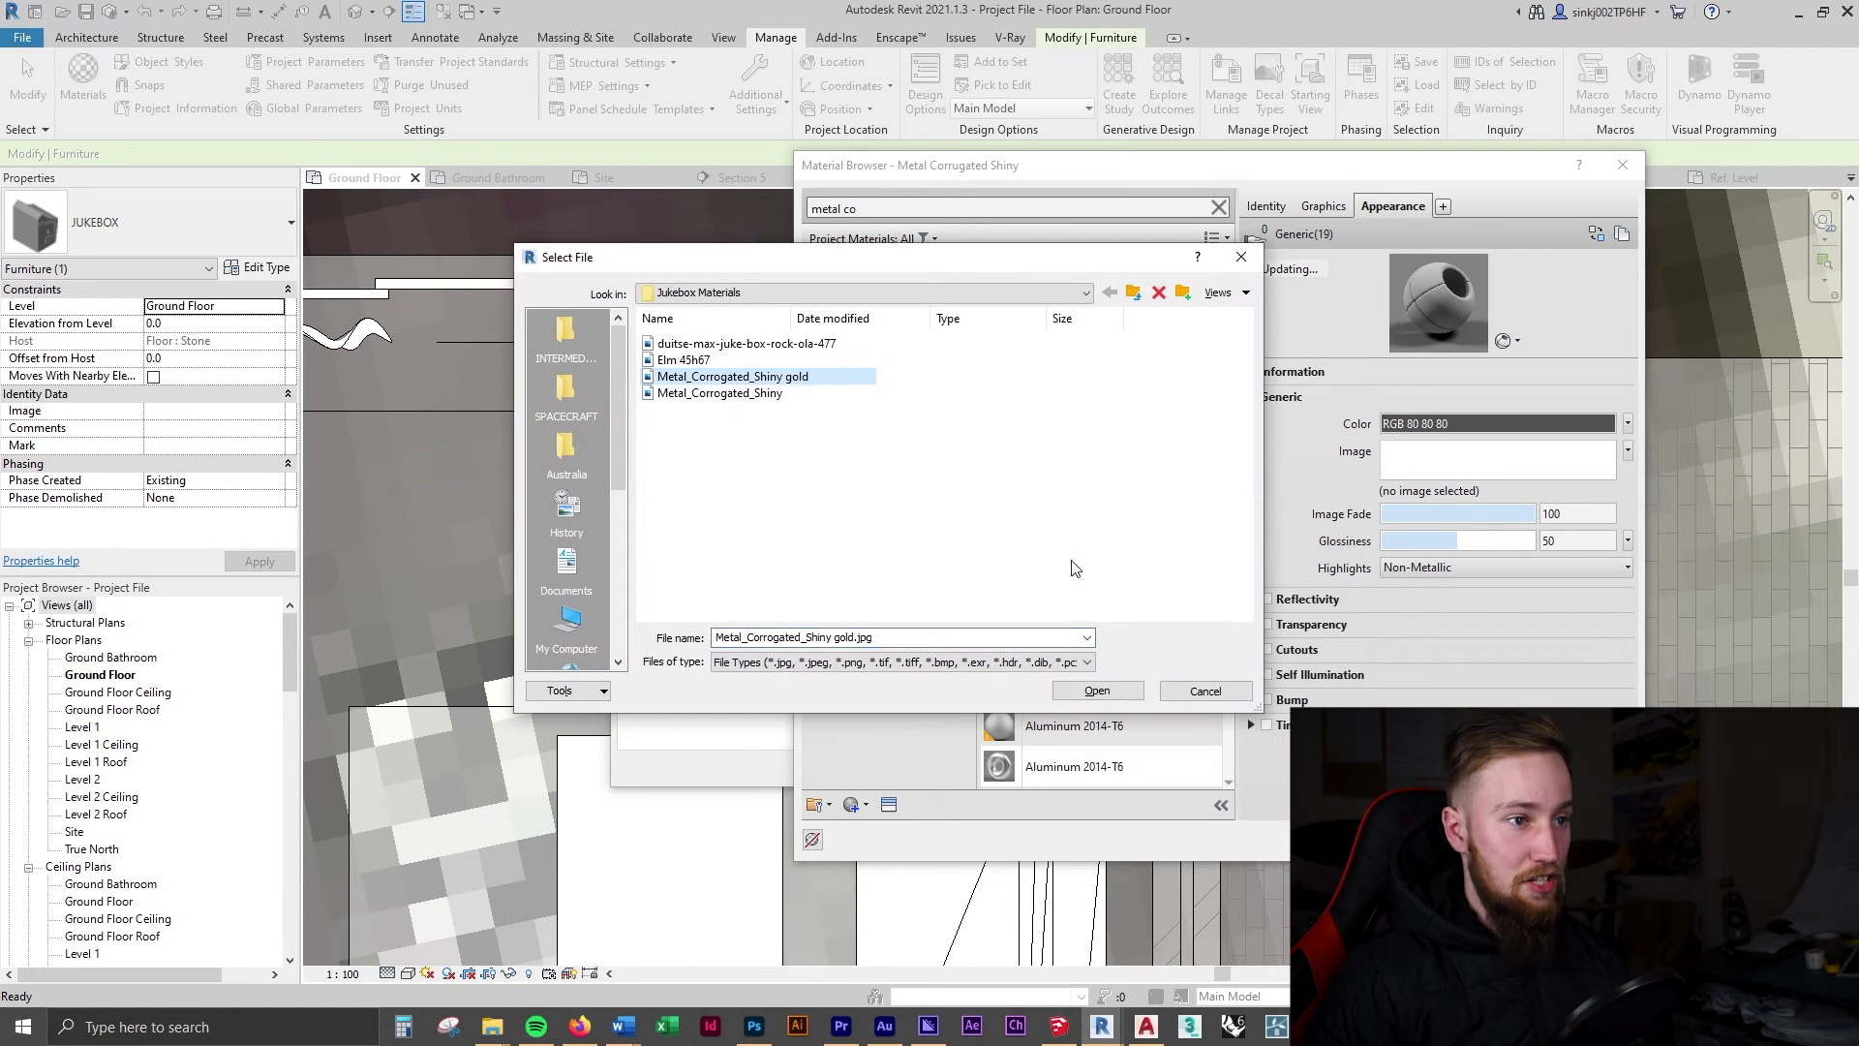
{"action": "left_click", "coordinate": [1097, 691]}
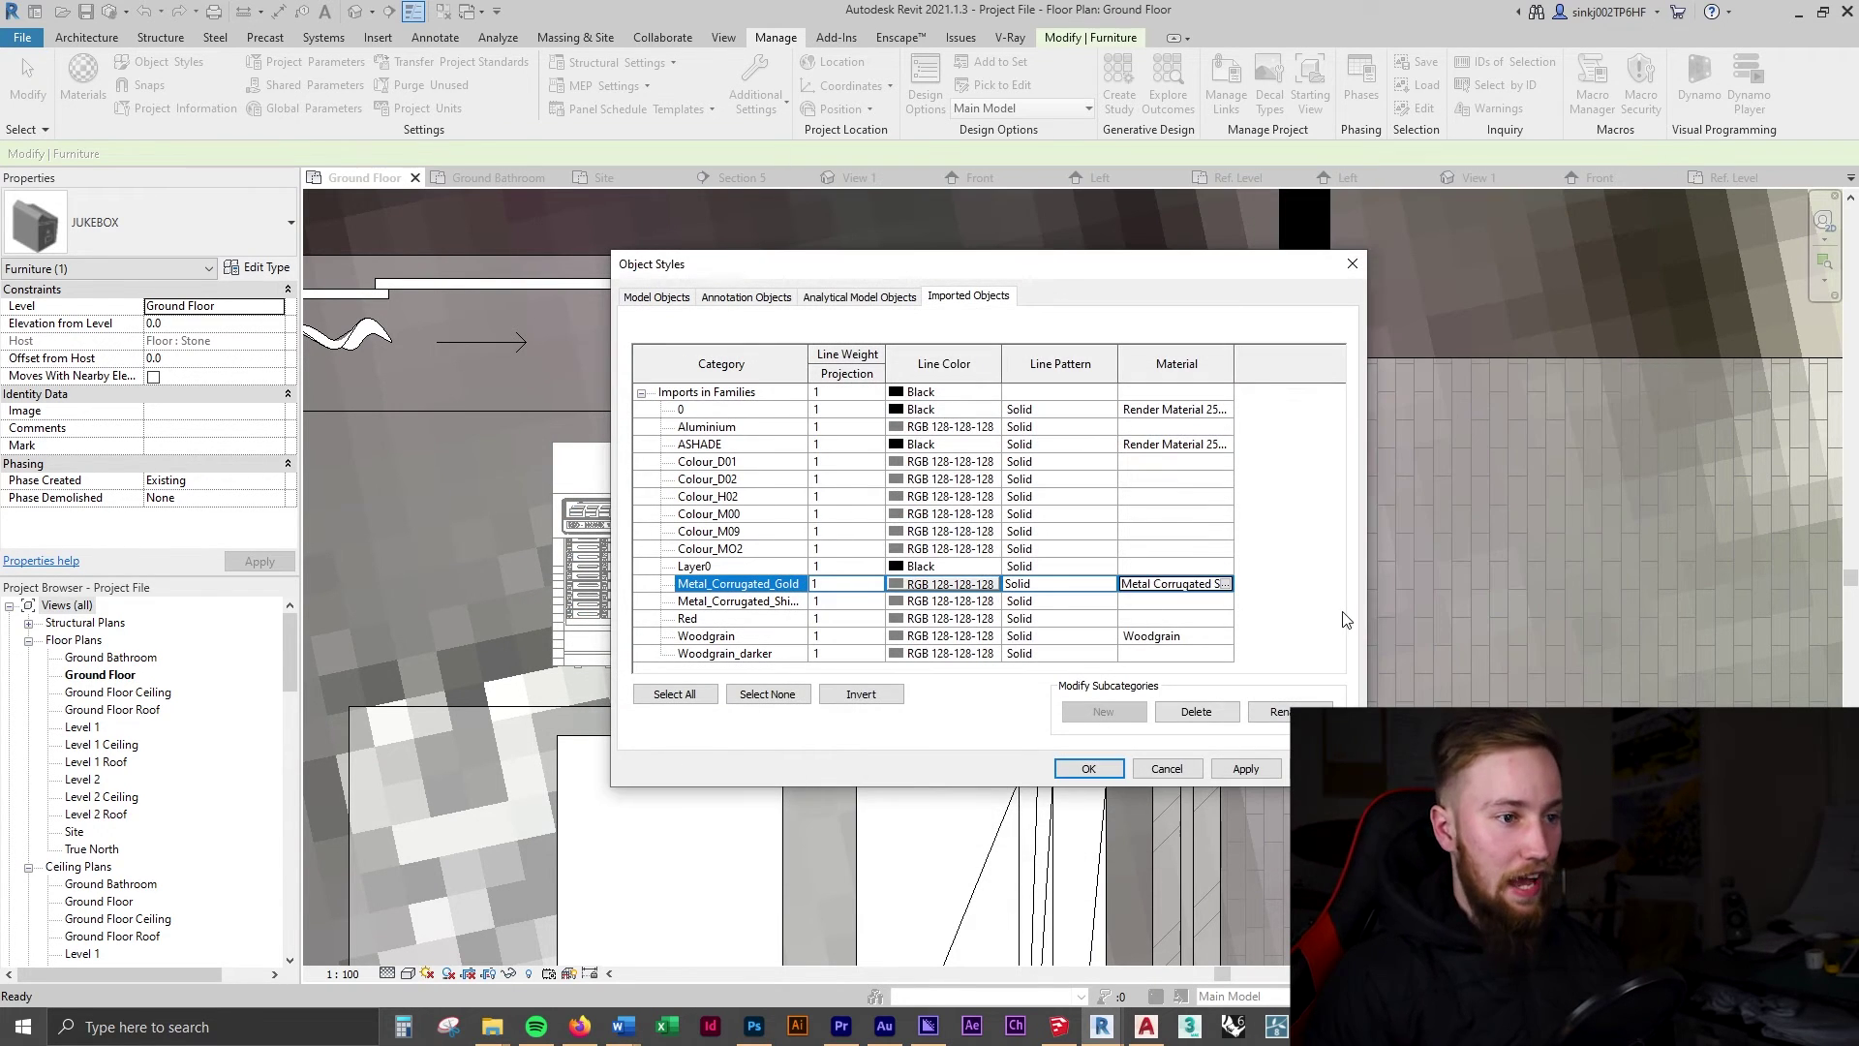
{"action": "left_click", "coordinate": [1089, 768]}
Switch to the Enscape render and look around the room from the jukebox.
{"action": "key", "text": "Escape"}
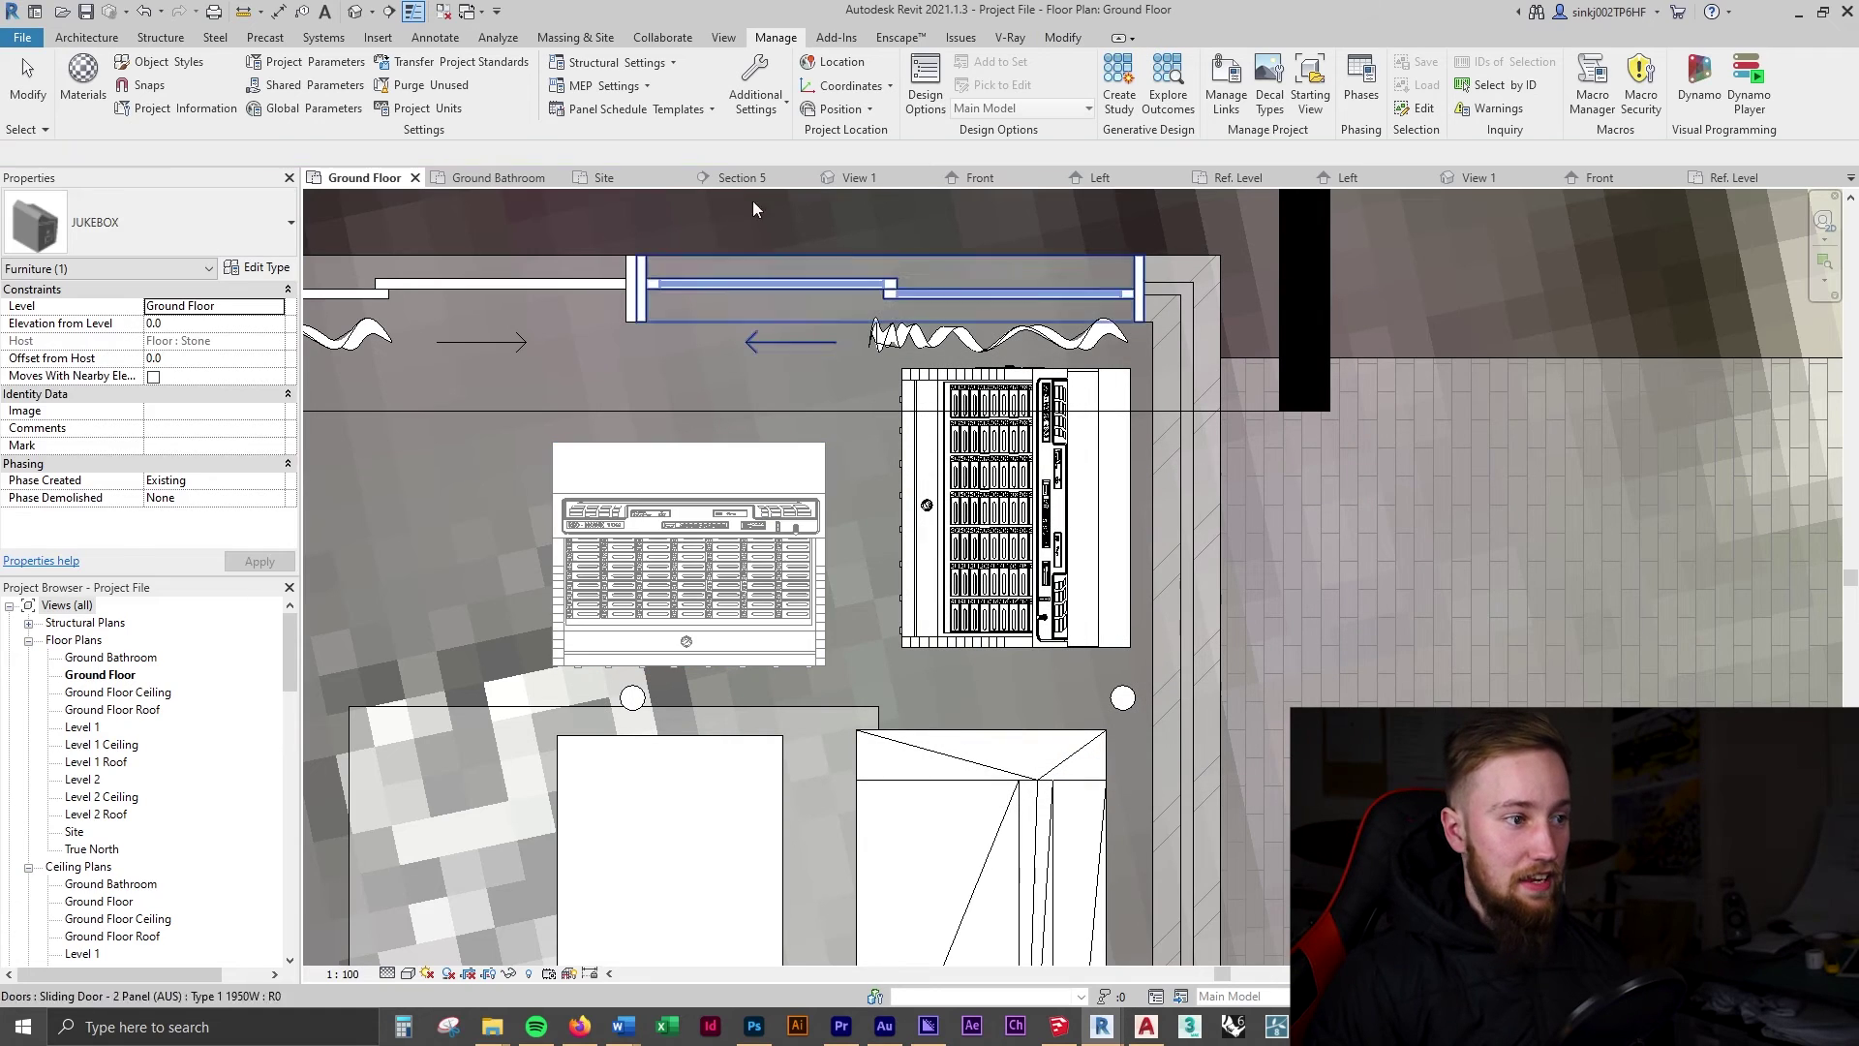
{"action": "mouse_move", "coordinate": [1102, 1026]}
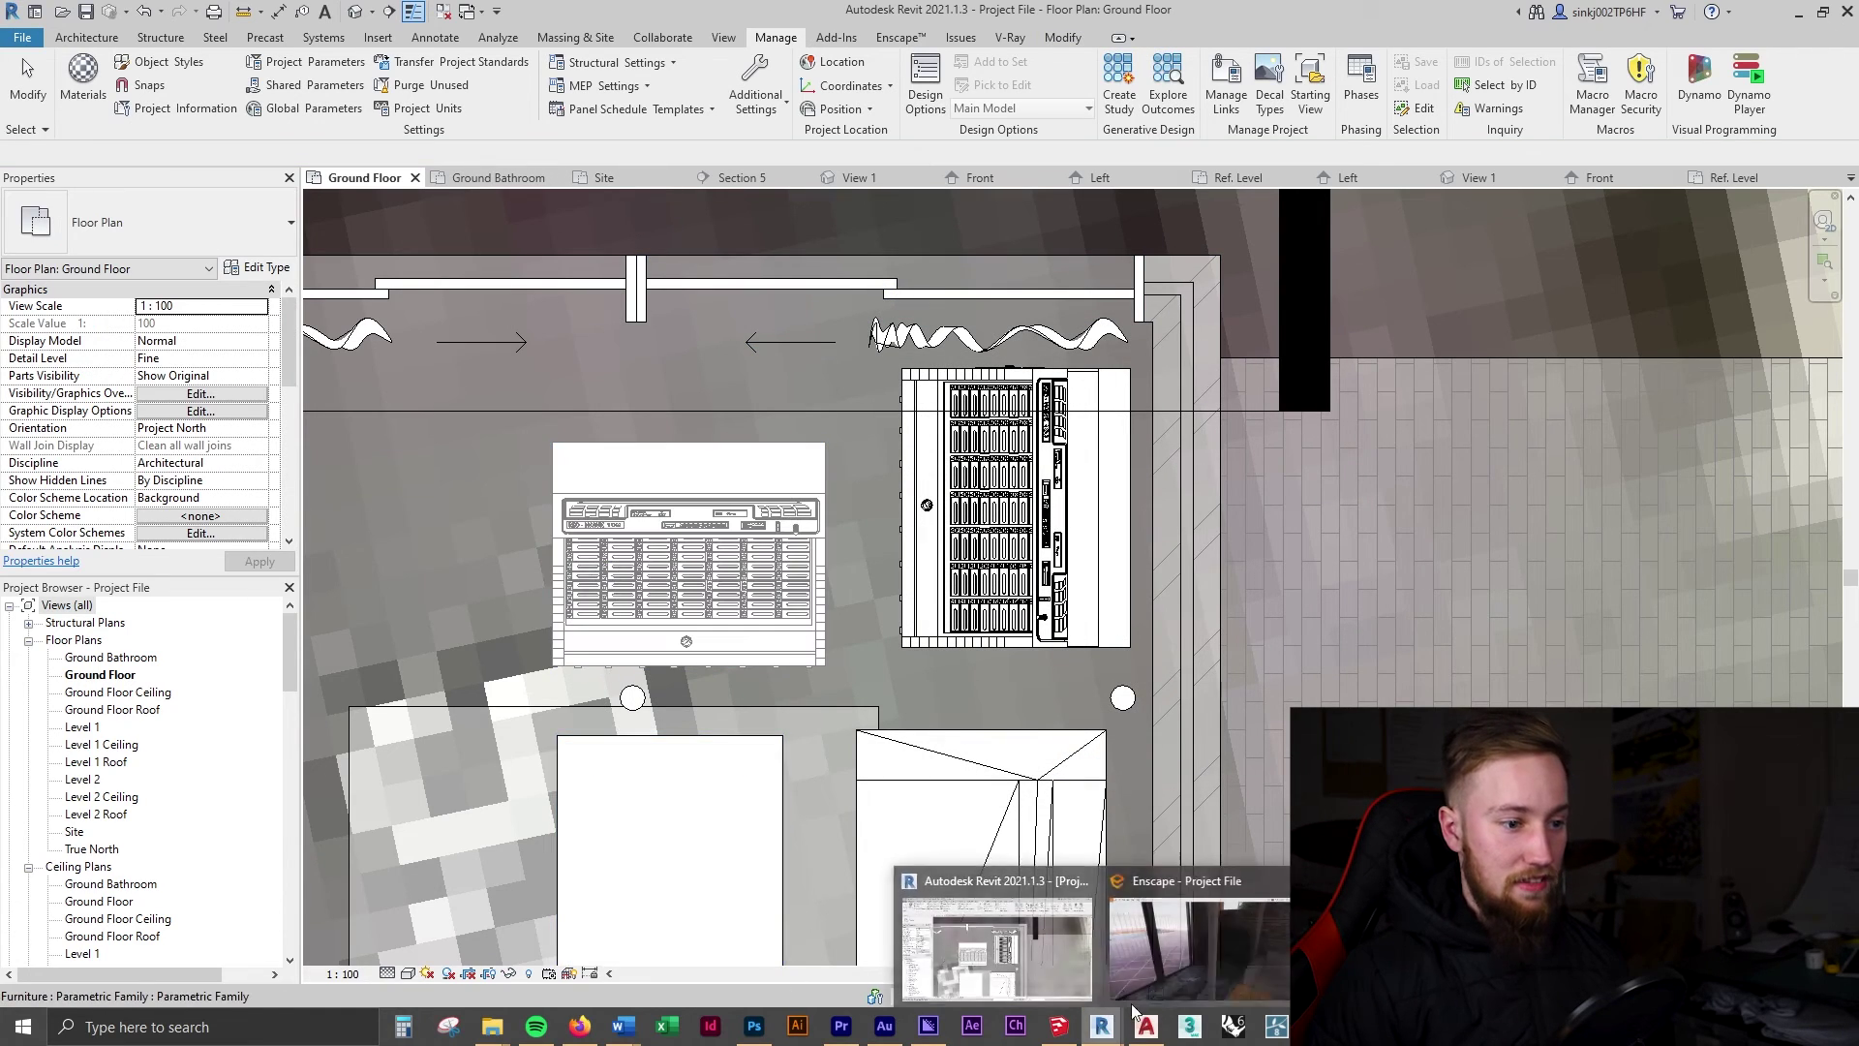
{"action": "left_click", "coordinate": [1166, 982]}
{"action": "left_click_drag", "start_coordinate": [1083, 805], "coordinate": [806, 808]}
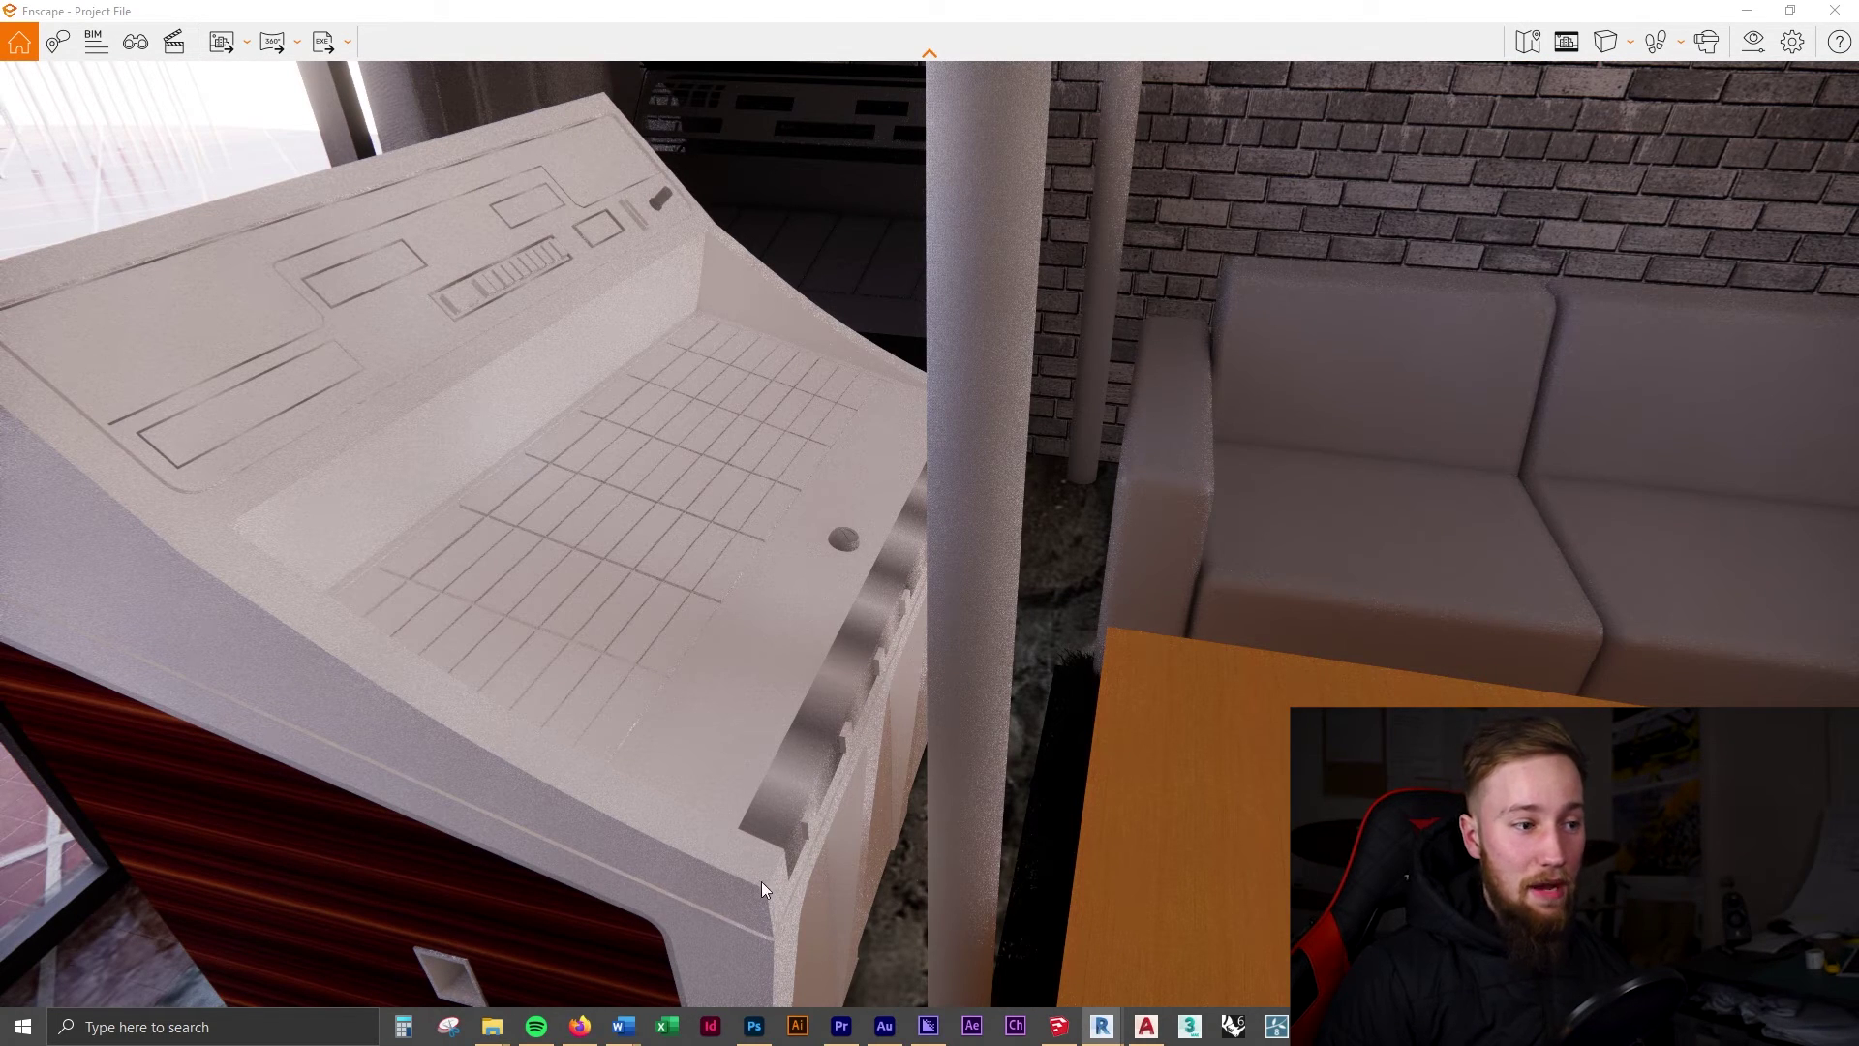
{"action": "mouse_move", "coordinate": [523, 1022]}
{"action": "left_click", "coordinate": [717, 949]}
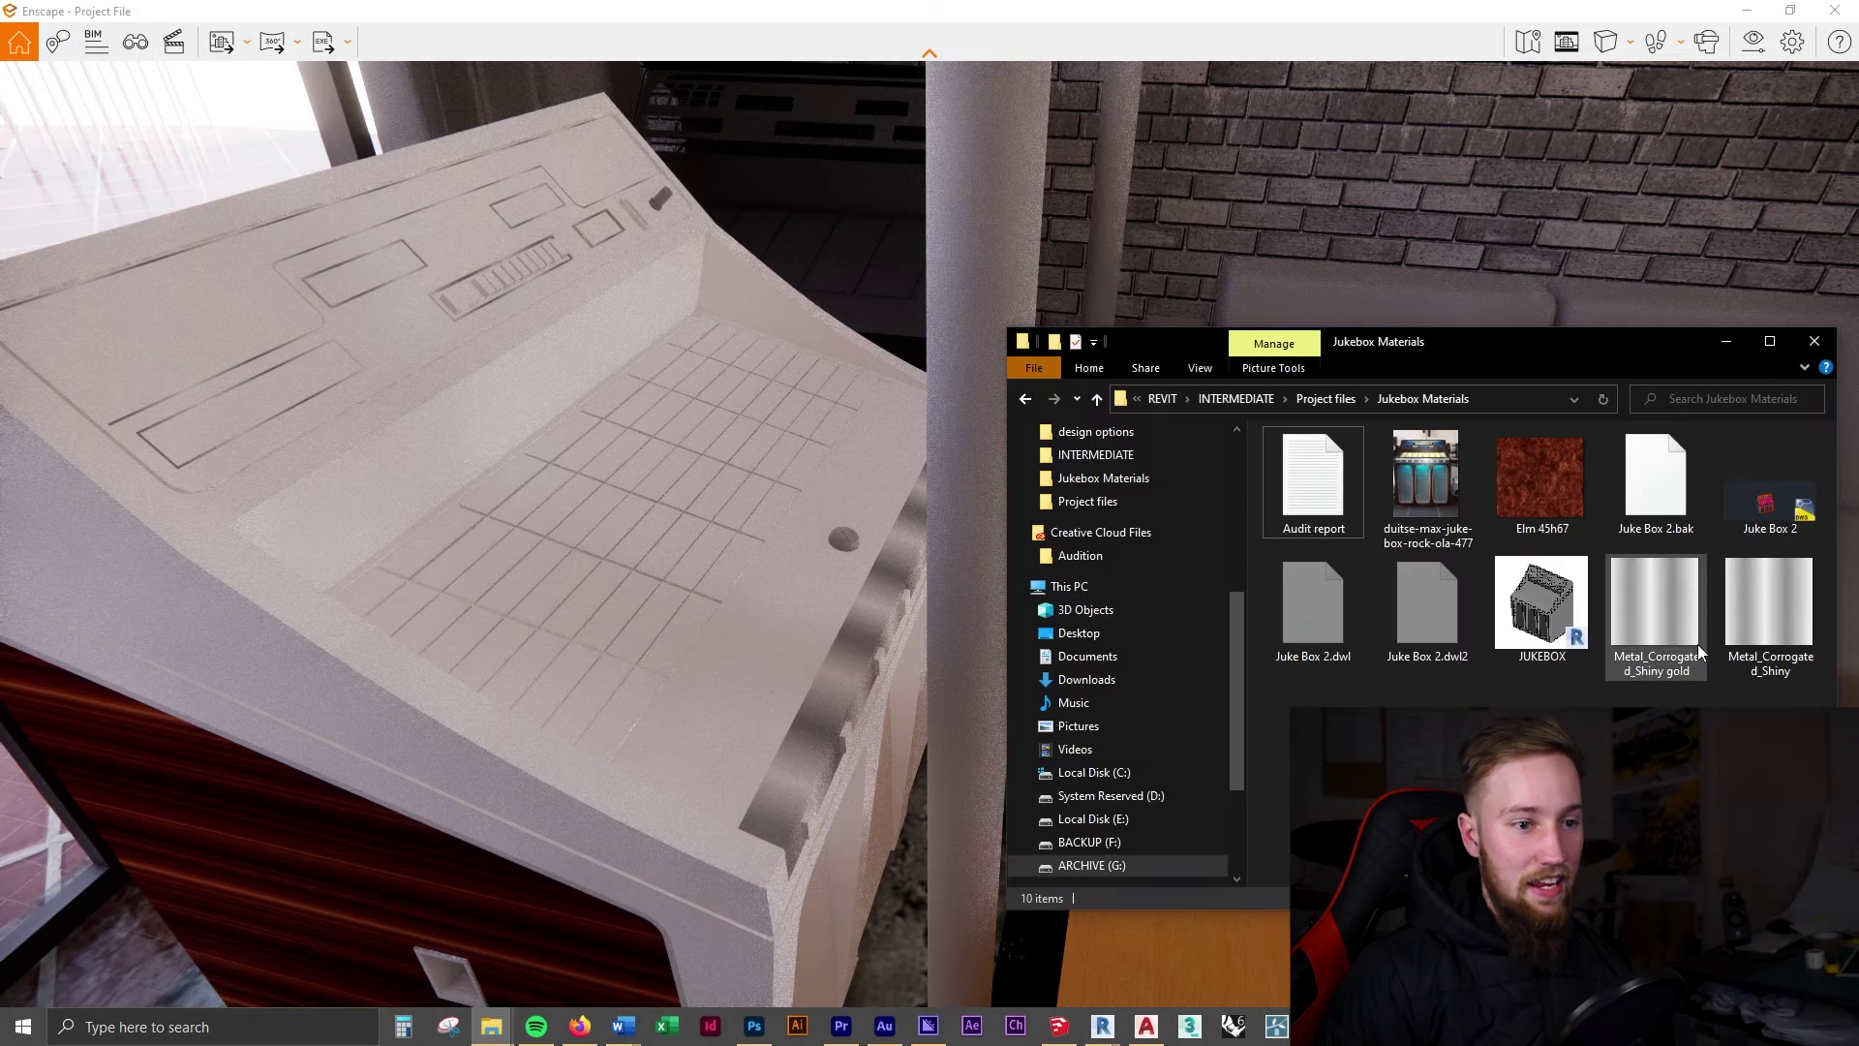
{"action": "left_click", "coordinate": [1120, 9]}
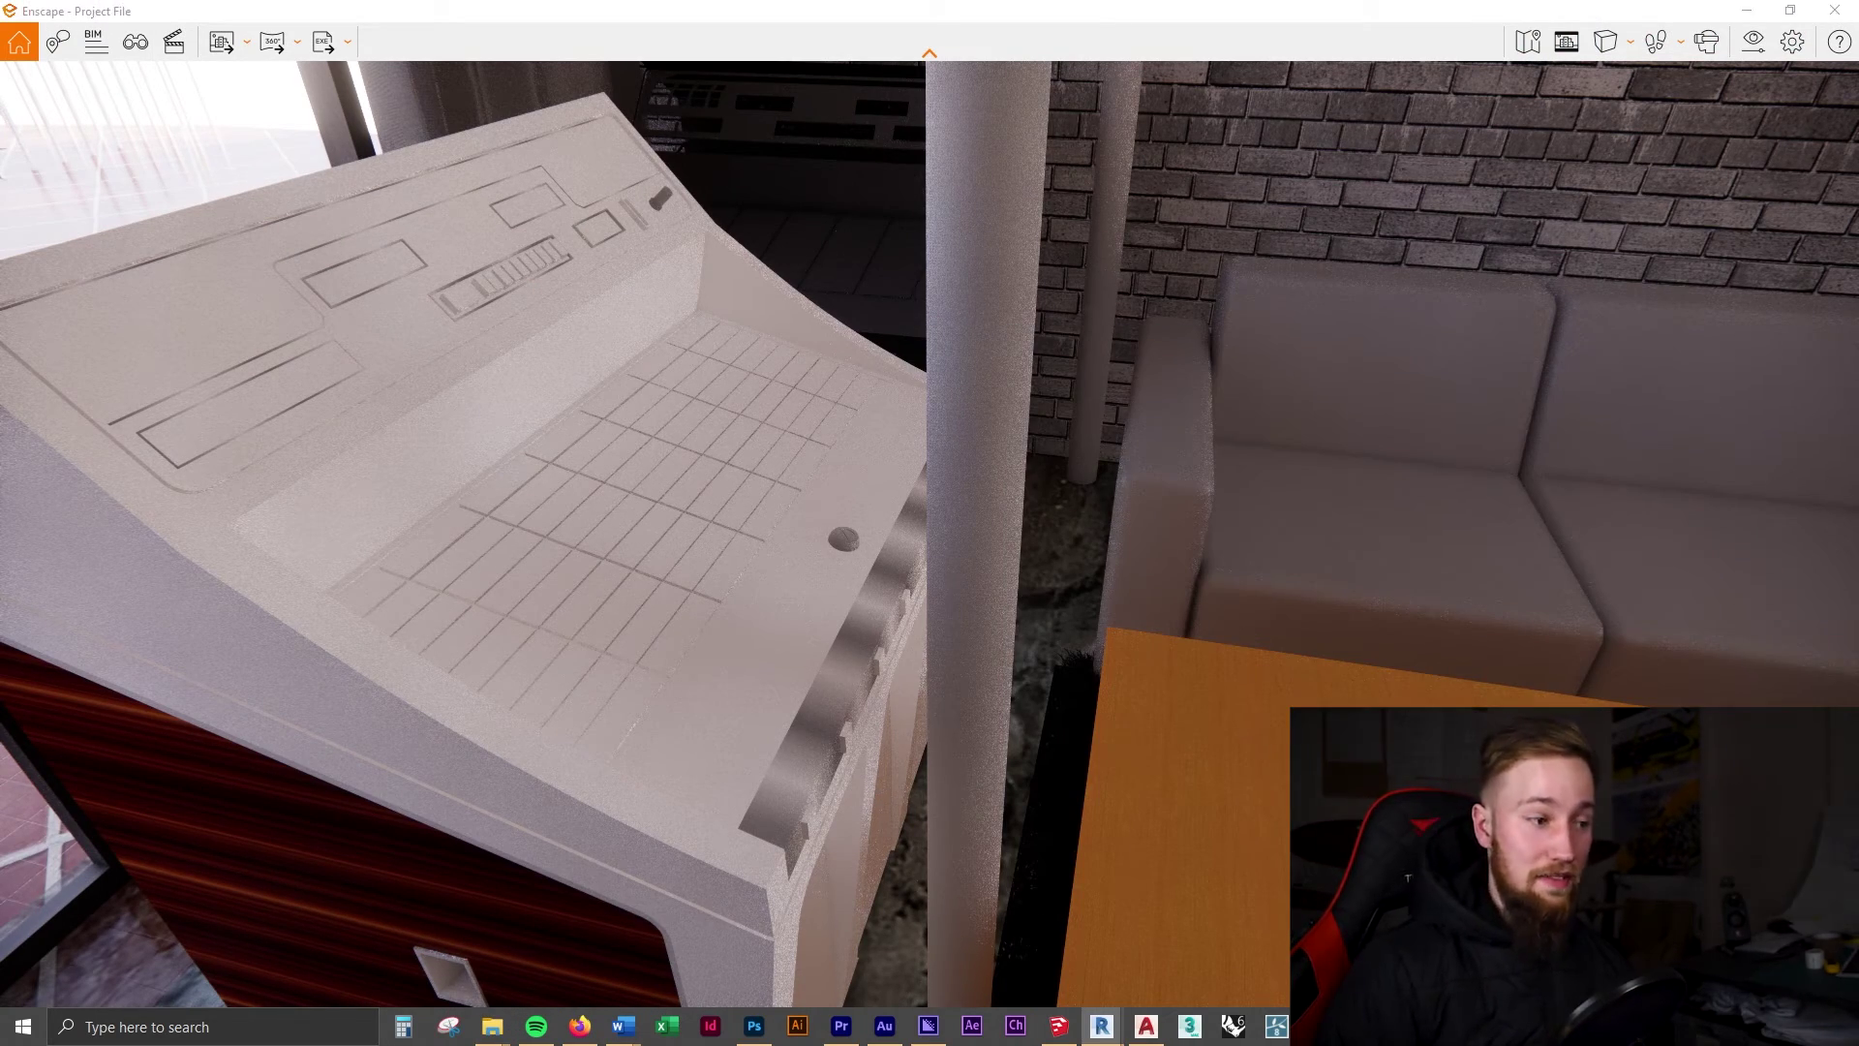
Walk the Enscape camera around the jukebox, past the sofa, closer and back out.
{"action": "key", "text": "s"}
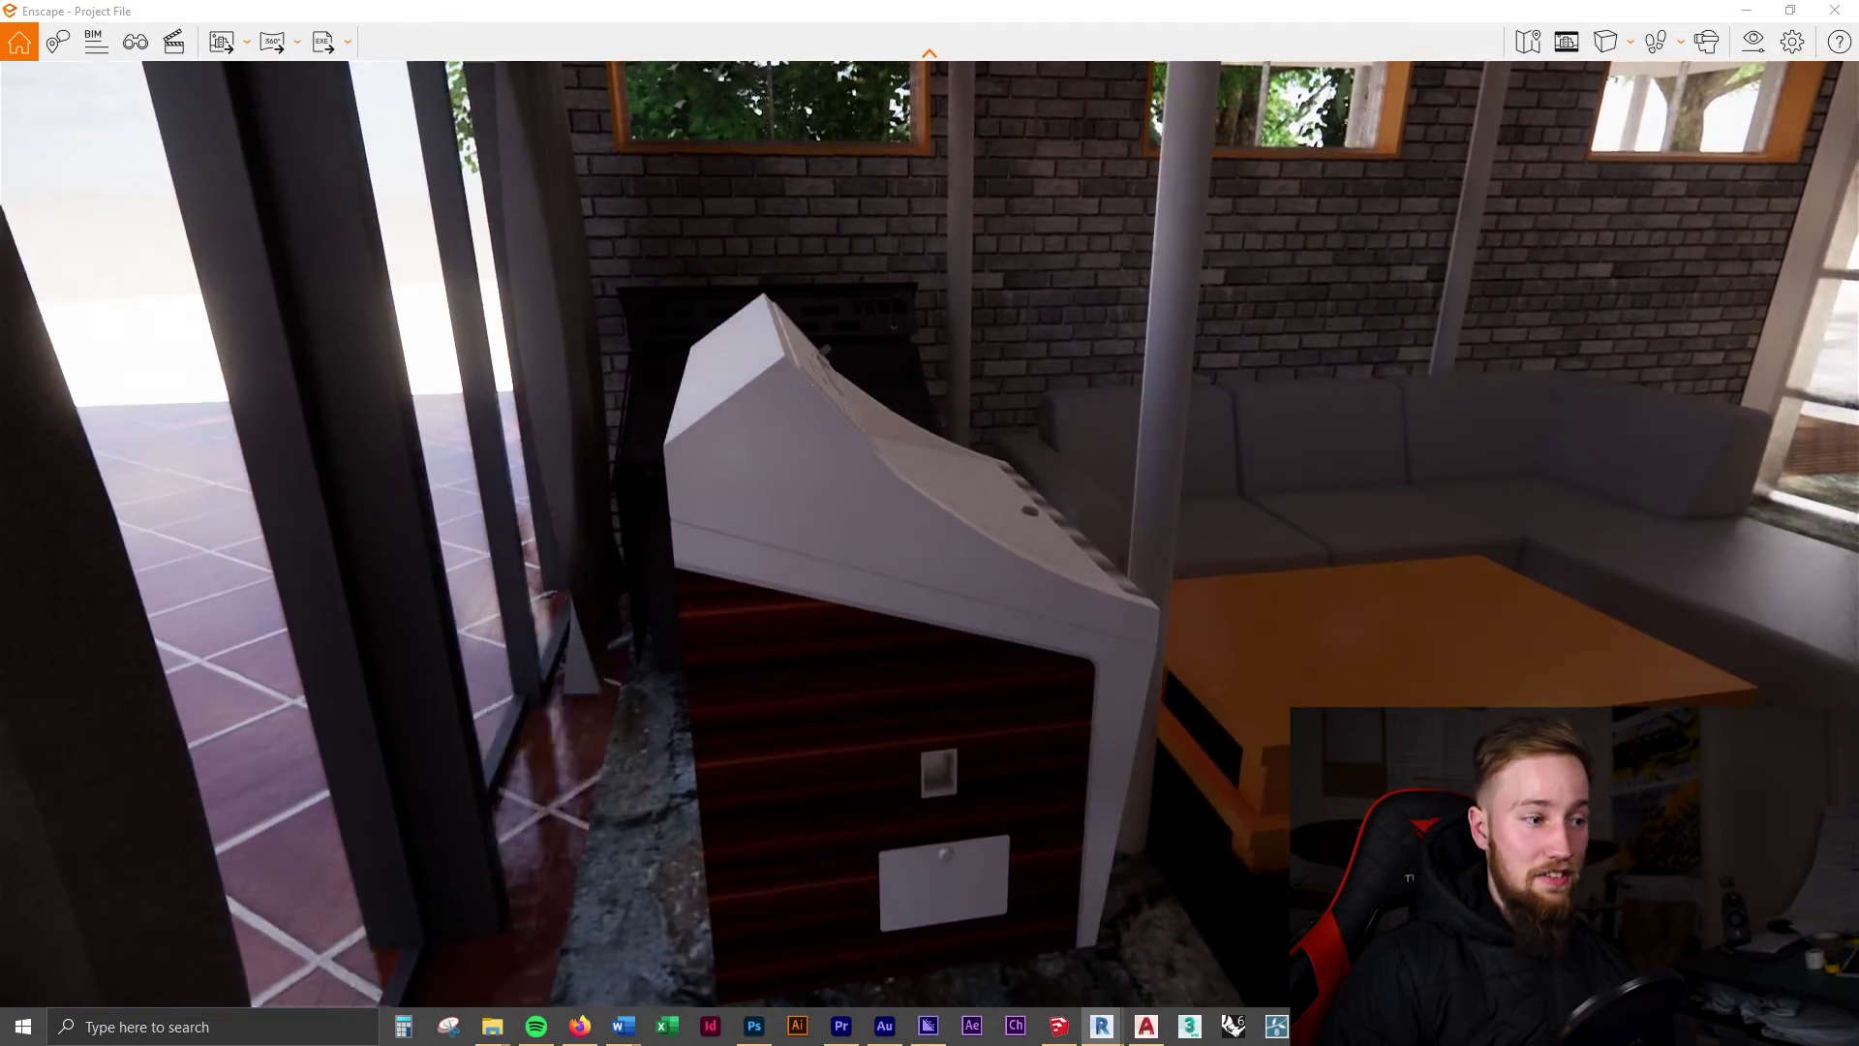
{"action": "key", "text": "w"}
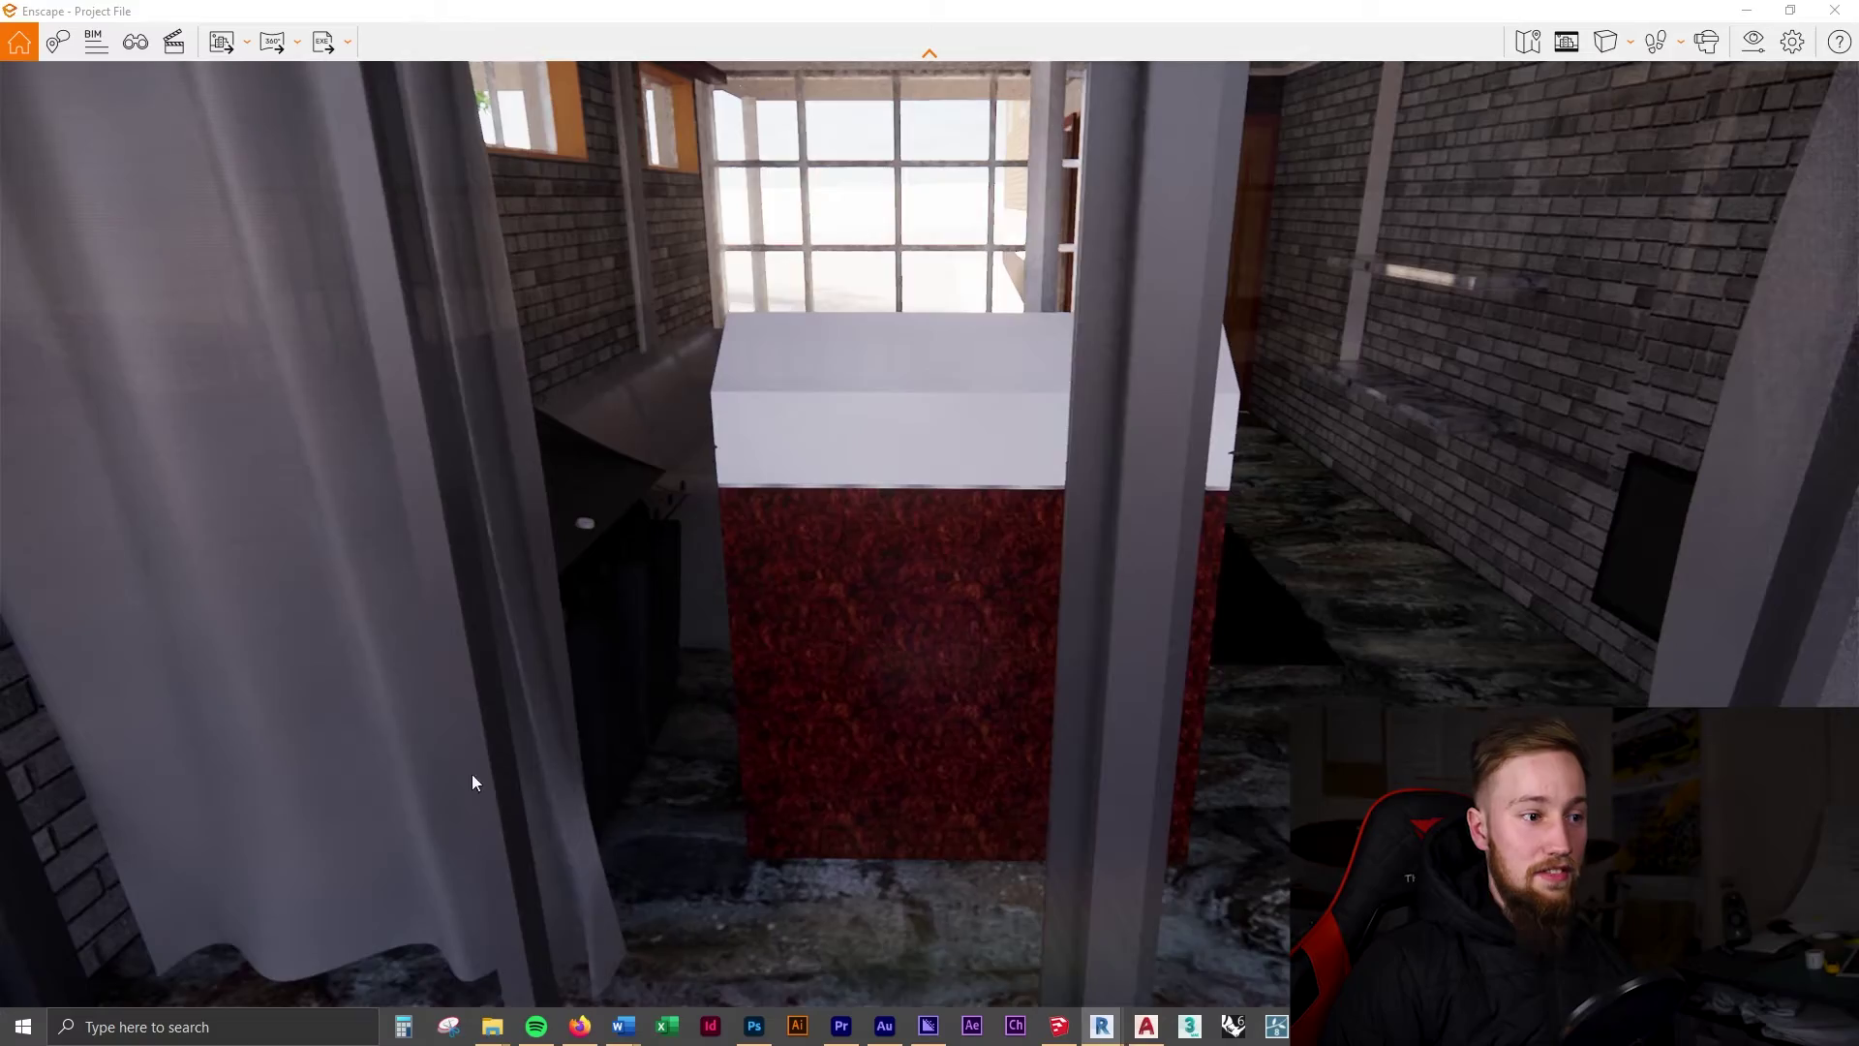
{"action": "key", "text": "w"}
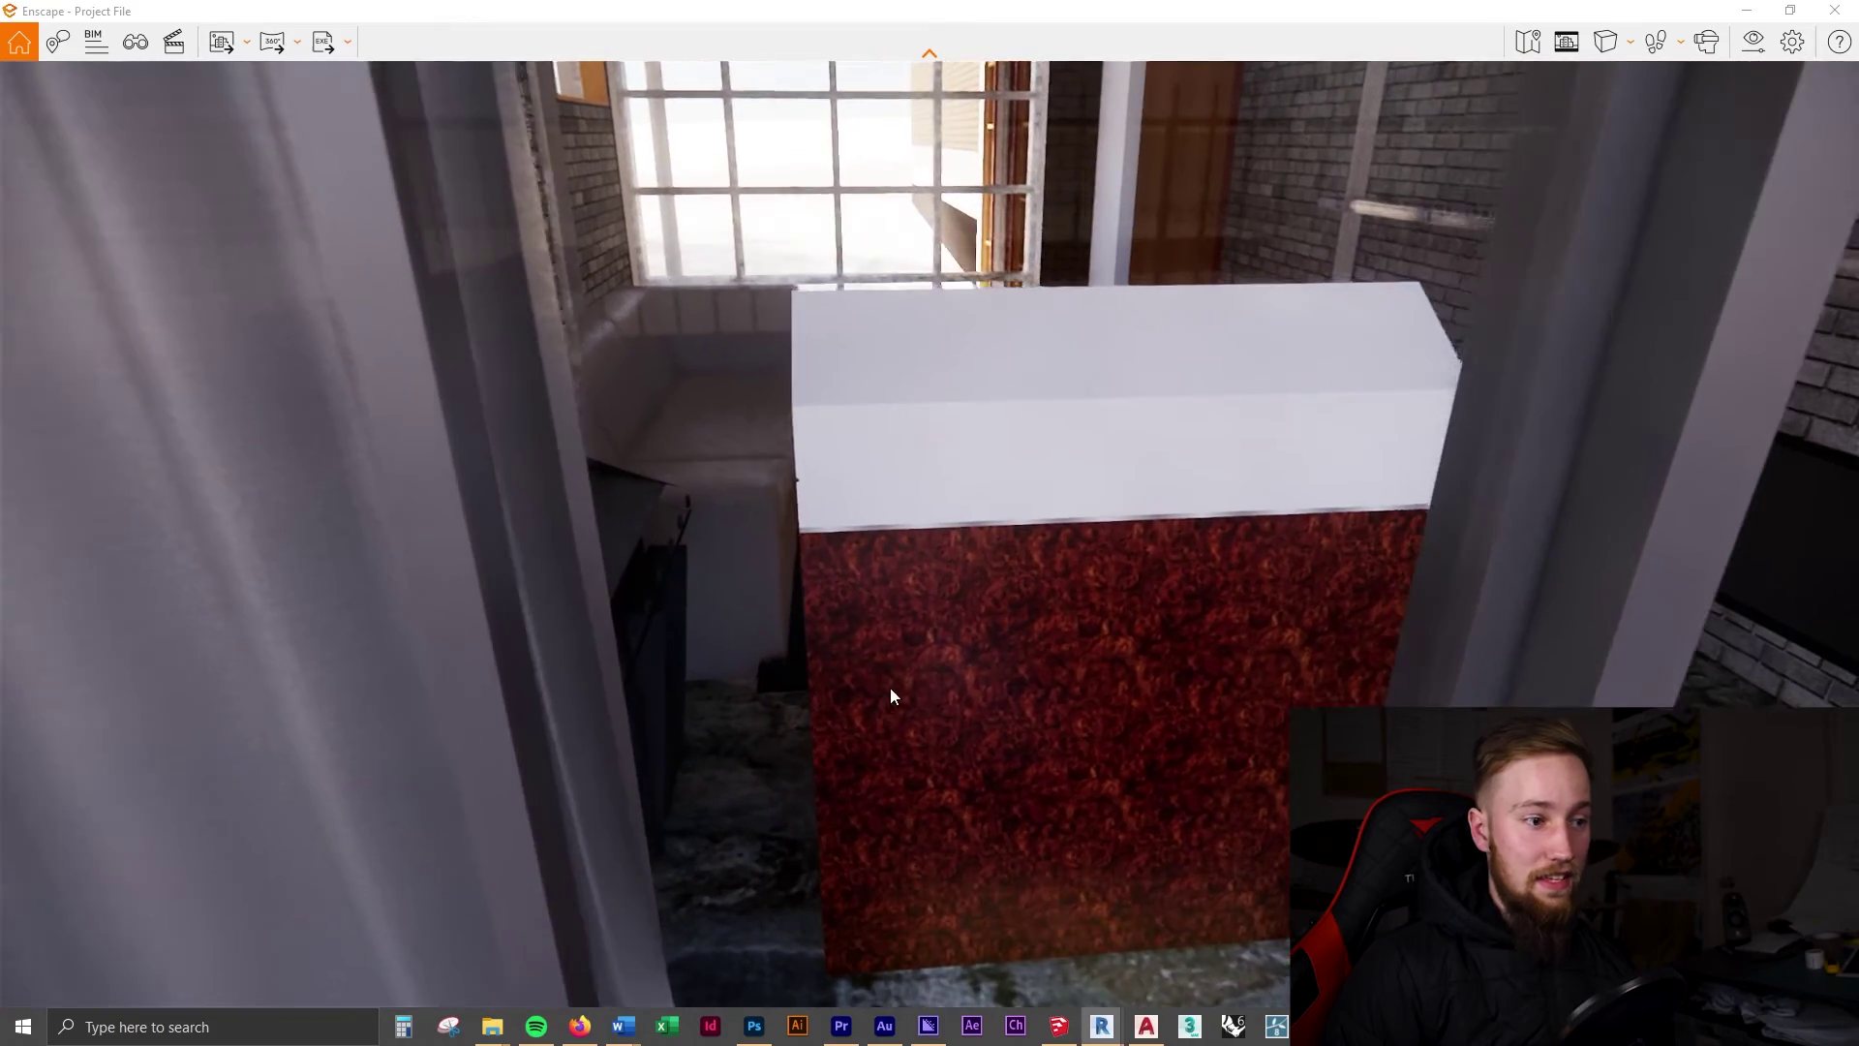
{"action": "key", "text": "s"}
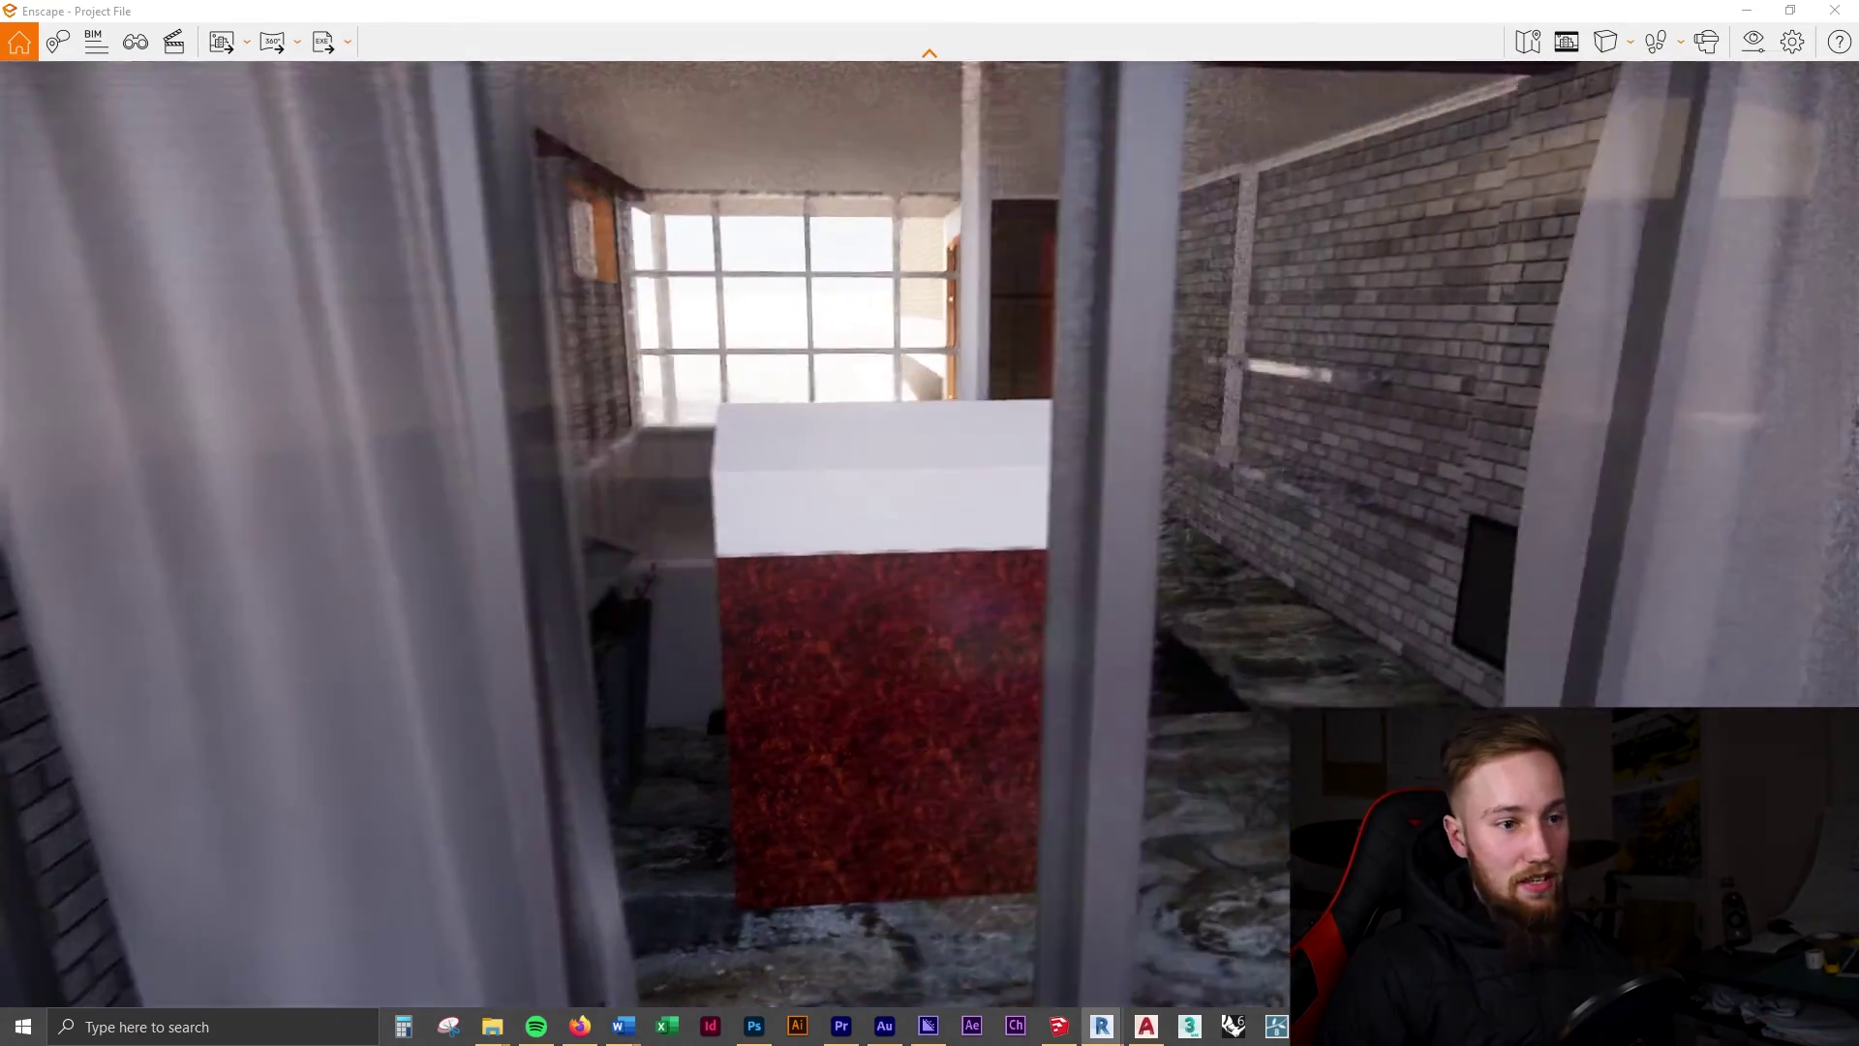
{"action": "key", "text": "w"}
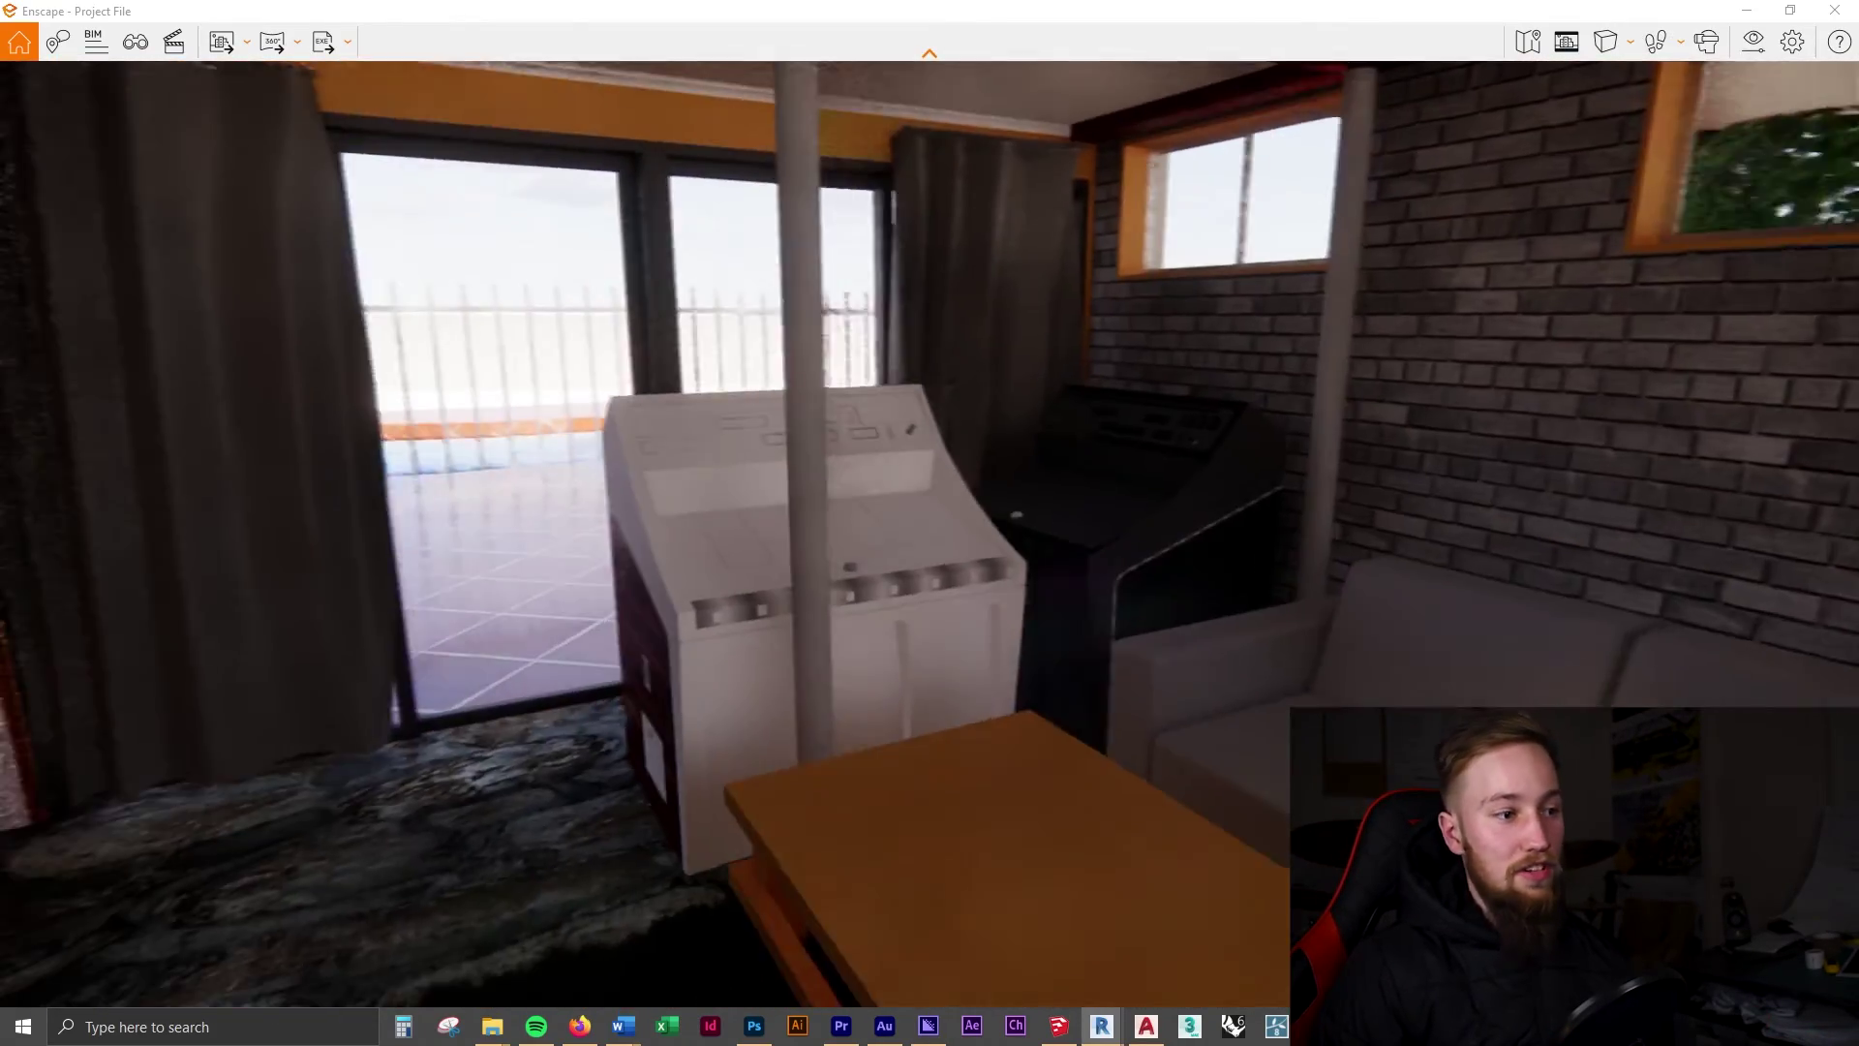
{"action": "key", "text": "s"}
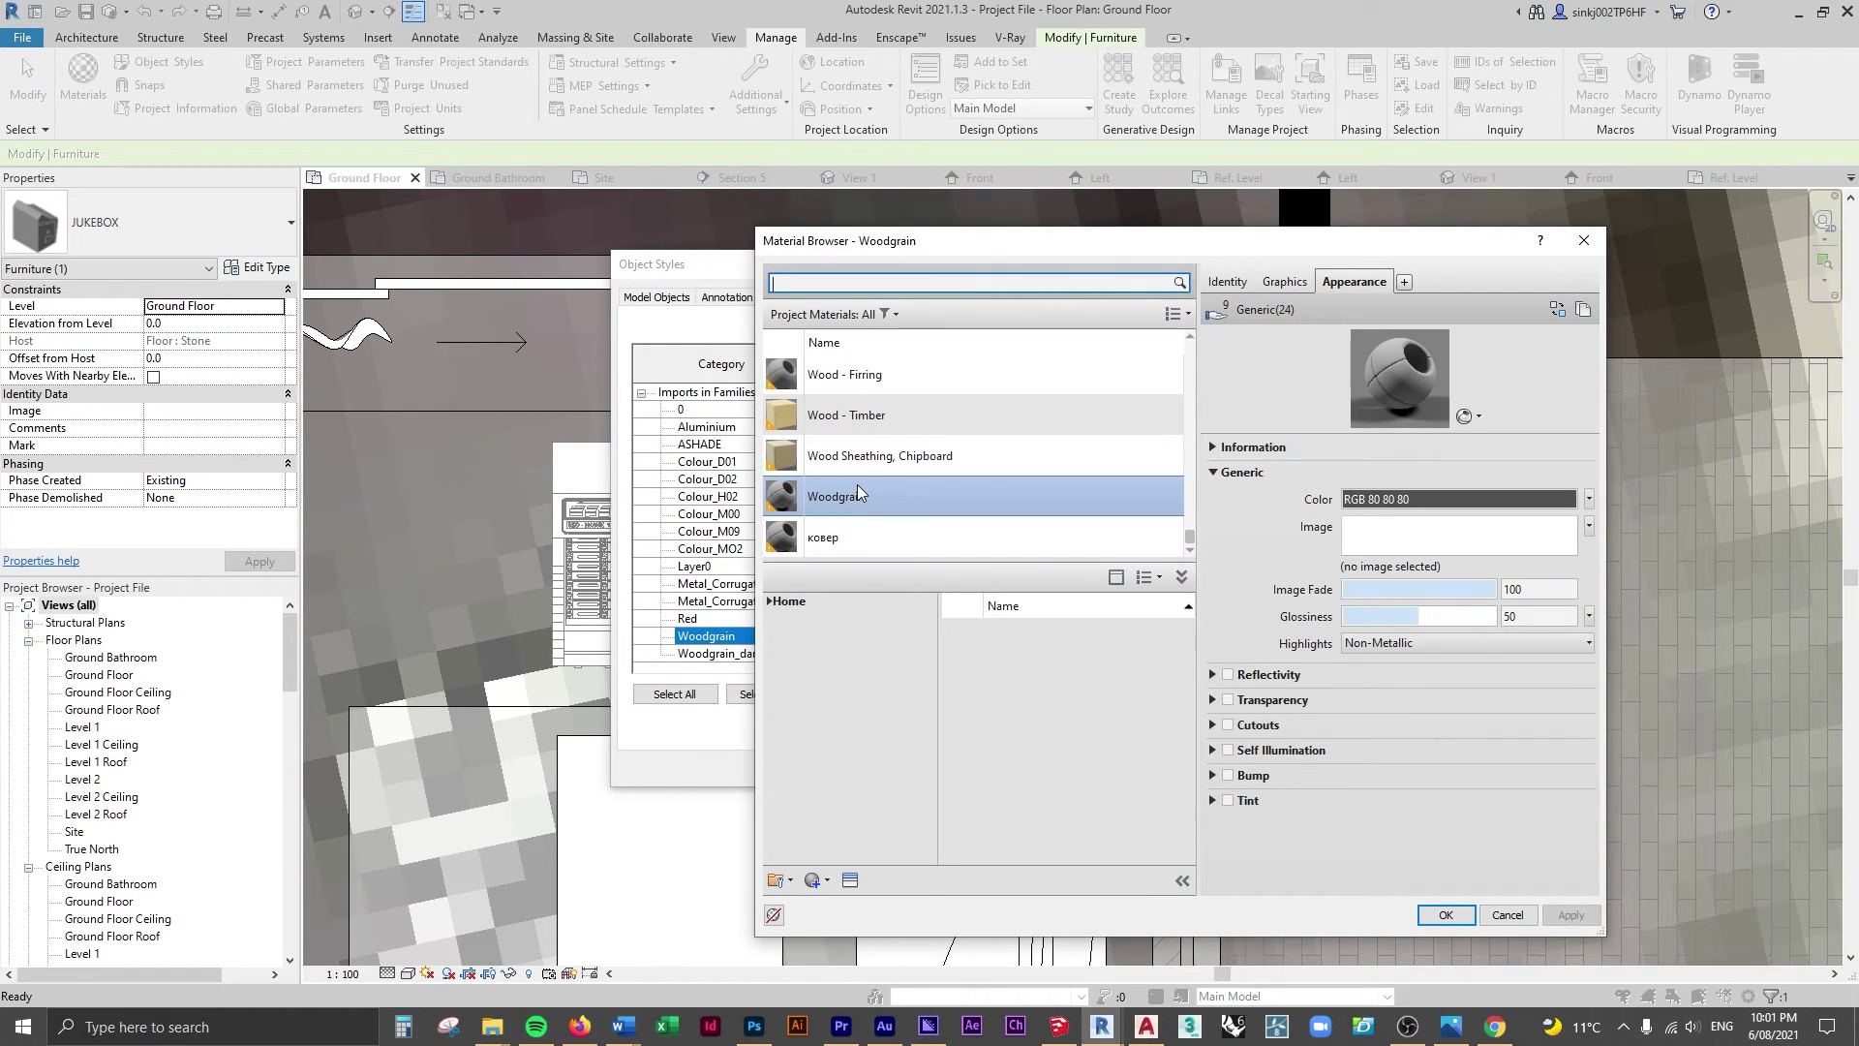
Turn on Use Render Appearance in the Woodgrain material's Graphics settings.
{"action": "left_click", "coordinate": [1286, 284]}
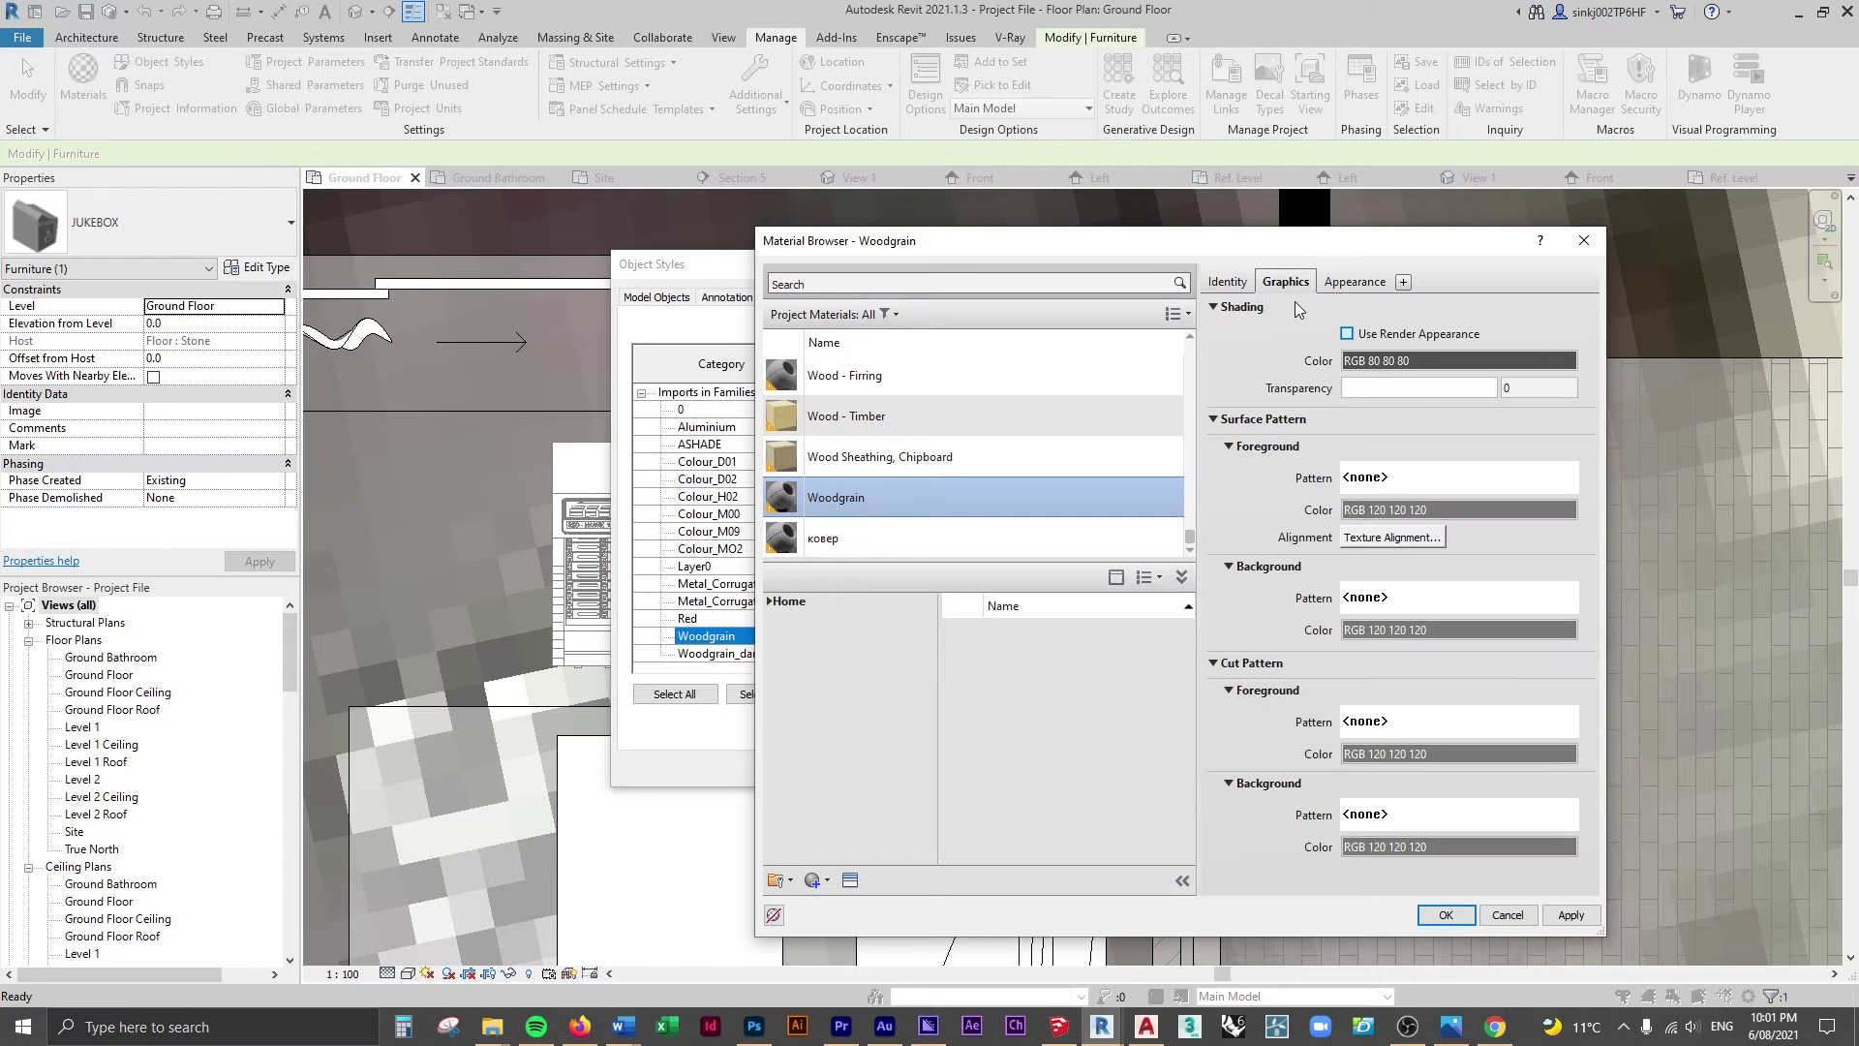
{"action": "left_click", "coordinate": [1348, 334]}
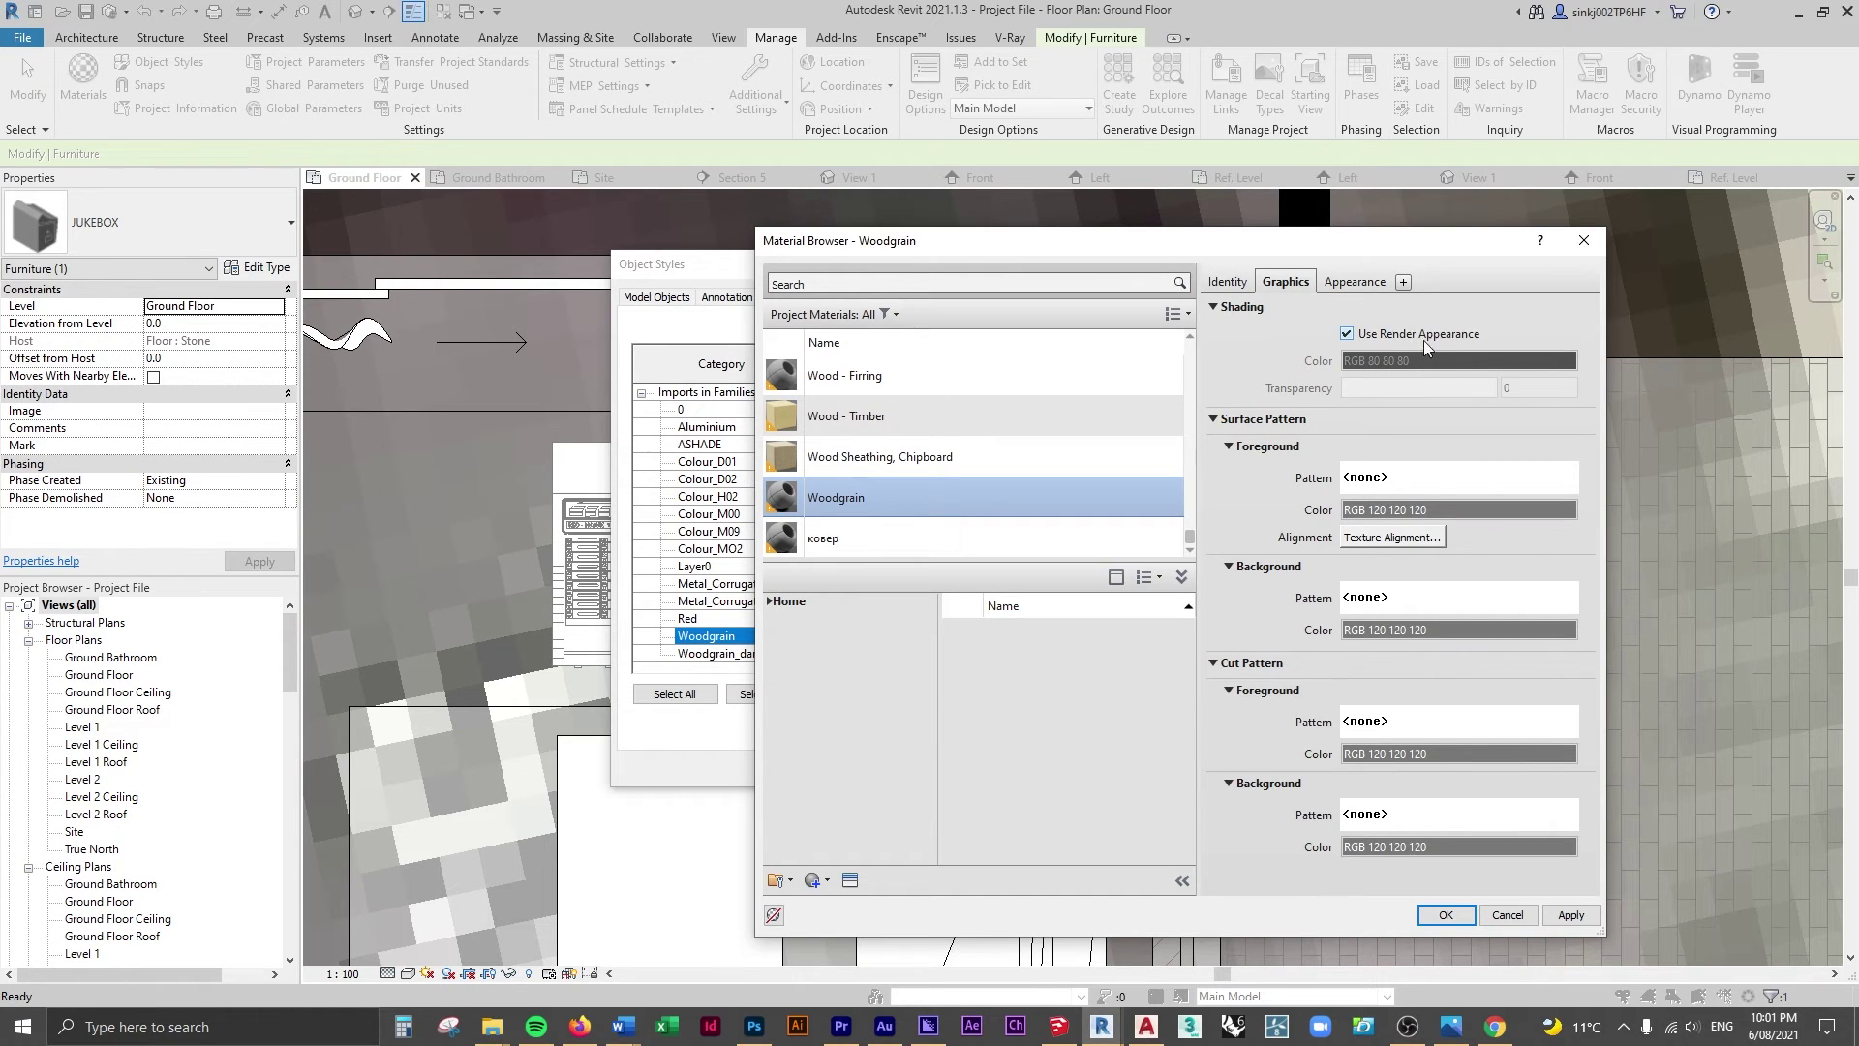
{"action": "left_click", "coordinate": [1356, 283]}
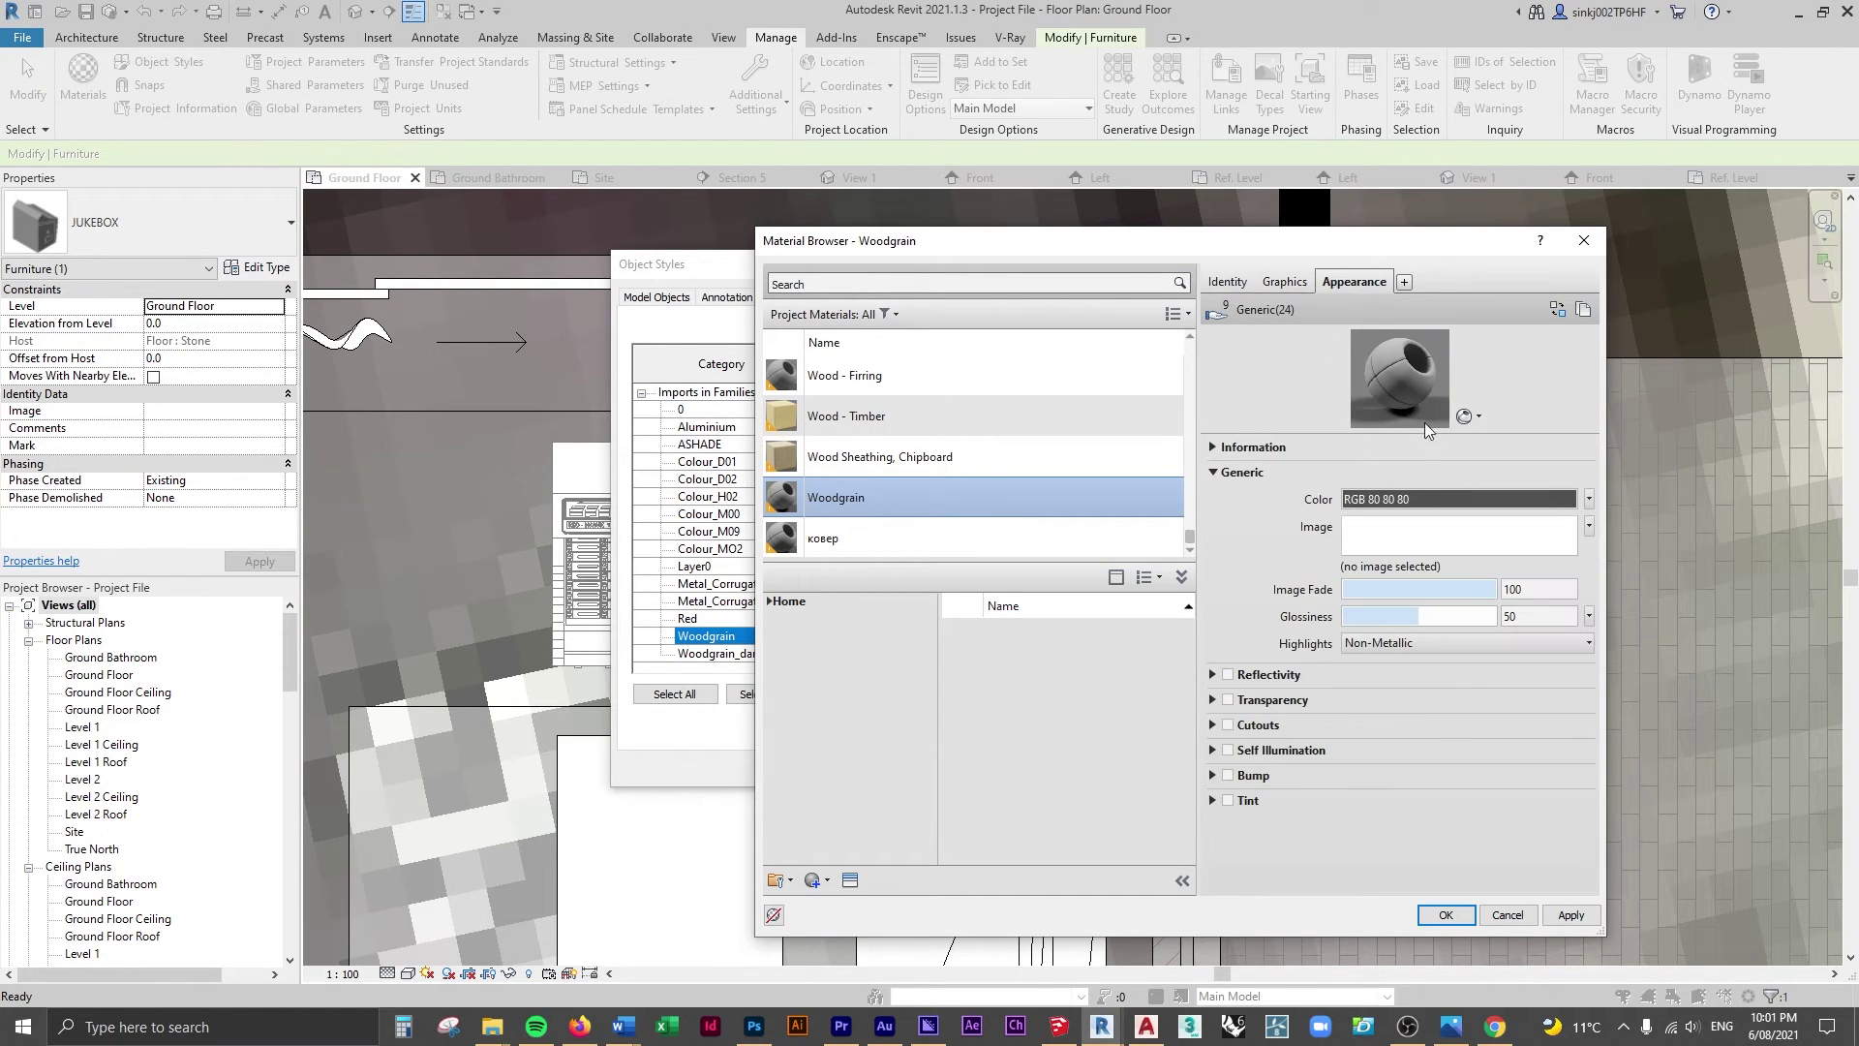
Replace the Woodgrain appearance with the Walnut asset from the Wood library.
{"action": "left_click", "coordinate": [850, 880]}
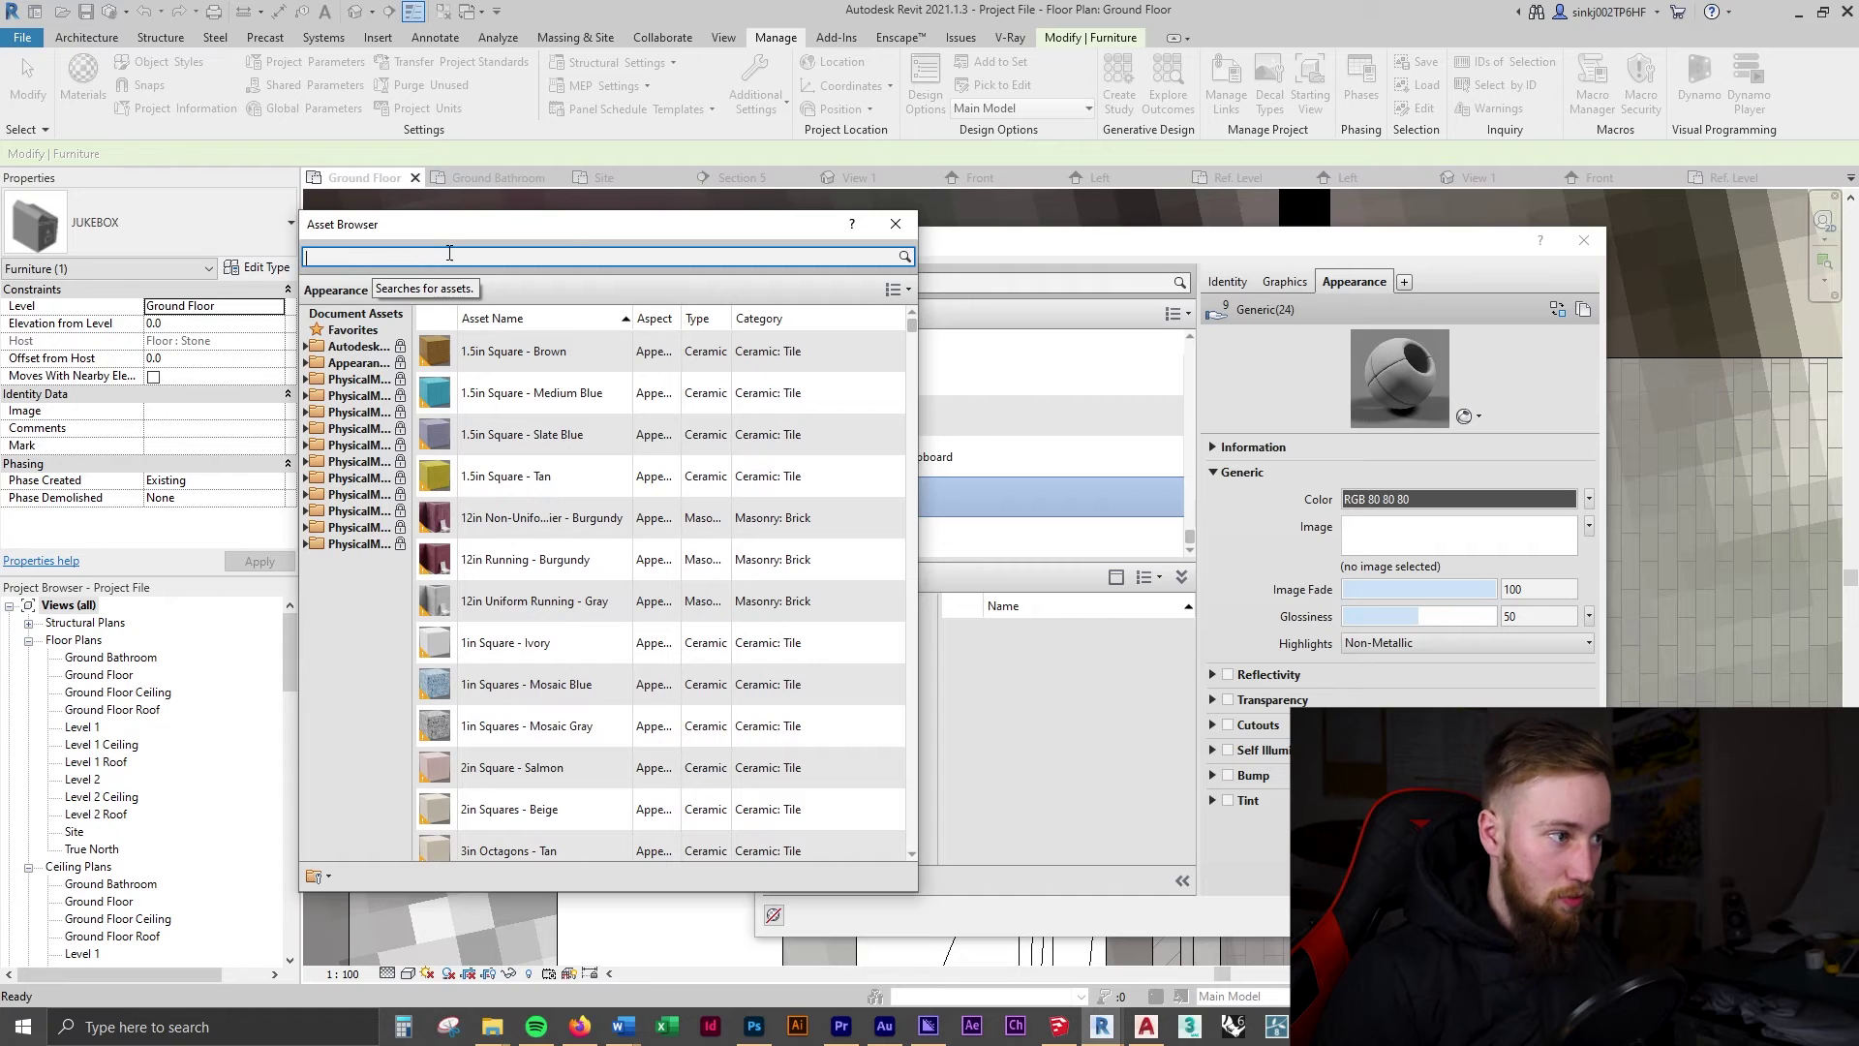
{"action": "type", "text": "wood"}
{"action": "key", "text": "Return"}
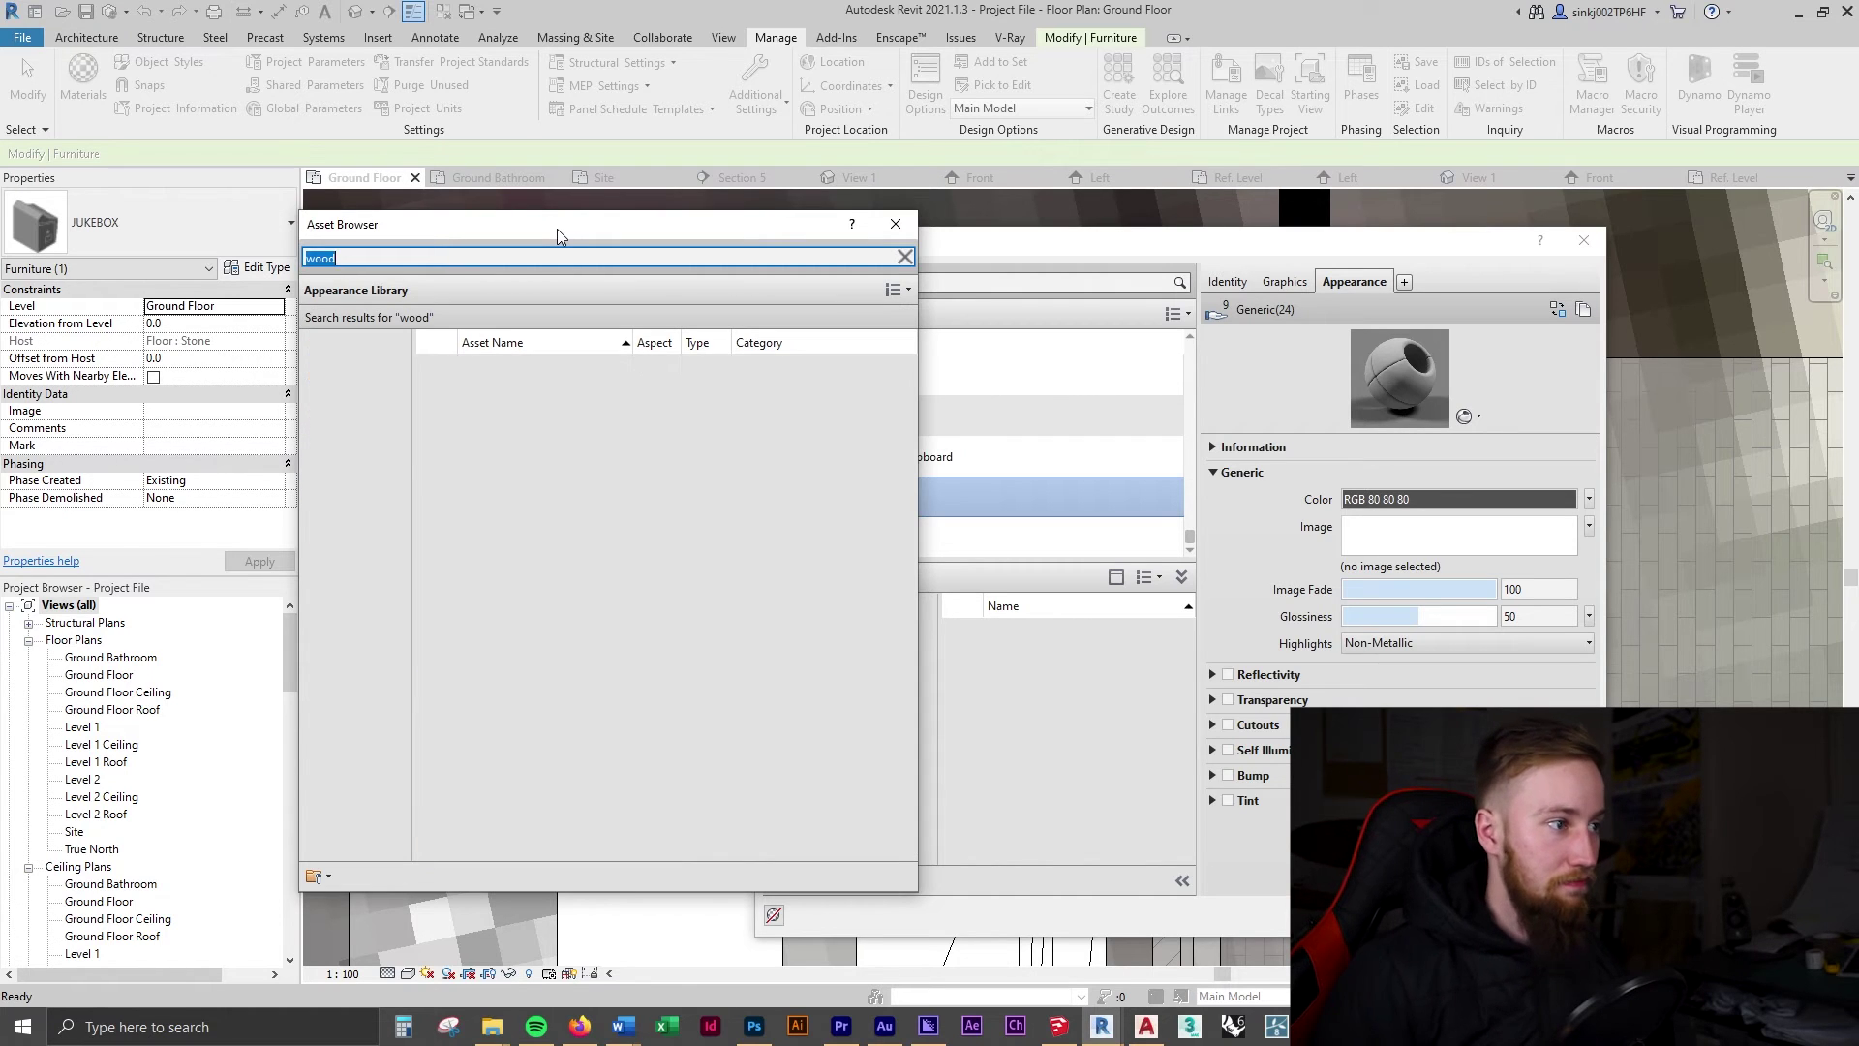
{"action": "left_click", "coordinate": [353, 634]}
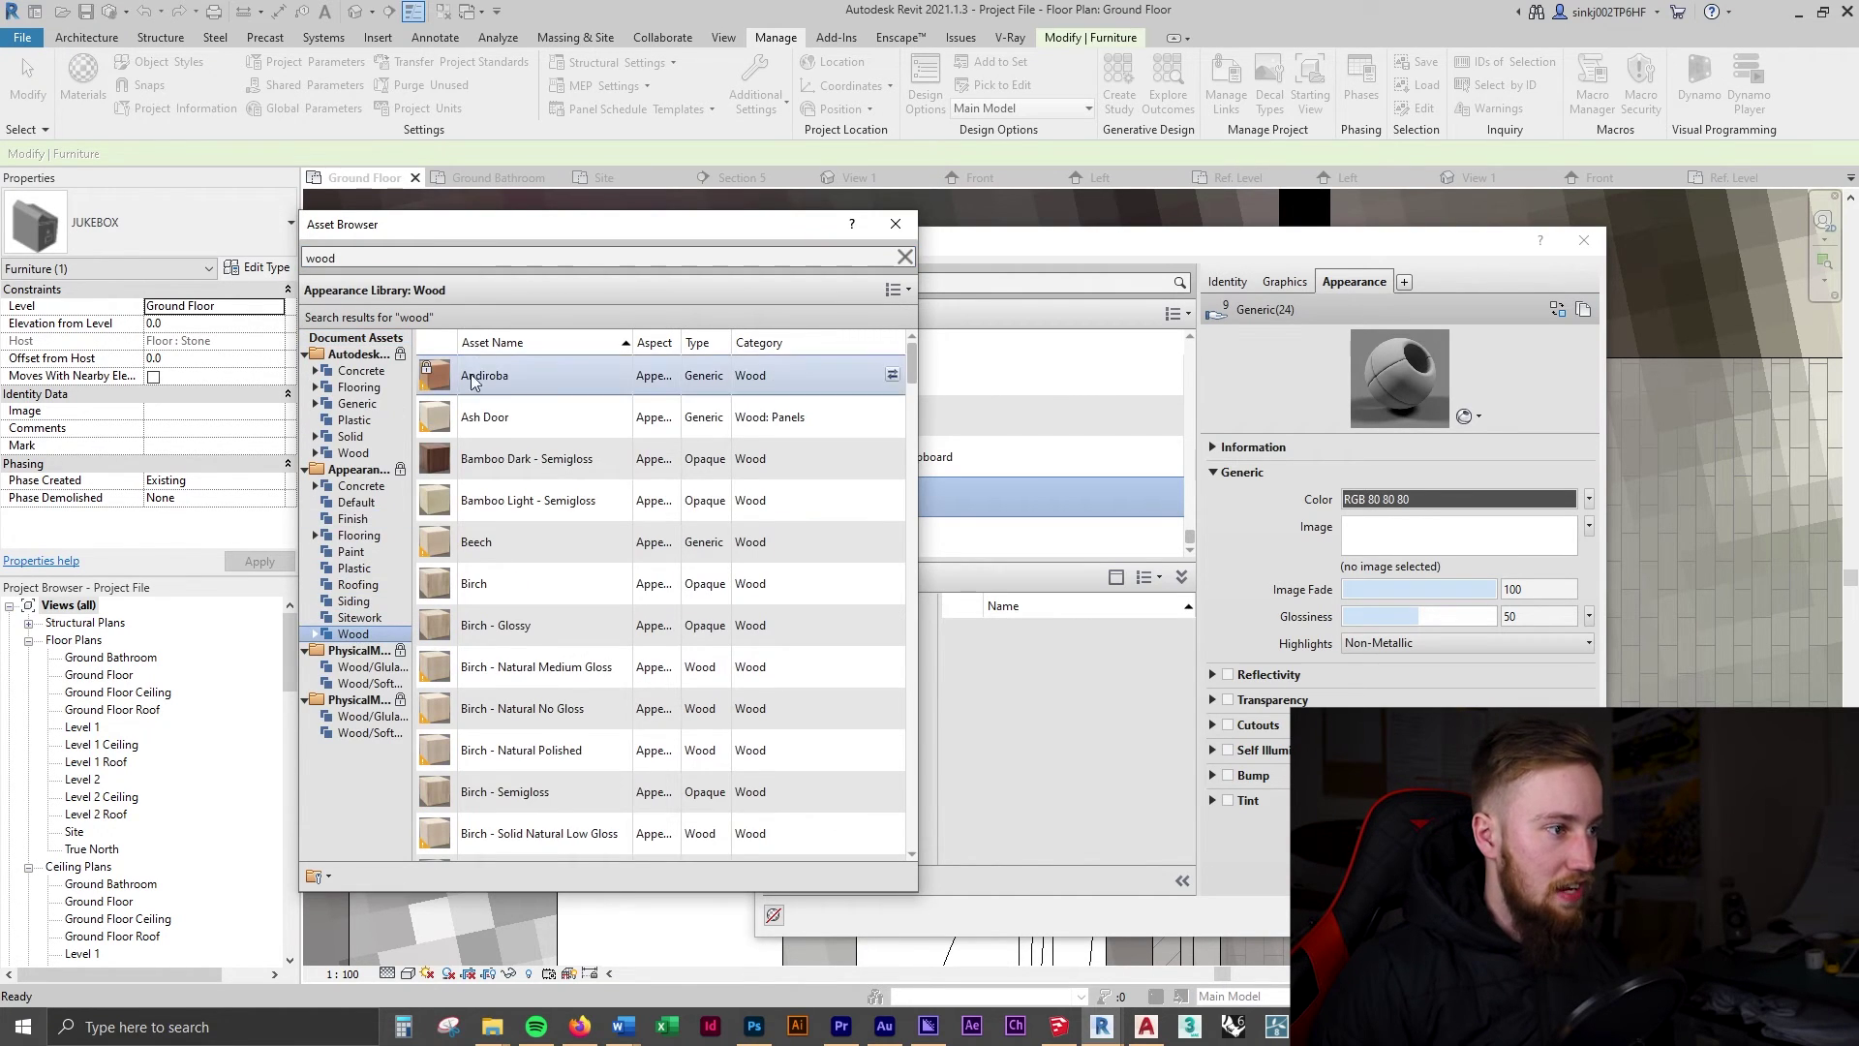
{"action": "scroll", "coordinate": [581, 445], "scroll_direction": "down", "scroll_amount": 15}
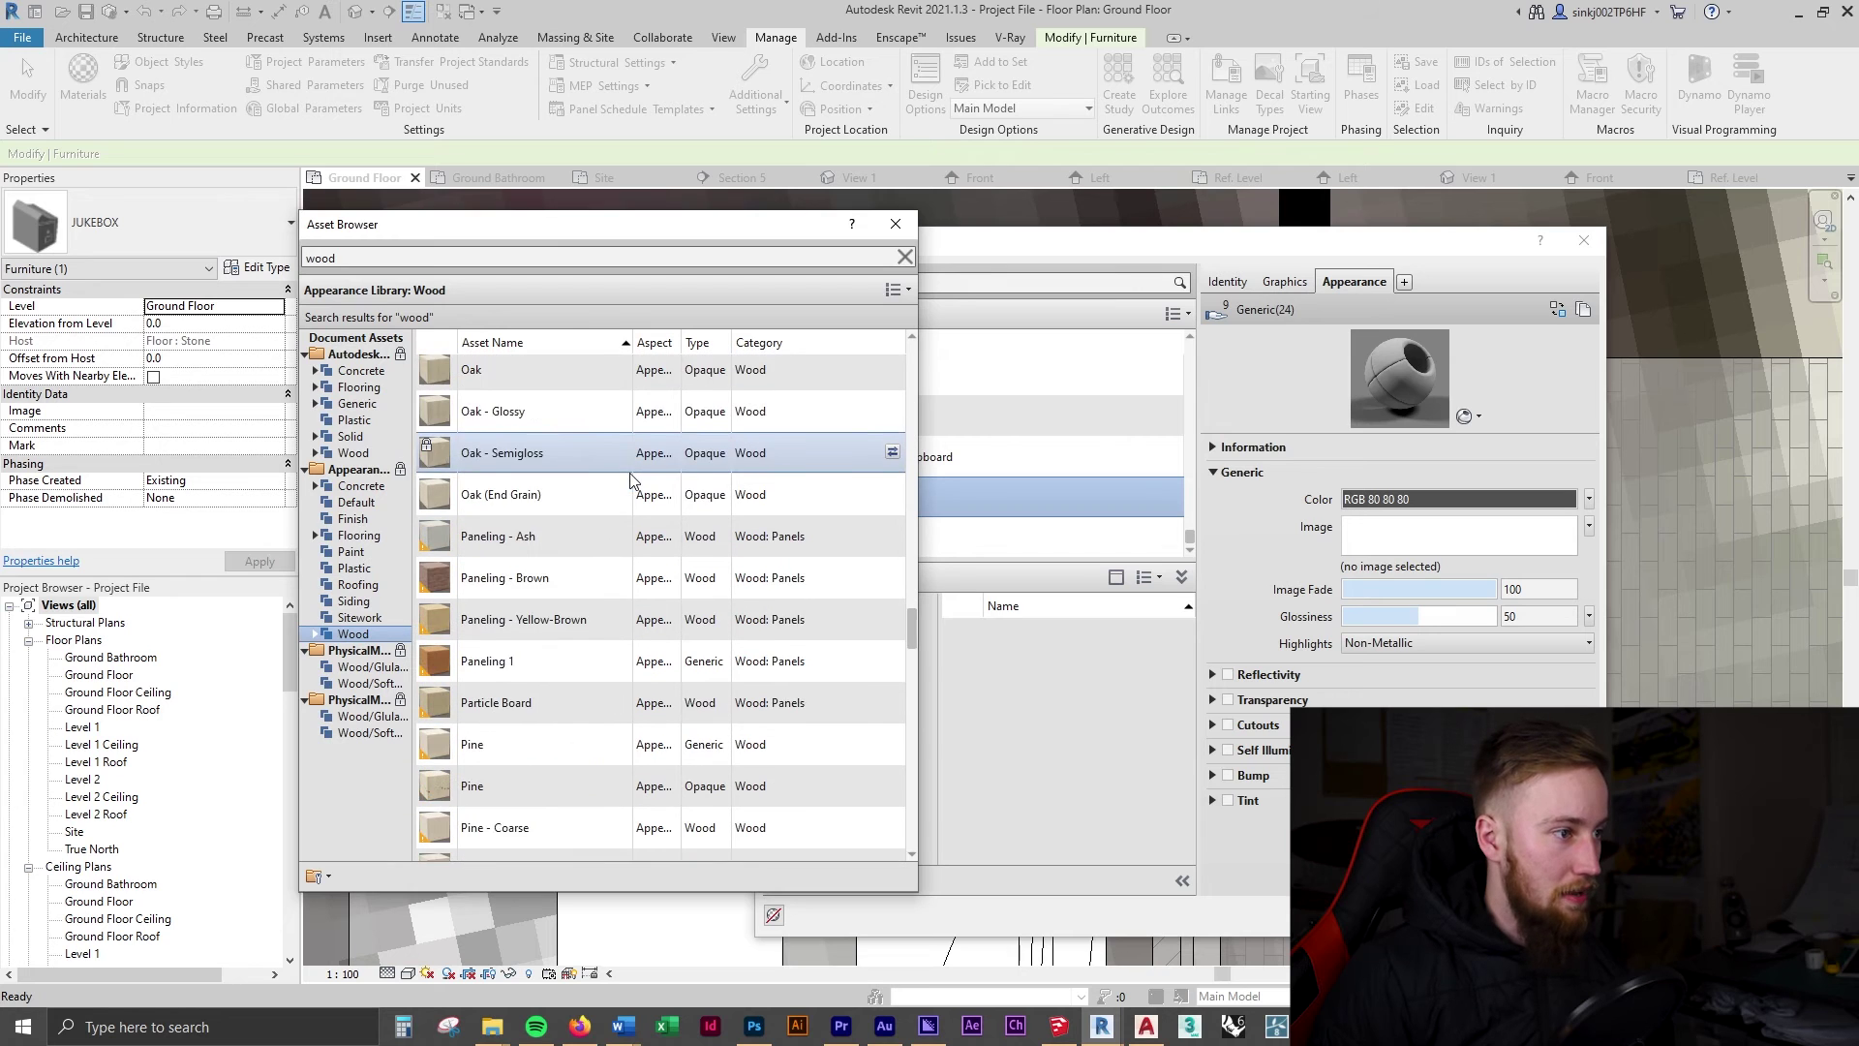
{"action": "scroll", "coordinate": [630, 479], "scroll_direction": "down", "scroll_amount": 15}
{"action": "left_click", "coordinate": [571, 513]}
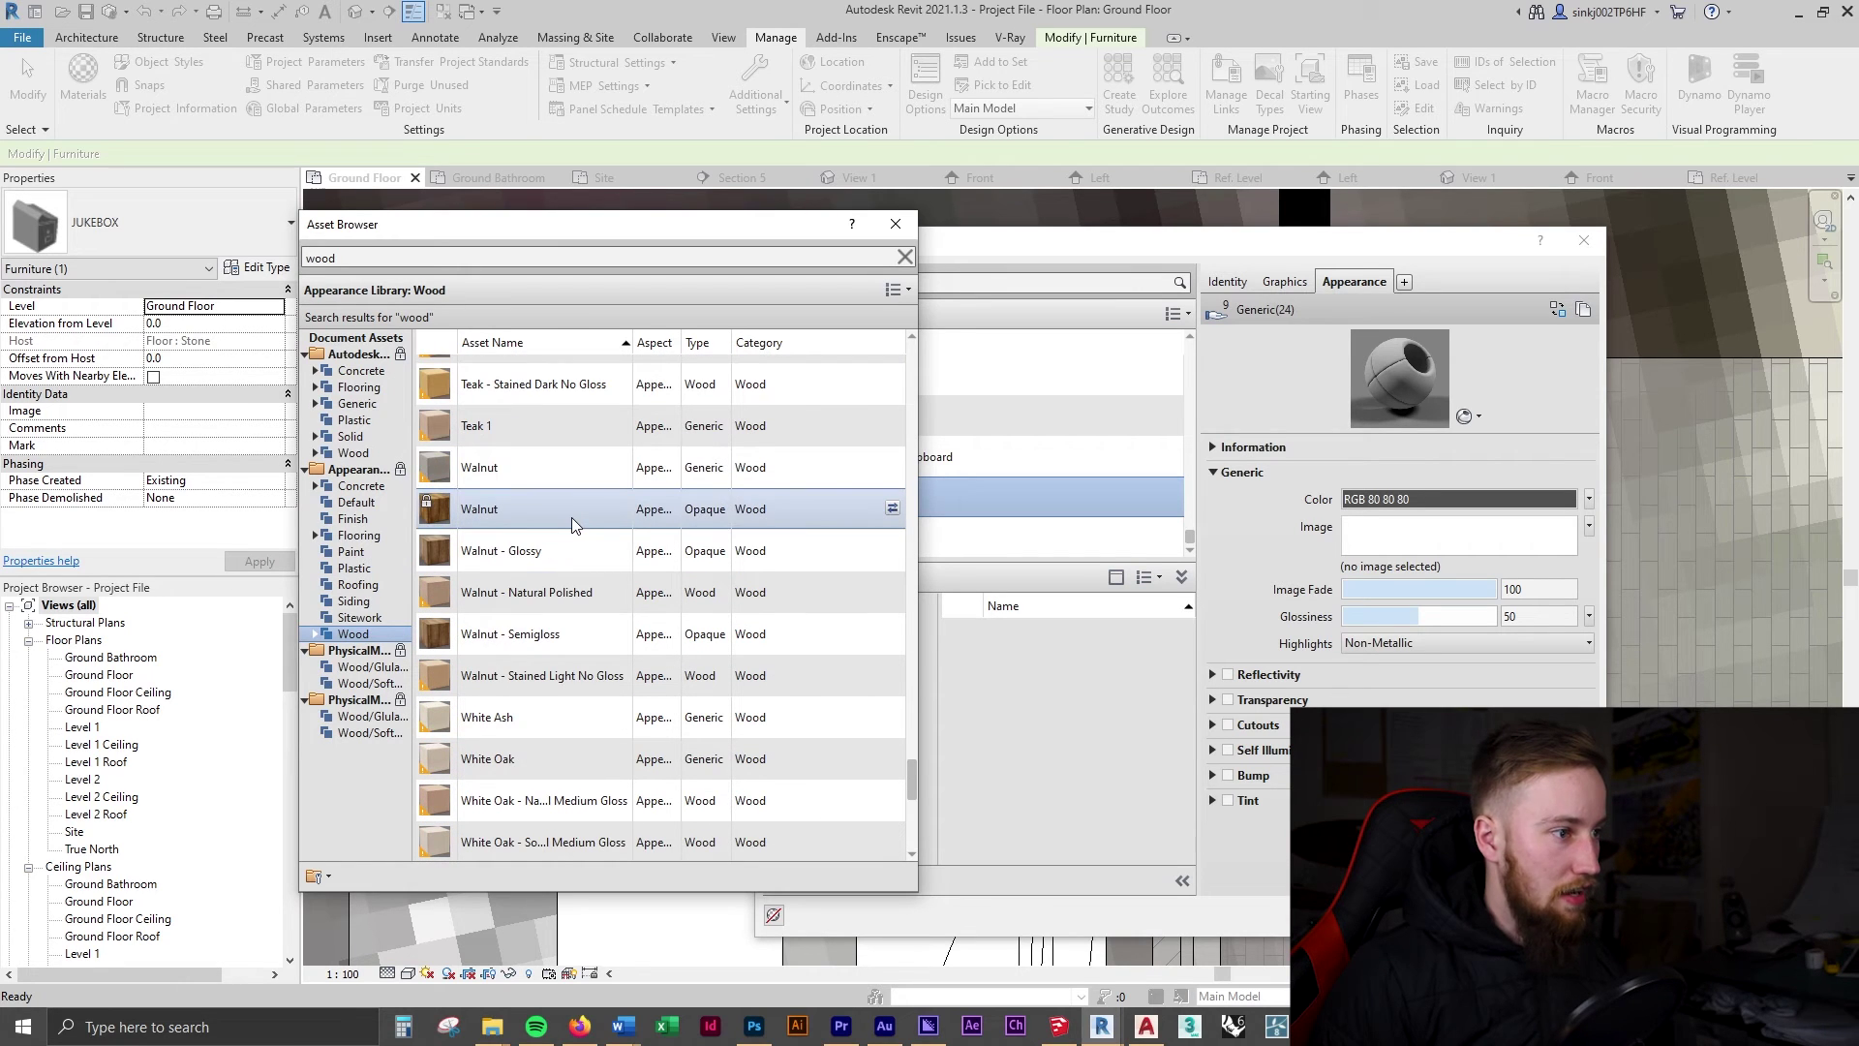
{"action": "left_click", "coordinate": [892, 510]}
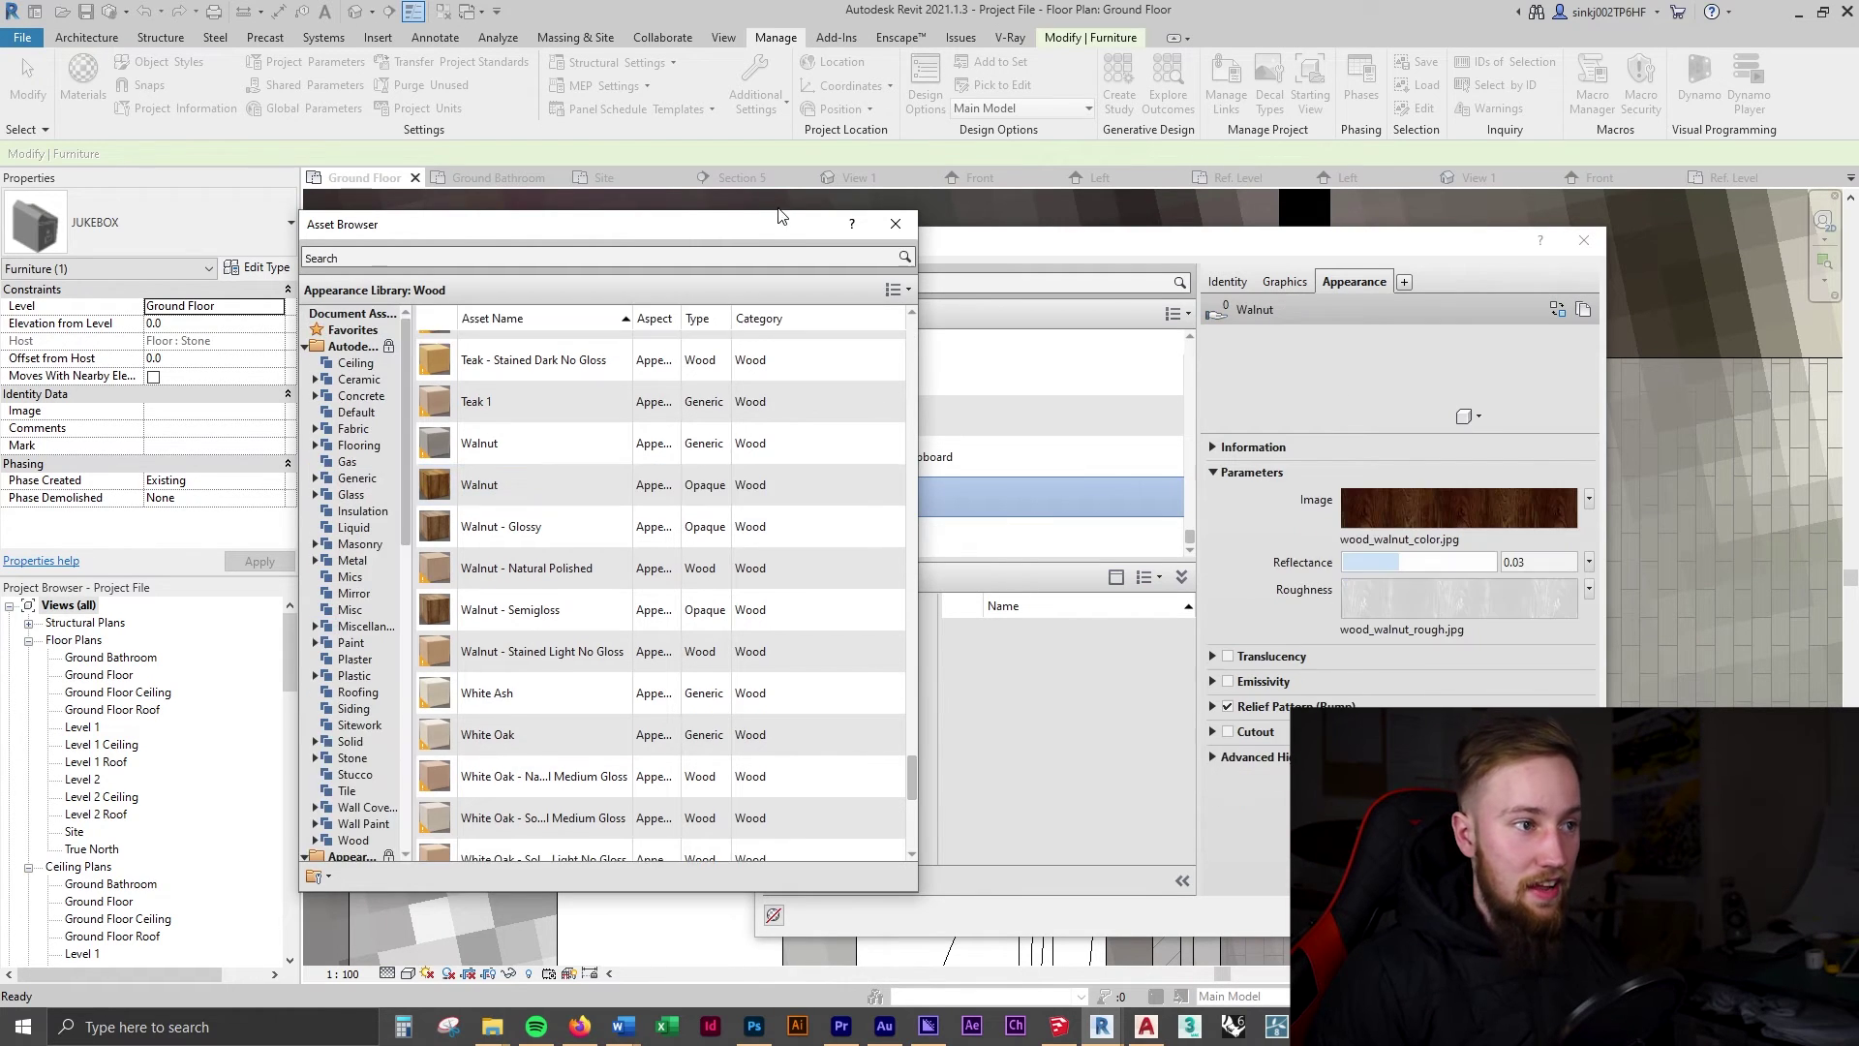
Close the Asset Browser, then apply and confirm the walnut material change.
{"action": "left_click_drag", "start_coordinate": [764, 224], "coordinate": [437, 282]}
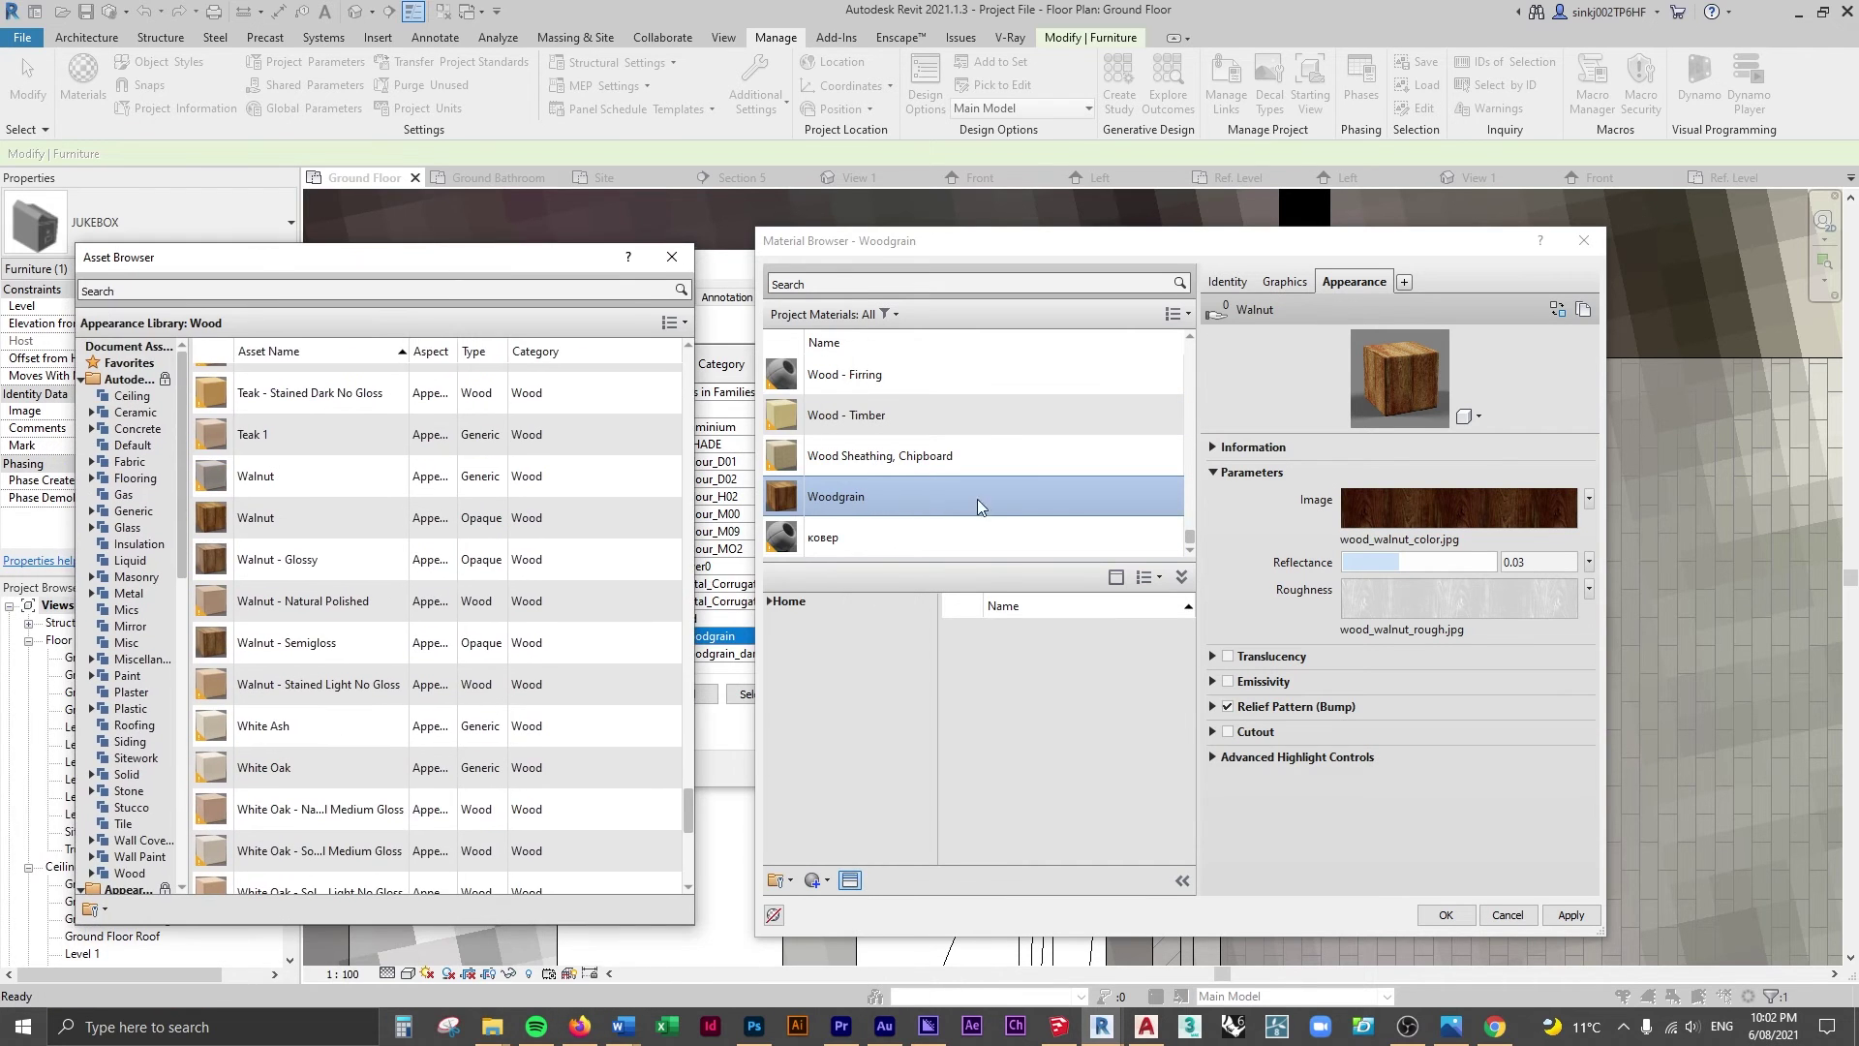
{"action": "left_click_drag", "start_coordinate": [572, 268], "coordinate": [672, 159]}
{"action": "left_click", "coordinate": [770, 163]}
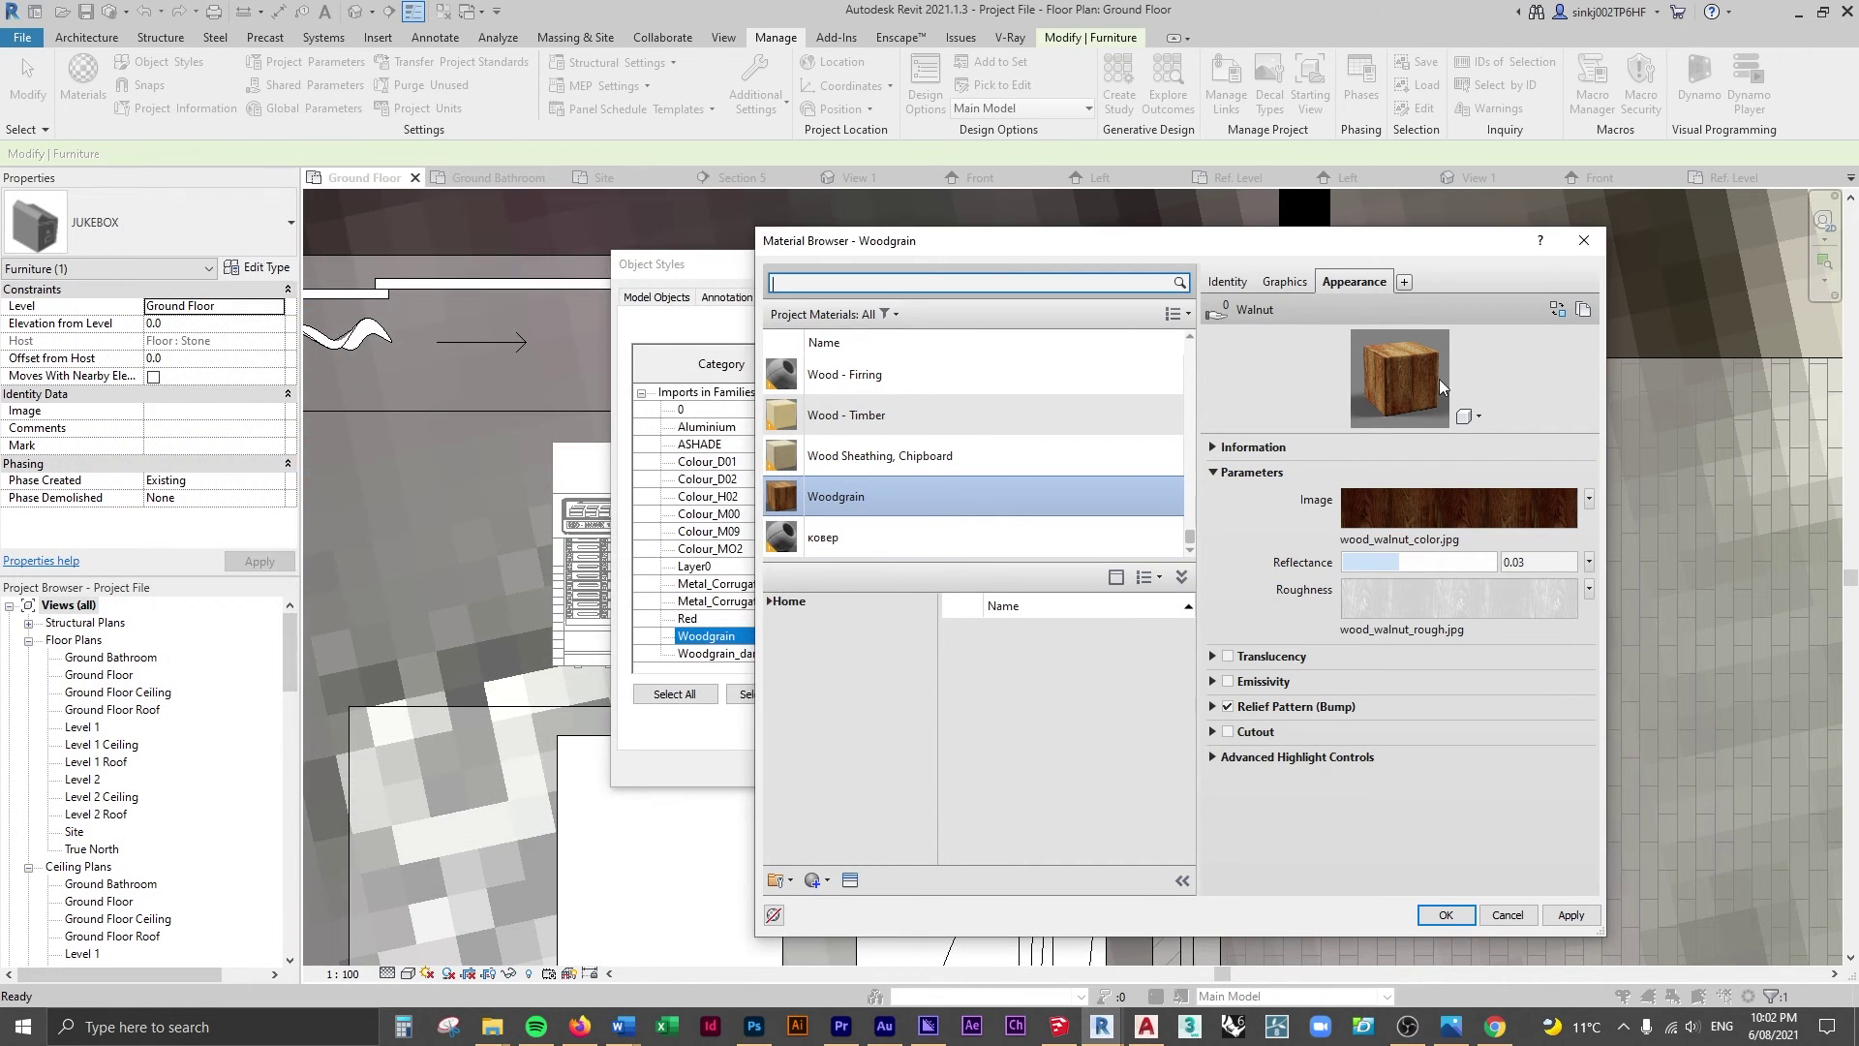
{"action": "left_click", "coordinate": [1557, 917]}
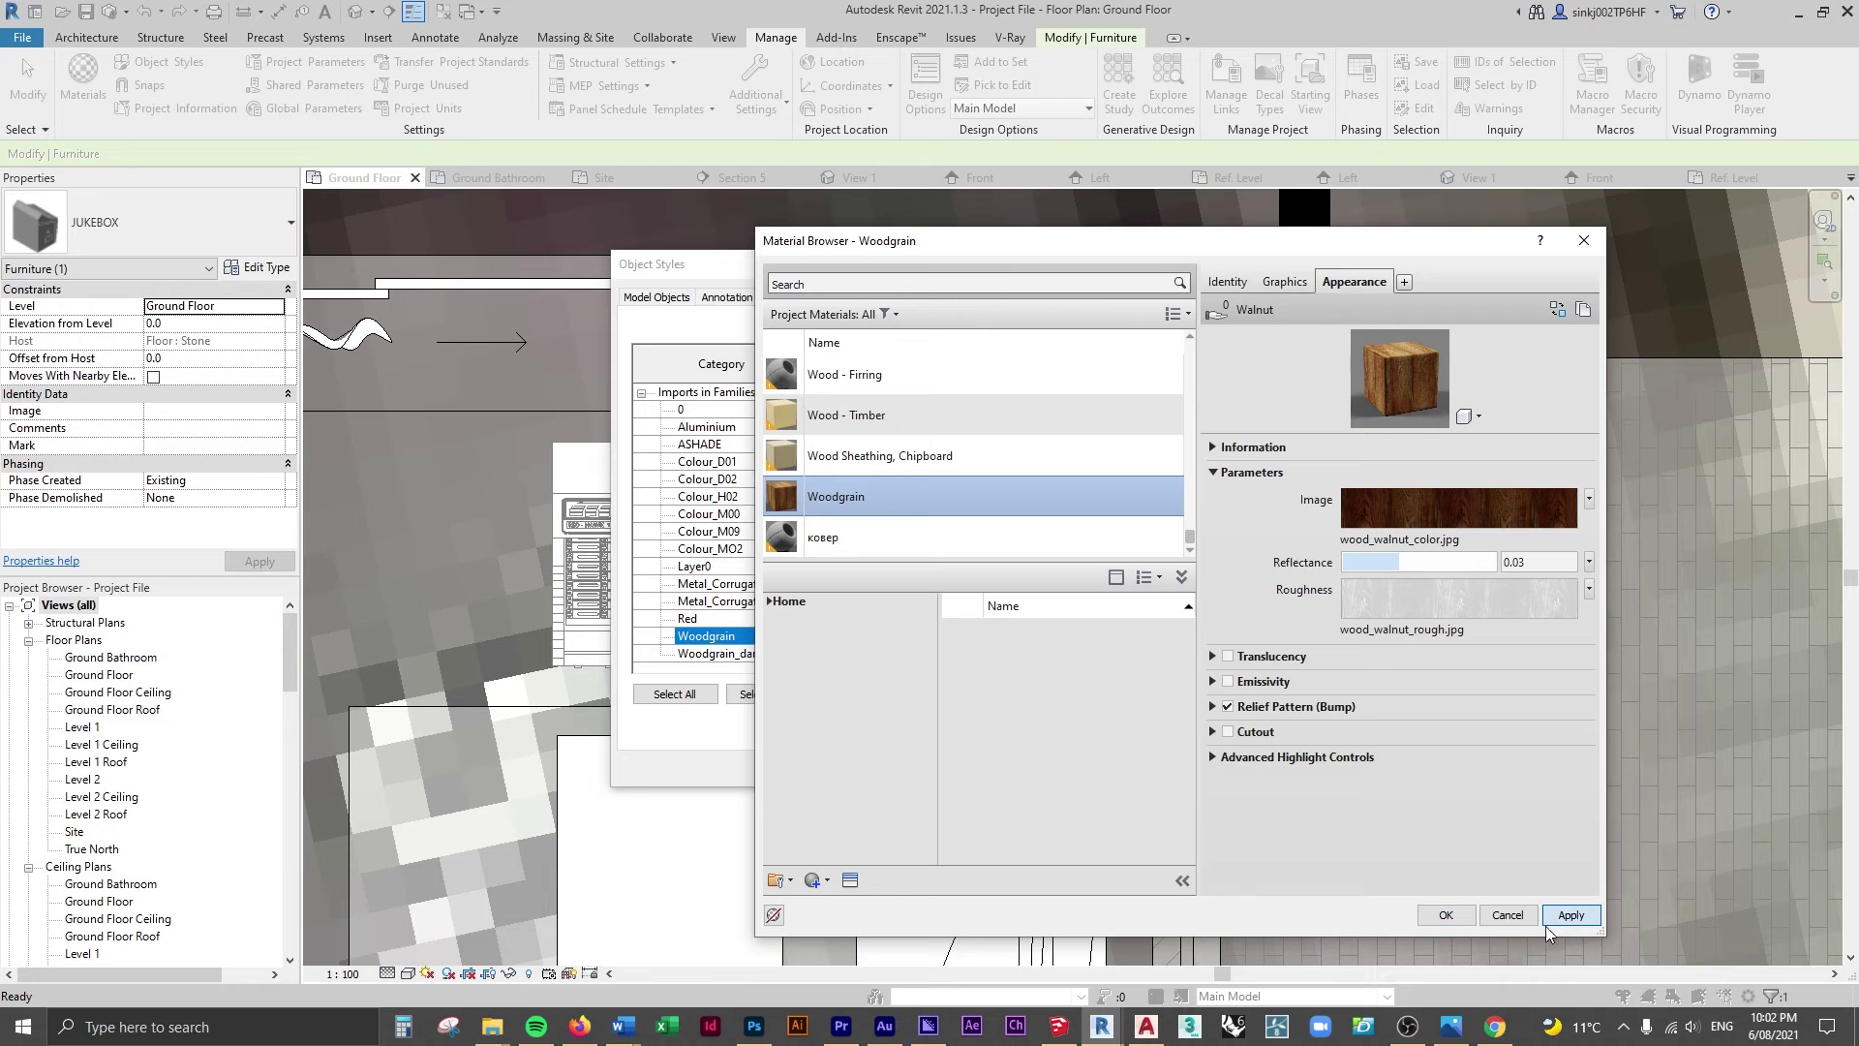
{"action": "left_click", "coordinate": [1452, 916]}
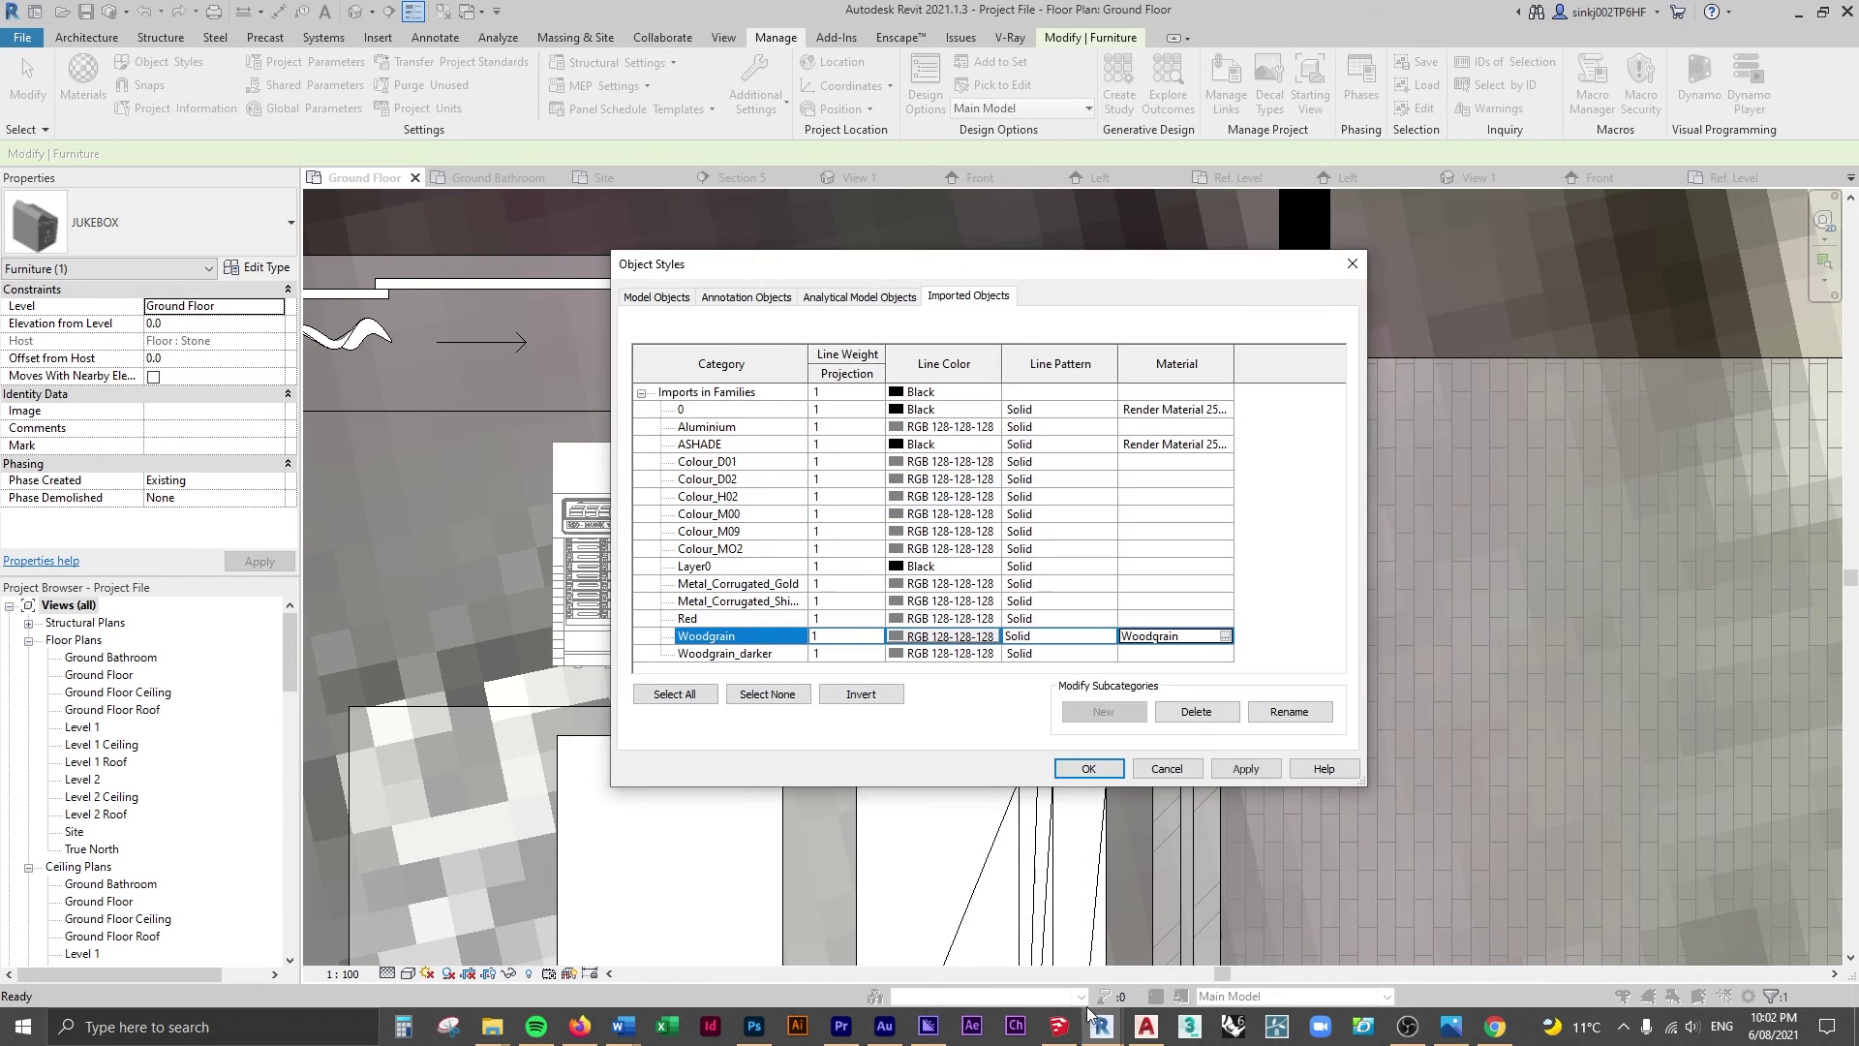
Accept Object Styles, then orbit and move around the jukebox in Enscape to inspect its dark walnut sides.
{"action": "left_click", "coordinate": [1088, 768]}
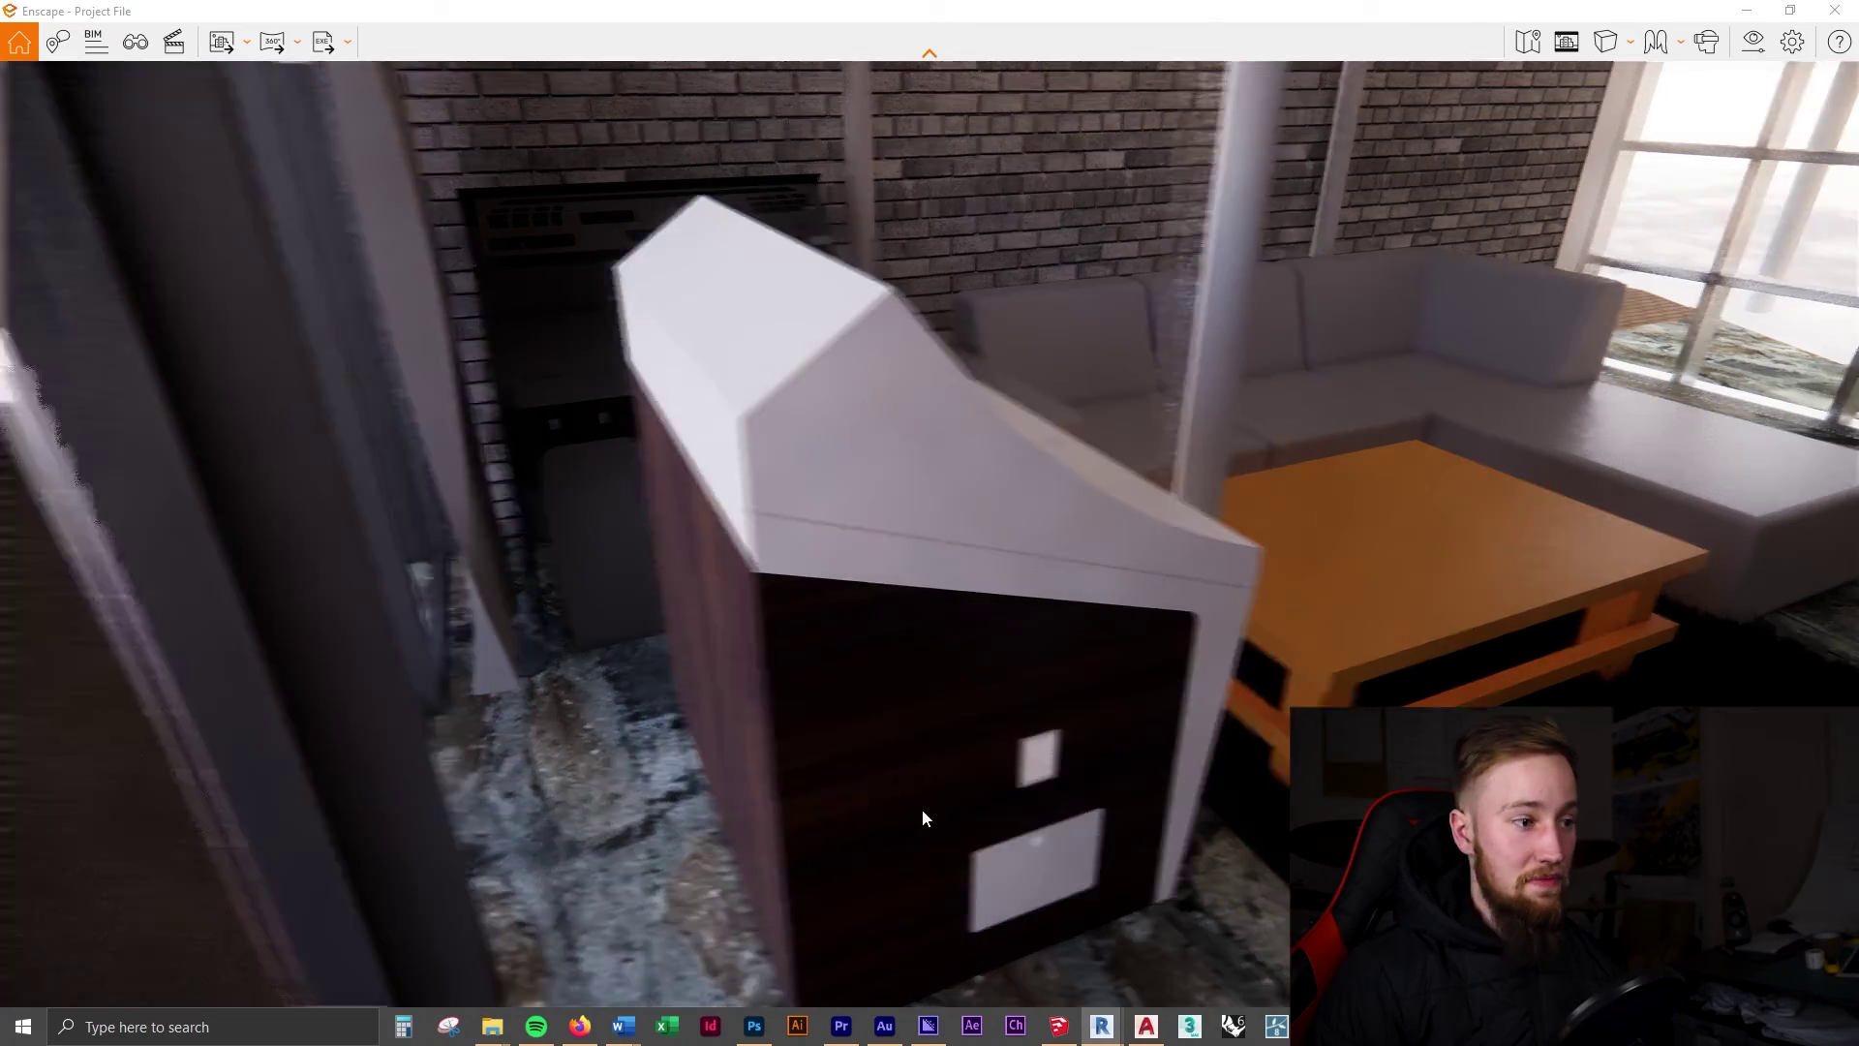
{"action": "mouse_move", "coordinate": [923, 812]}
{"action": "left_mouse_down"}
{"action": "mouse_move", "coordinate": [896, 808]}
{"action": "mouse_move", "coordinate": [915, 808]}
{"action": "left_mouse_up"}
{"action": "key", "text": "d"}
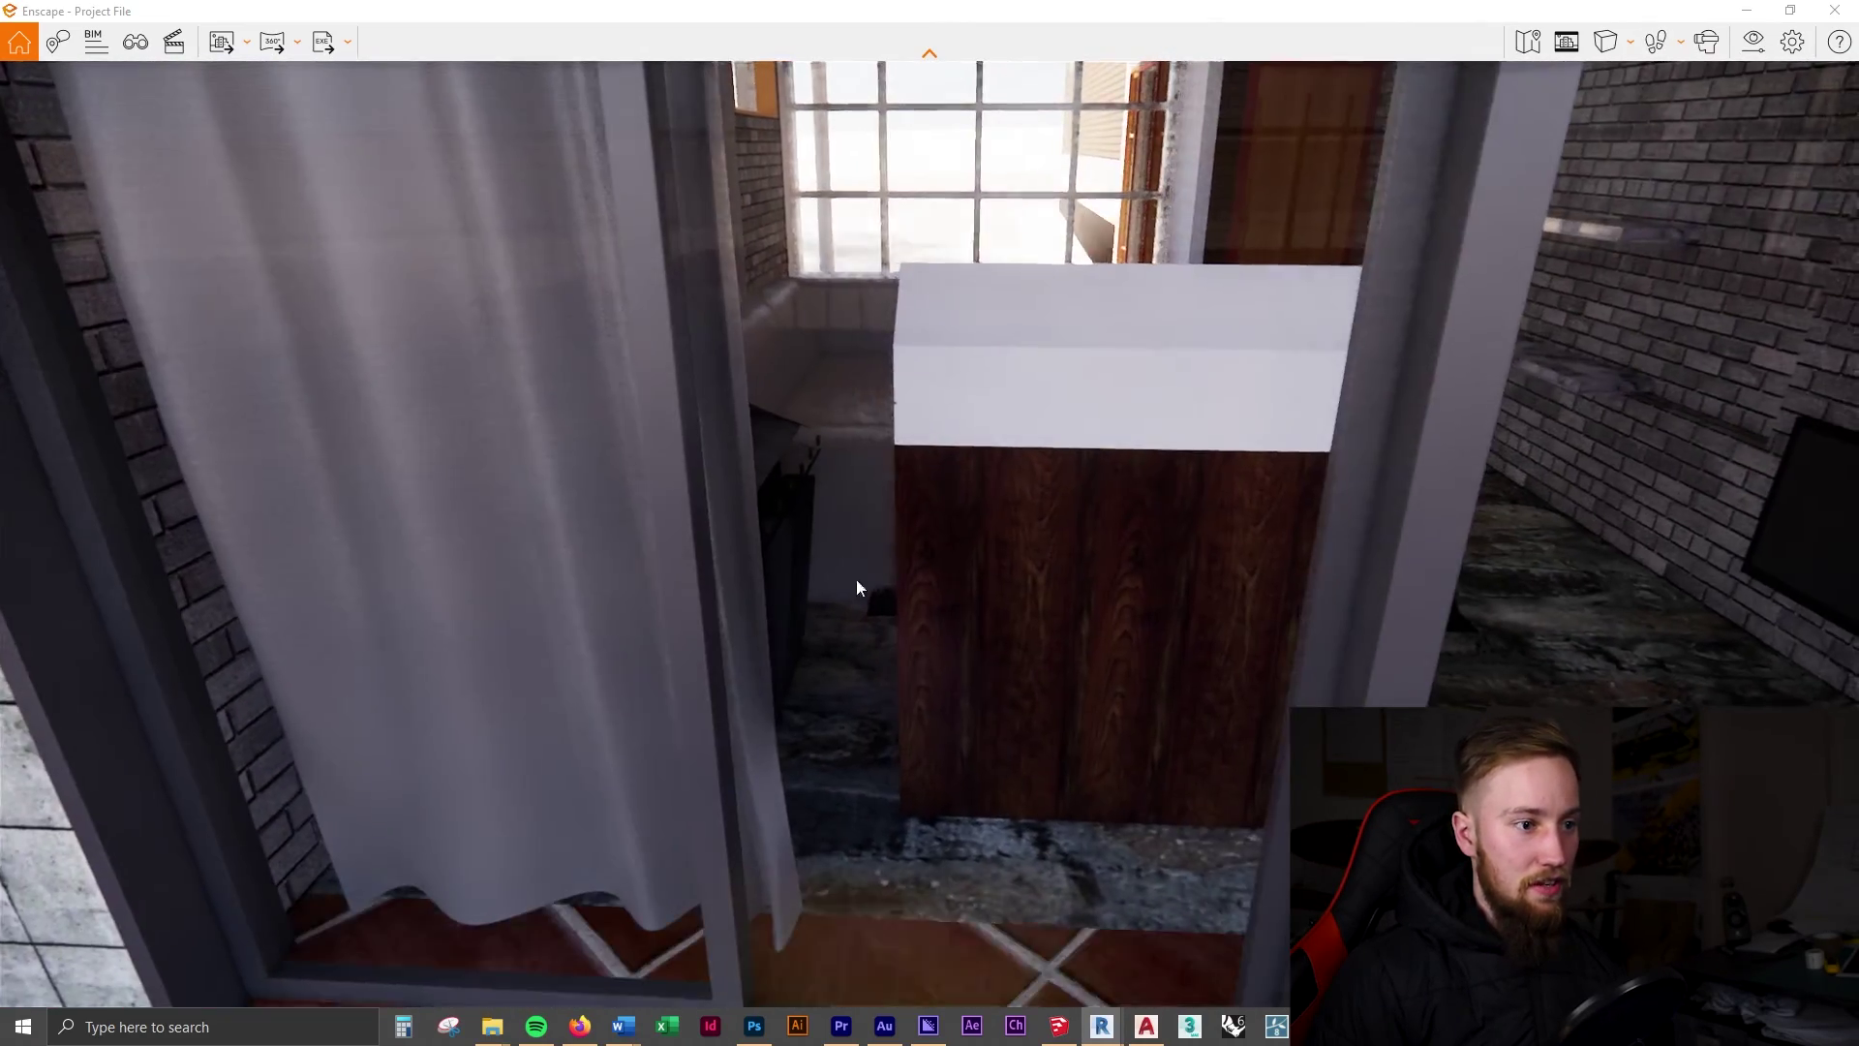